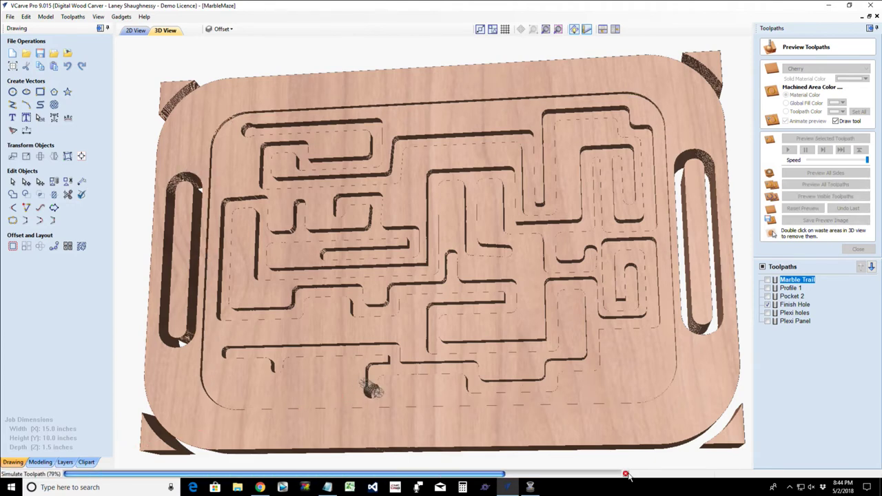
# - Cancel the running toolpath simulation and remove the waste pieces from both handle slots and three outer corners of the 3D preview
pyautogui.click(626, 475)
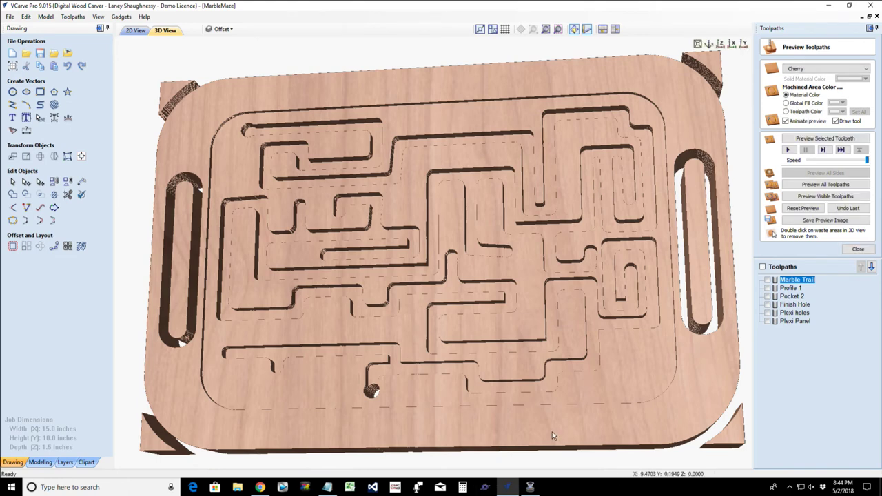
pyautogui.doubleClick(731, 429)
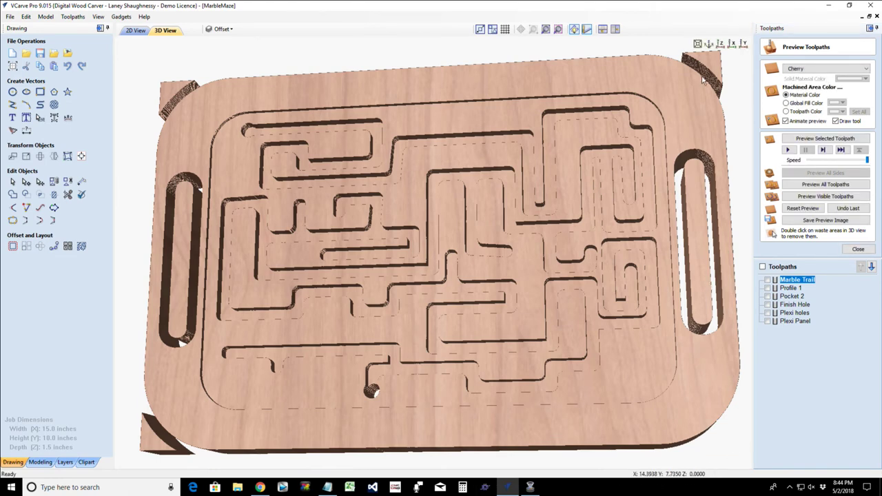
pyautogui.doubleClick(700, 248)
pyautogui.doubleClick(719, 60)
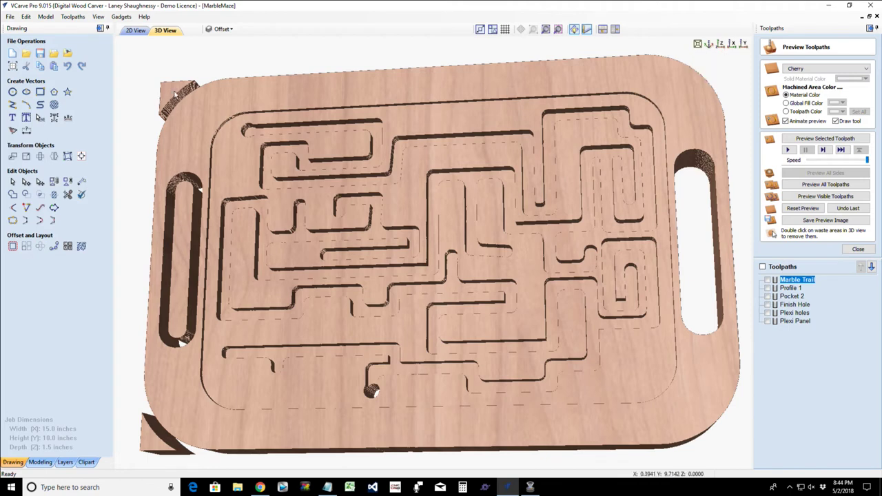
pyautogui.doubleClick(184, 257)
pyautogui.doubleClick(153, 452)
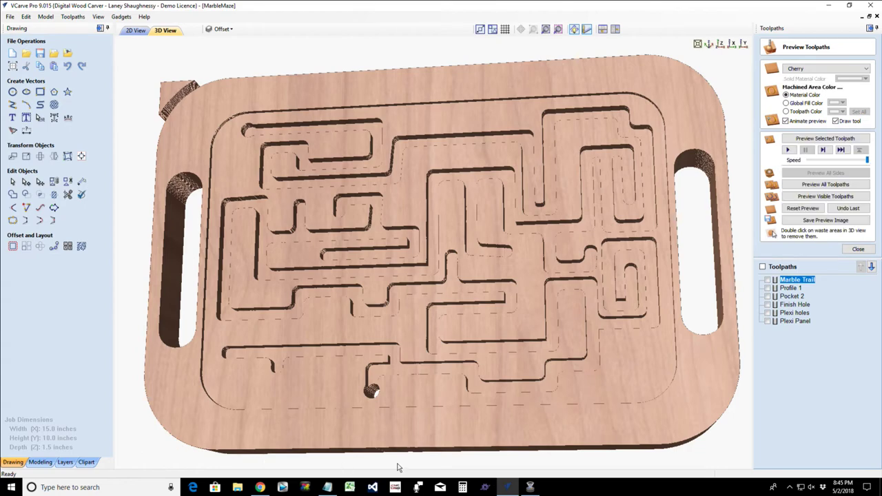
pyautogui.moveTo(396, 462); pyautogui.dragTo(330, 330)
pyautogui.scroll(-3, 384, 348)
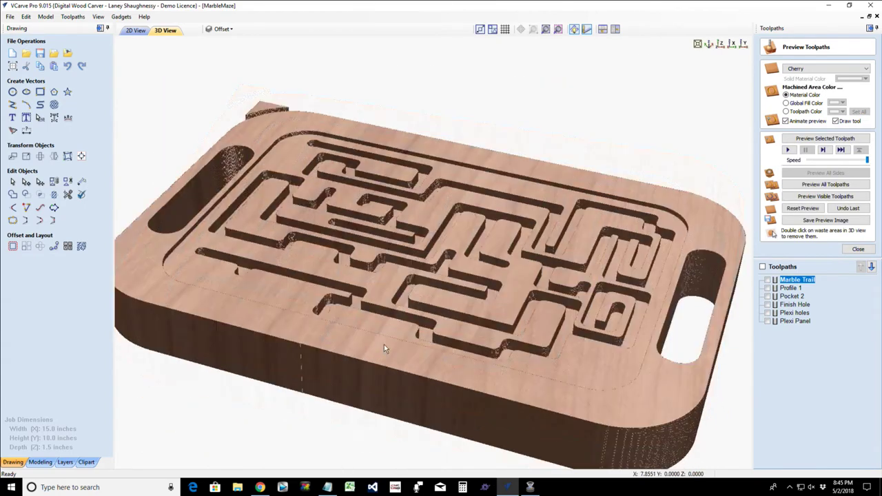
pyautogui.moveTo(384, 345); pyautogui.dragTo(344, 303)
# - Switch to the 2D drawing, hide the Offset layer and show the Marble Trail layer
pyautogui.click(133, 31)
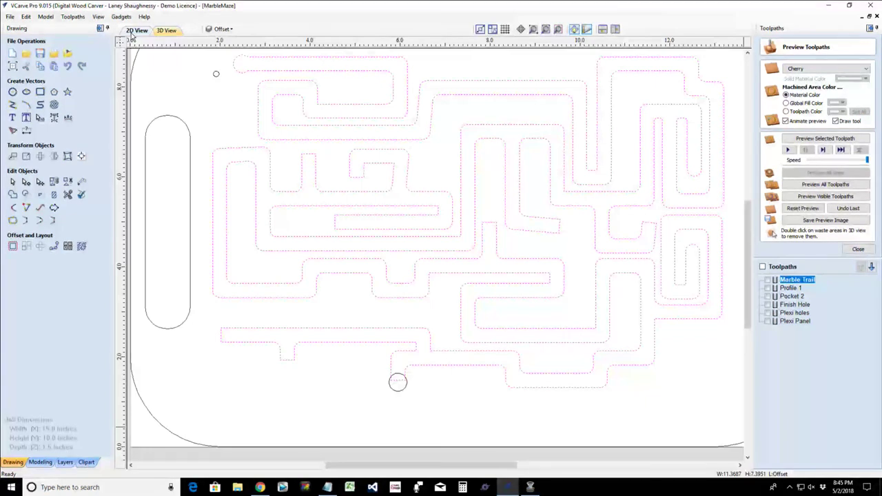
pyautogui.scroll(-4, 561, 198)
pyautogui.scroll(4, 377, 143)
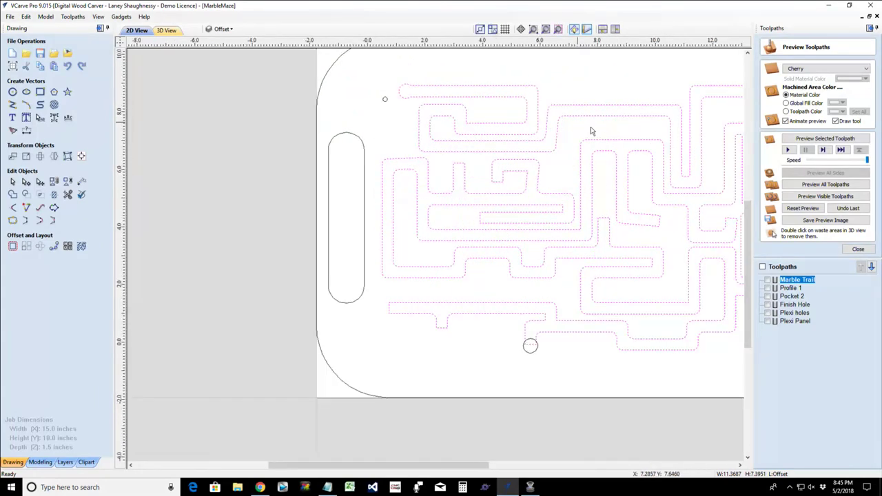
pyautogui.scroll(-2, 591, 128)
pyautogui.moveTo(749, 272); pyautogui.dragTo(753, 237)
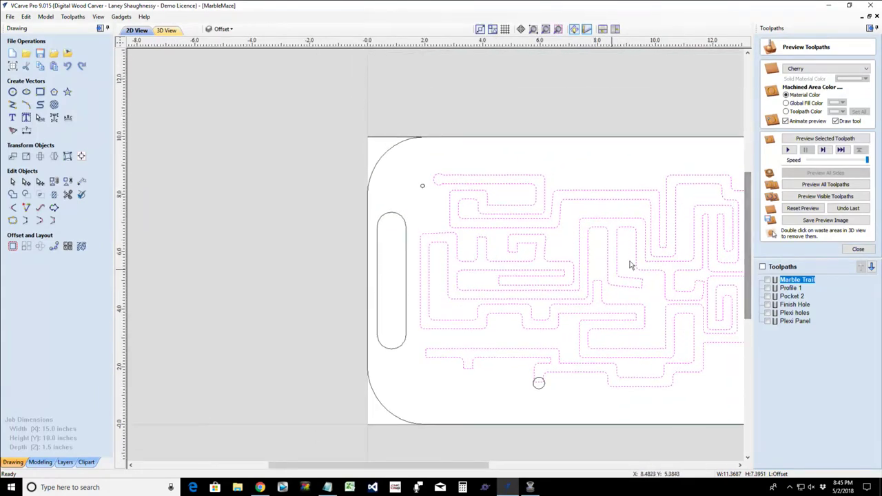
pyautogui.scroll(3, 635, 263)
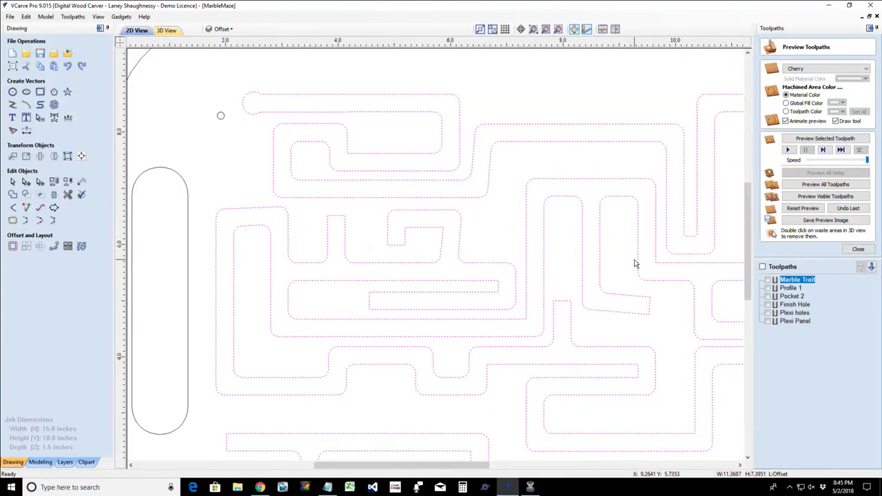
pyautogui.click(222, 29)
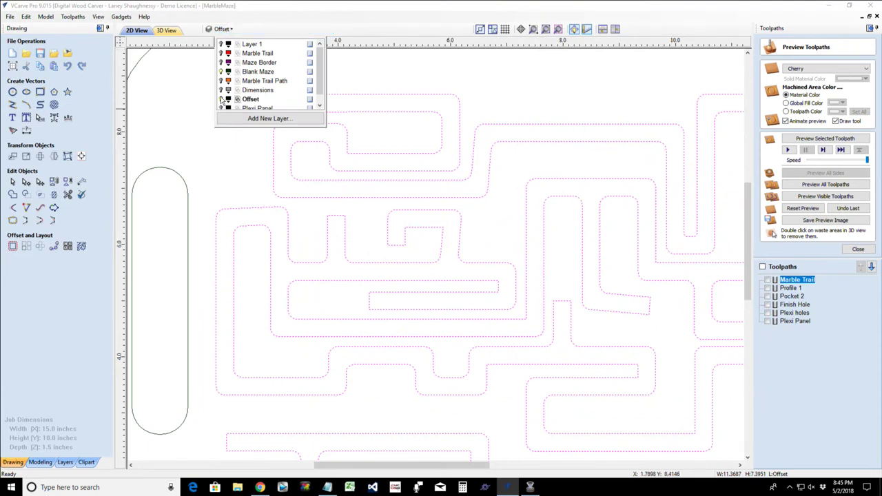
pyautogui.click(220, 100)
pyautogui.click(220, 55)
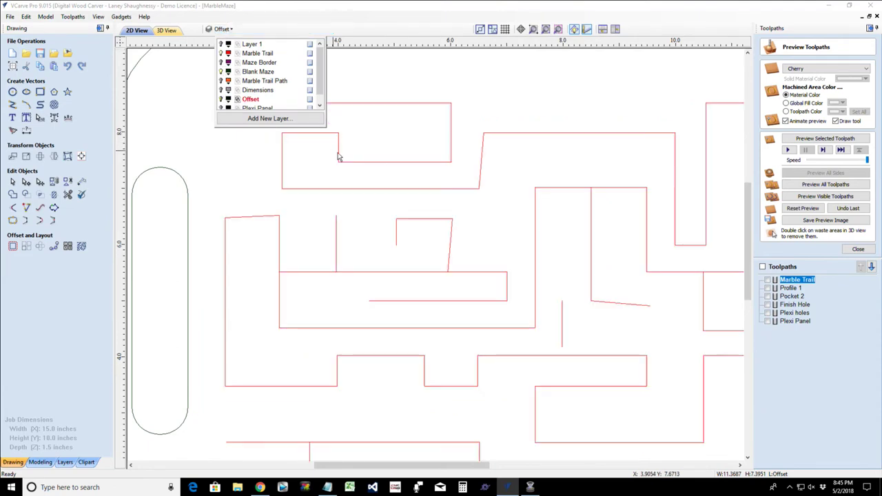
pyautogui.scroll(-3, 315, 163)
pyautogui.scroll(1, 361, 178)
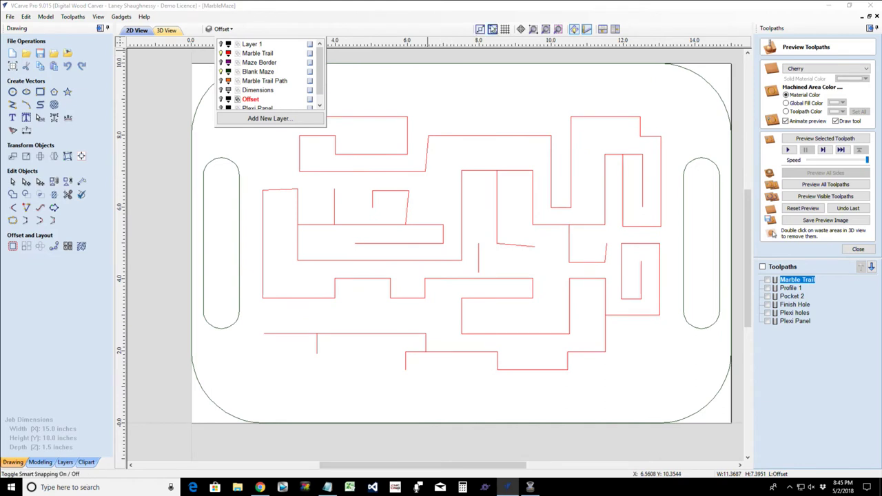
# - Turn on the snapping grid and review its spacing in the snap options
pyautogui.click(505, 29)
pyautogui.scroll(2, 363, 139)
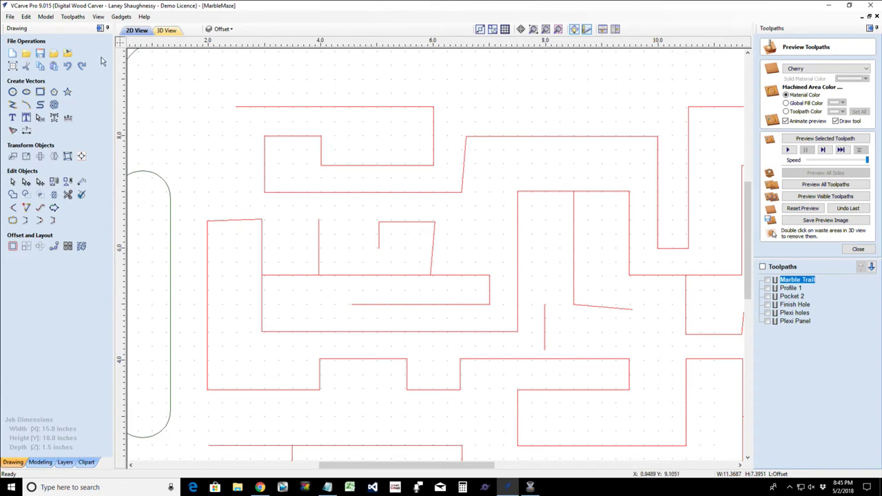
pyautogui.click(26, 17)
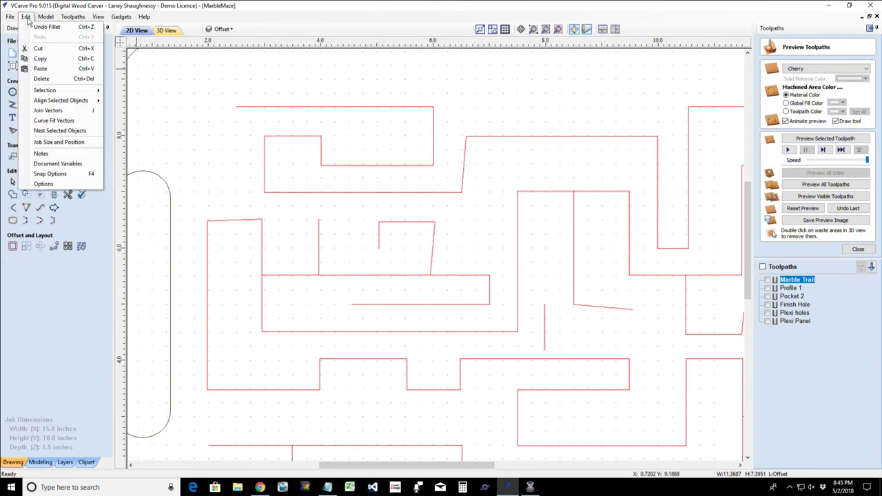
pyautogui.click(51, 176)
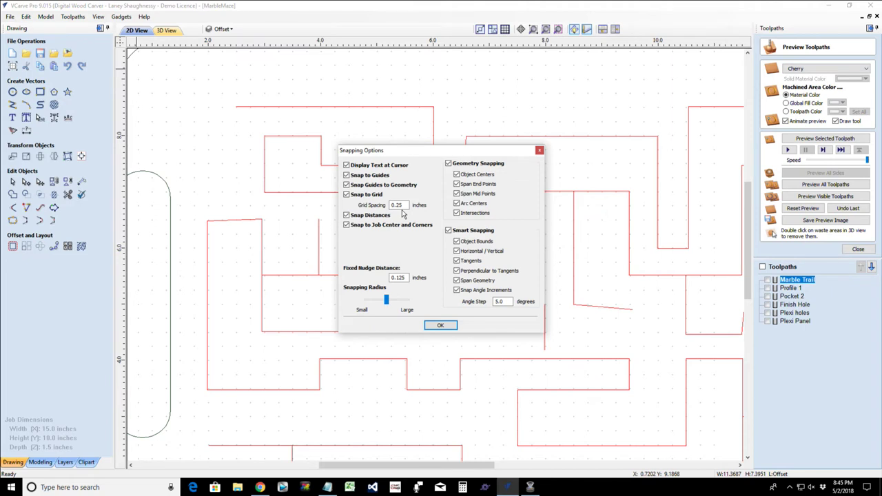
pyautogui.click(433, 329)
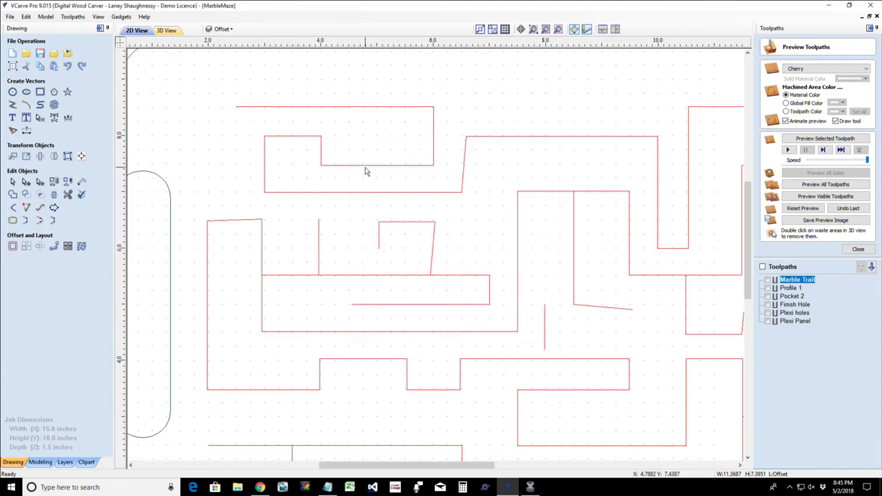
# - Set the snapping grid spacing to 0.5 inches
pyautogui.scroll(1, 366, 171)
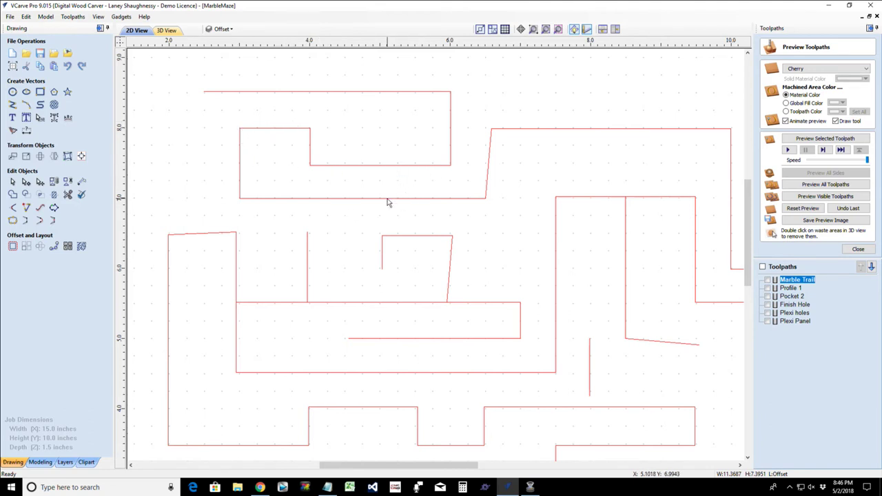
pyautogui.click(38, 20)
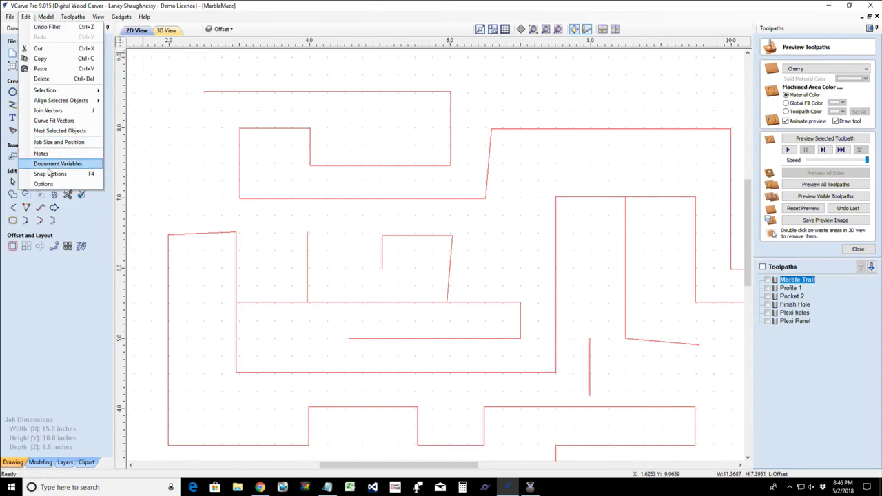
pyautogui.click(49, 173)
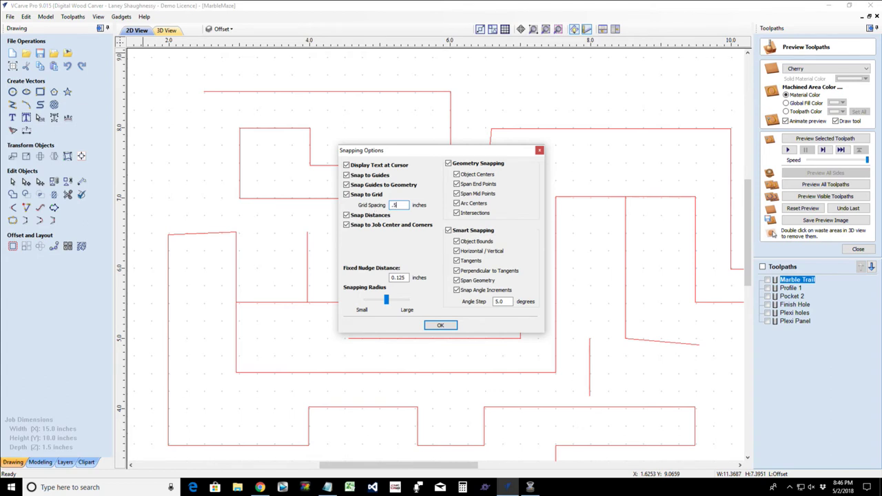
pyautogui.click(441, 329)
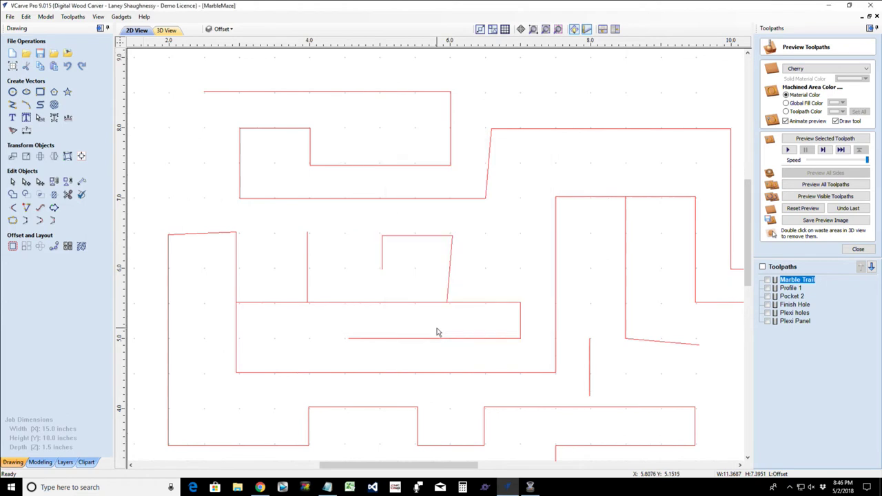
# - Draw an open polyline above the maze through (3, 9.5), (6, 9.5), (6, 9), (7.5, 9), (7.5, 9.5), (10, 9.5) and (10, 8.5)
pyautogui.scroll(-2, 421, 234)
pyautogui.scroll(-1, 416, 221)
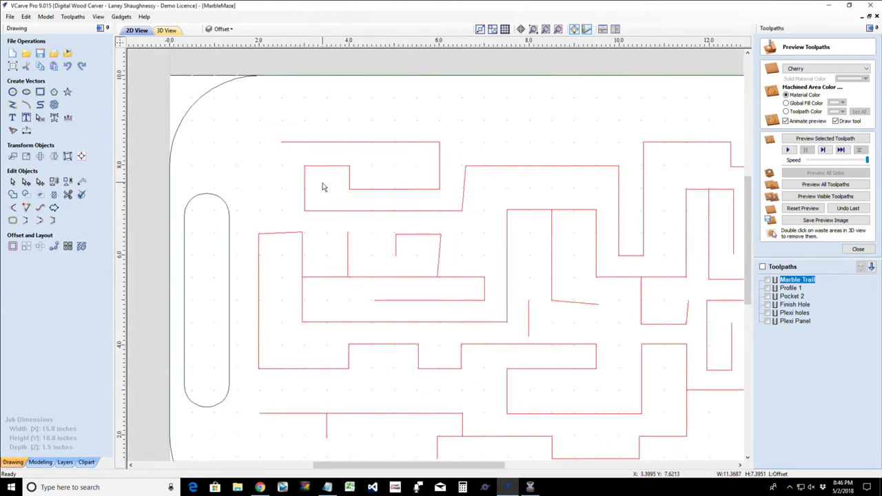
pyautogui.scroll(-3, 514, 407)
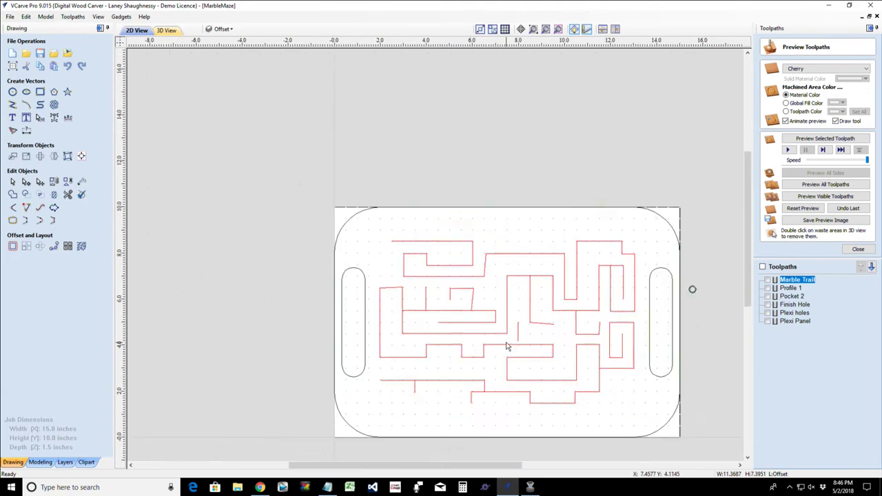
pyautogui.scroll(2, 545, 386)
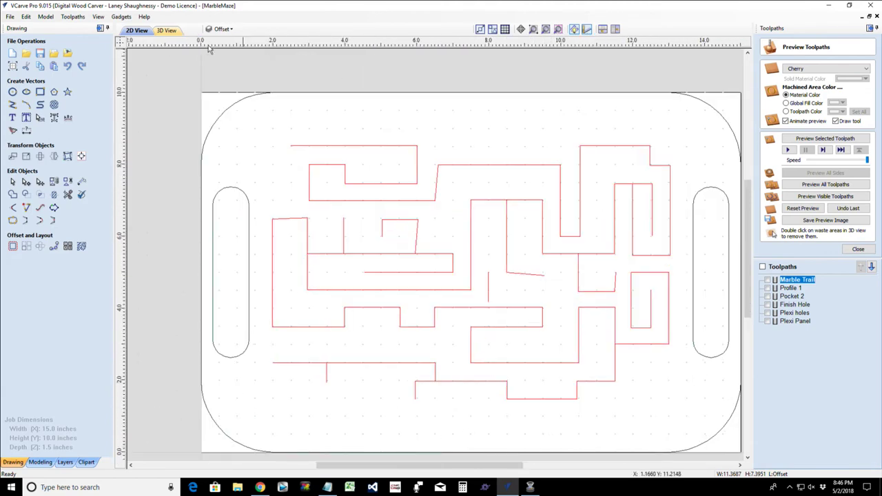
pyautogui.click(11, 105)
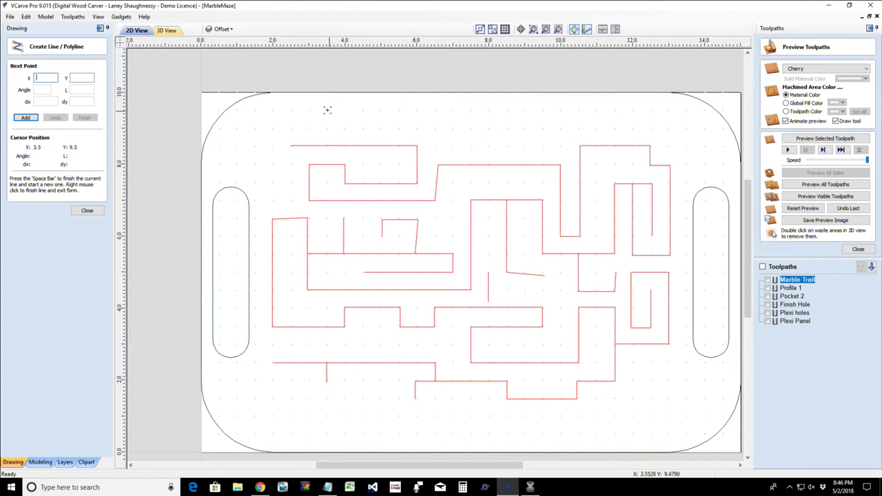
pyautogui.click(310, 110)
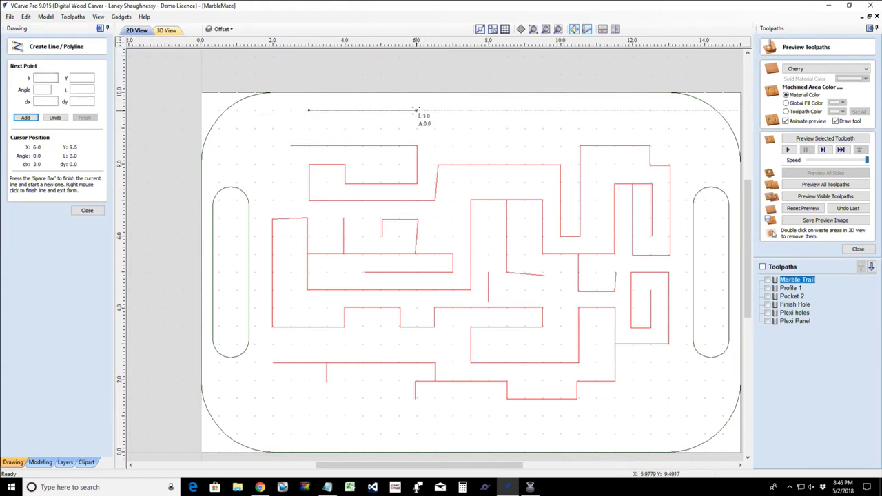
pyautogui.click(417, 110)
pyautogui.click(416, 128)
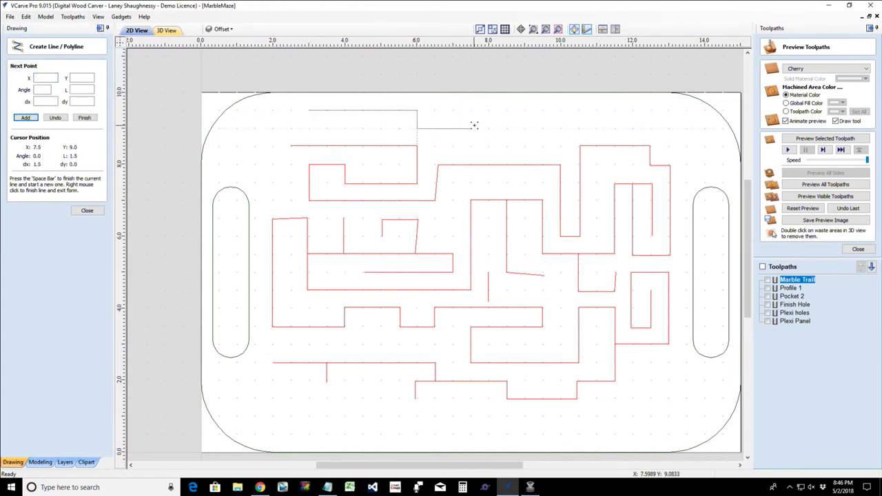
pyautogui.click(470, 128)
pyautogui.click(471, 110)
pyautogui.click(550, 110)
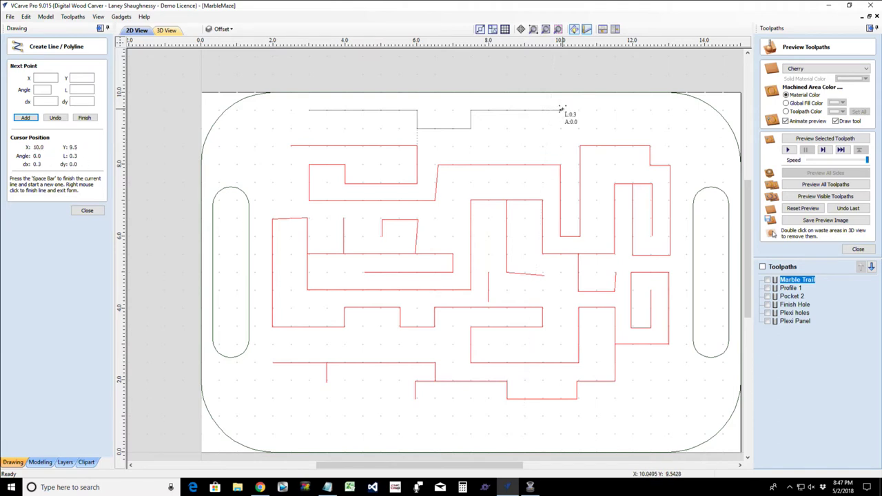
pyautogui.click(561, 109)
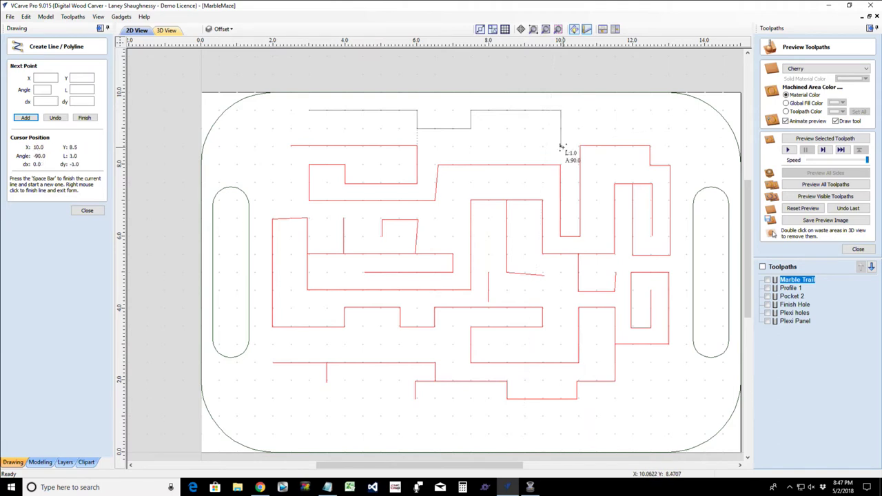
pyautogui.click(561, 147)
pyautogui.press('space')
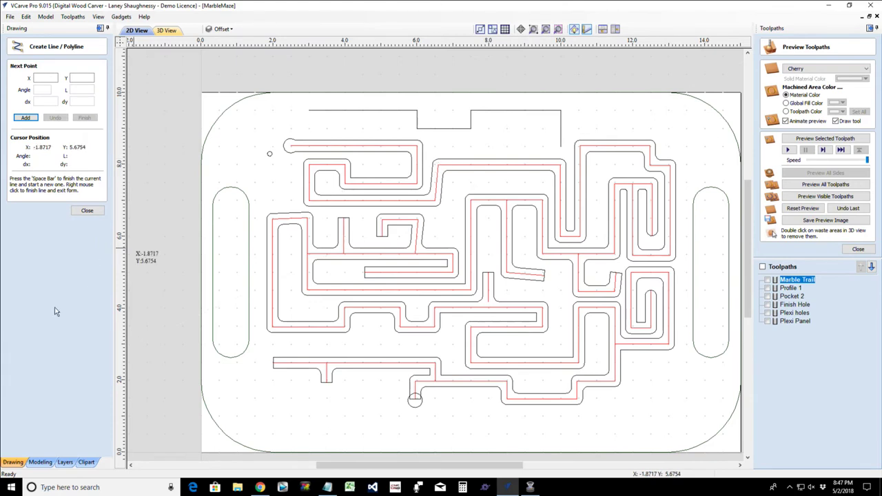
pyautogui.click(86, 211)
# - Offset the new stepped polyline to both sides by 0.1563 inches, keeping the original
pyautogui.scroll(4, 446, 114)
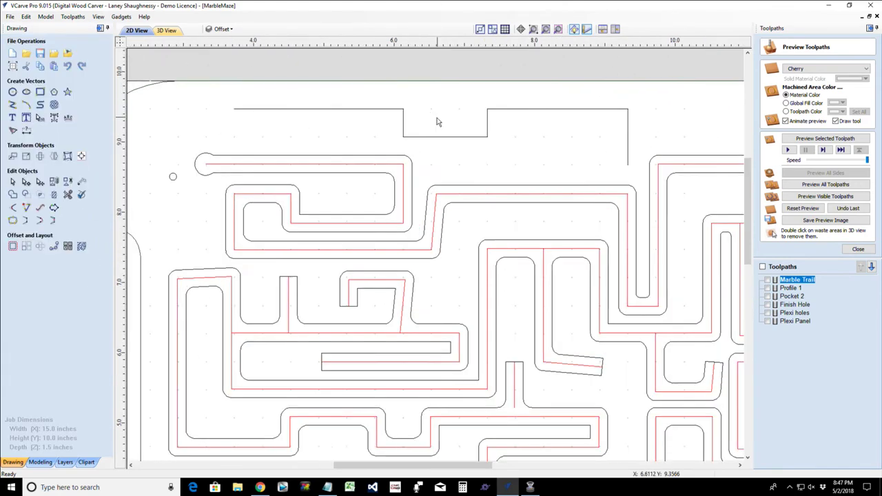
pyautogui.click(417, 149)
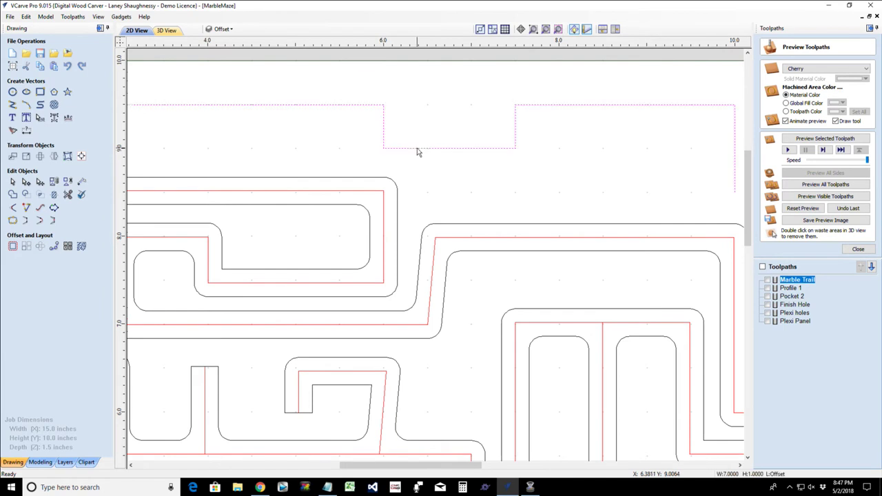
pyautogui.scroll(-2, 417, 152)
pyautogui.click(11, 248)
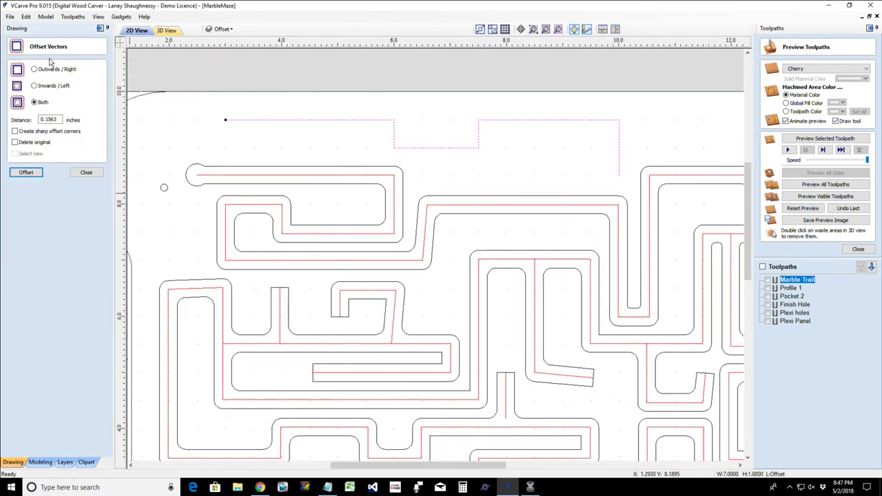
pyautogui.click(28, 173)
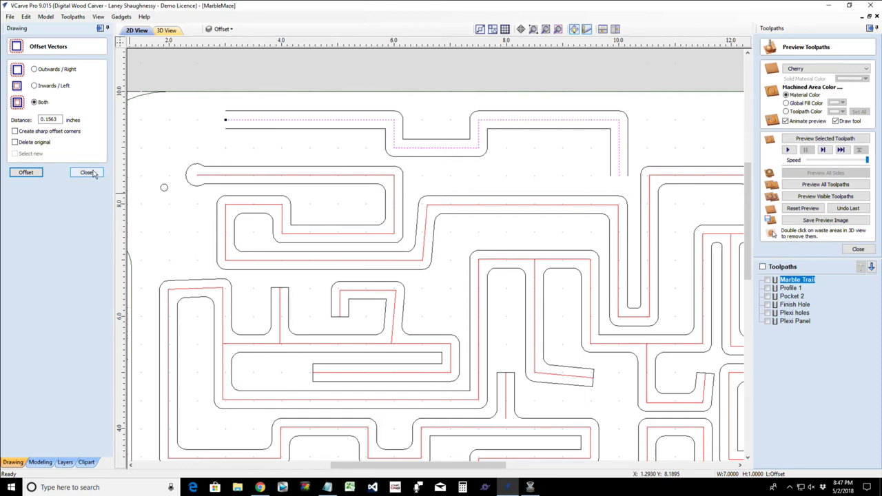
# - Hide the Offset, Blank Maze and Marble Trail layers so that the board area is empty
pyautogui.scroll(-3, 310, 161)
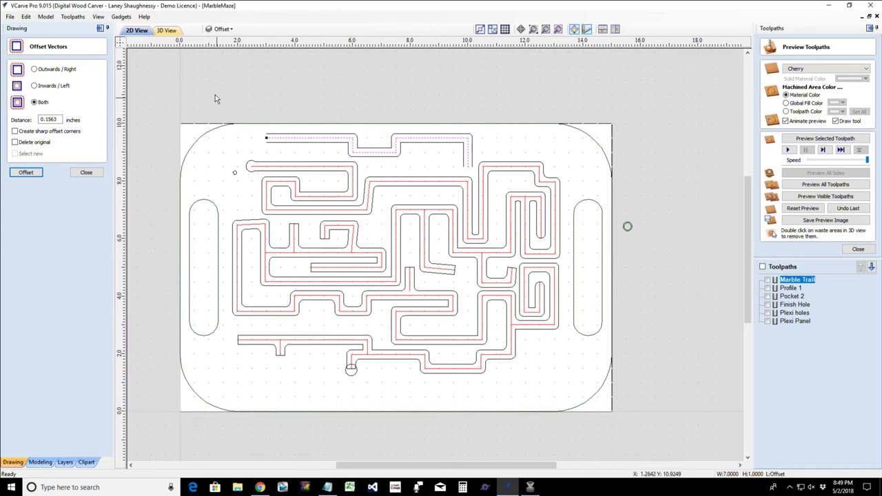
pyautogui.click(222, 29)
pyautogui.scroll(-1, 231, 102)
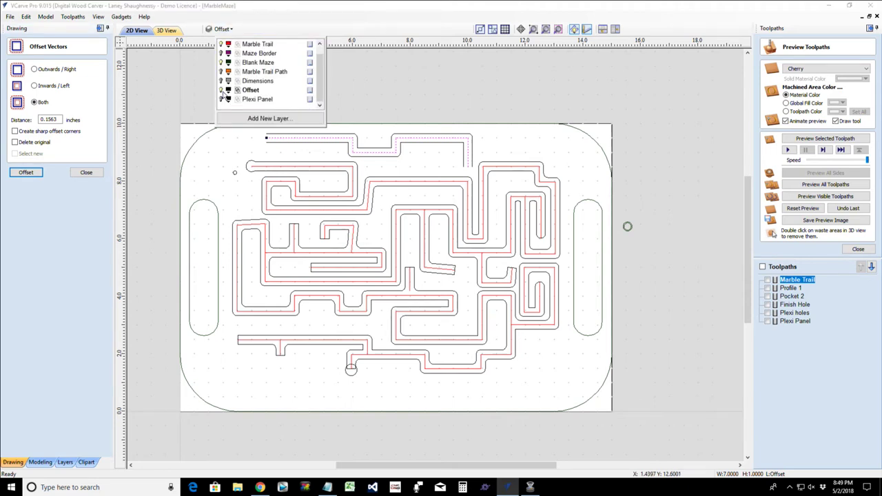
pyautogui.click(222, 90)
pyautogui.click(220, 62)
pyautogui.click(222, 44)
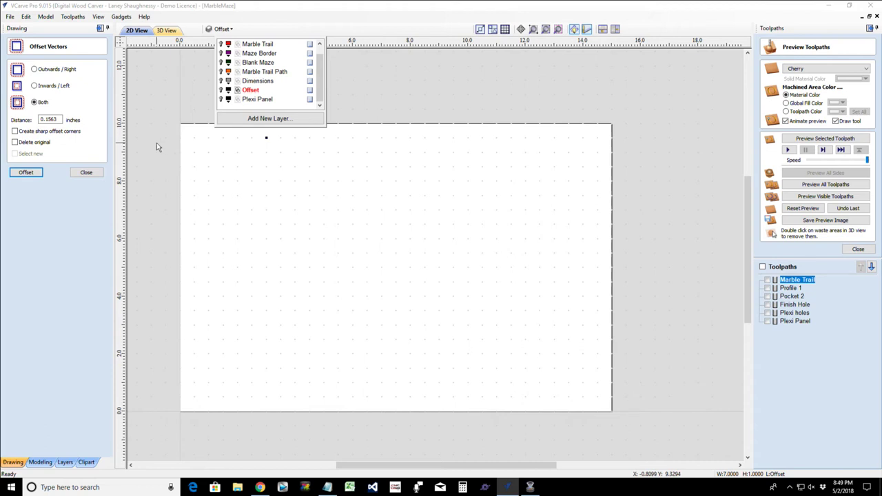
pyautogui.click(211, 113)
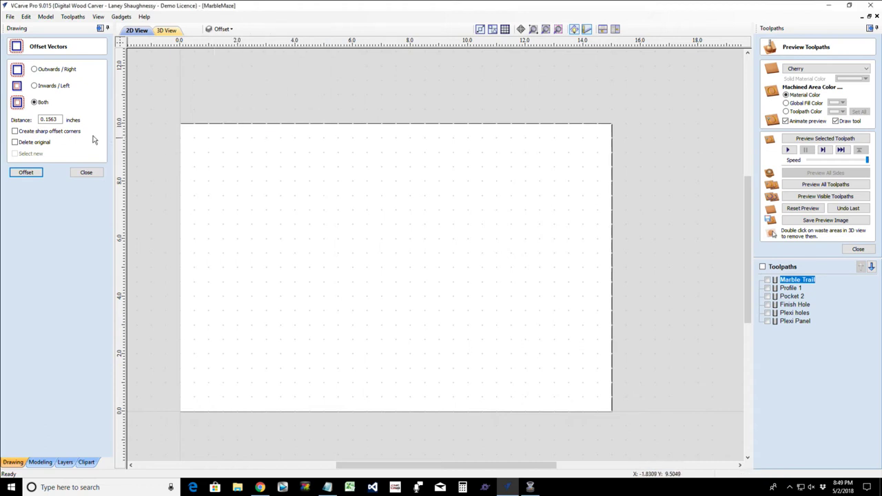
# - Finish offsetting and draw a 15 x 10 inch square-cornered rectangle around the whole board
pyautogui.click(86, 172)
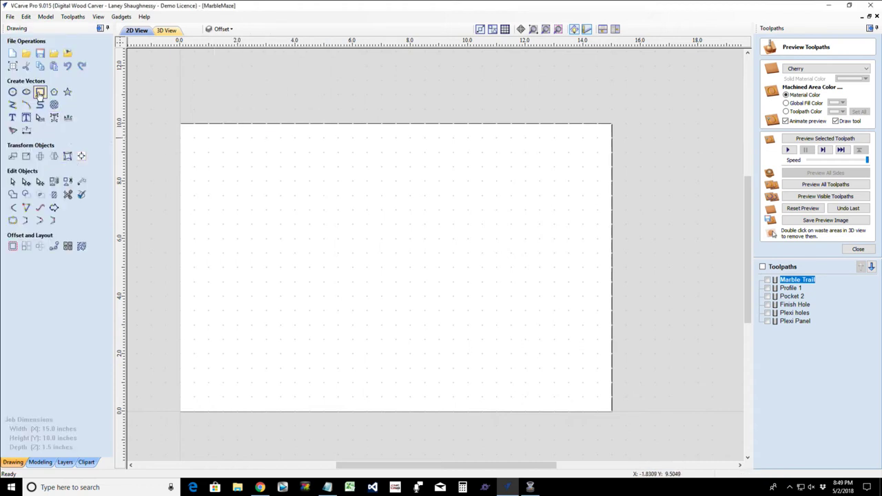
pyautogui.click(40, 92)
pyautogui.moveTo(181, 128)
pyautogui.mouseDown()
pyautogui.moveTo(577, 373)
pyautogui.moveTo(615, 413)
pyautogui.mouseUp()
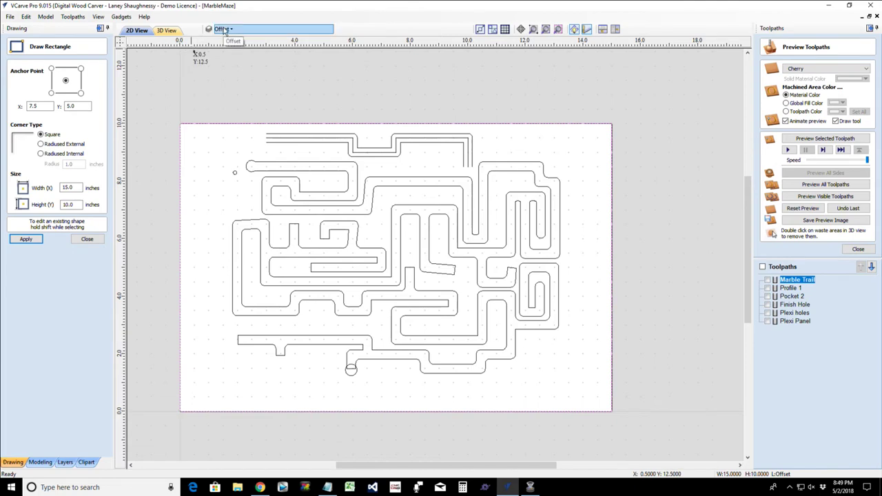
# - Give the board rectangle external radiused corners with a 2-inch radius
pyautogui.click(40, 144)
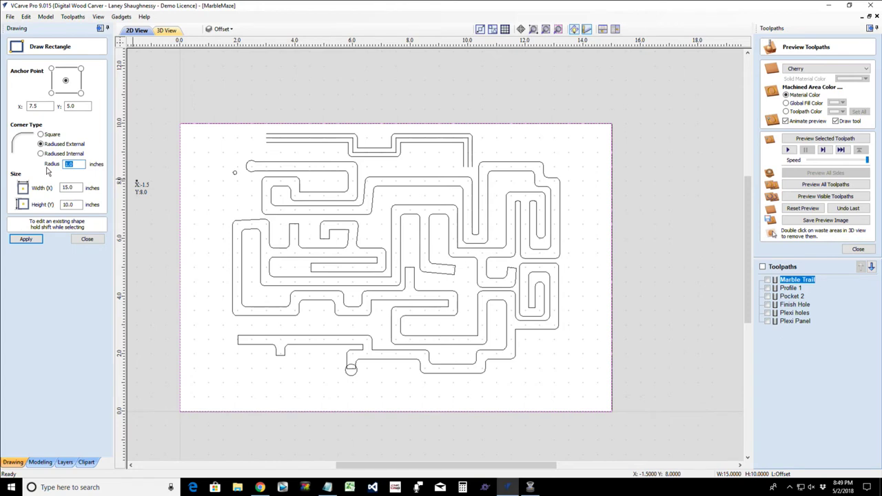
pyautogui.write('2')
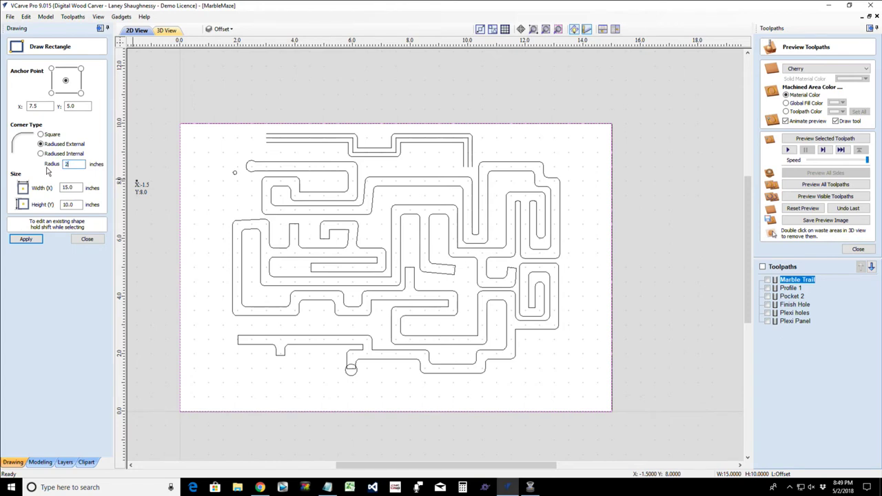
pyautogui.click(26, 240)
pyautogui.click(88, 241)
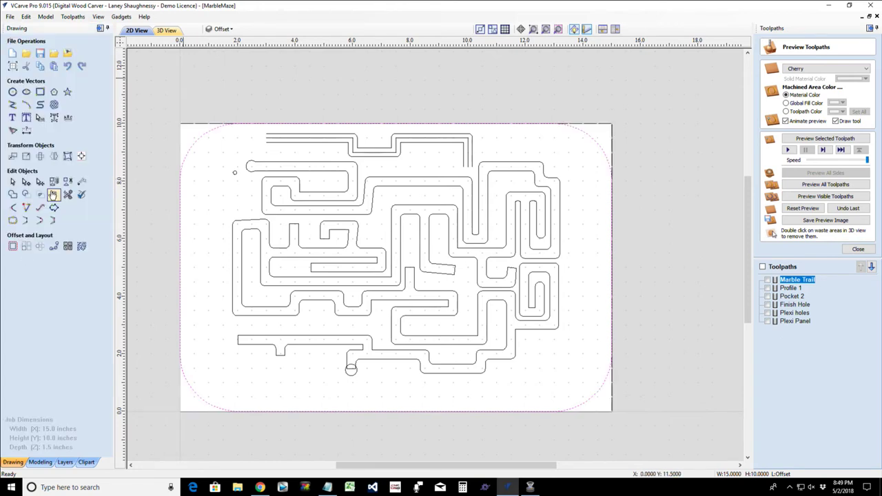
# - Draw a narrow upright rectangle about 0.53 x 3.67 inches beside the maze and an 11.9 x 7.9 inch one around it
pyautogui.click(41, 104)
pyautogui.moveTo(194, 219)
pyautogui.mouseDown()
pyautogui.moveTo(214, 279)
pyautogui.moveTo(208, 324)
pyautogui.mouseUp()
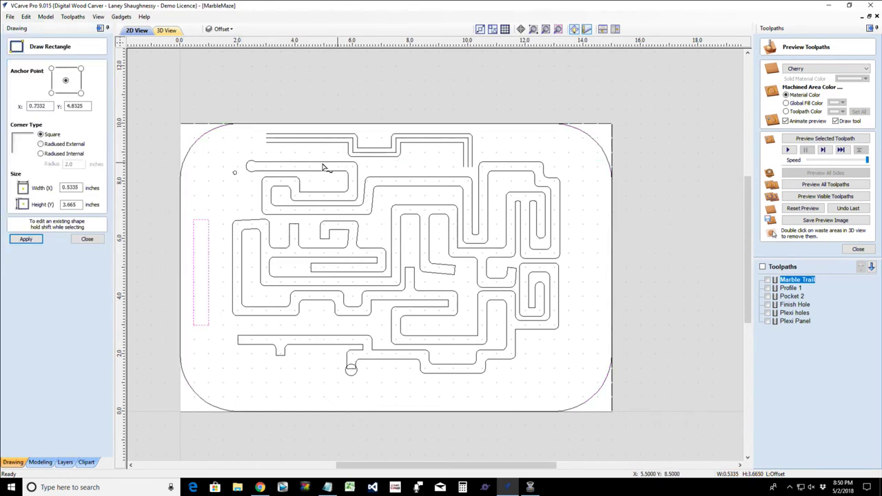
pyautogui.moveTo(223, 153); pyautogui.dragTo(207, 363)
pyautogui.moveTo(513, 377); pyautogui.dragTo(567, 379)
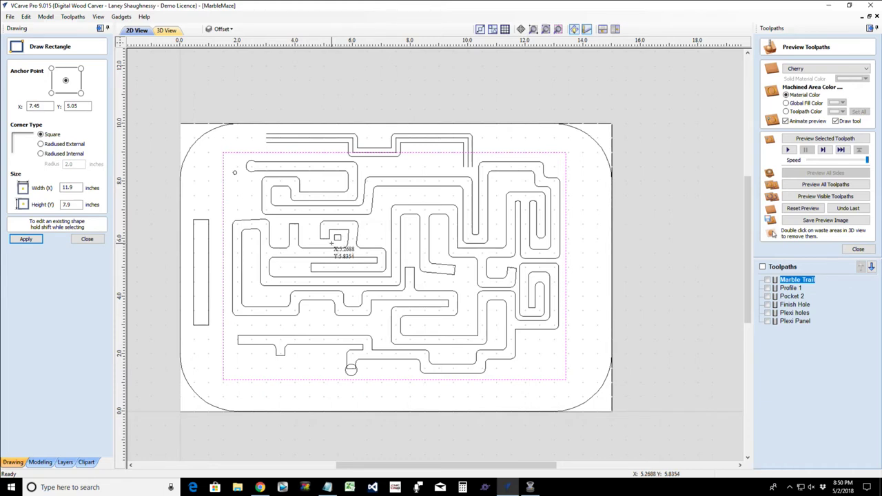
# - Undo the two inner rectangles and the corner rounding of the board outline, and leave the rectangle tool
pyautogui.hotkey('ctrl', 'z')
pyautogui.hotkey('ctrl', 'z')
pyautogui.hotkey('ctrl', 'z')
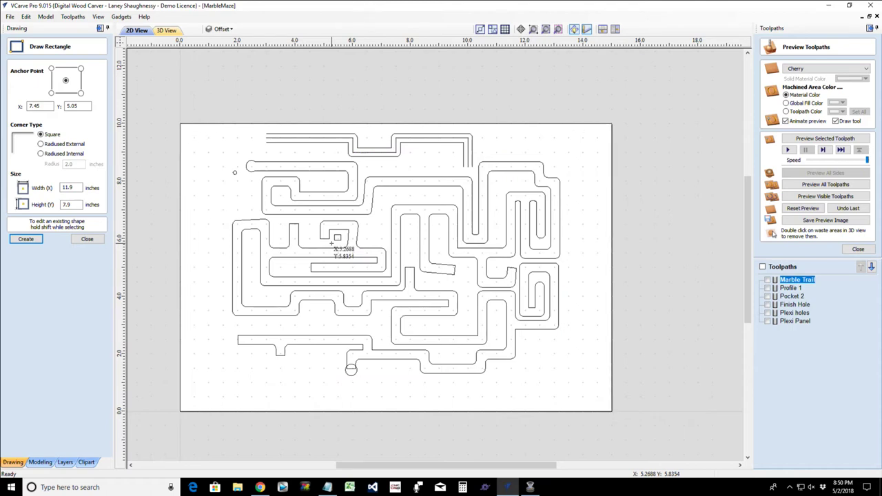
pyautogui.click(88, 240)
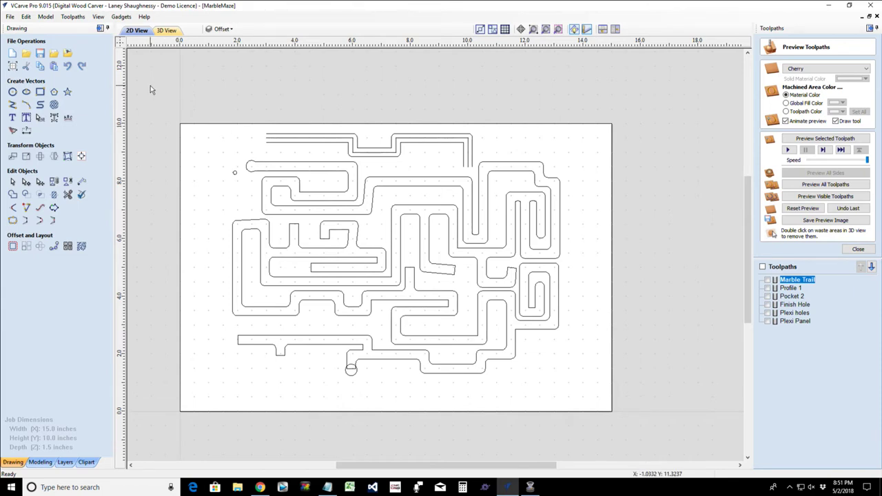
# - Hide the Offset layer and turn off the snapping grid
pyautogui.click(211, 31)
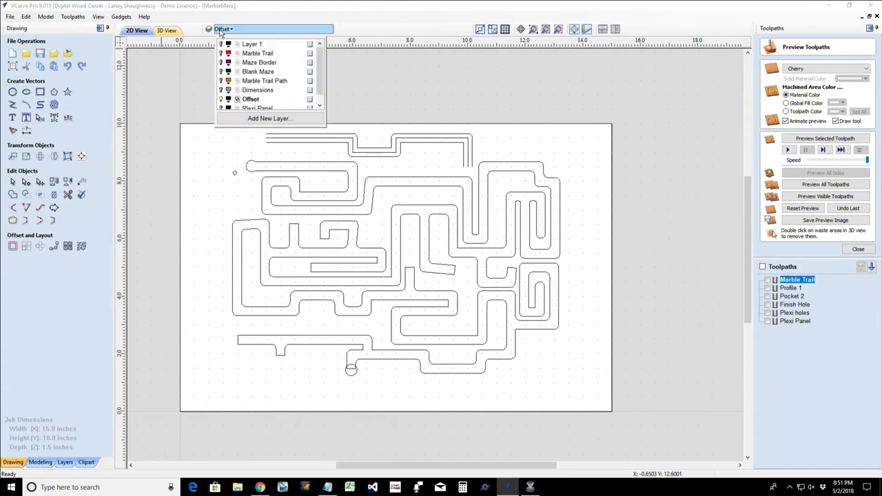
pyautogui.click(221, 99)
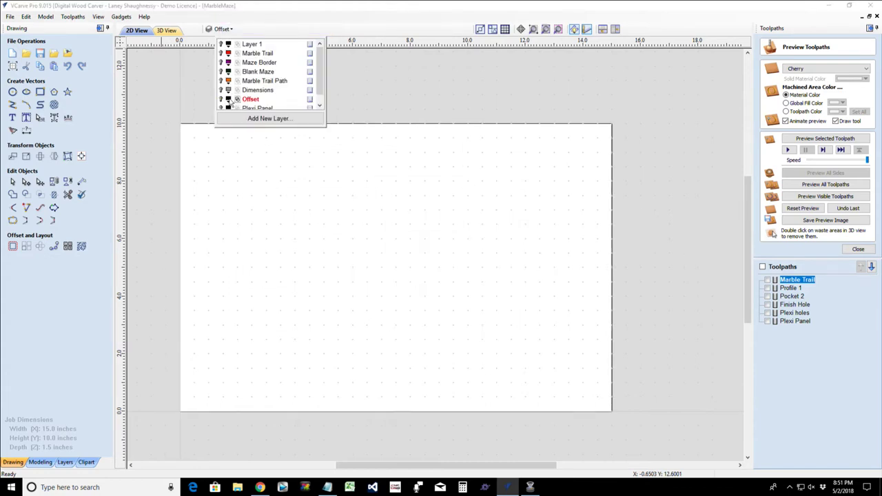
pyautogui.click(320, 107)
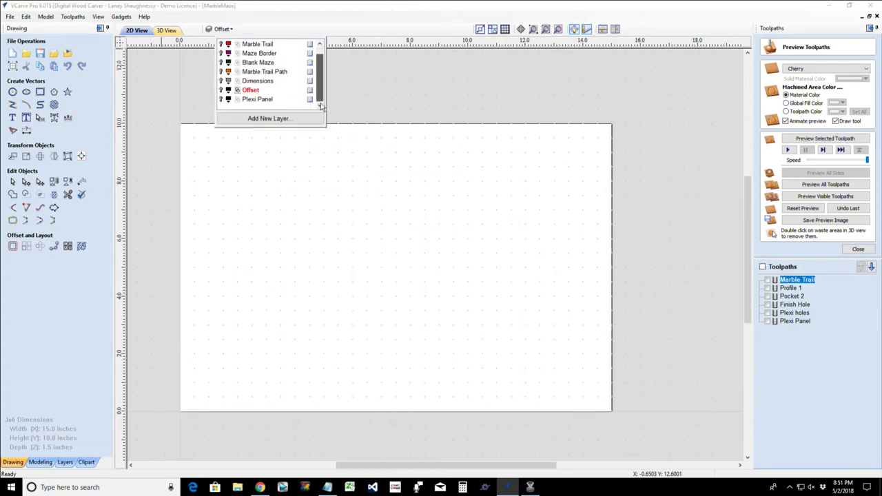
pyautogui.click(506, 29)
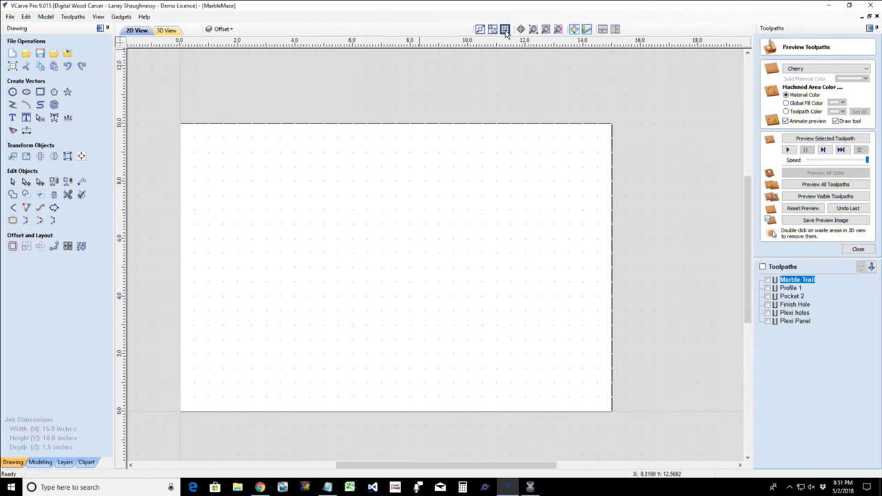
# - Add a new layer and rename it Sample Layer
pyautogui.click(222, 29)
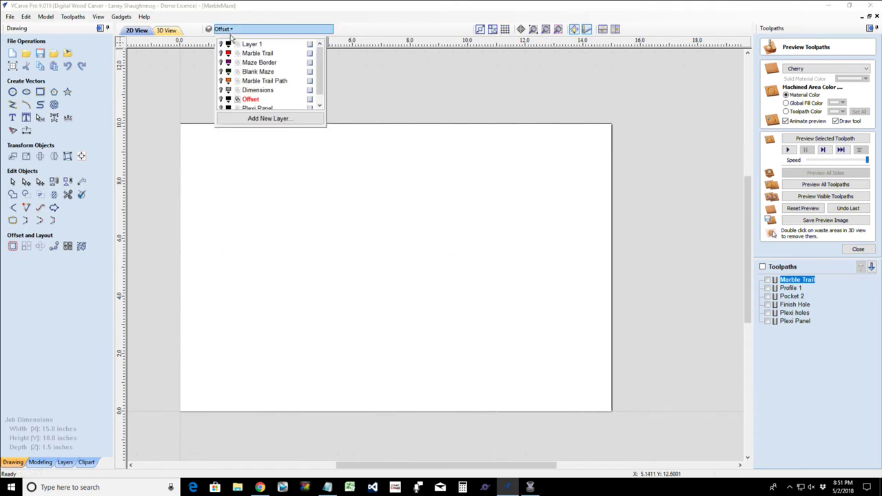
pyautogui.click(238, 119)
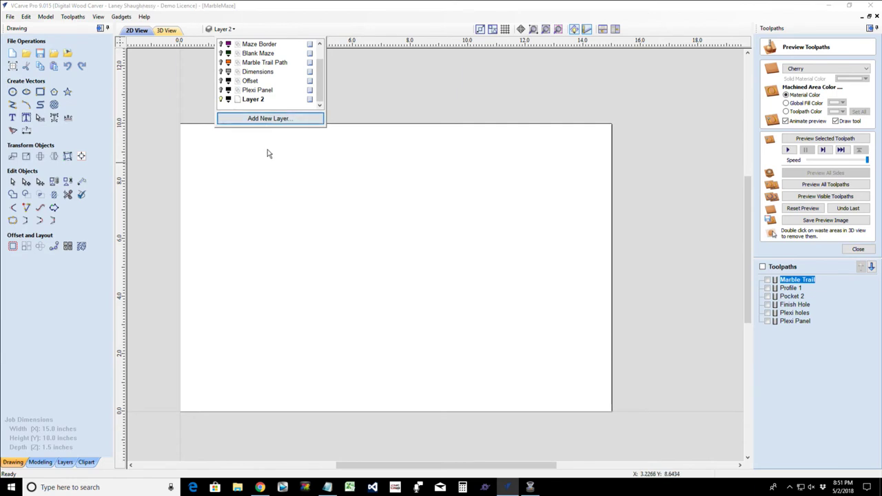
pyautogui.rightClick(262, 102)
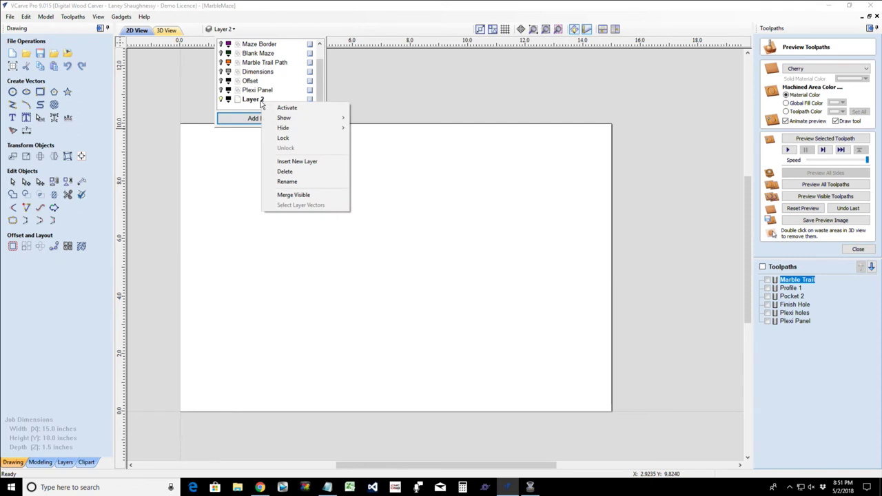
pyautogui.click(279, 187)
pyautogui.write('Sam')
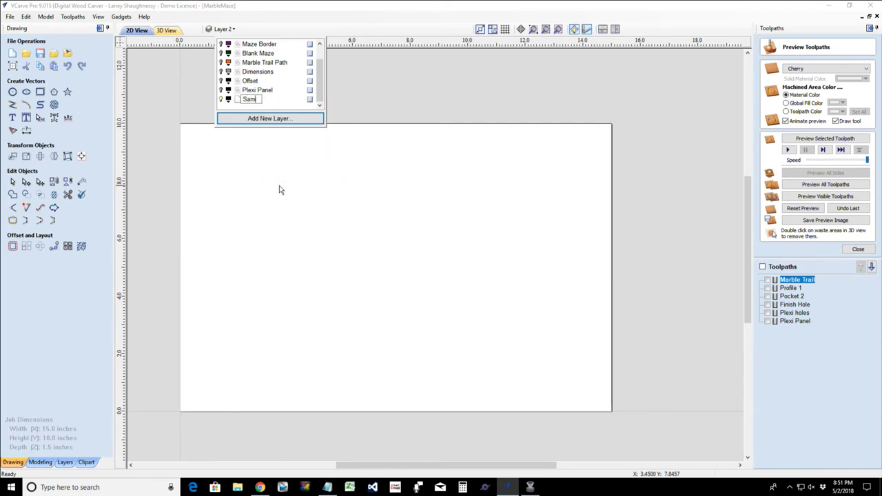
pyautogui.write('ple Layer')
pyautogui.press('Return')
pyautogui.click(279, 190)
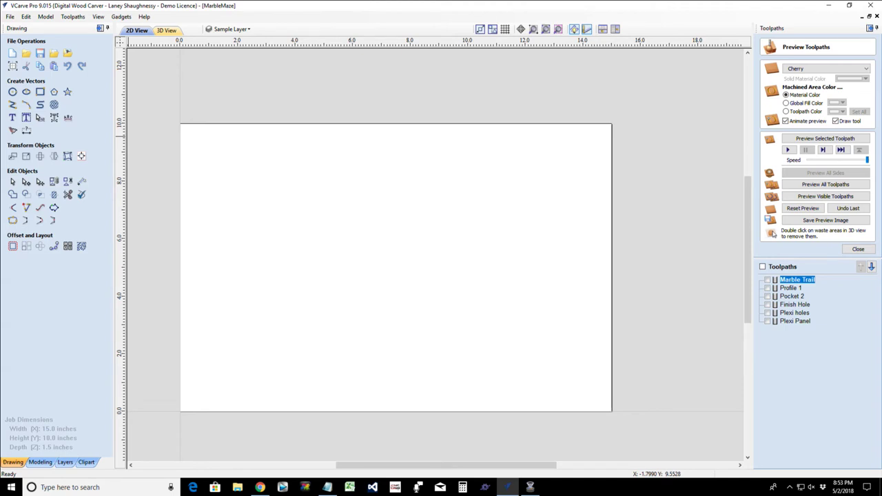
# - Switch to the Digital Wood Carver control software, open its settings and view the Jogging options
pyautogui.click(260, 487)
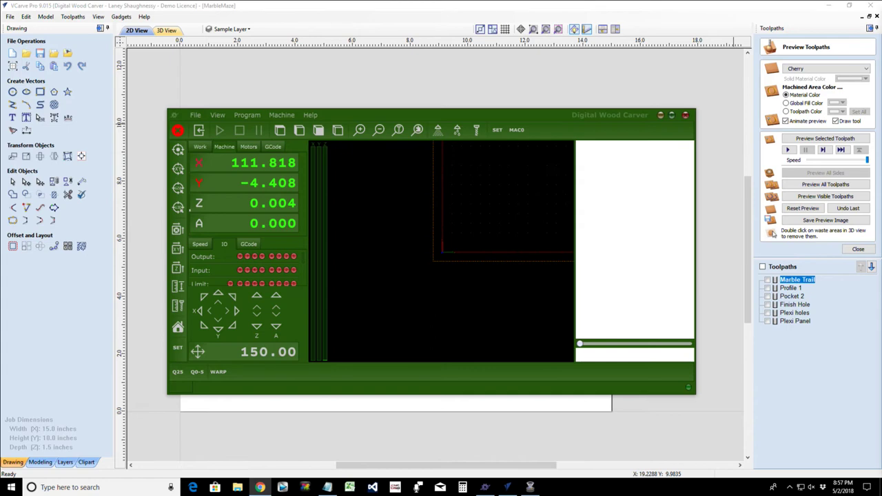
pyautogui.click(196, 115)
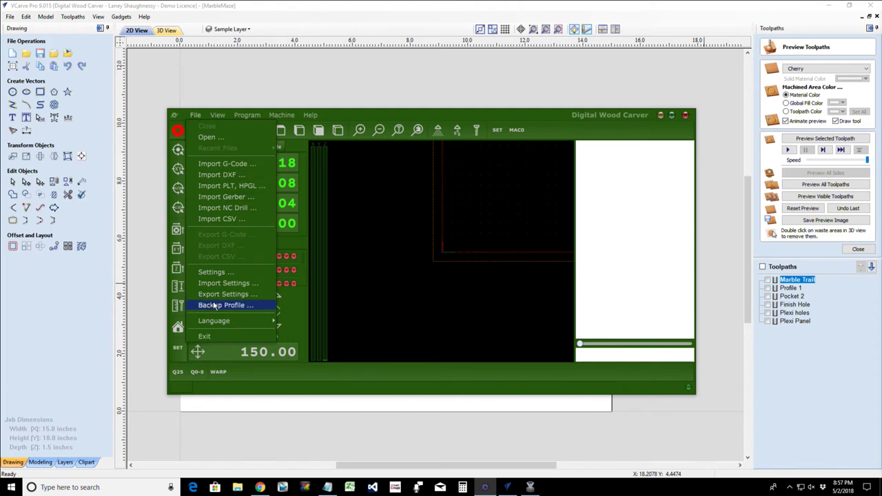
pyautogui.click(216, 274)
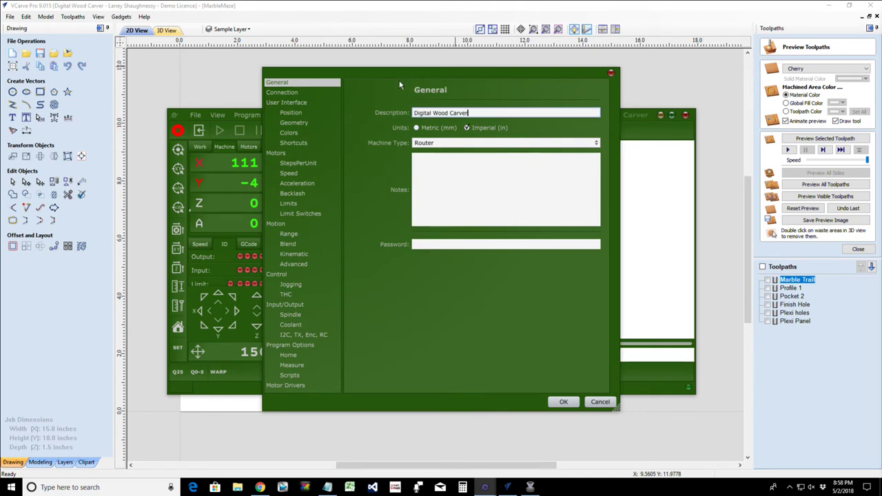
pyautogui.moveTo(400, 85); pyautogui.dragTo(411, 78)
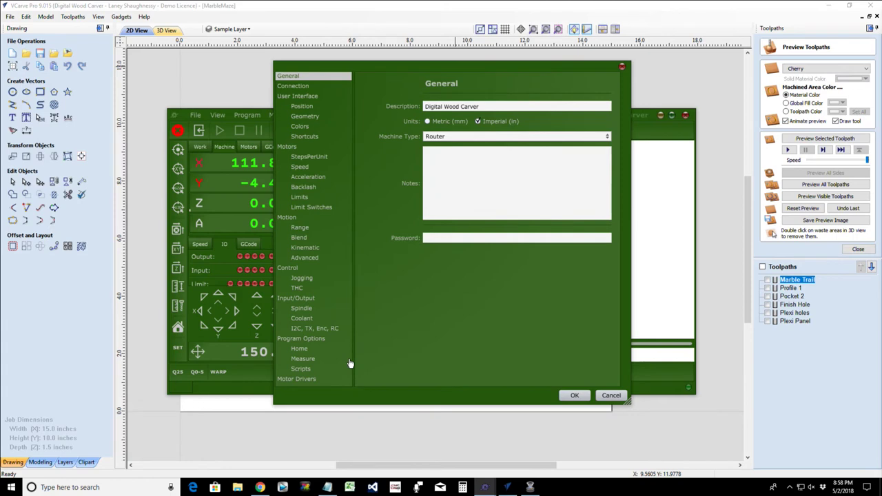
pyautogui.click(299, 278)
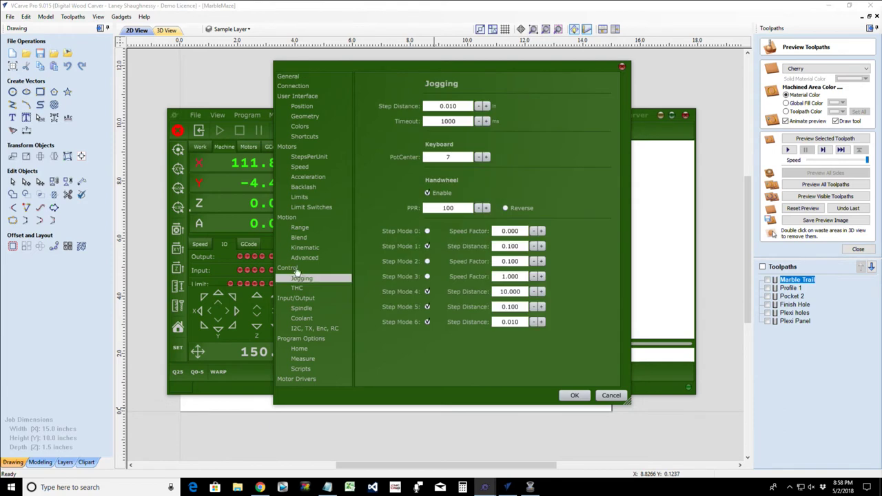
# - Try a Size Z of 0.01 inches for the movable sensor in the Measure settings, and cancel the settings
pyautogui.click(303, 359)
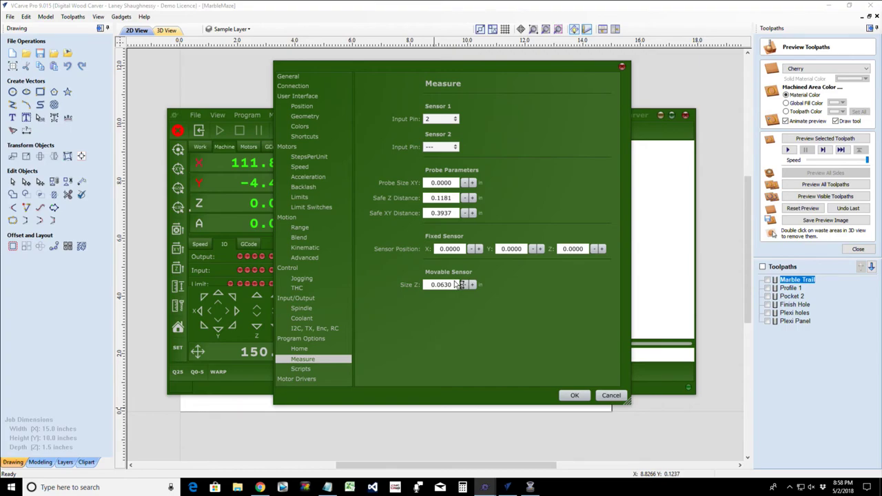
pyautogui.moveTo(458, 284); pyautogui.dragTo(418, 285)
pyautogui.write('.01')
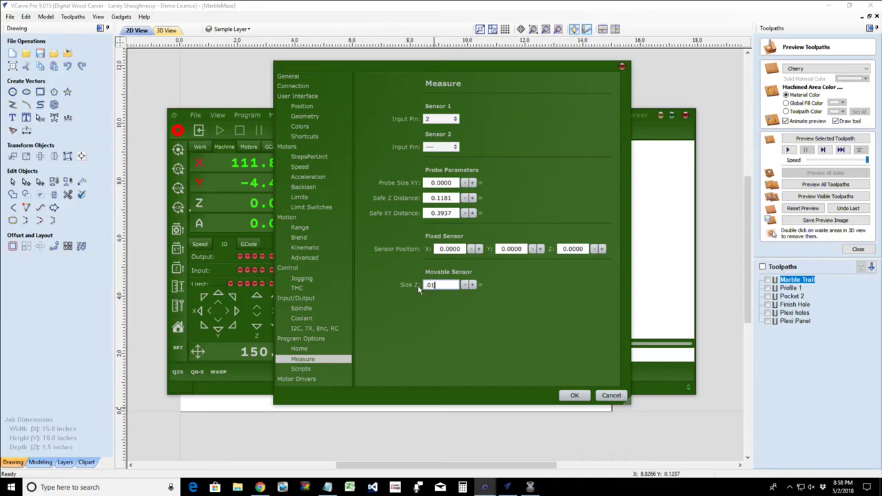
pyautogui.click(439, 249)
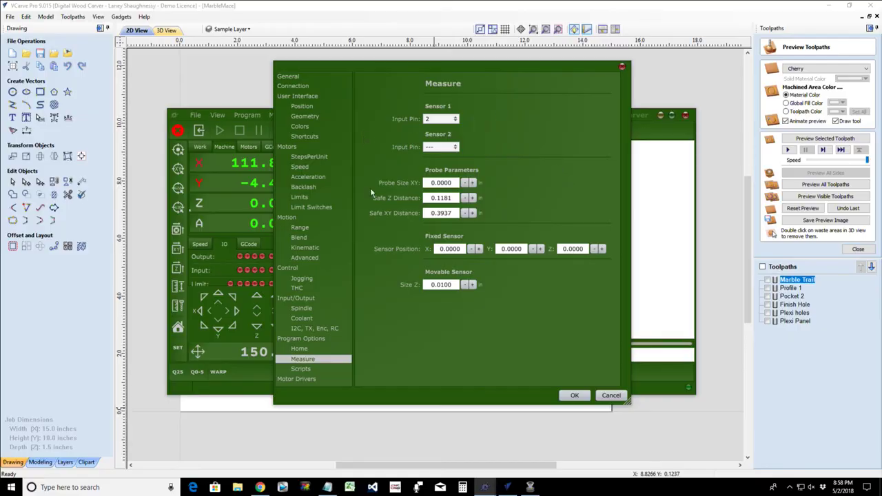
pyautogui.click(610, 396)
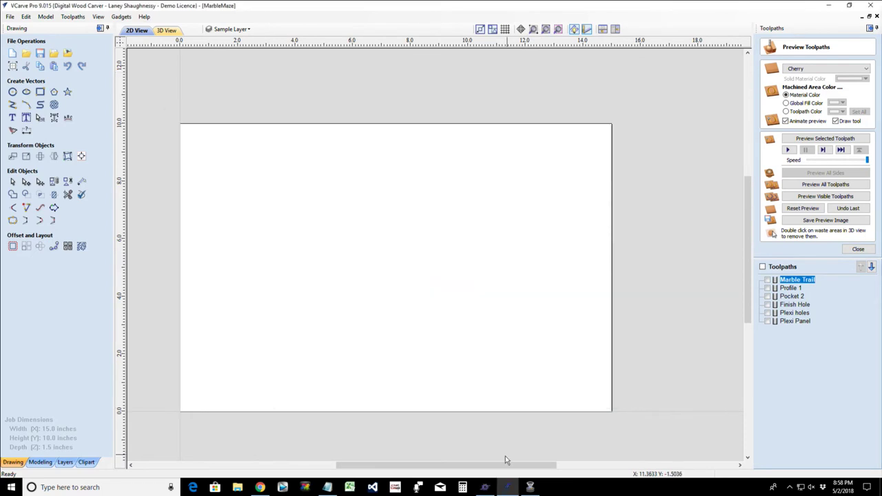
# - Reopen the Digital Wood Carver control window and view its input and output status indicators
pyautogui.click(484, 487)
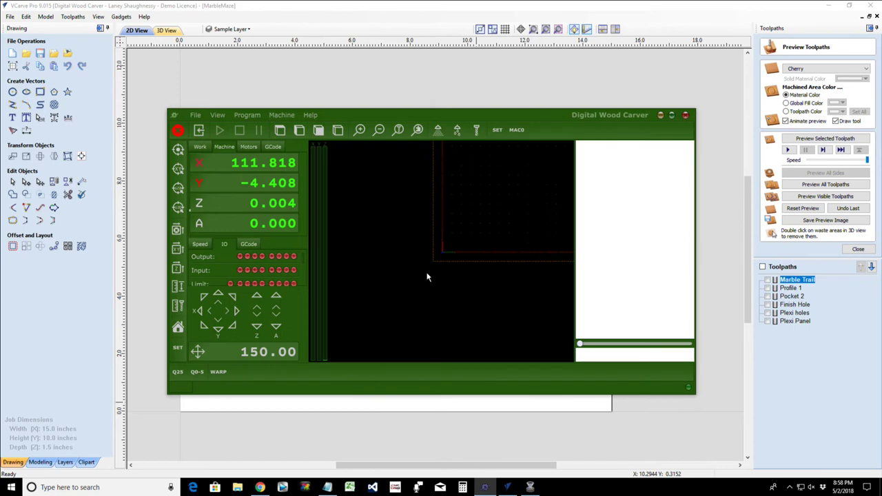
pyautogui.click(234, 295)
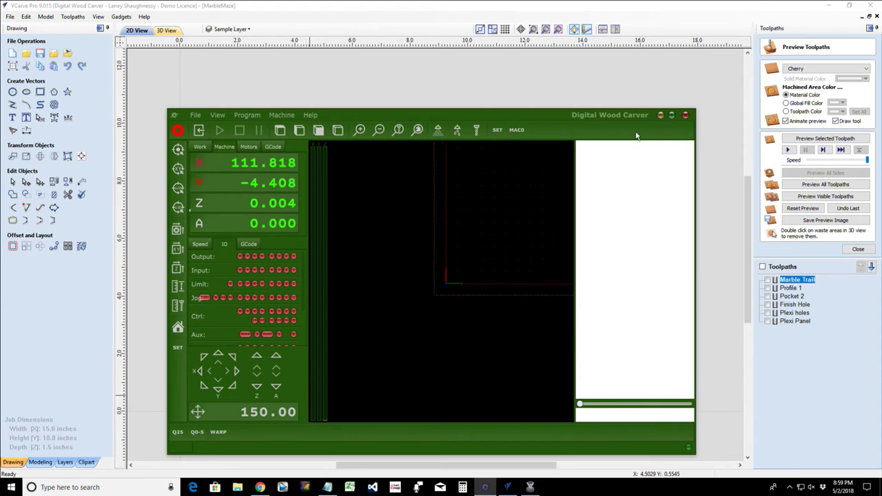
# - Return to VCarve Pro and close the toolpath preview form
pyautogui.click(737, 129)
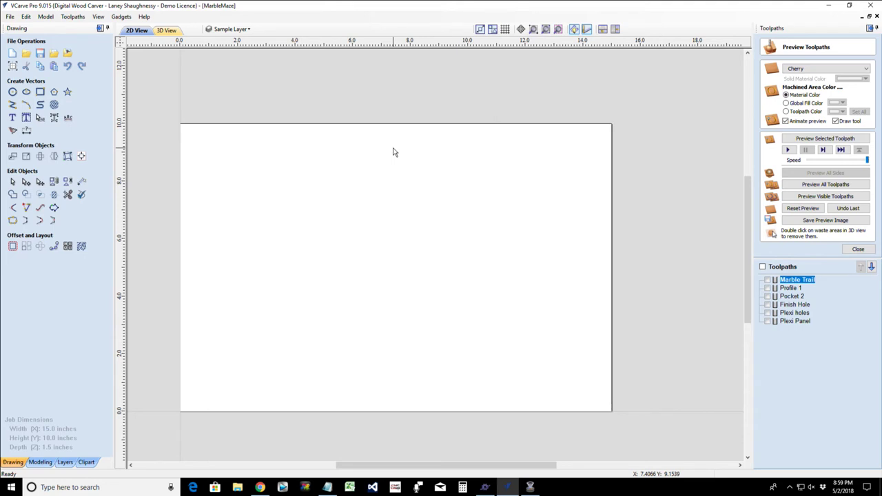
pyautogui.click(858, 250)
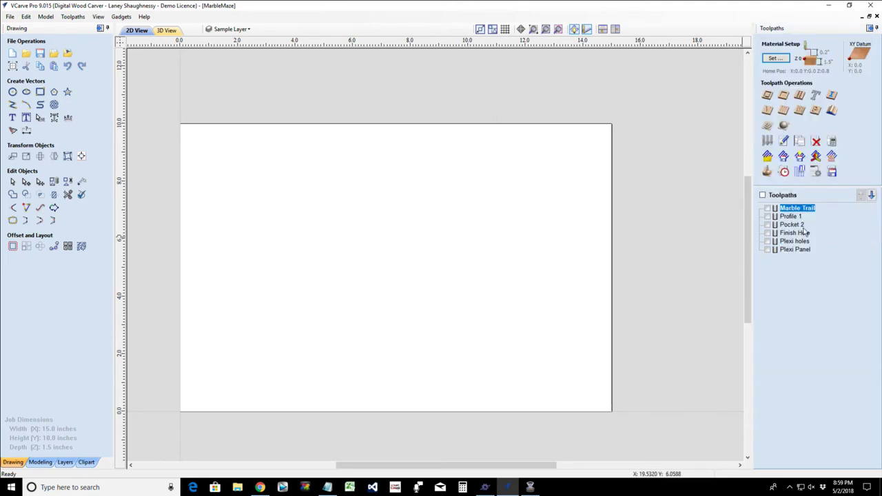
# - Try a new V-Bit tool with a 22-degree included angle in the tool database, and discard it
pyautogui.click(767, 171)
pyautogui.moveTo(464, 114); pyautogui.dragTo(531, 104)
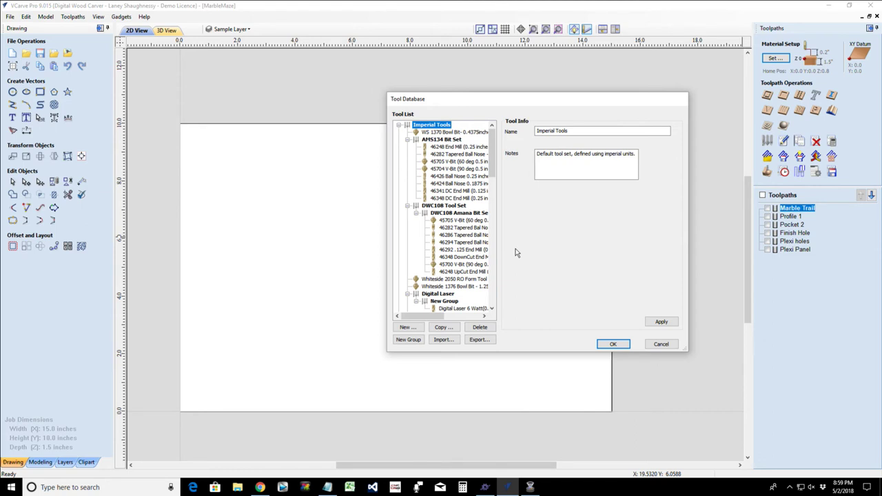
pyautogui.click(407, 326)
pyautogui.click(583, 142)
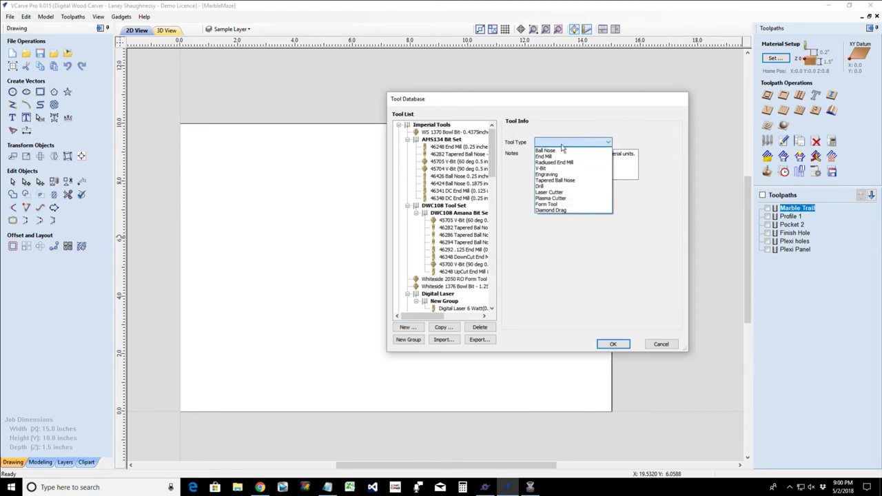
pyautogui.click(549, 211)
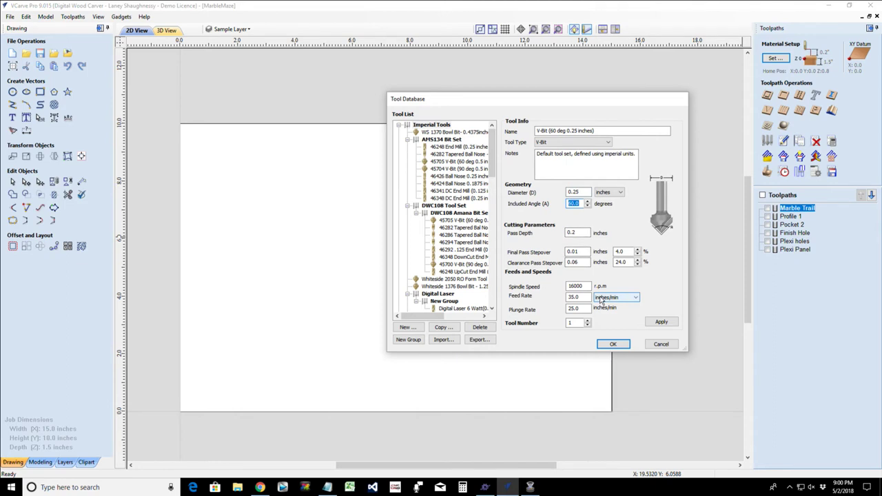
pyautogui.write('22')
pyautogui.doubleClick(572, 193)
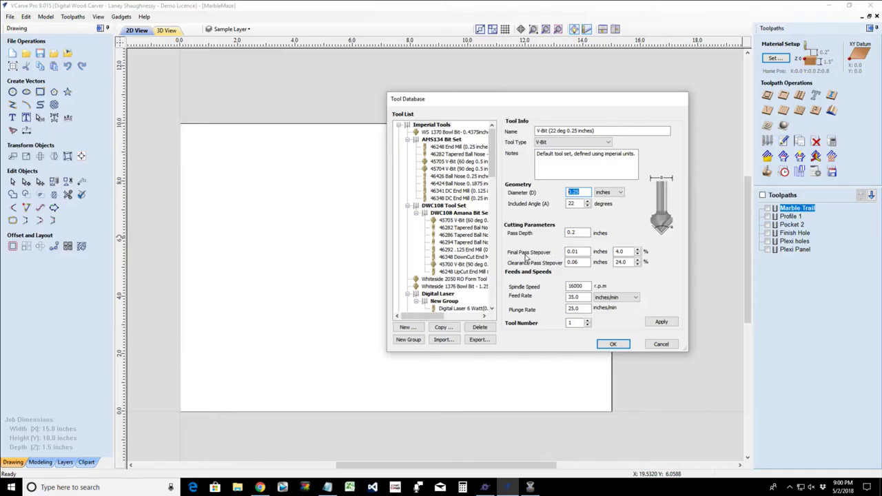
pyautogui.click(657, 345)
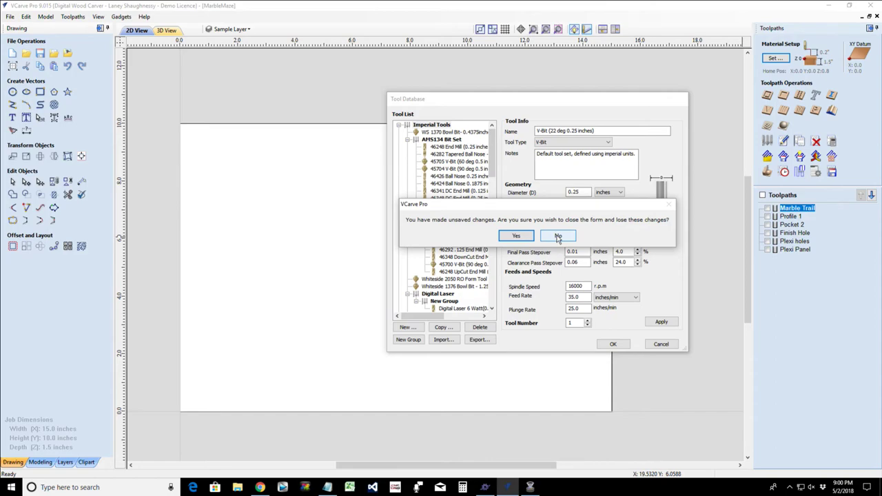
pyautogui.click(559, 236)
# - Draw a square-cornered rectangle about 0.6 inches wide and 0.75 inches high in the upper part of the board
pyautogui.click(40, 91)
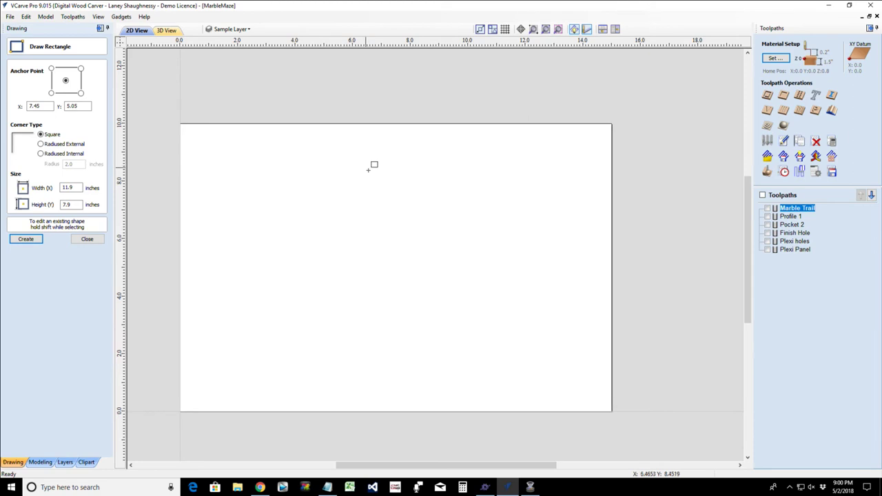
pyautogui.scroll(2, 418, 195)
pyautogui.moveTo(410, 188); pyautogui.dragTo(447, 223)
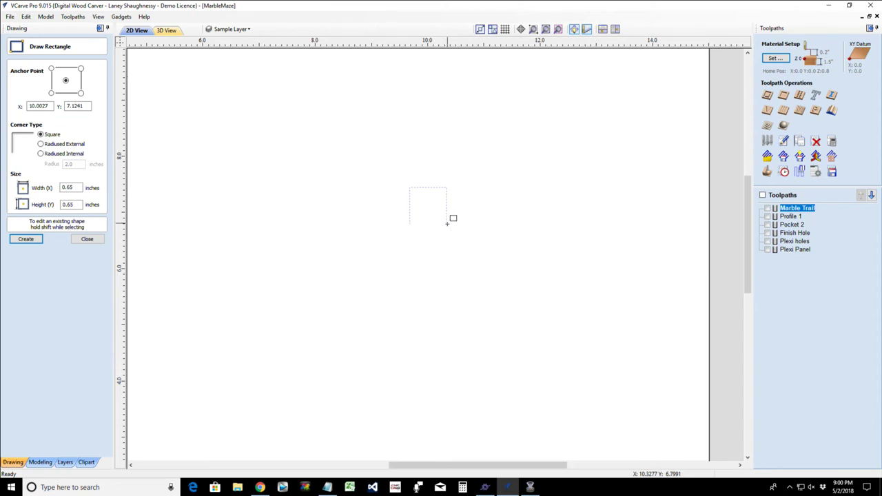
pyautogui.moveTo(448, 223); pyautogui.dragTo(443, 230)
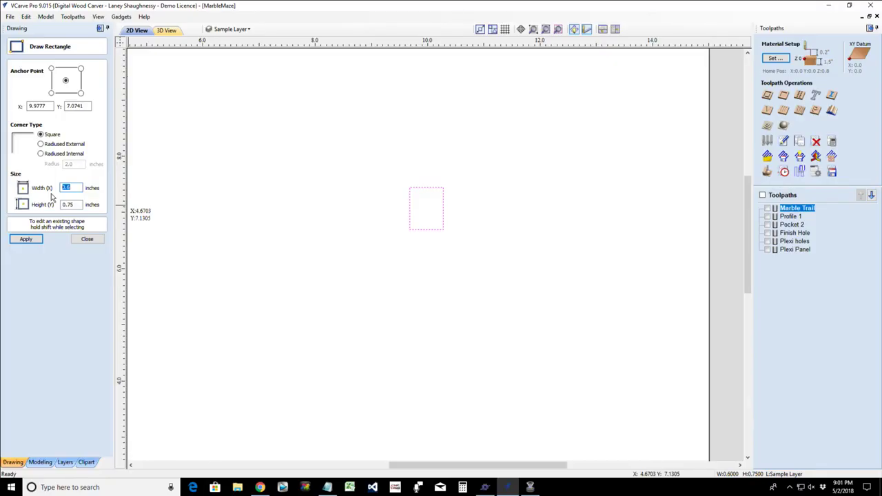
pyautogui.press('Tab')
# - Switch to Chrome and search Google Images for "22 degree v bit"
pyautogui.hotkey('alt', 'Tab')
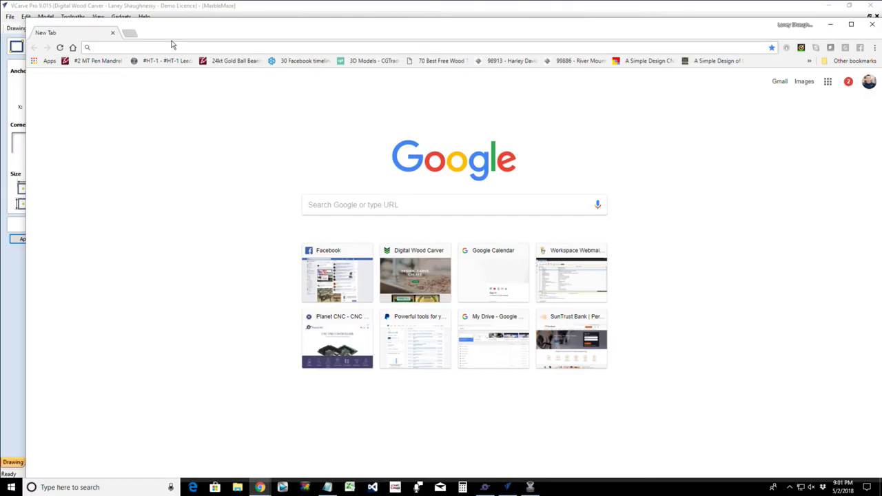
pyautogui.write('22 deg')
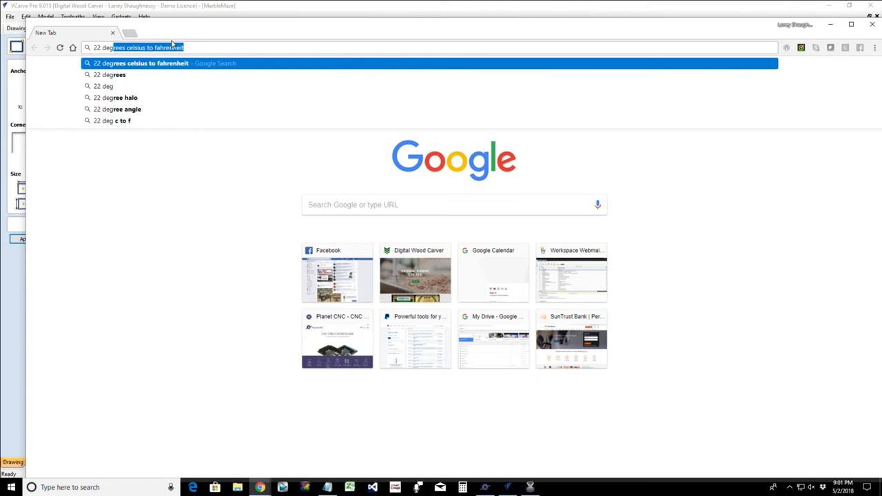
pyautogui.write('ree v bit')
pyautogui.press('Return')
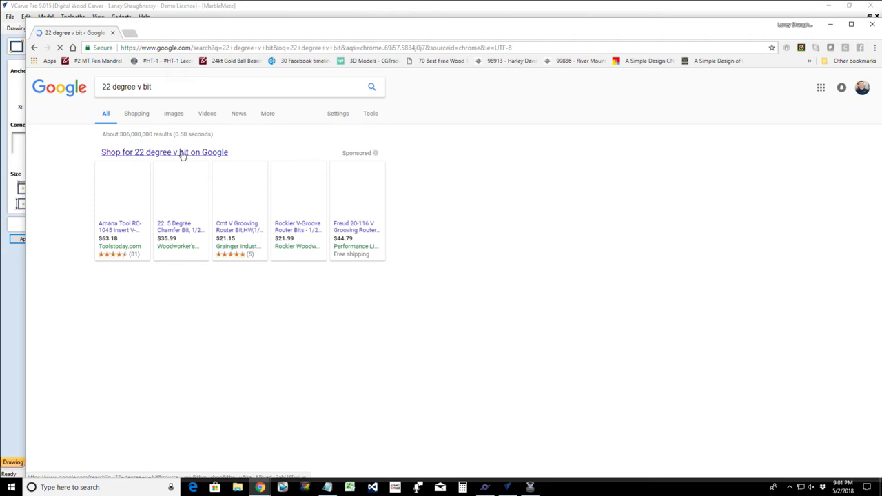
pyautogui.click(173, 113)
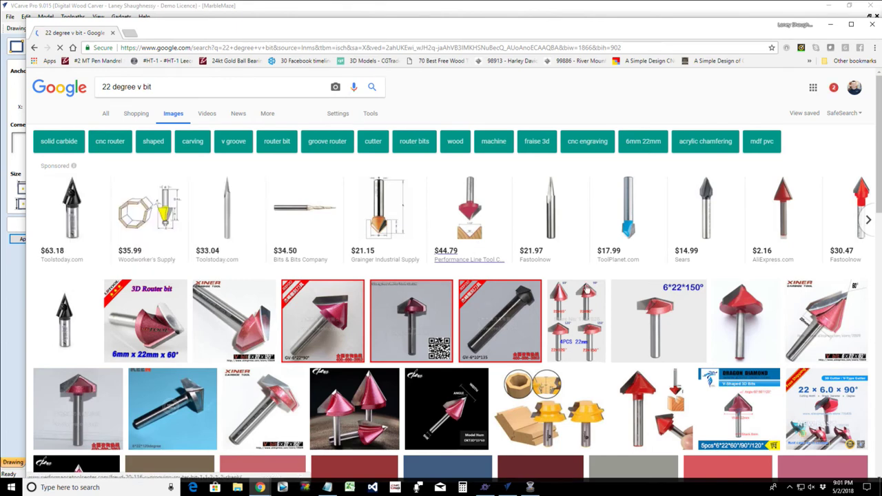
# - Look through the image results for a narrow carving bit and open the $33.04 Toolstoday.com product
pyautogui.scroll(-3, 586, 291)
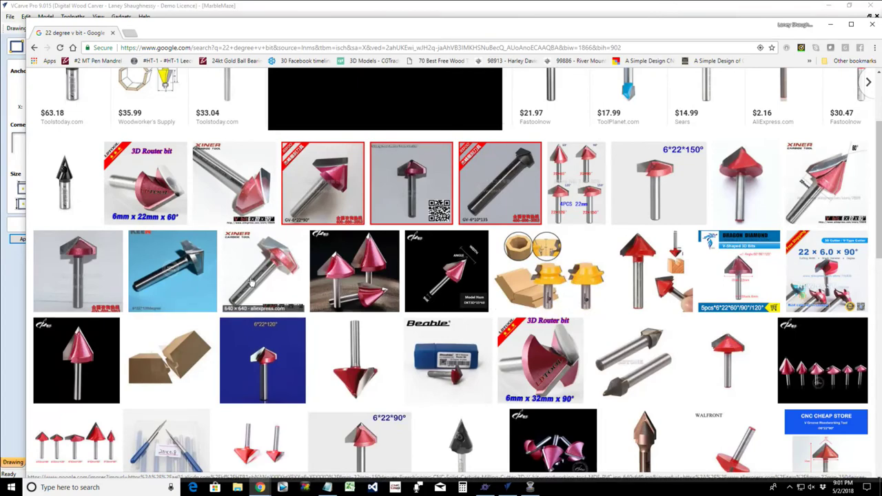
pyautogui.scroll(-4, 252, 283)
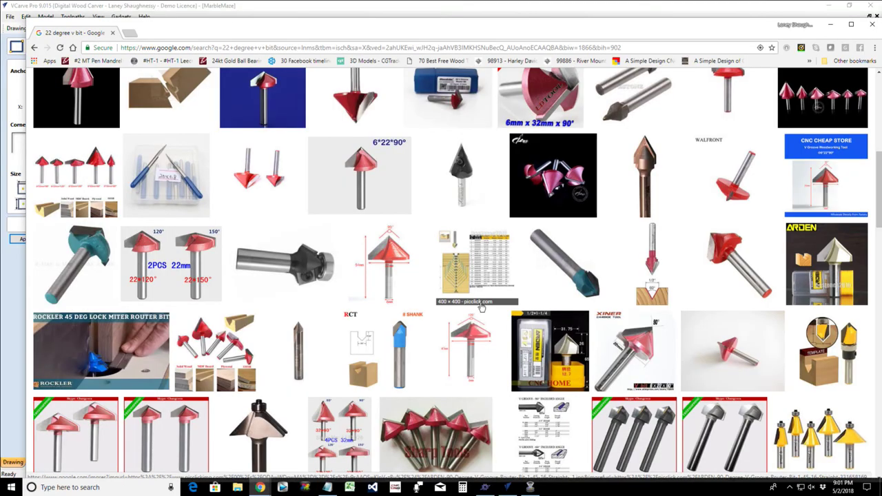
pyautogui.scroll(-2, 538, 318)
pyautogui.scroll(-2, 539, 317)
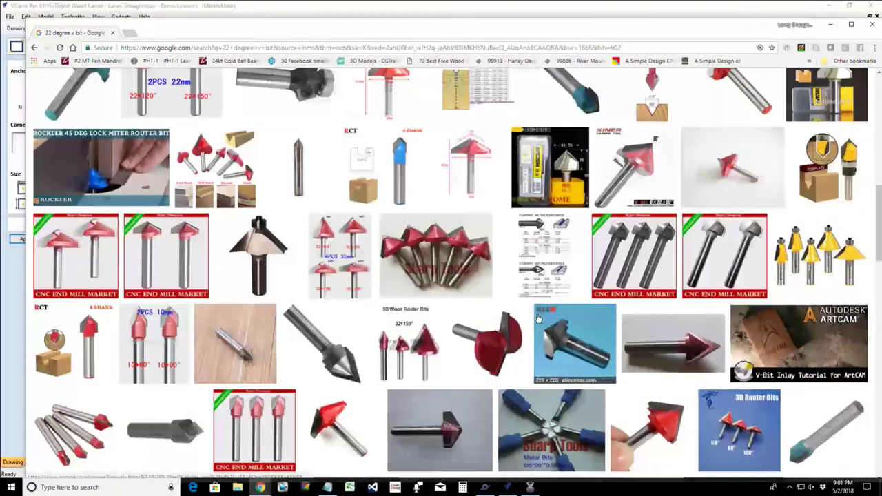
pyautogui.press('Home')
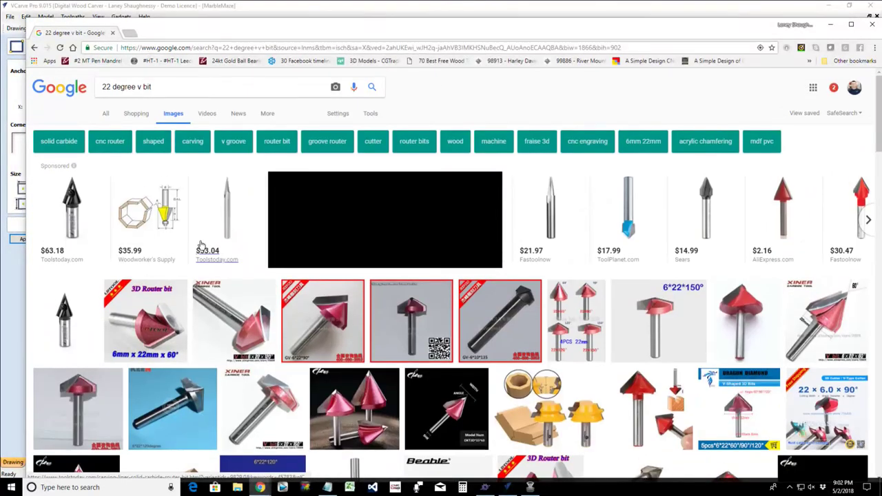
pyautogui.click(227, 218)
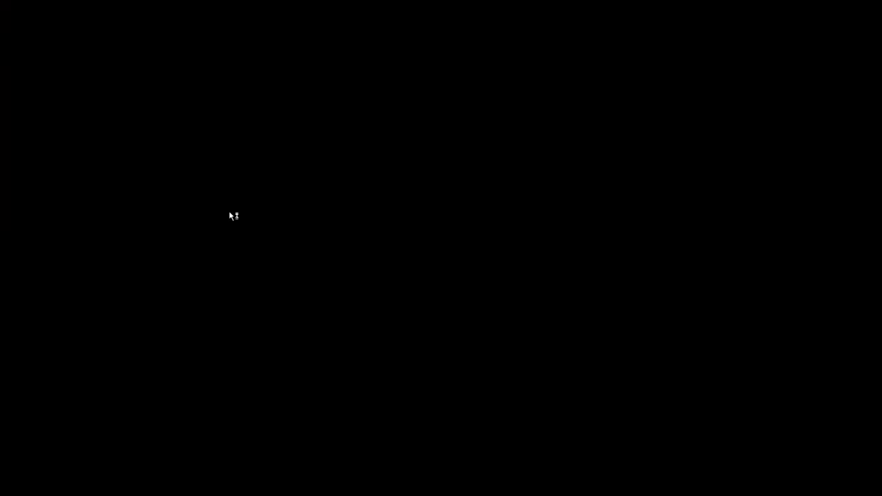
# - Examine the drawings and specifications of the Carving Liner Solid Carbide Router Bit, and dismiss the discount offer
pyautogui.scroll(-1, 309, 301)
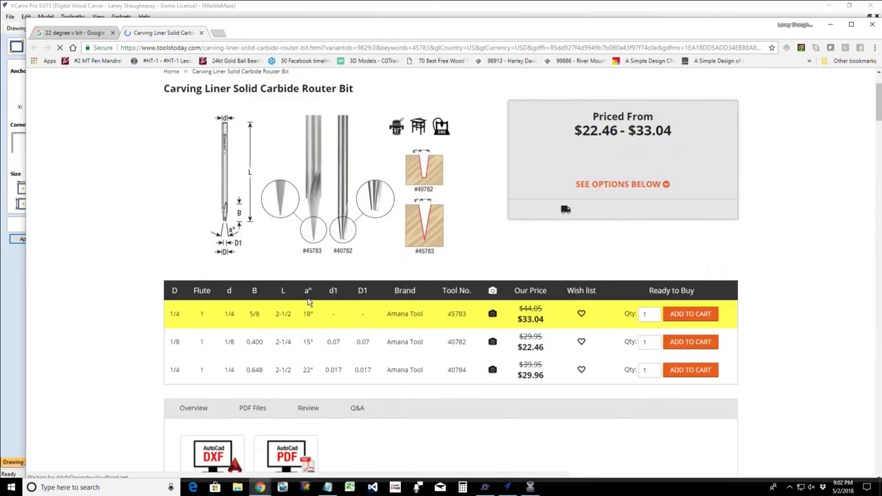
pyautogui.scroll(-1, 308, 301)
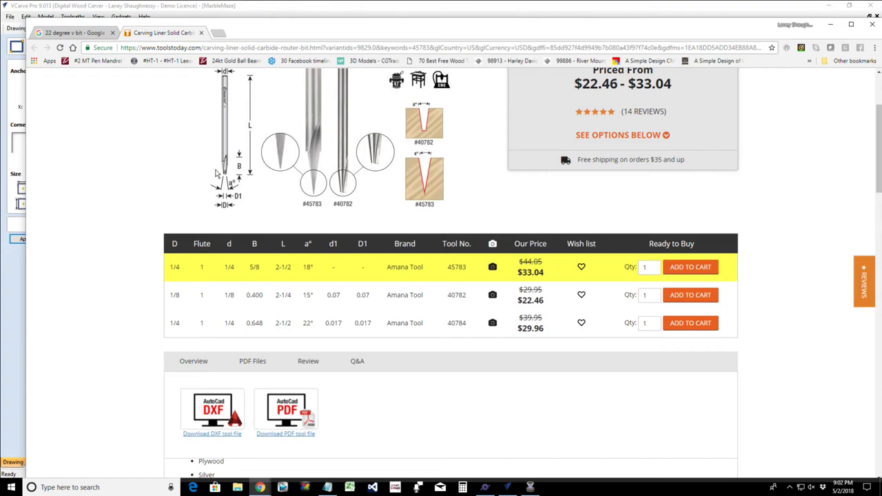
pyautogui.scroll(-1, 216, 173)
pyautogui.scroll(2, 221, 200)
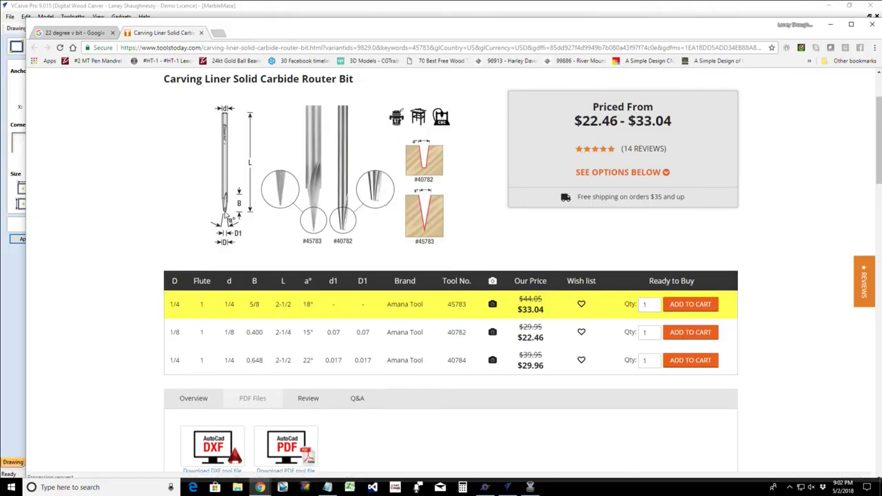
pyautogui.scroll(1, 227, 221)
pyautogui.scroll(1, 230, 261)
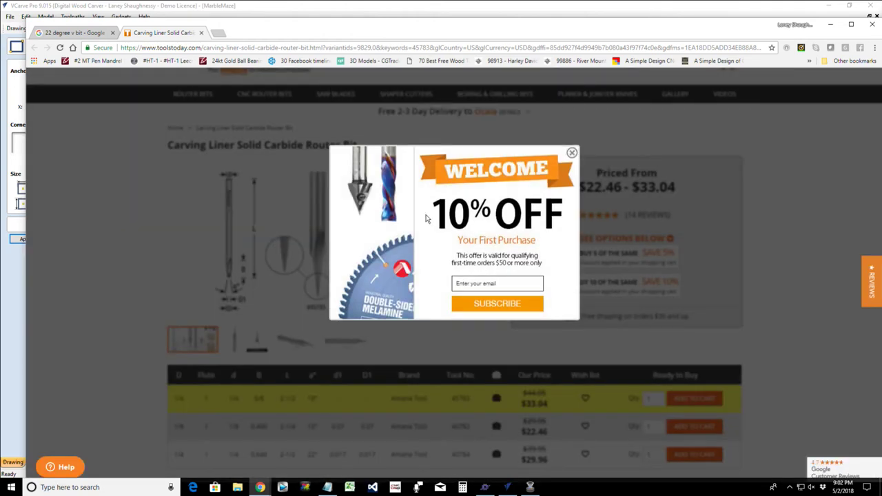
pyautogui.click(572, 154)
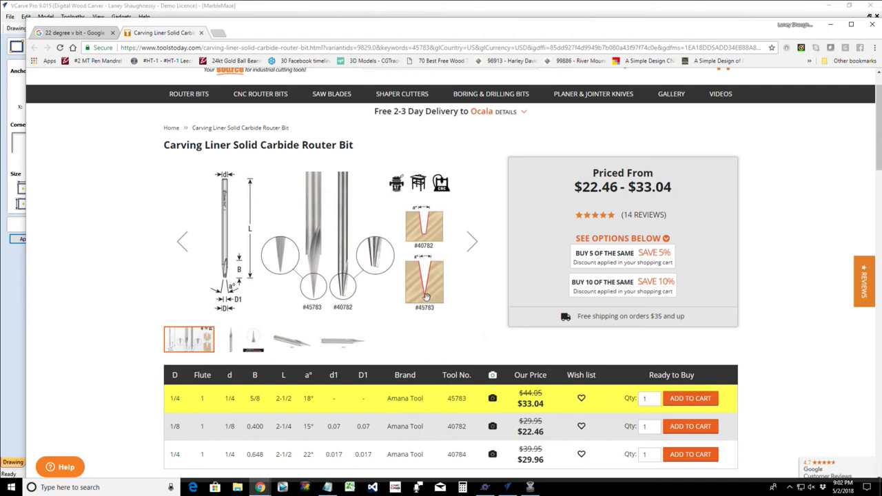
# - Compare the diameter, cutting height and angle of bits 45783 and 40784 in the product table
pyautogui.scroll(-3, 426, 296)
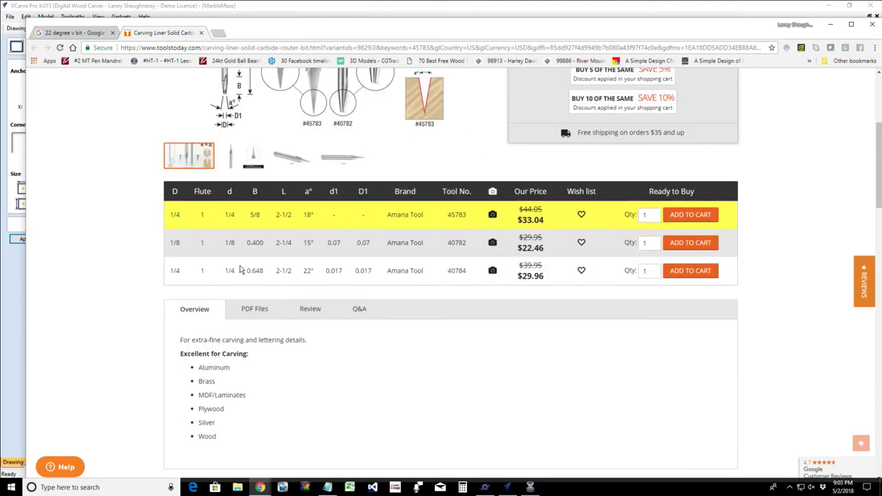
pyautogui.doubleClick(255, 214)
pyautogui.moveTo(224, 215); pyautogui.dragTo(234, 217)
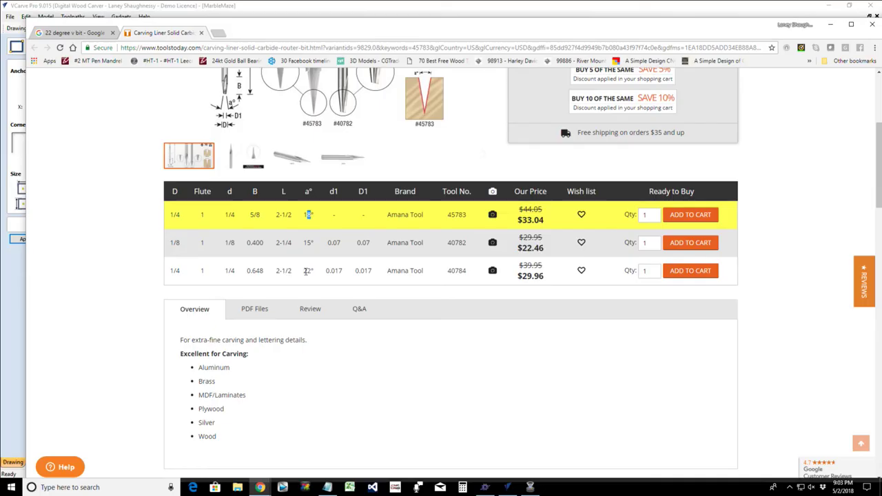
pyautogui.moveTo(304, 271); pyautogui.dragTo(314, 272)
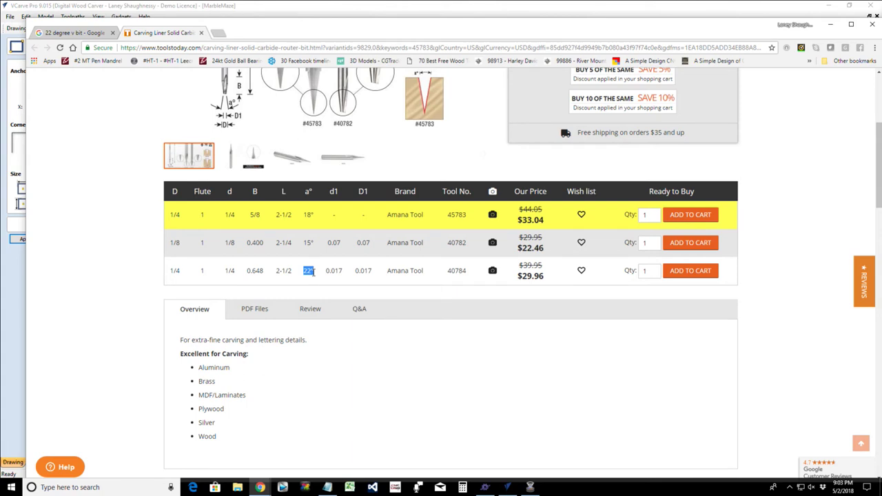
pyautogui.doubleClick(262, 271)
# - Return to VCarve Pro and resize the rectangle to 0.25 inches wide and 0.648 inches high
pyautogui.click(830, 24)
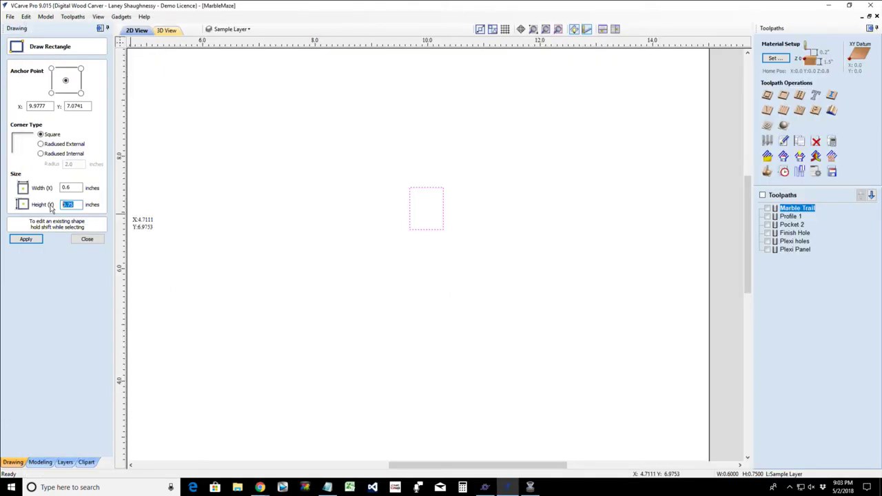
pyautogui.write('.624')
pyautogui.press('BackSpace')
pyautogui.press('BackSpace')
pyautogui.write('48')
pyautogui.moveTo(75, 188); pyautogui.dragTo(58, 190)
pyautogui.write('2')
pyautogui.press('BackSpace')
pyautogui.write('.25')
pyautogui.press('Return')
pyautogui.scroll(4, 409, 211)
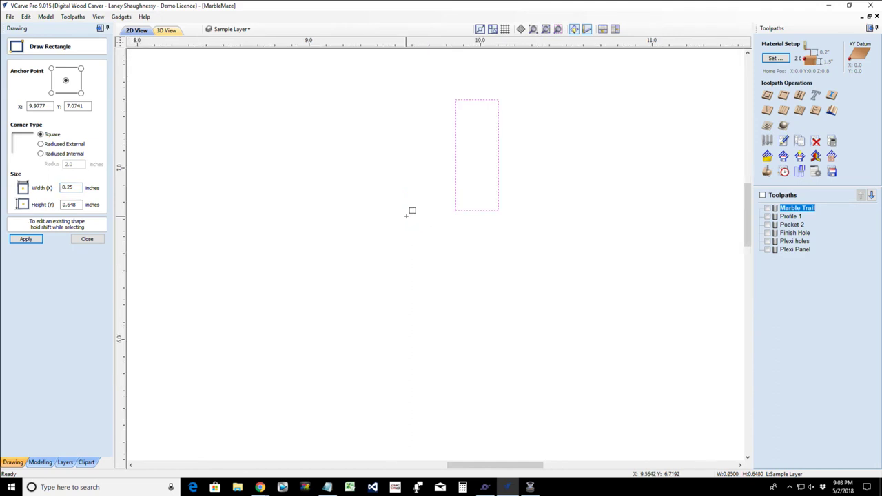
pyautogui.scroll(-2, 413, 211)
pyautogui.scroll(3, 485, 136)
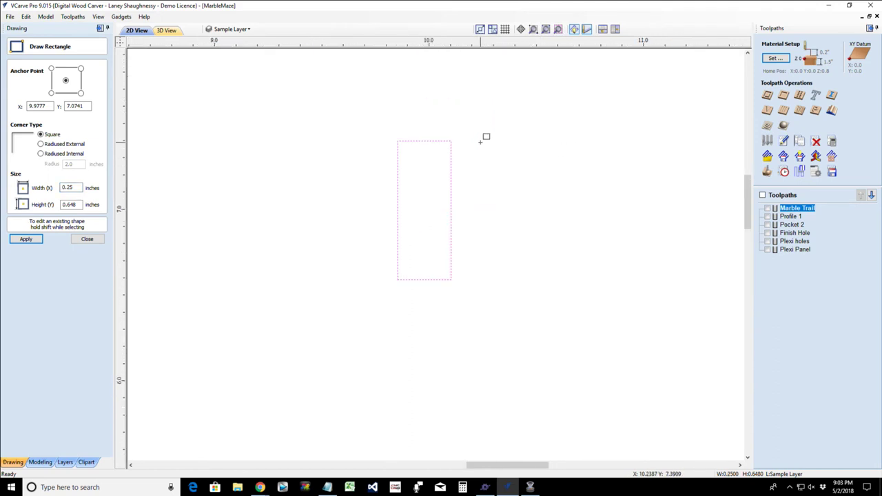
pyautogui.click(91, 241)
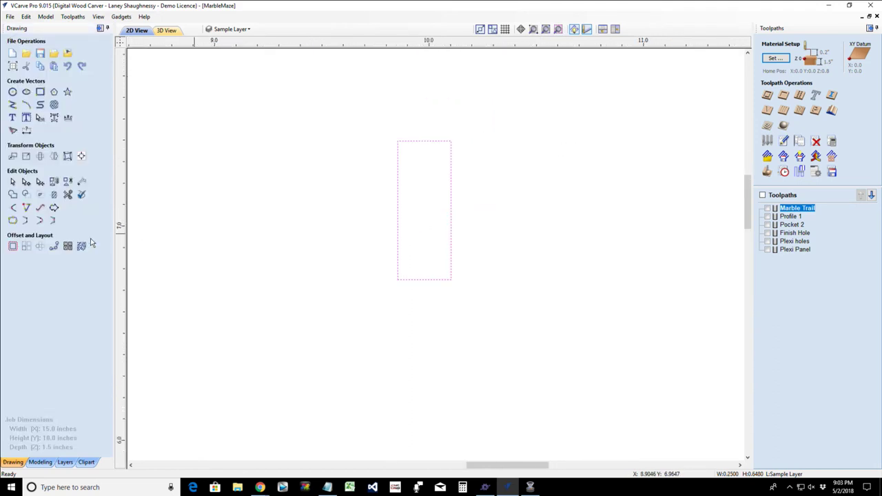
# - Draw a straight line from the rectangle's upper-right corner to the midpoint of its bottom edge
pyautogui.click(12, 104)
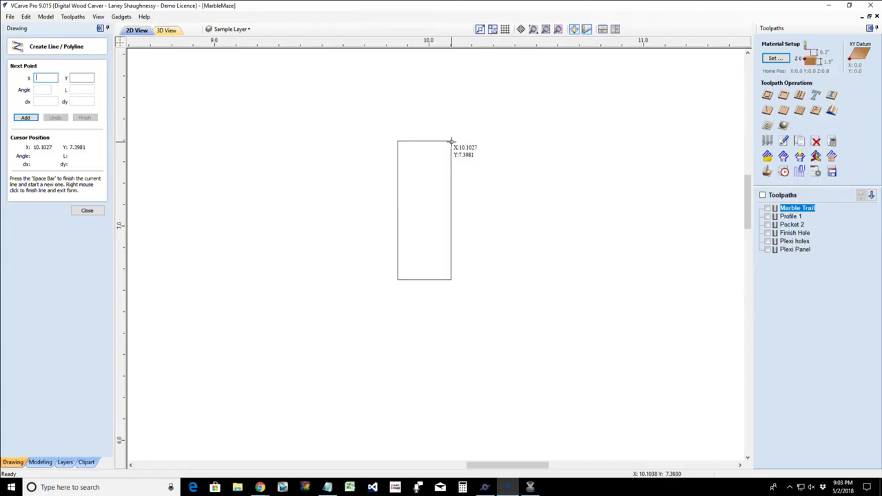
pyautogui.click(451, 142)
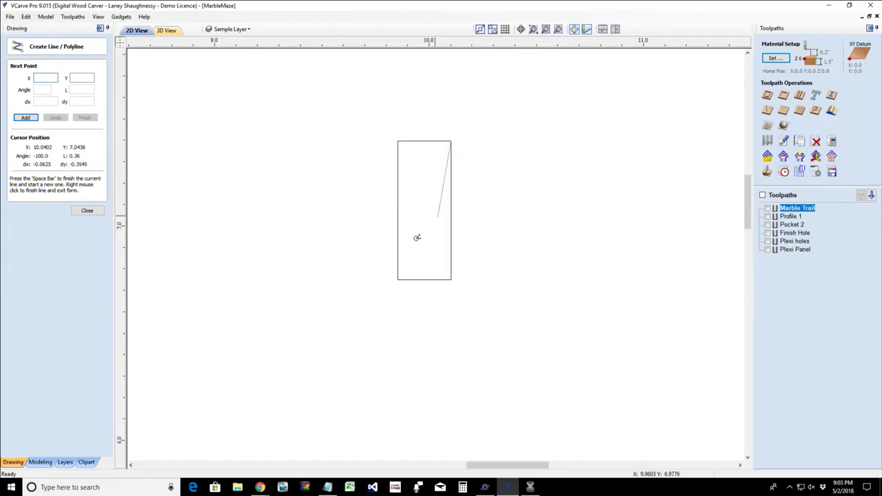
pyautogui.click(425, 279)
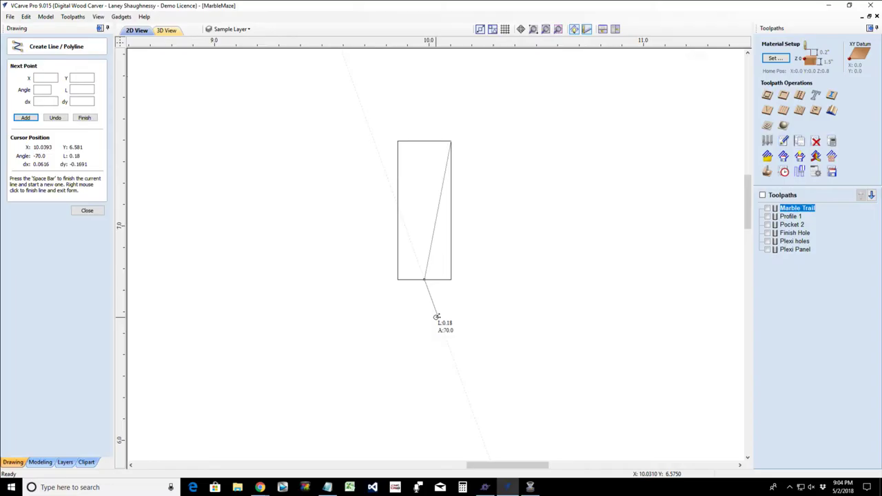
pyautogui.press('space')
pyautogui.click(87, 210)
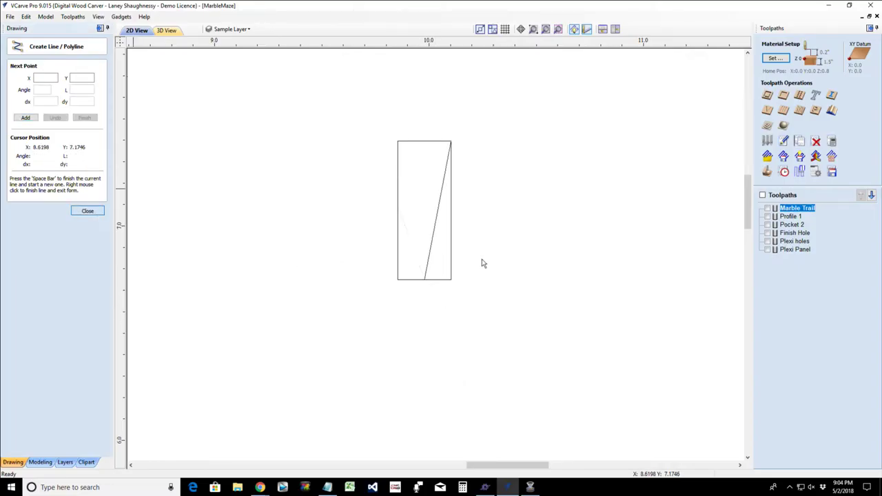
# - Define a new Form Tool in the tool database from the slanted line as its profile
pyautogui.click(446, 285)
pyautogui.click(767, 141)
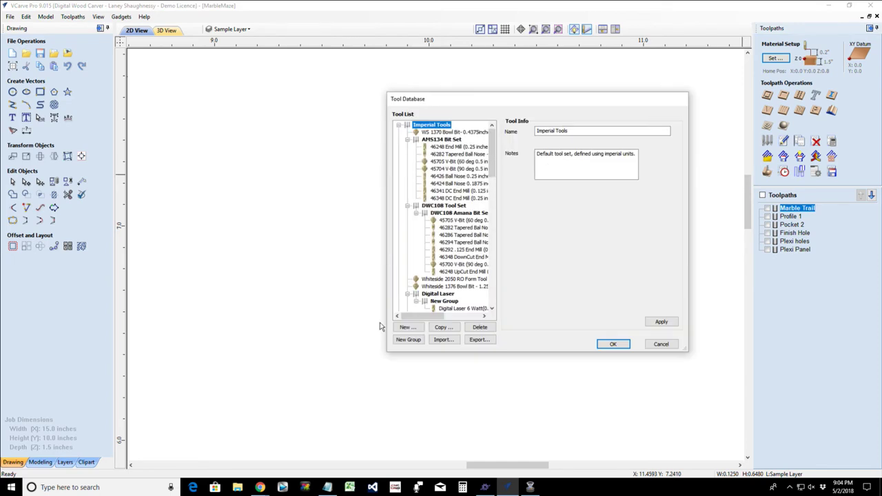
pyautogui.click(408, 327)
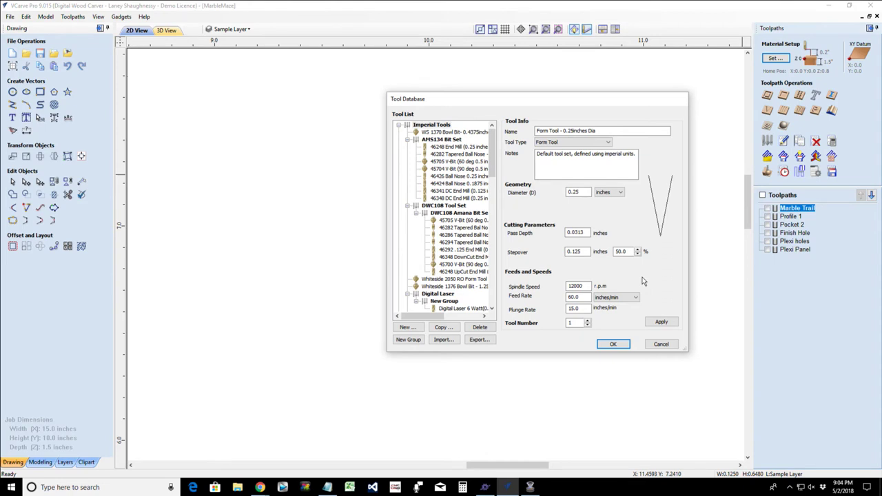
# - Close the tool database and discard the unsaved 0.25-inch form tool
pyautogui.click(661, 344)
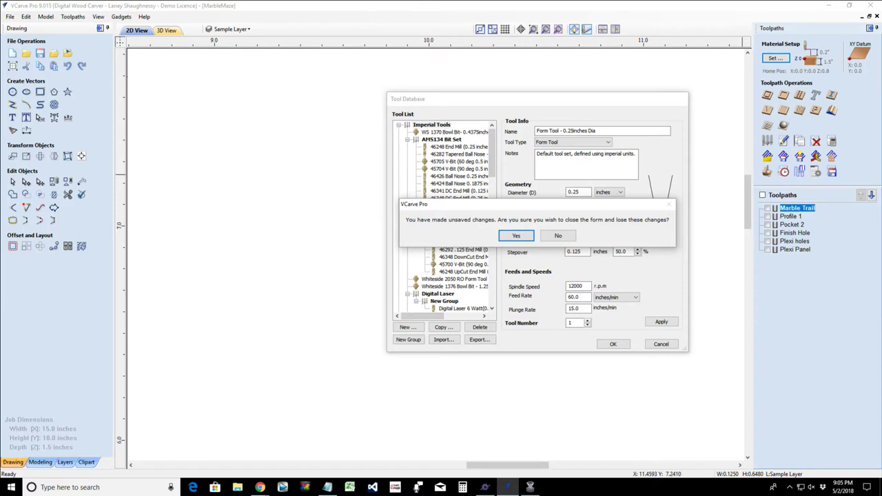
pyautogui.click(558, 238)
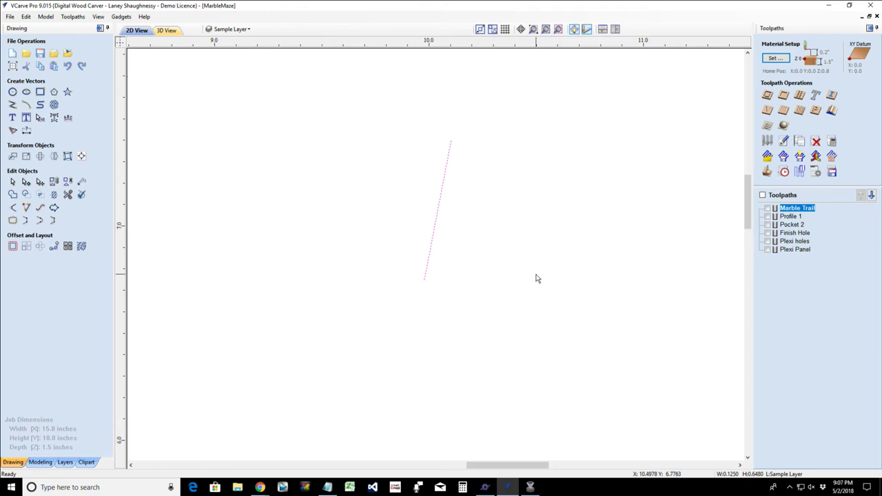
# - Import the vectors from Router Bit Profiles.dxf on the Seagate Backup Plus Drive (K:) into the drawing
pyautogui.scroll(-3, 537, 276)
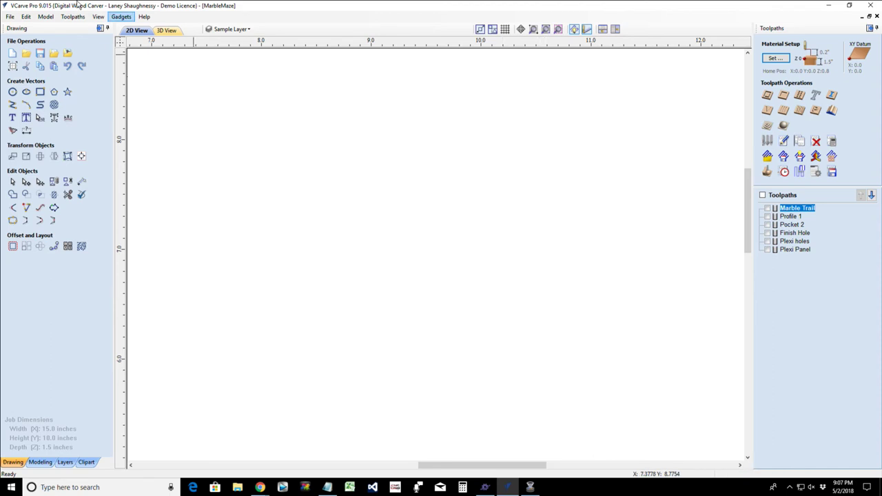
pyautogui.hotkey('ctrl', 'o')
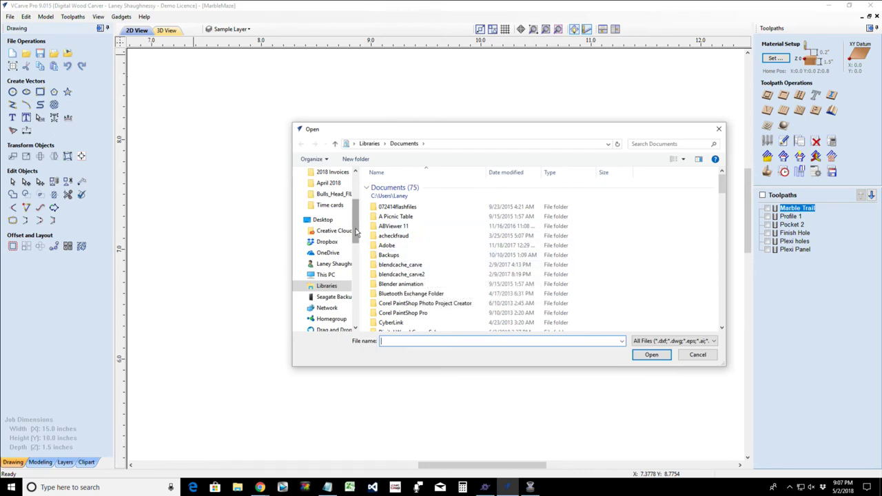
pyautogui.moveTo(357, 233)
pyautogui.mouseDown()
pyautogui.moveTo(373, 257)
pyautogui.moveTo(370, 223)
pyautogui.mouseUp()
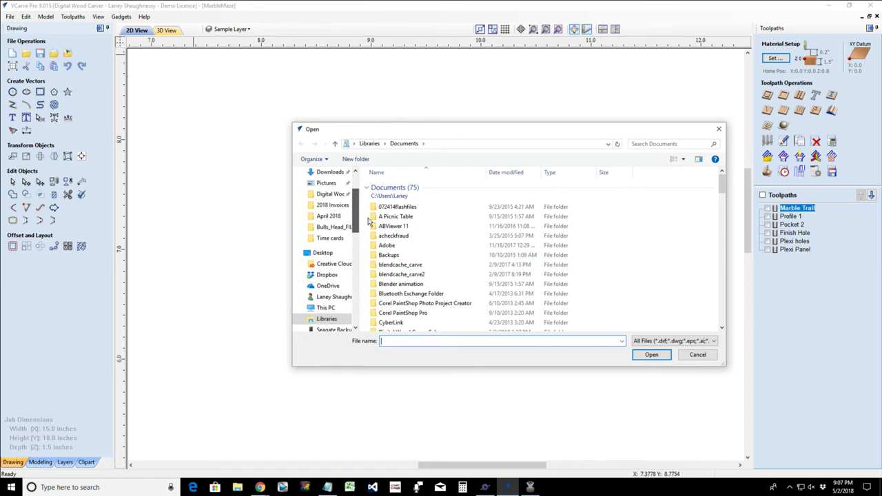
pyautogui.scroll(-3, 331, 238)
pyautogui.click(334, 253)
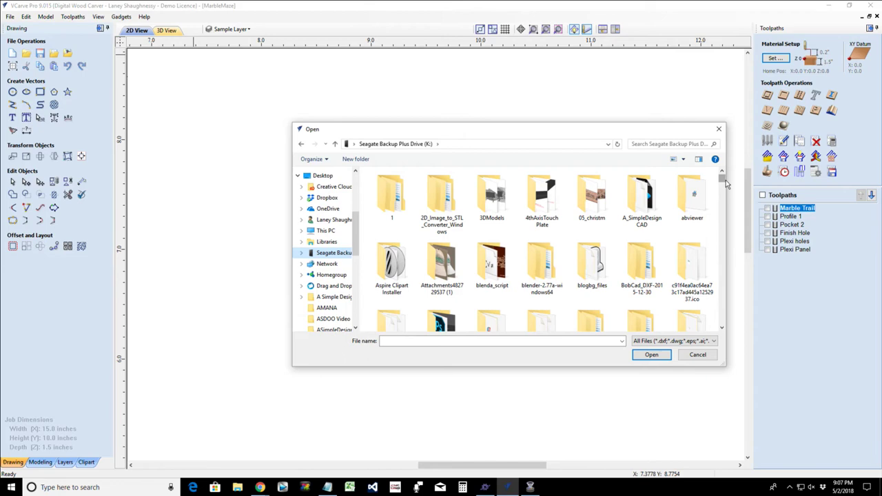
pyautogui.scroll(-10, 590, 234)
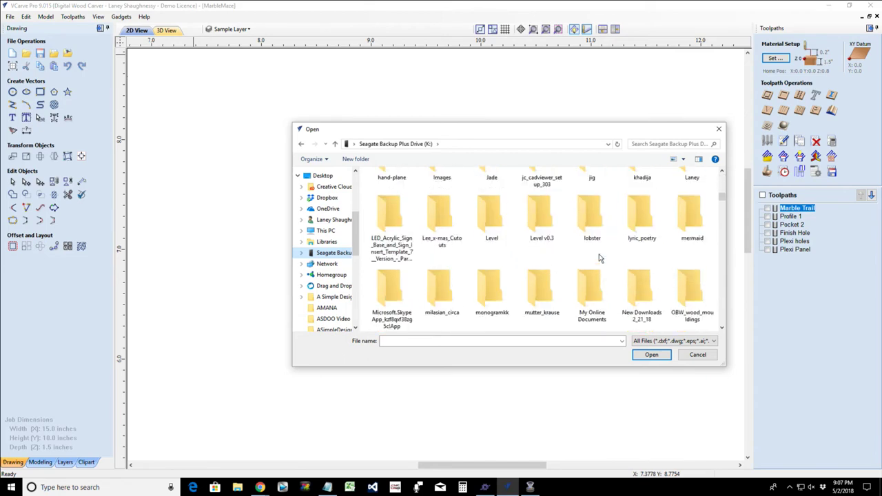
pyautogui.scroll(-10, 599, 258)
pyautogui.scroll(-1, 601, 258)
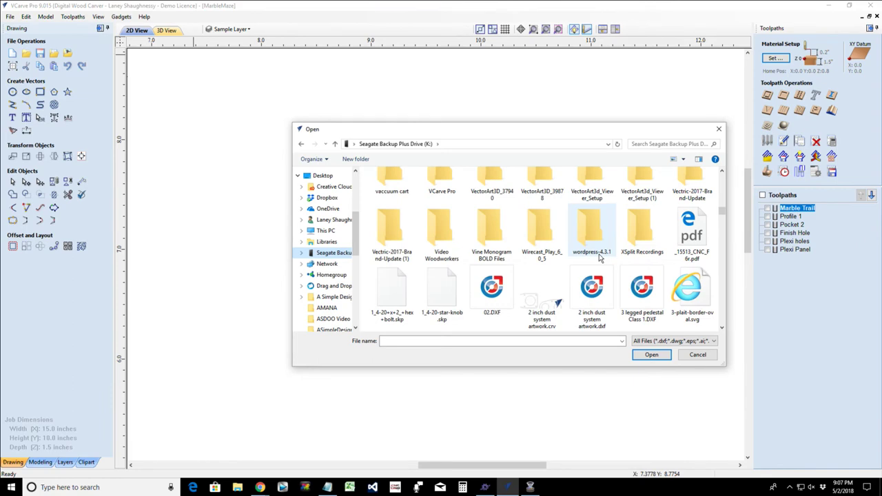
pyautogui.scroll(-15, 599, 258)
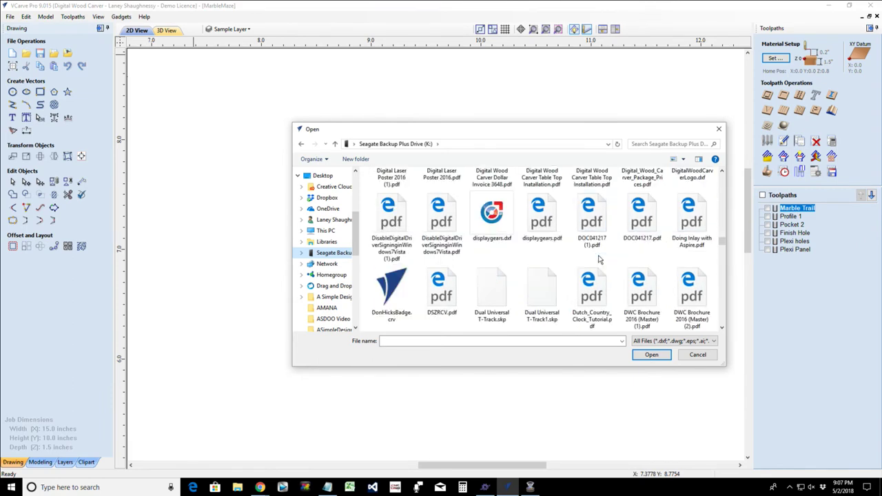
pyautogui.scroll(-12, 599, 259)
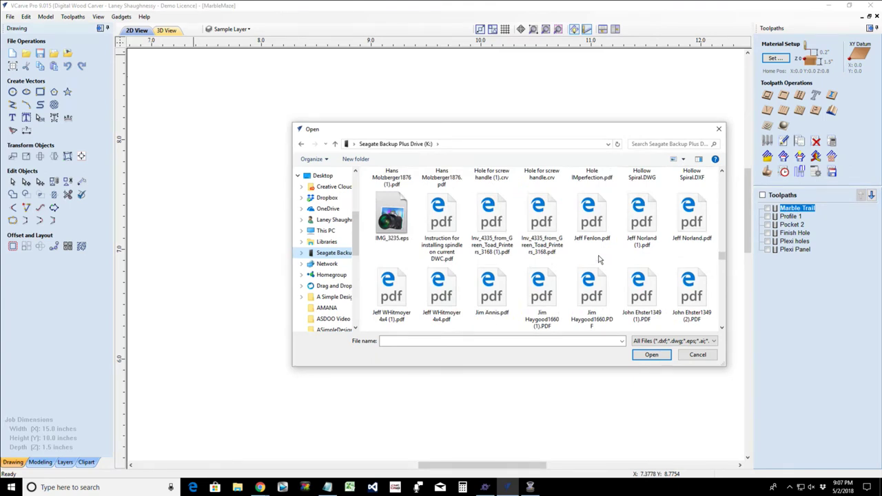
pyautogui.scroll(-8, 599, 259)
pyautogui.scroll(-3, 599, 259)
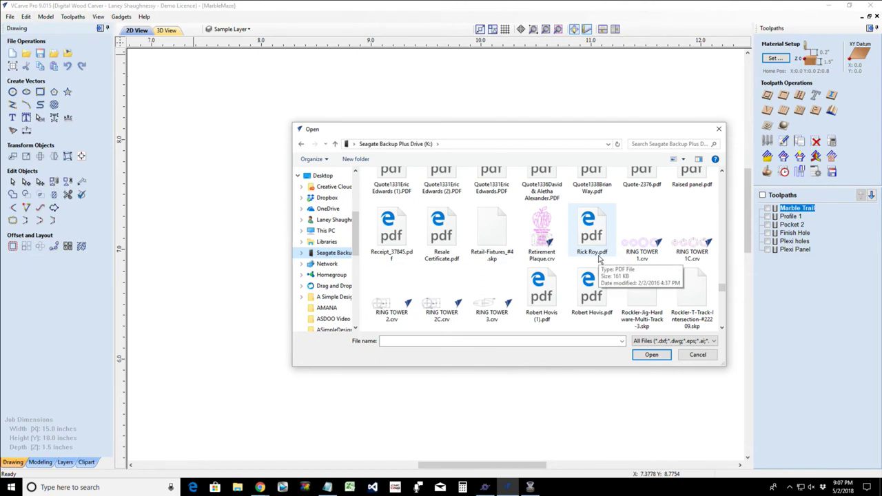
pyautogui.scroll(-1, 599, 258)
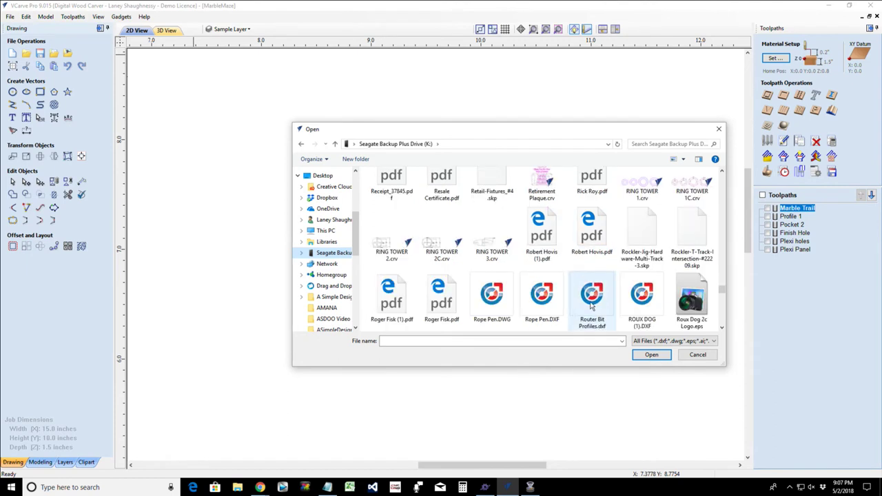
pyautogui.doubleClick(591, 302)
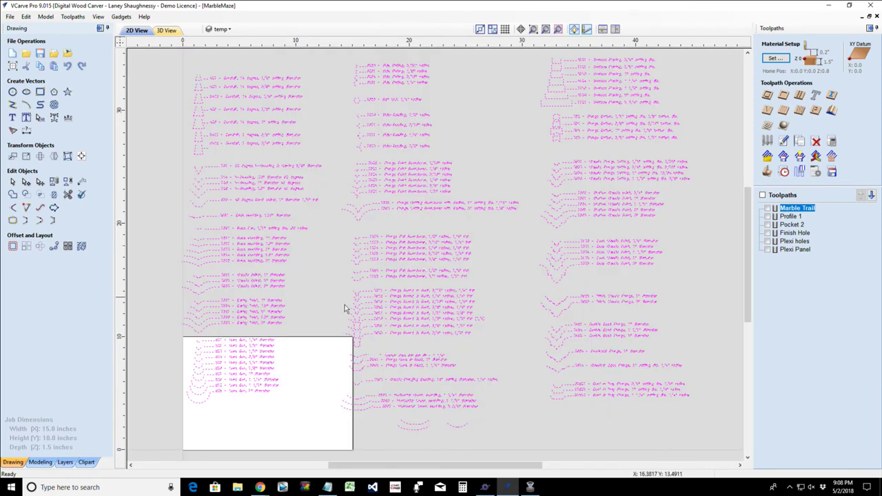
# - Examine the imported router bit profiles and their labels, from the plunge roundovers to the classic plunge and shallow classic point bits
pyautogui.scroll(6, 345, 309)
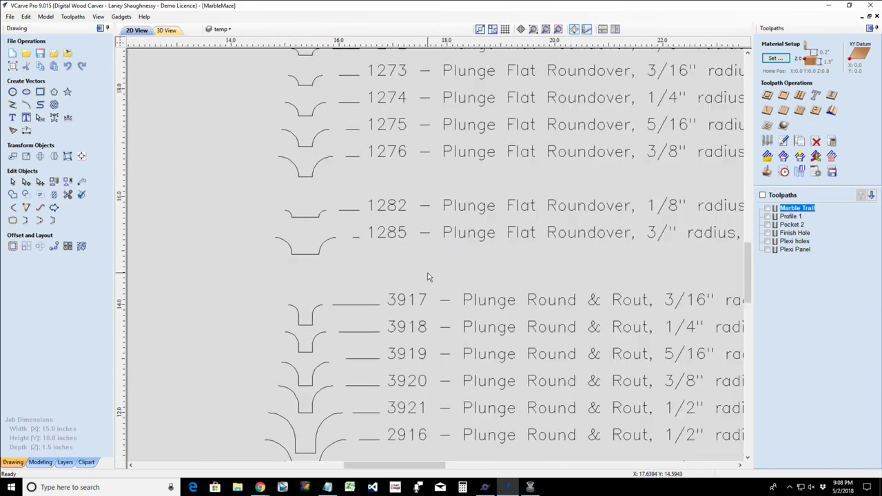
pyautogui.scroll(-6, 427, 277)
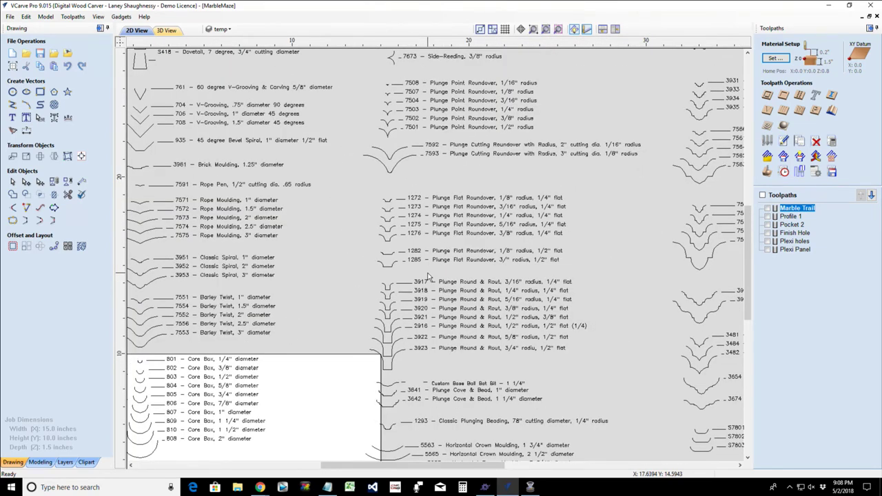
pyautogui.moveTo(428, 277); pyautogui.dragTo(207, 276, button='middle')
pyautogui.scroll(5, 551, 246)
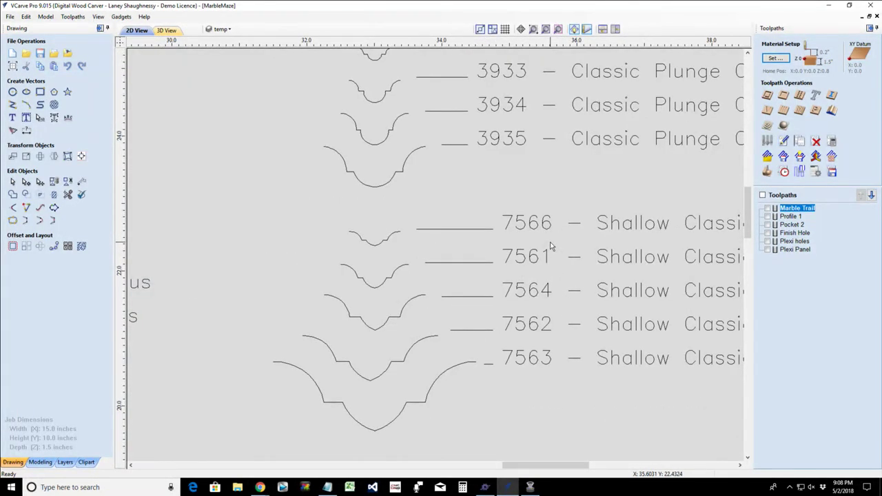
pyautogui.scroll(-5, 551, 246)
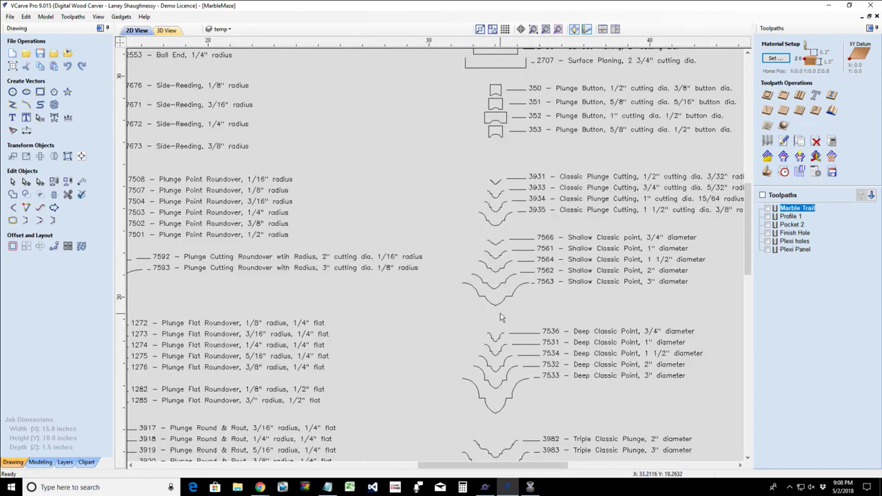
# - Join the three segments forming the right half of the 7563 Shallow Classic Point profile with a 0.25-inch tolerance
pyautogui.scroll(4, 501, 317)
pyautogui.scroll(3, 501, 314)
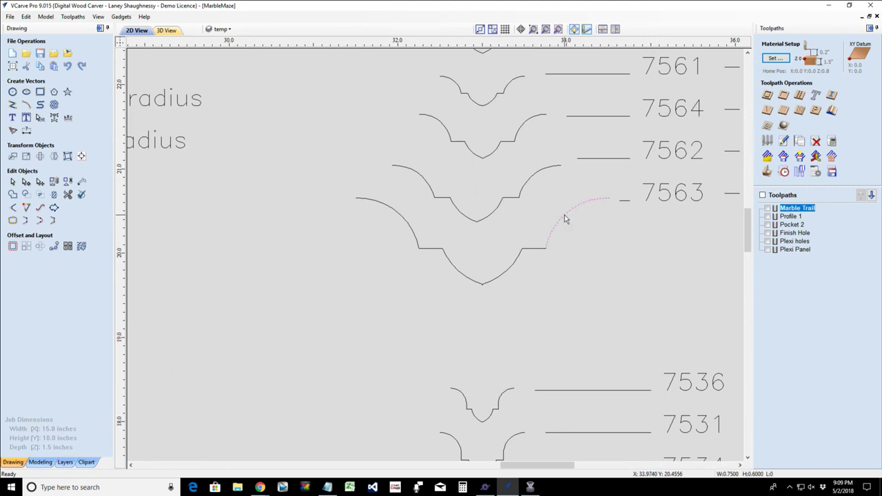
pyautogui.click(554, 240)
pyautogui.click(535, 248)
pyautogui.scroll(-6, 557, 257)
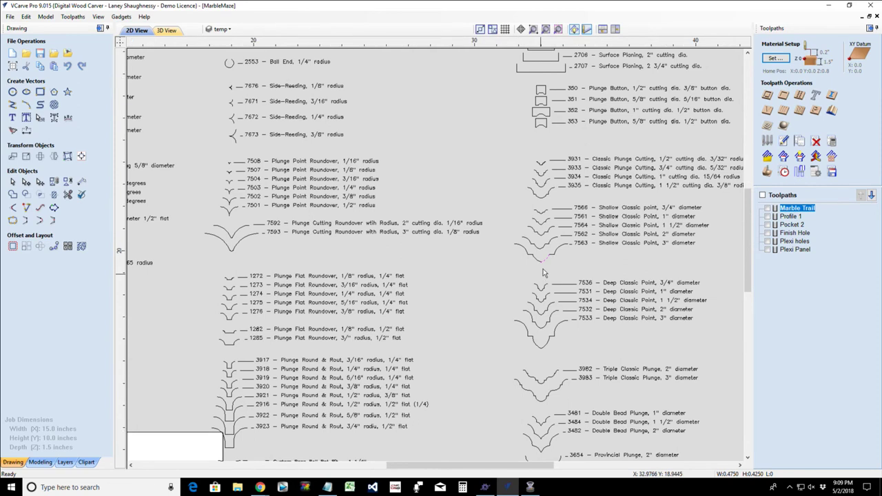
pyautogui.scroll(3, 548, 268)
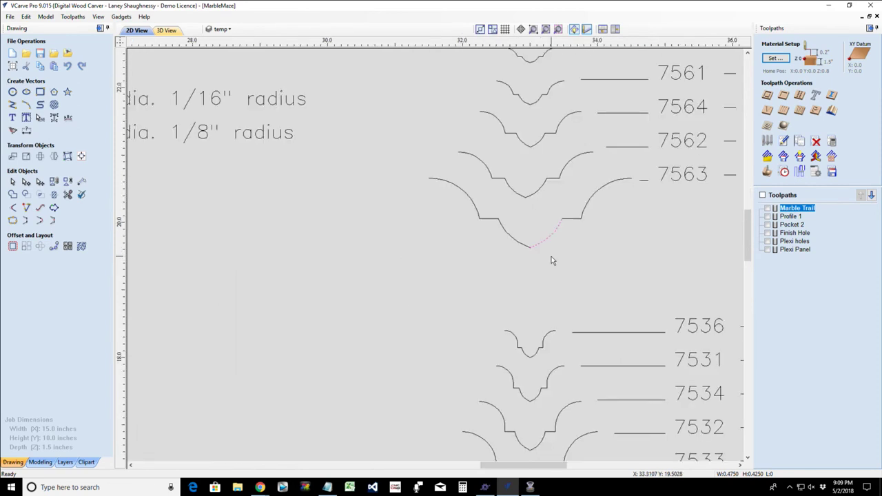
pyautogui.keyDown('shift'); pyautogui.click(569, 222); pyautogui.keyUp('shift')
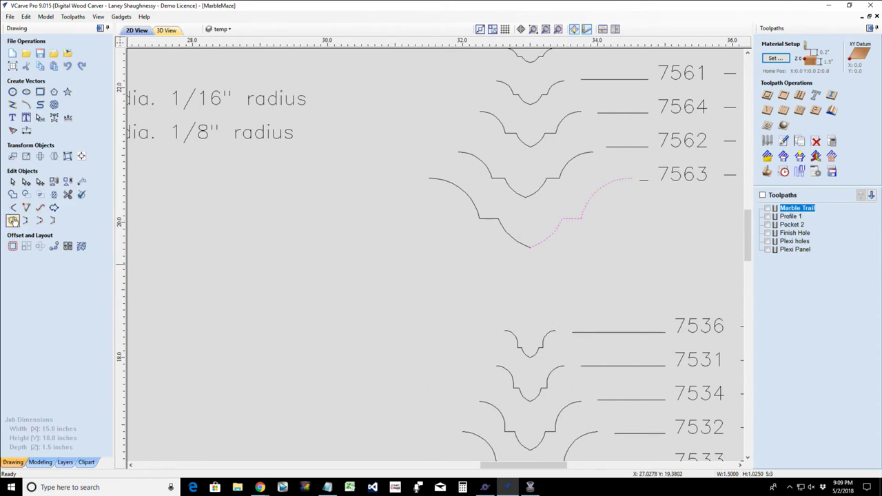
pyautogui.click(13, 220)
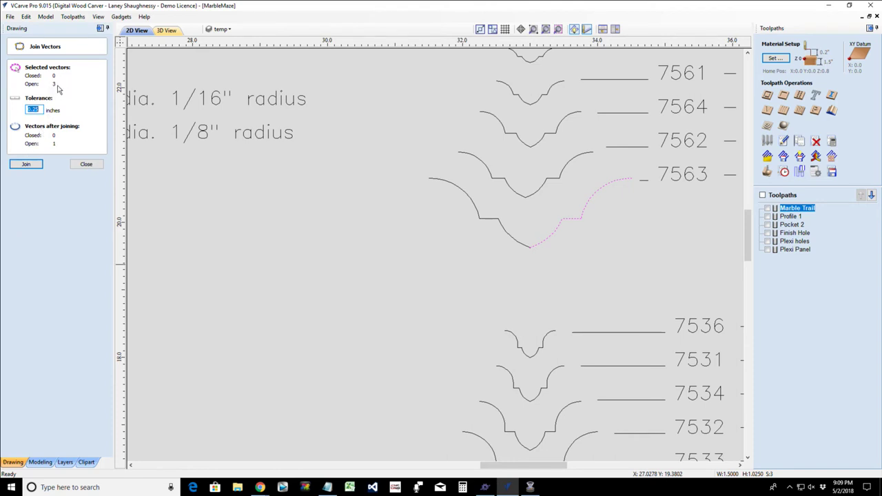
pyautogui.press('Return')
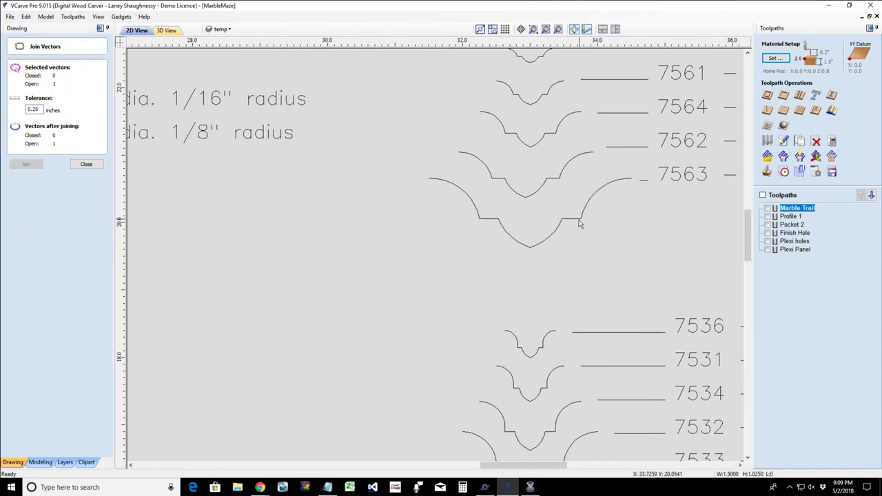
# - Create a Form Tool in the tool database from the joined half profile, and close the database without saving it
pyautogui.click(767, 140)
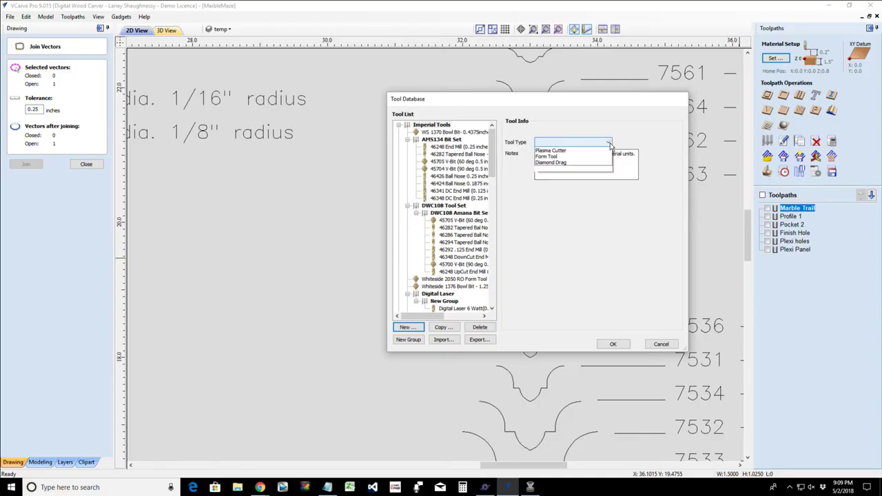
pyautogui.click(549, 206)
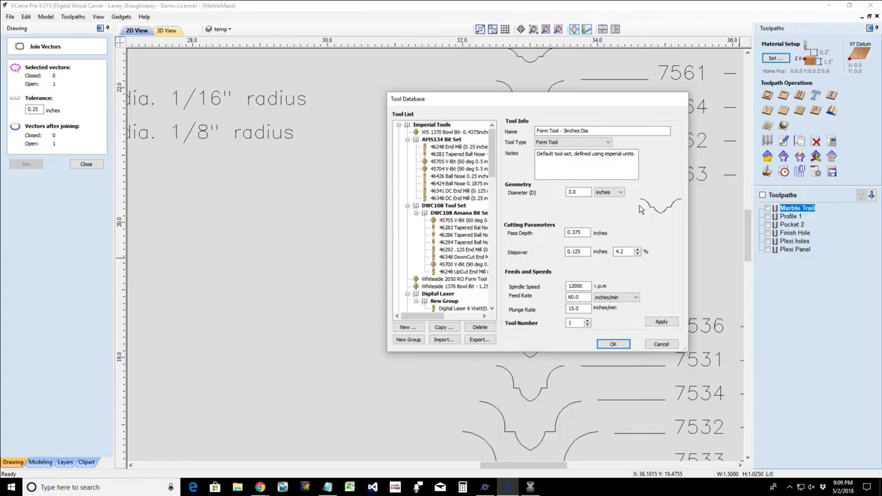
pyautogui.click(662, 345)
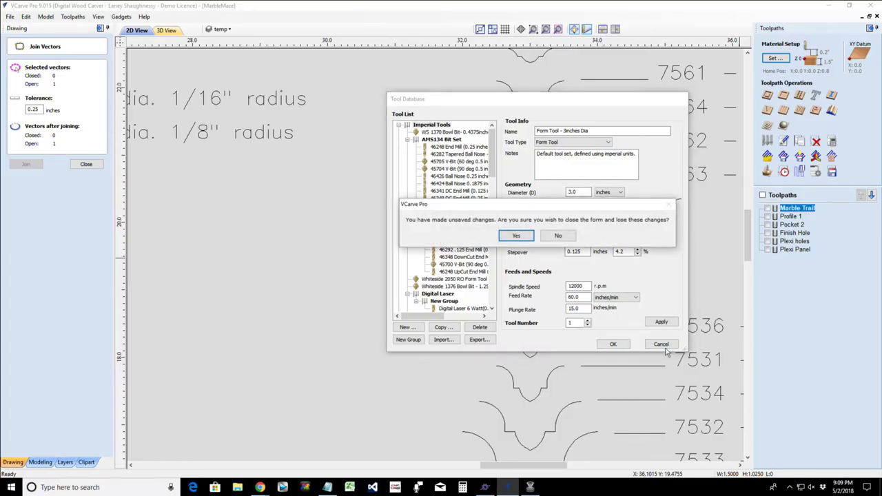
pyautogui.press('Return')
# - Review the joined 7563 profile up close and look over the entire router bit profile sheet
pyautogui.scroll(-4, 548, 269)
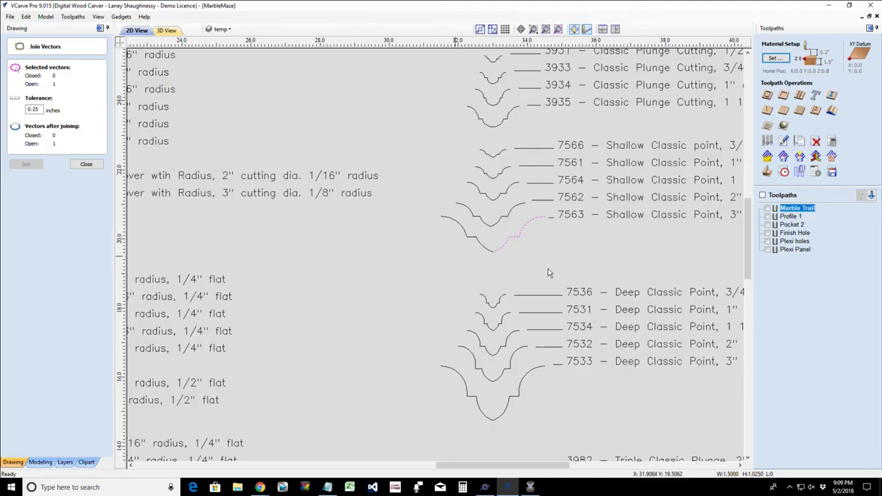
pyautogui.scroll(3, 708, 233)
pyautogui.scroll(1, 708, 233)
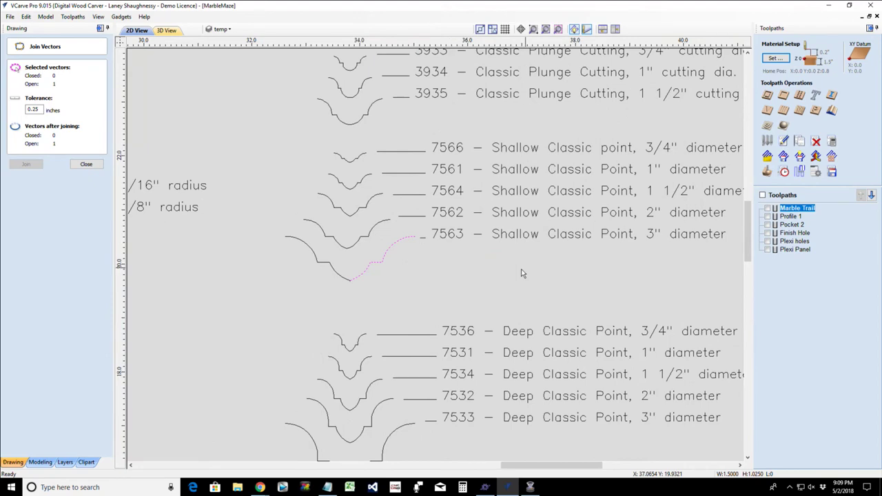
pyautogui.scroll(-5, 522, 273)
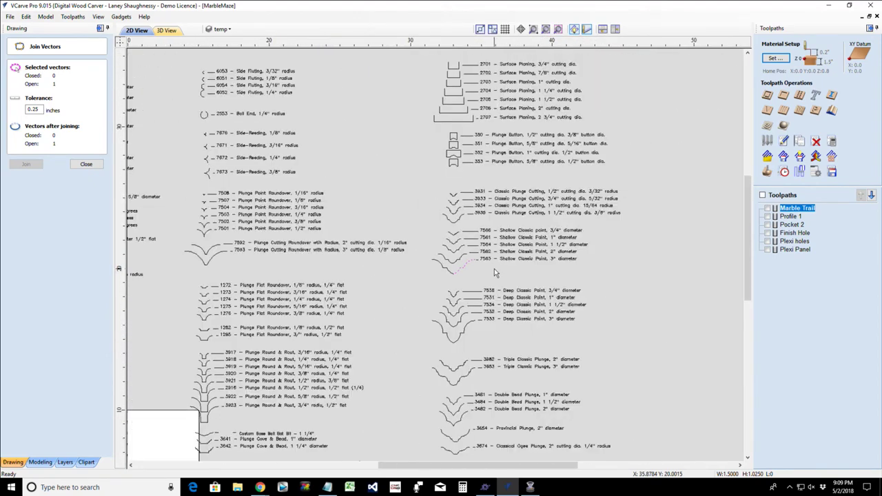
pyautogui.scroll(-3, 494, 274)
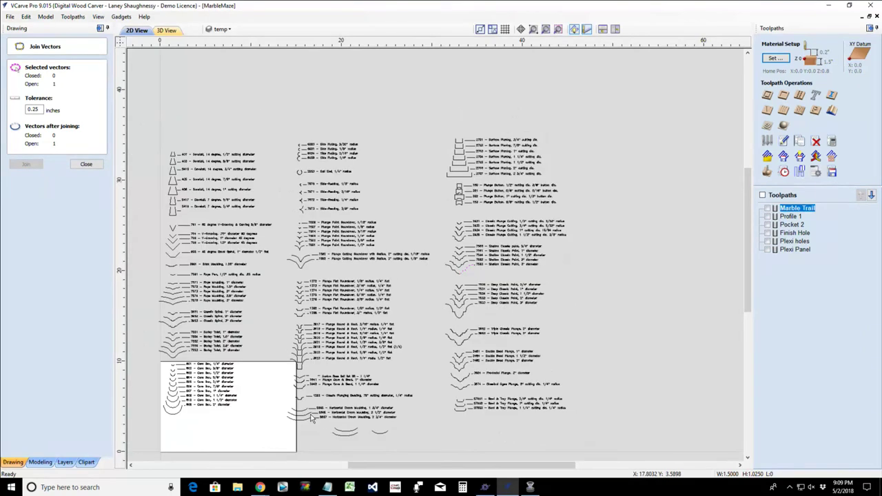
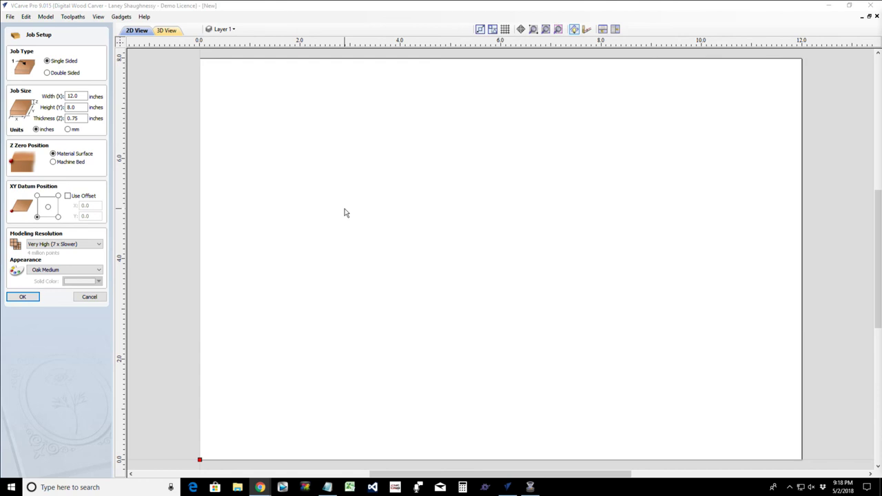
# - Accept the 12 by 8 by 0.75 inch job and place a 0.25-inch diameter circle at about X 2.2, Y 6.3
pyautogui.click(23, 299)
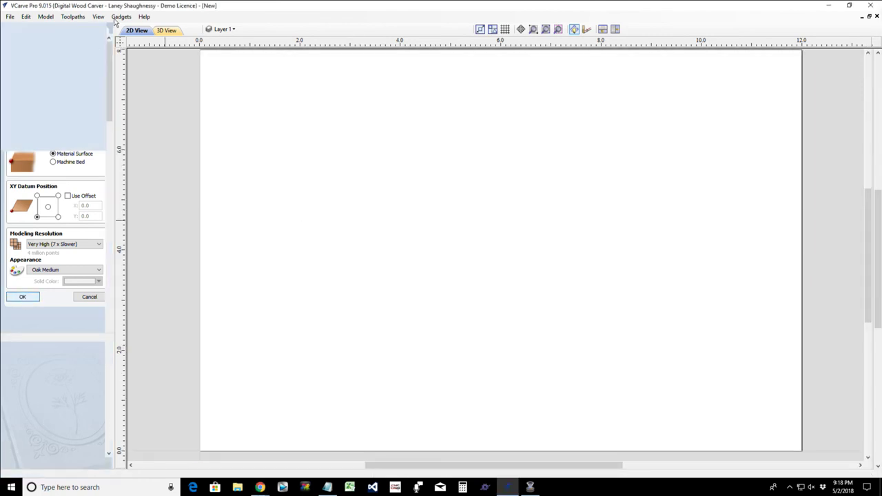
pyautogui.click(12, 92)
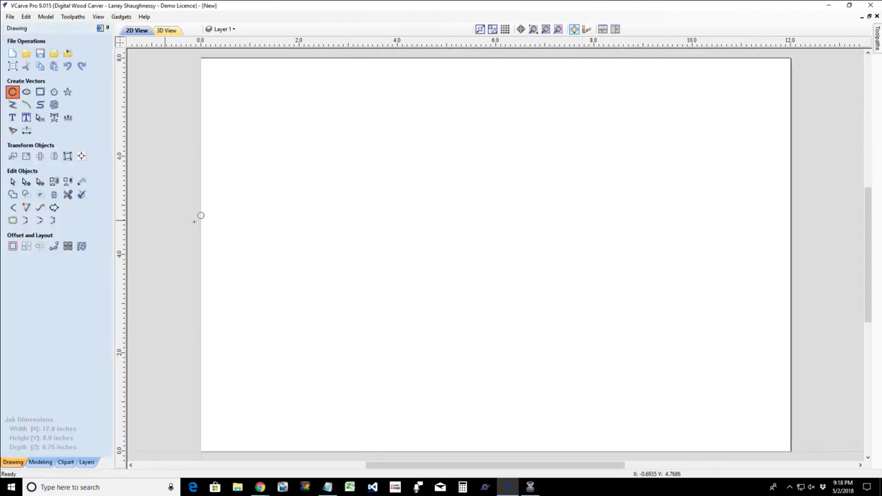
pyautogui.moveTo(407, 142)
pyautogui.mouseDown()
pyautogui.moveTo(426, 134)
pyautogui.moveTo(412, 142)
pyautogui.mouseUp()
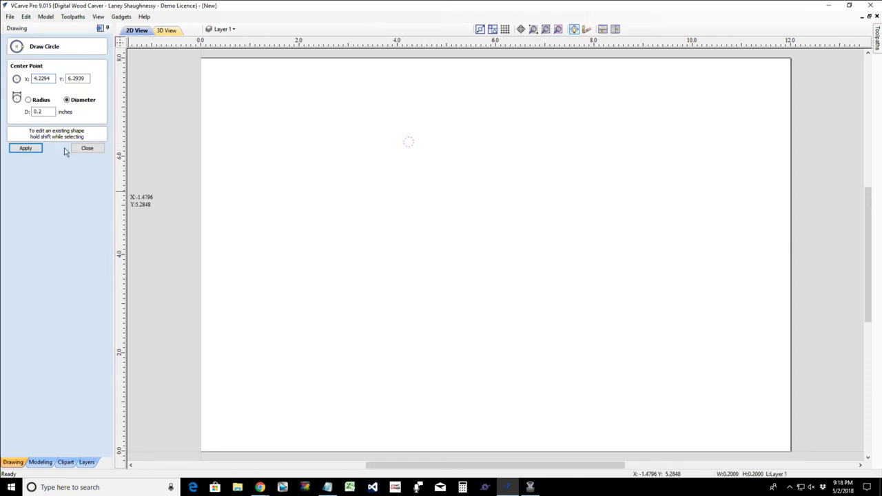
pyautogui.click(50, 111)
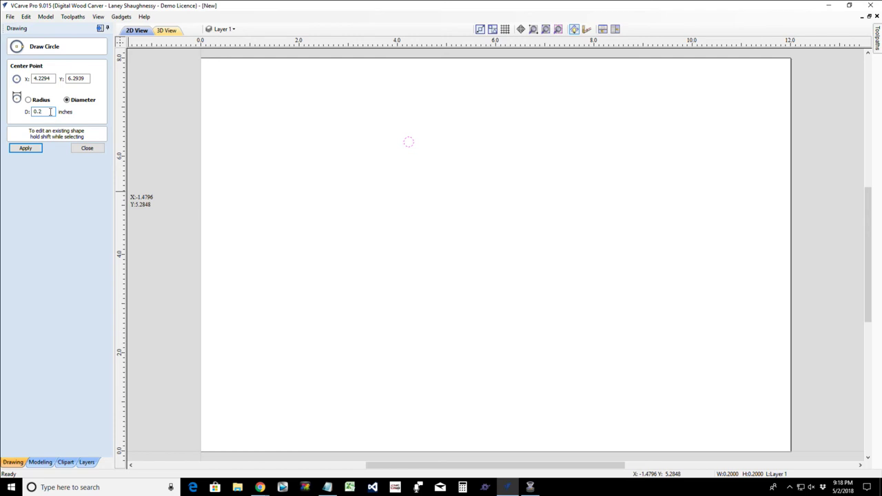
pyautogui.write('5')
pyautogui.click(26, 148)
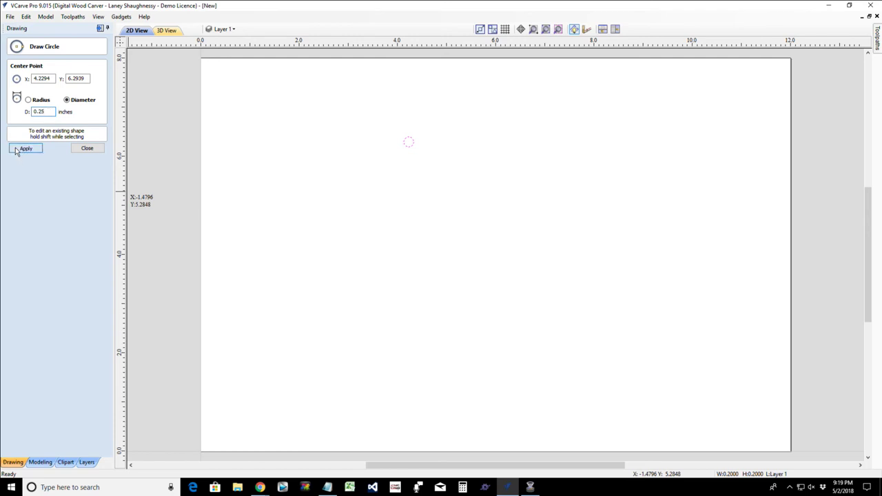
pyautogui.click(87, 148)
pyautogui.click(410, 147)
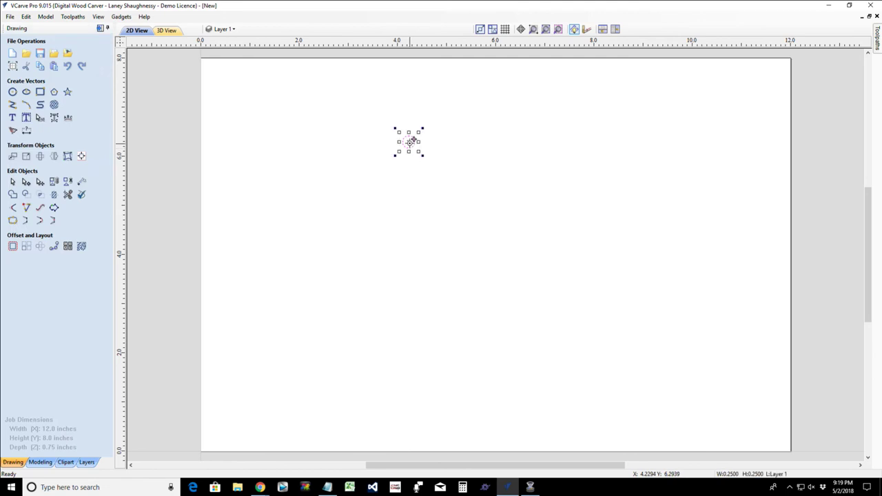
pyautogui.moveTo(410, 141); pyautogui.dragTo(312, 141)
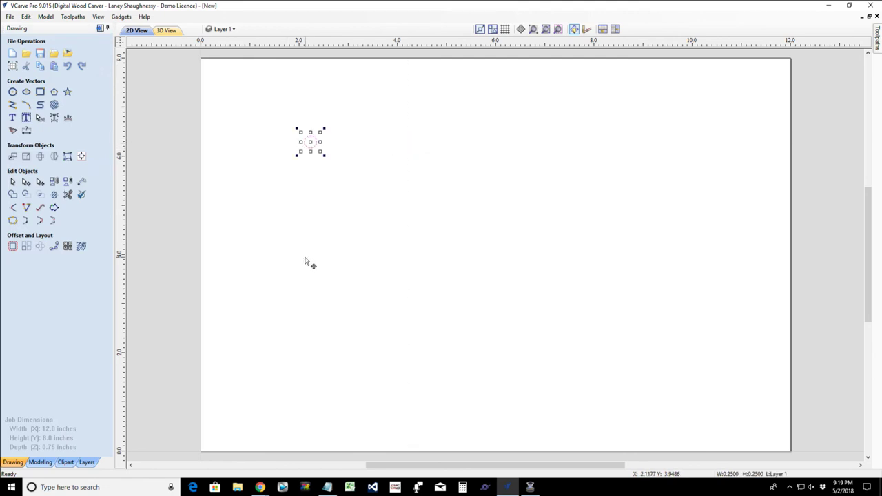
# - Open the Keyhole Toolpath gadget for the circle and review its slot depth, entry hole diameter, slot diameter and dummy tool note
pyautogui.click(122, 16)
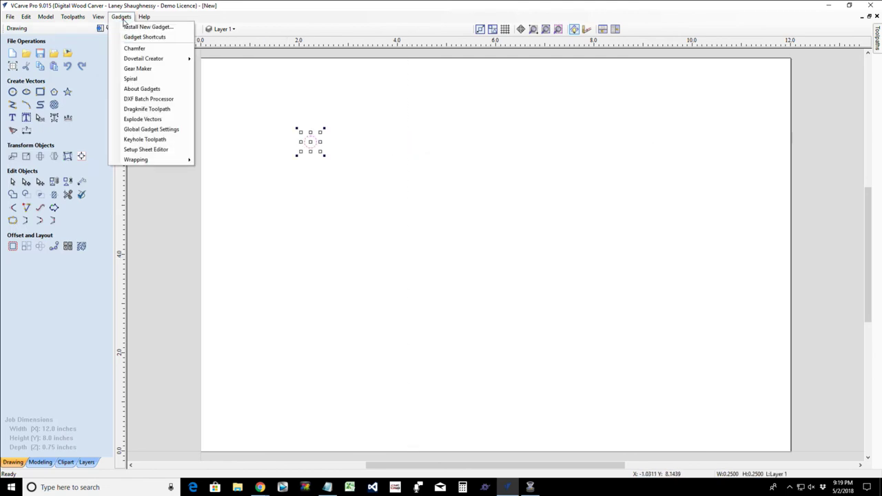
pyautogui.click(131, 134)
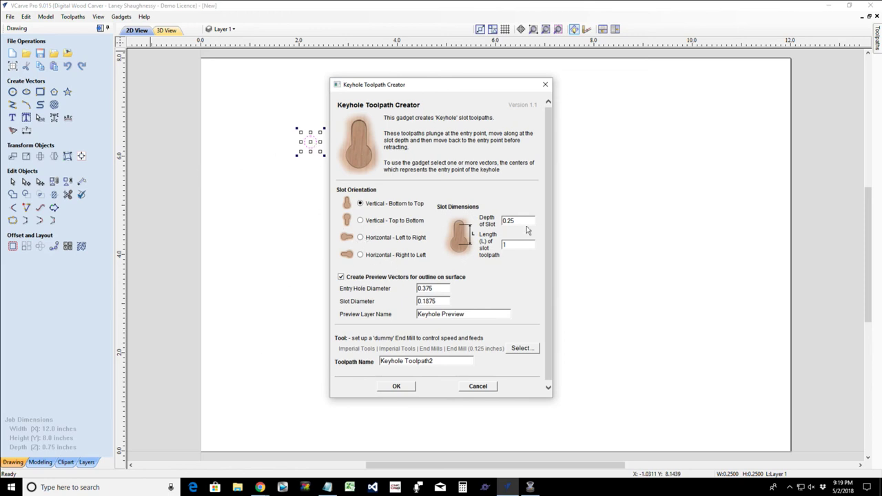
pyautogui.moveTo(517, 221); pyautogui.dragTo(494, 224)
pyautogui.moveTo(436, 290); pyautogui.dragTo(408, 292)
pyautogui.moveTo(440, 301); pyautogui.dragTo(410, 301)
pyautogui.click(353, 338)
pyautogui.moveTo(352, 338); pyautogui.dragTo(488, 338)
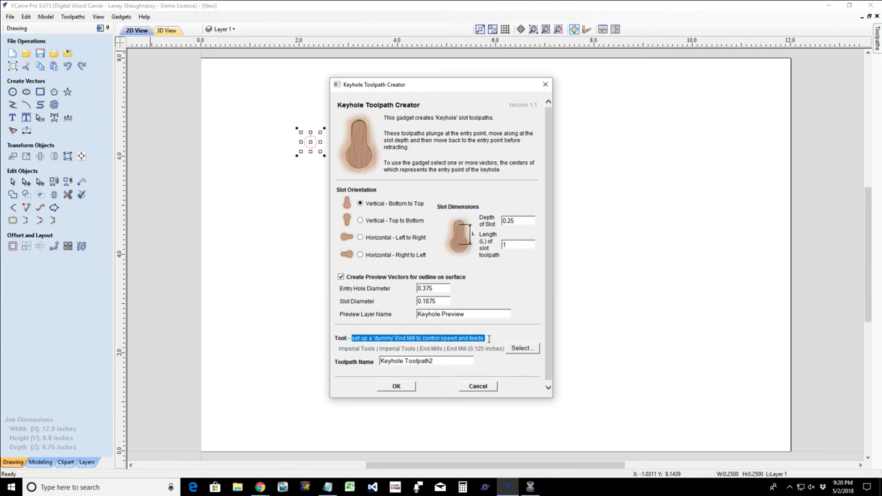
# - Choose the 0.125-inch end mill as the dummy tool and create a bottom-to-top keyhole toolpath, 0.25 inch deep and 1 inch long
pyautogui.click(536, 349)
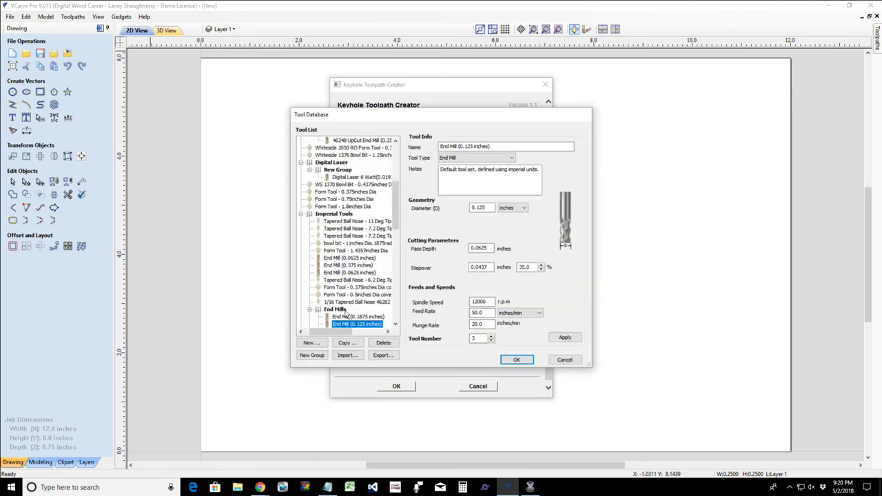
pyautogui.click(353, 324)
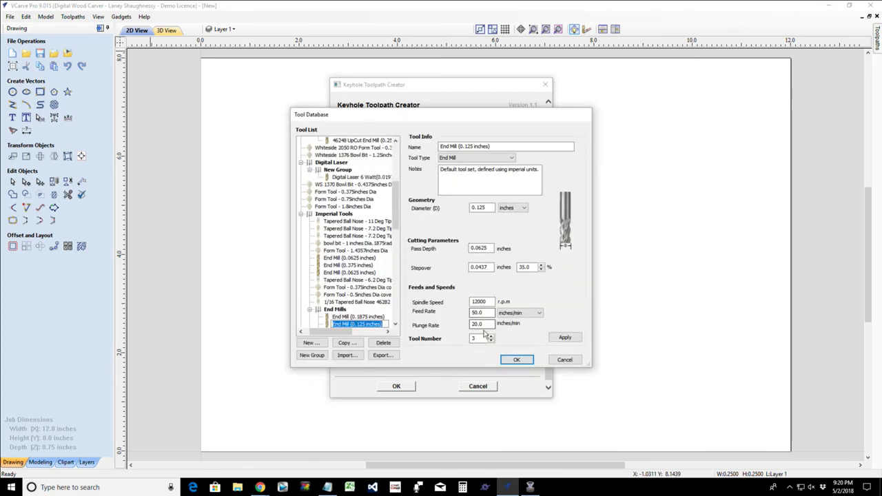
pyautogui.click(517, 360)
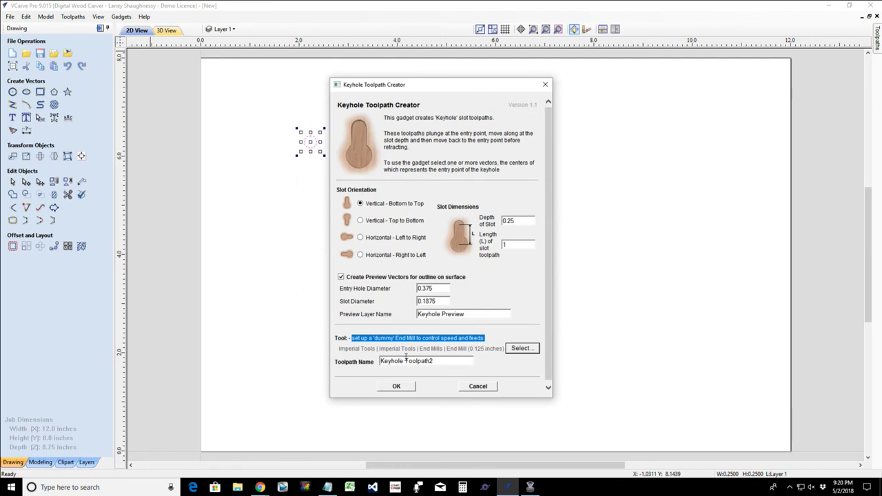
pyautogui.click(397, 387)
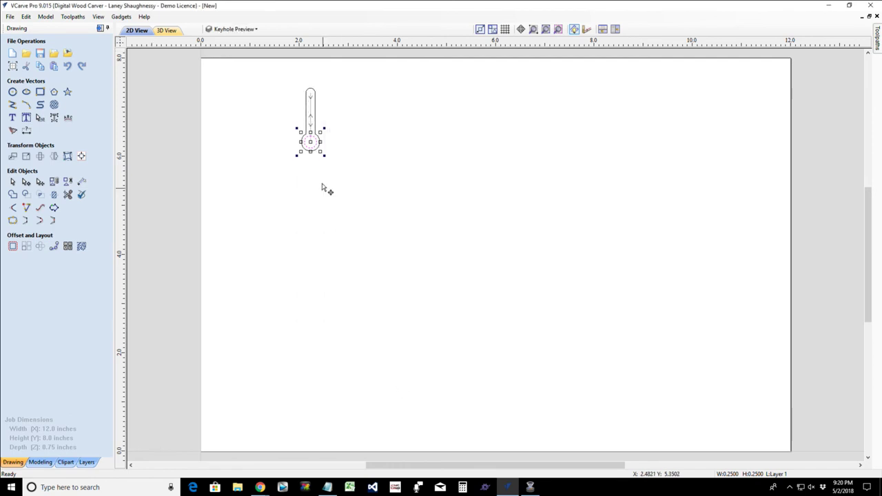
# - Examine the keyhole preview outline, the original circle and the entry point at the circle's center up close
pyautogui.scroll(5, 307, 121)
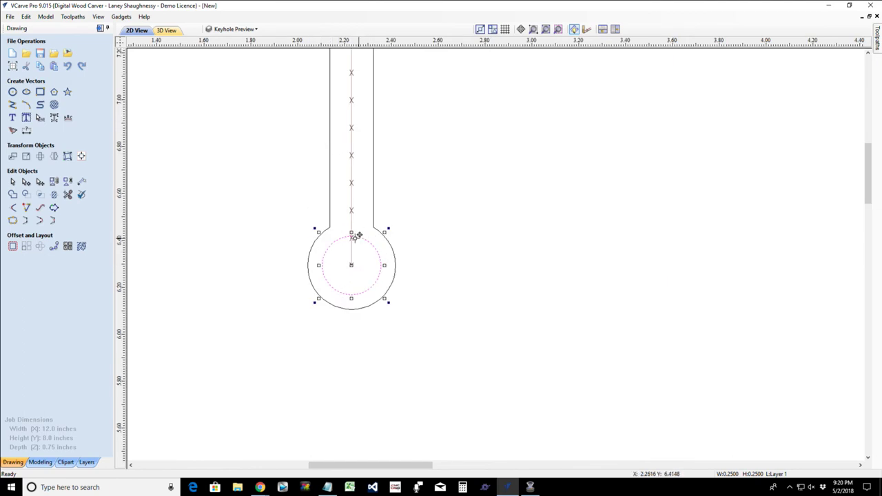
pyautogui.click(311, 261)
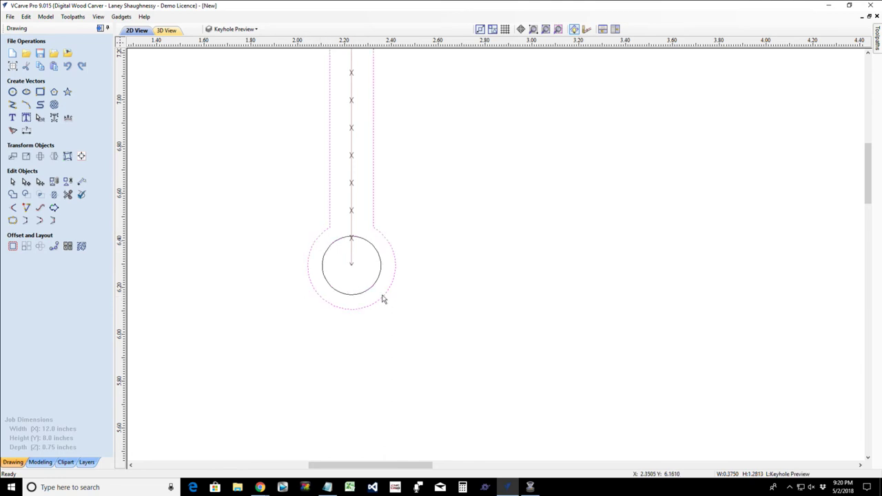
pyautogui.click(332, 248)
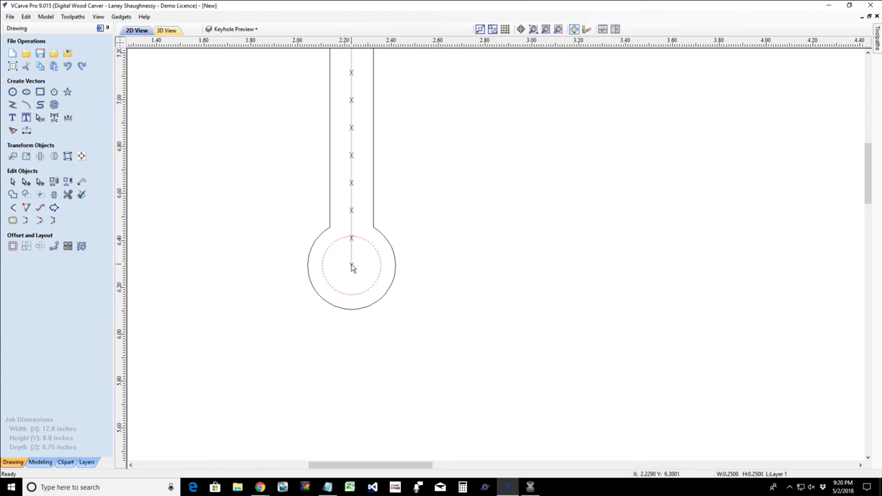
pyautogui.click(352, 268)
pyautogui.scroll(-2, 351, 268)
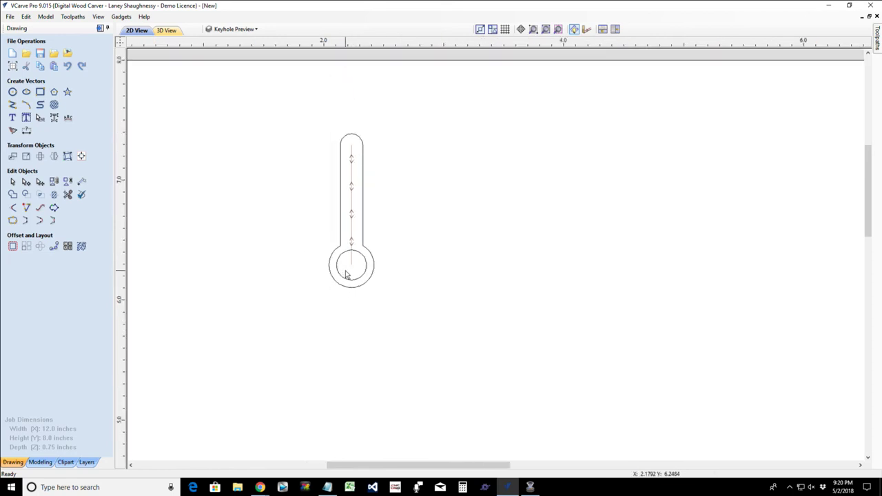
pyautogui.scroll(2, 345, 273)
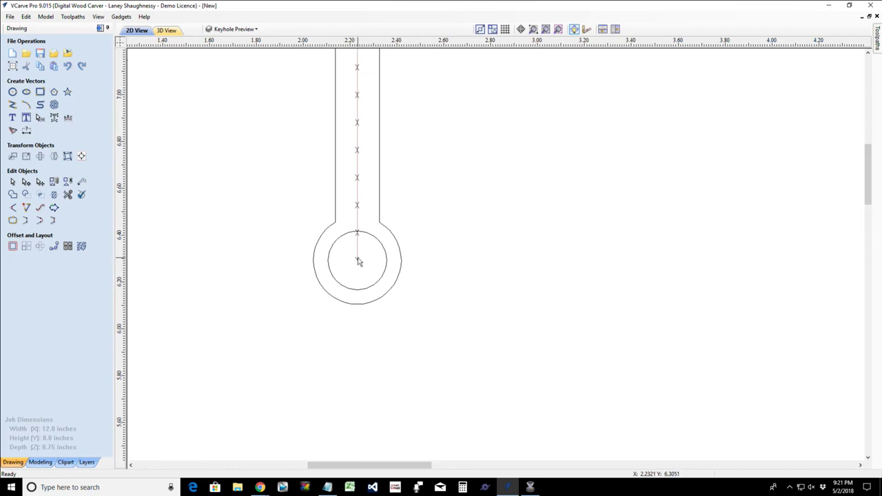
pyautogui.scroll(-3, 358, 261)
# - Inspect the keyhole toolpath's plunge and slot moves in 3D from an angled close-up view
pyautogui.click(171, 32)
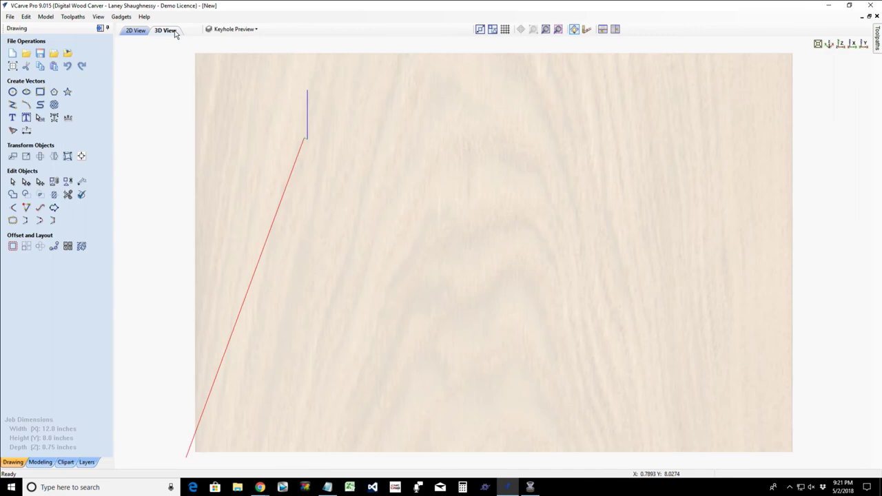
pyautogui.moveTo(227, 209); pyautogui.dragTo(376, 111)
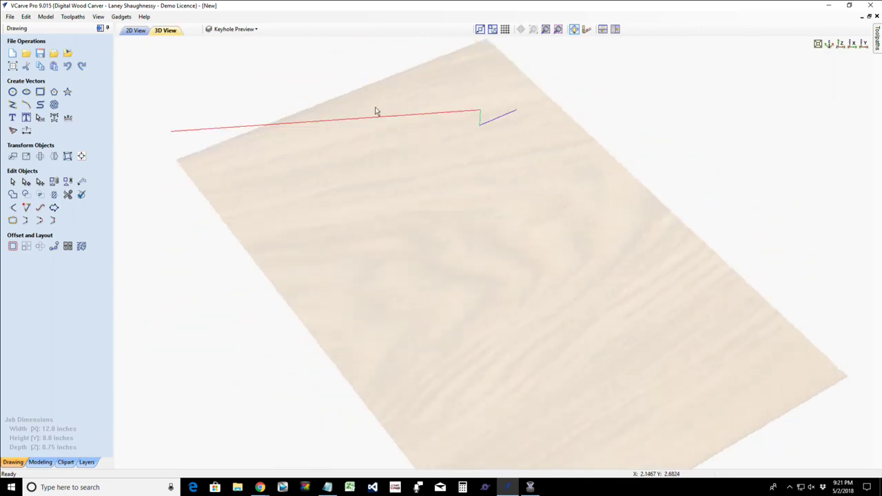
pyautogui.scroll(3, 510, 112)
pyautogui.scroll(-1, 512, 115)
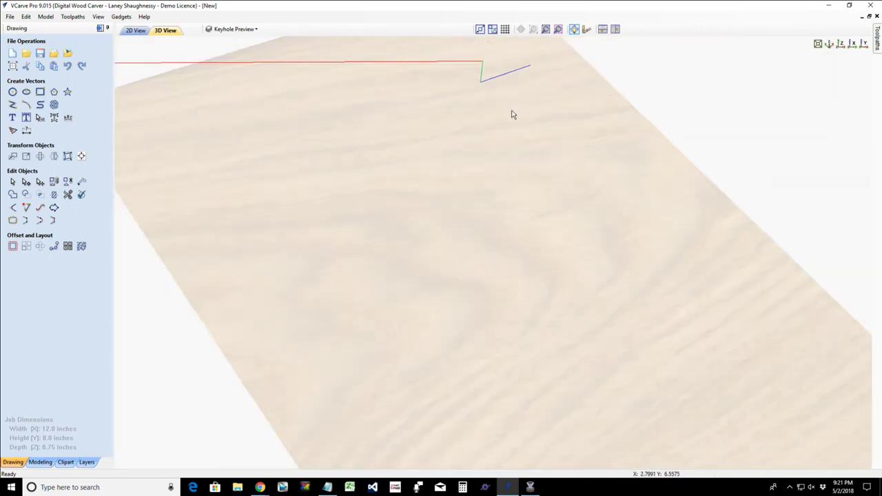
pyautogui.moveTo(513, 115); pyautogui.dragTo(475, 273)
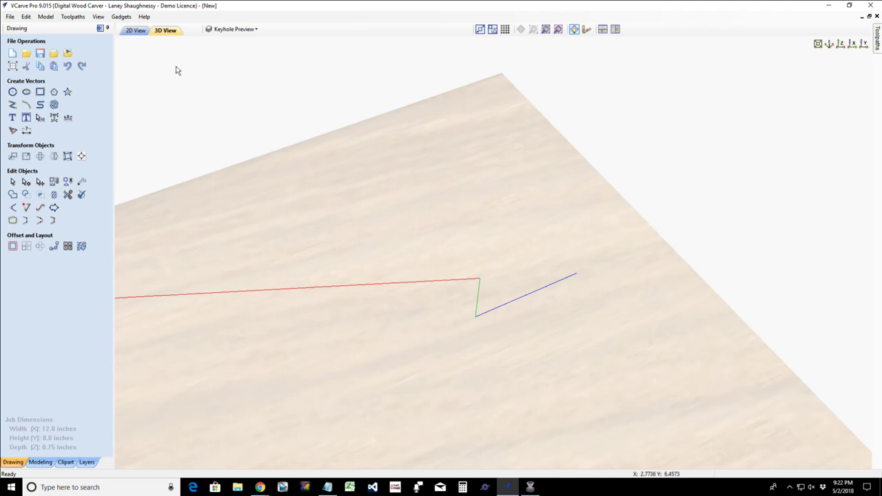
# - Start a 2D Profile toolpath and set its cut depth to 0.25 inch
pyautogui.click(100, 29)
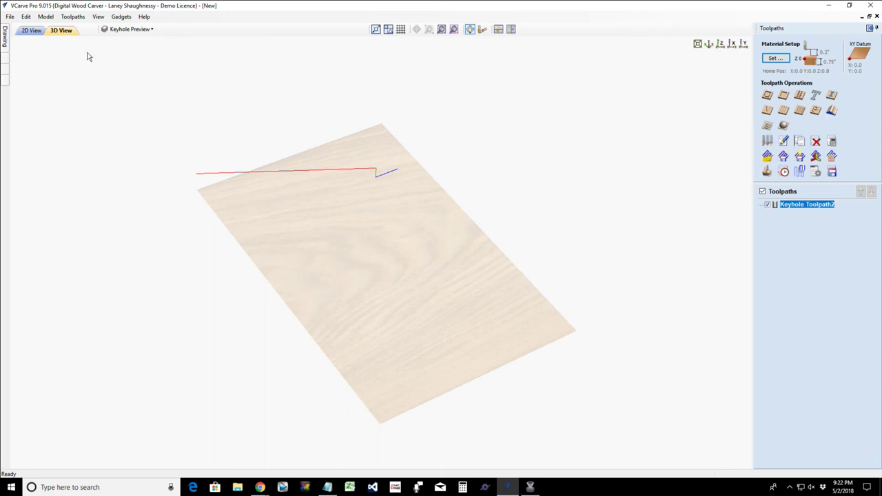
pyautogui.click(130, 29)
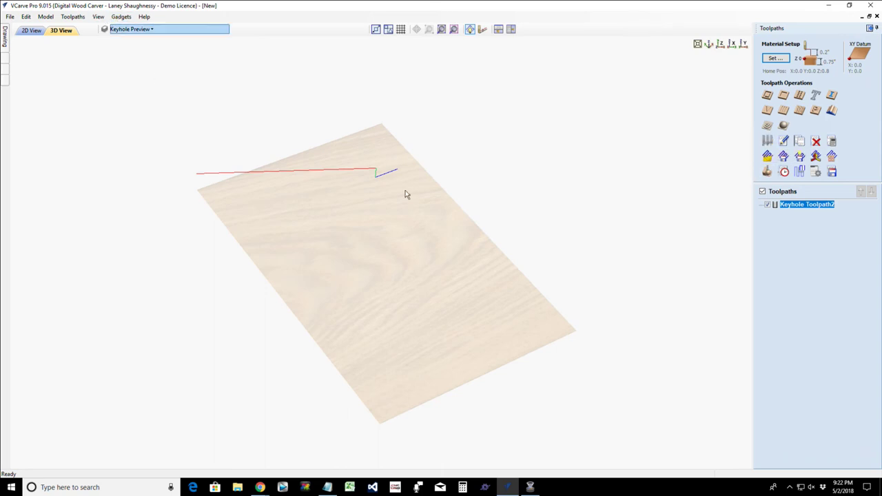
pyautogui.click(767, 96)
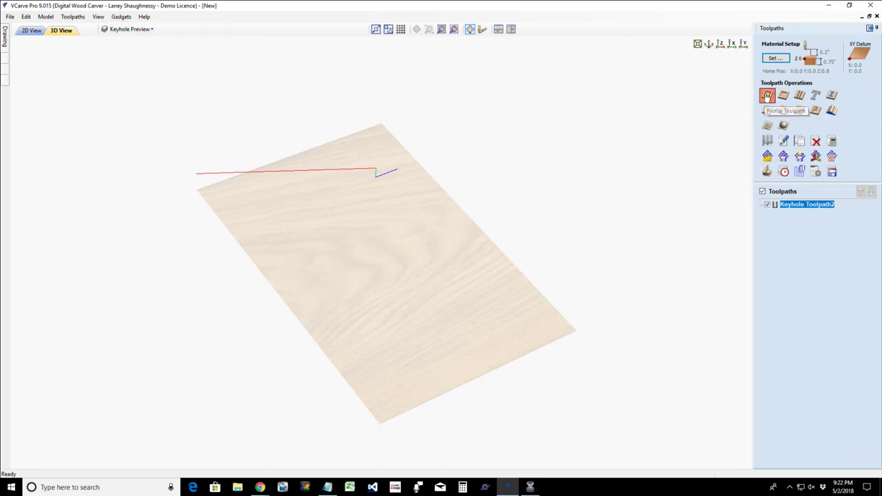
pyautogui.click(839, 81)
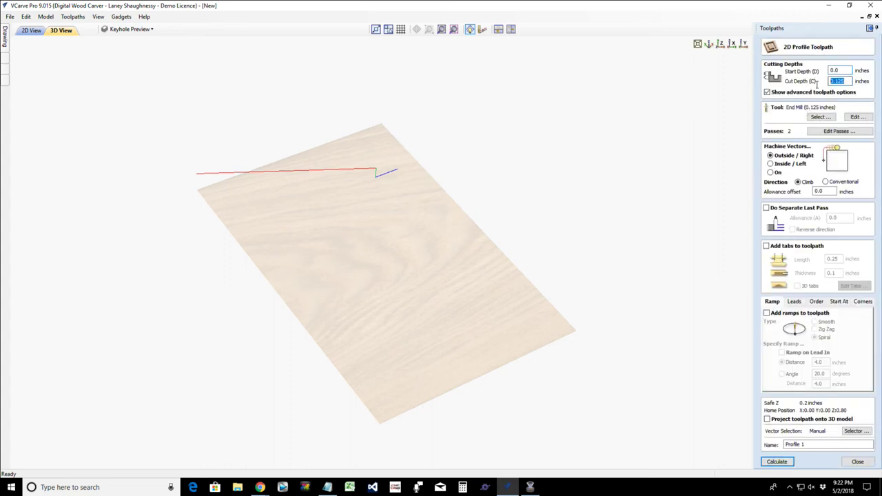
pyautogui.write('.2')
# - Draw a vertical line about 1.1 inches long beside the keyhole outline, at about X 4.6 in the 2D view
pyautogui.click(31, 31)
pyautogui.click(6, 38)
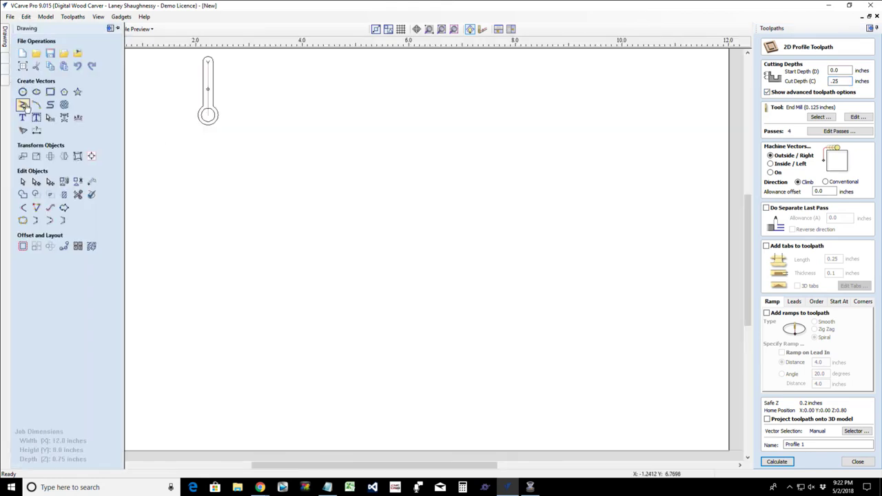
pyautogui.click(23, 105)
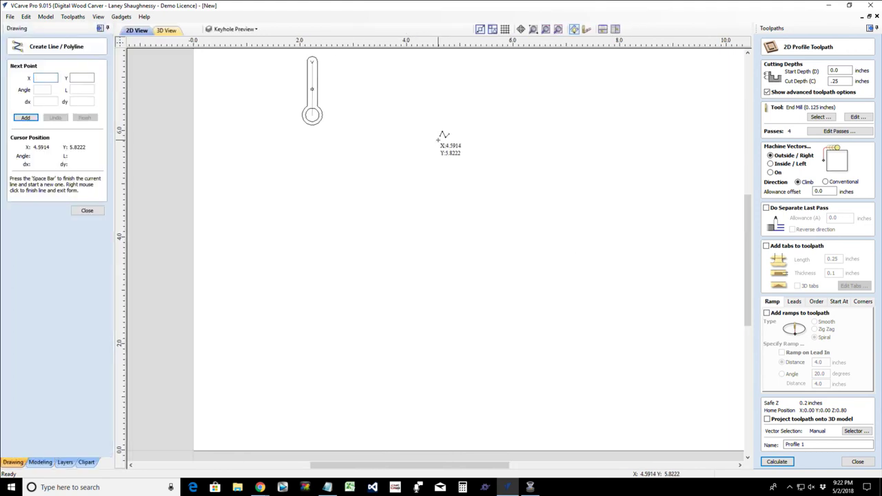
pyautogui.click(438, 140)
pyautogui.click(437, 82)
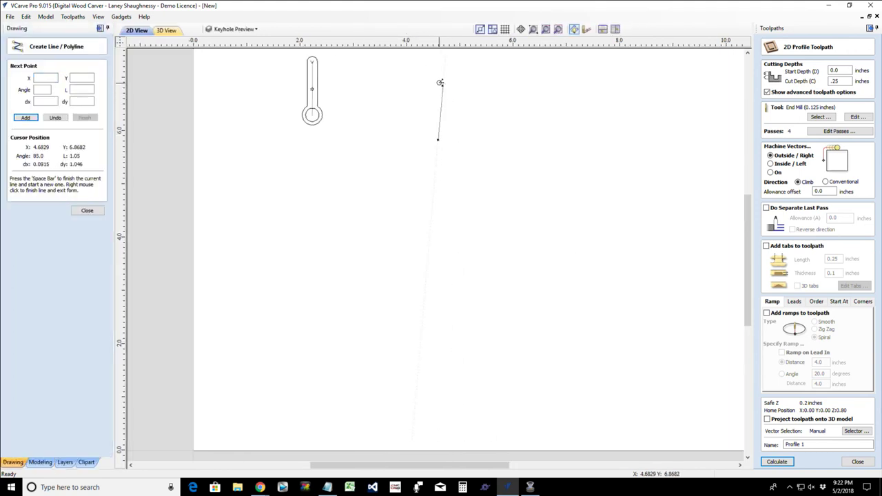
pyautogui.click(438, 81)
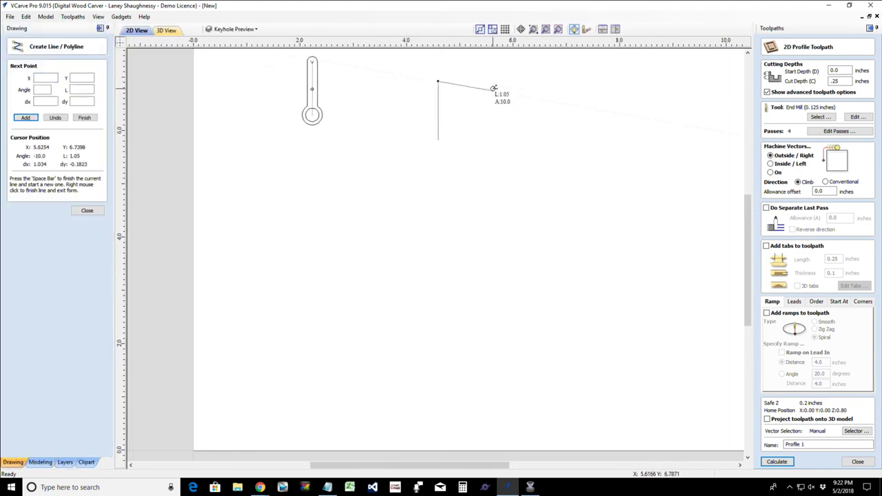
pyautogui.press('space')
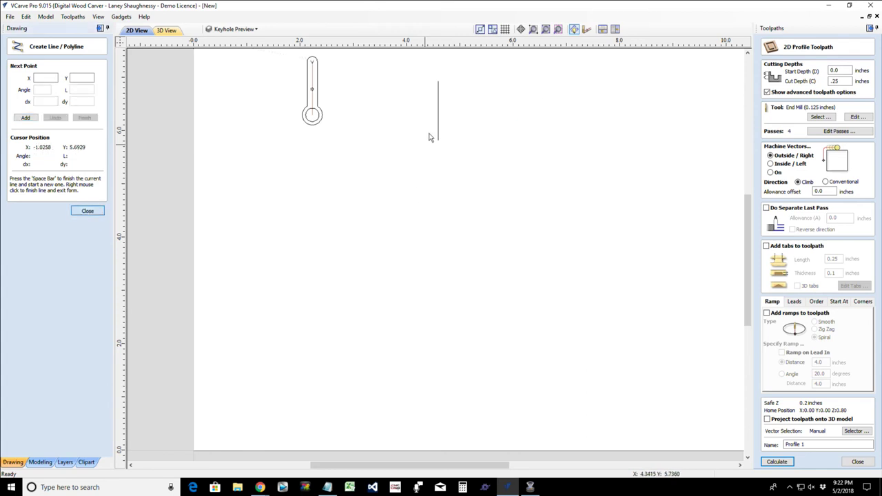
pyautogui.rightClick(429, 136)
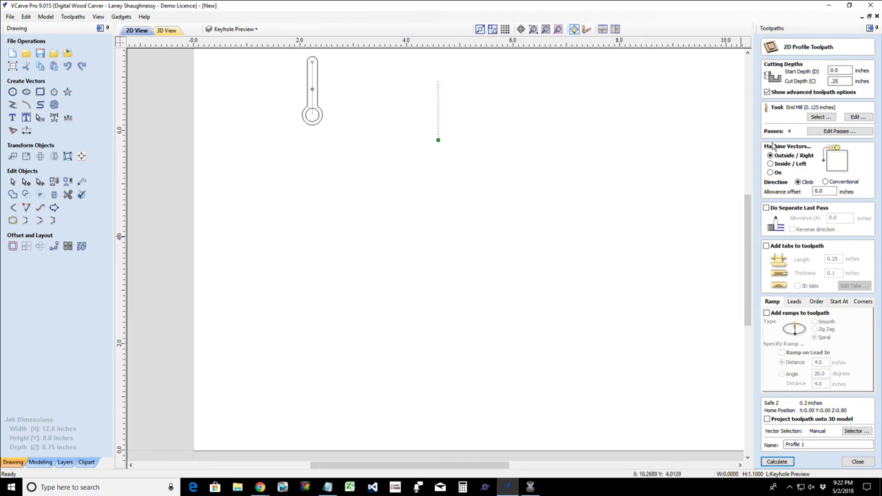
# - Set the profile toolpath to machine On the line, review its advanced options, calculate it, and view its passes in 3D
pyautogui.click(772, 174)
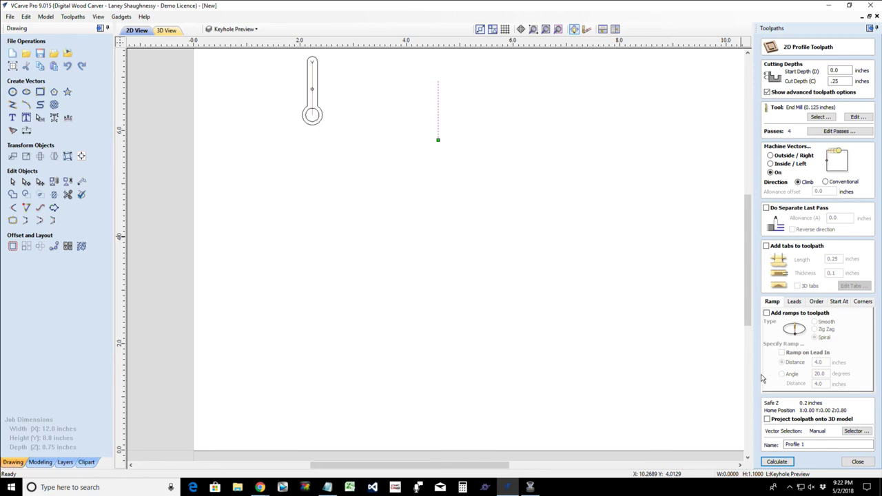
pyautogui.click(794, 302)
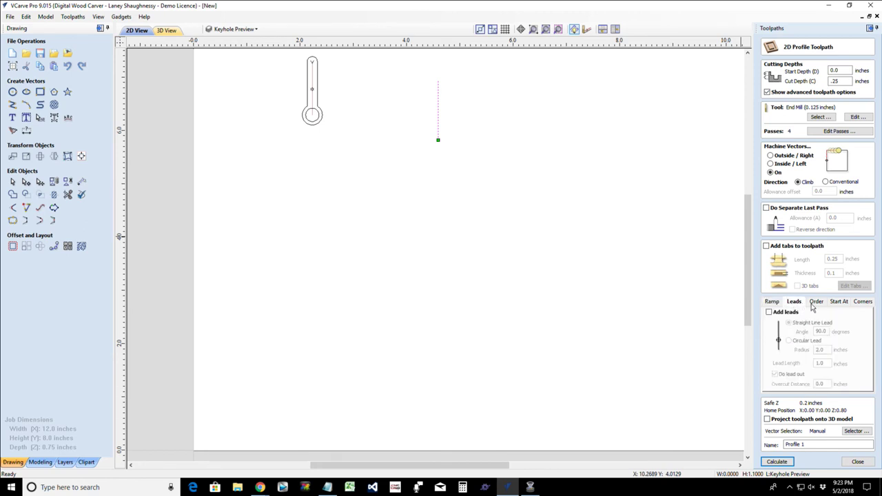
pyautogui.click(817, 303)
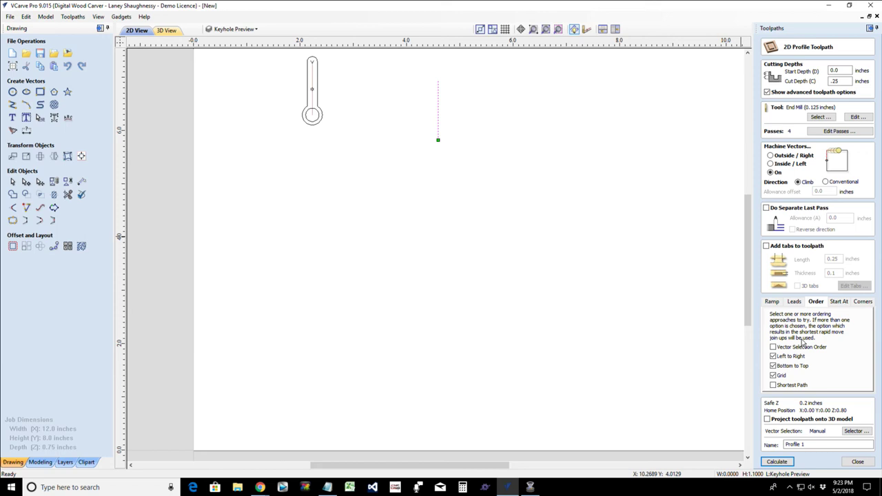
pyautogui.click(840, 301)
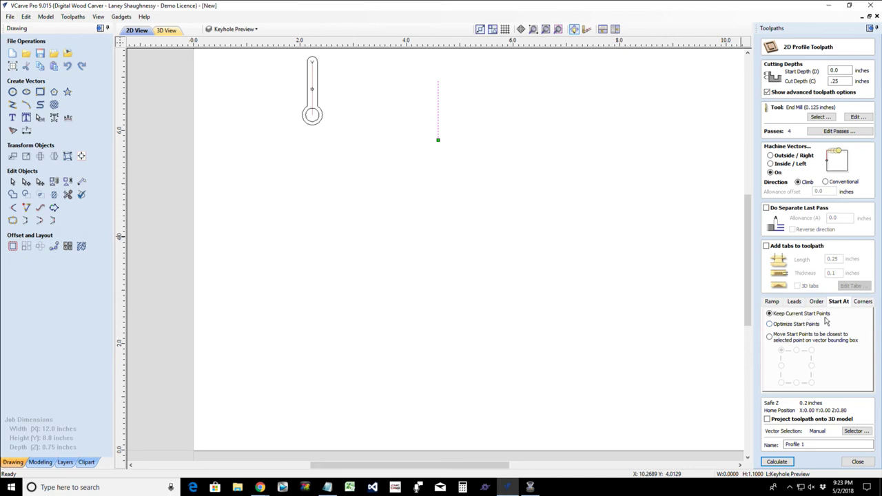
pyautogui.click(864, 306)
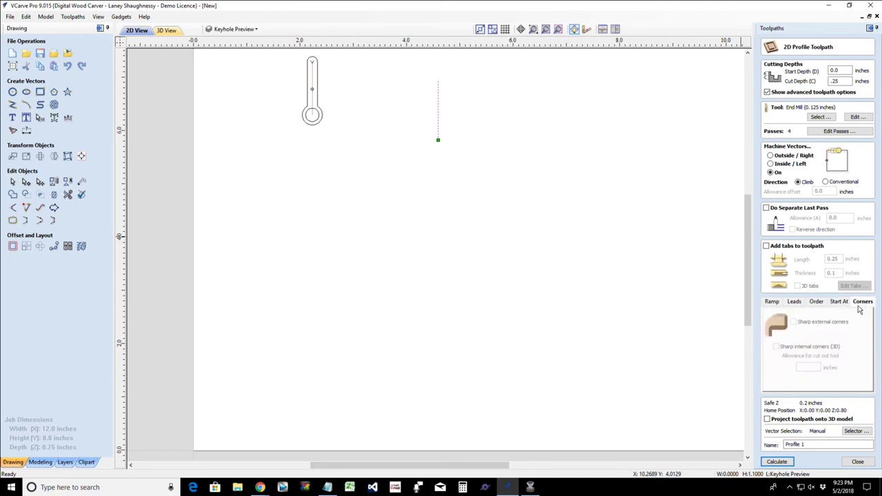
pyautogui.click(778, 307)
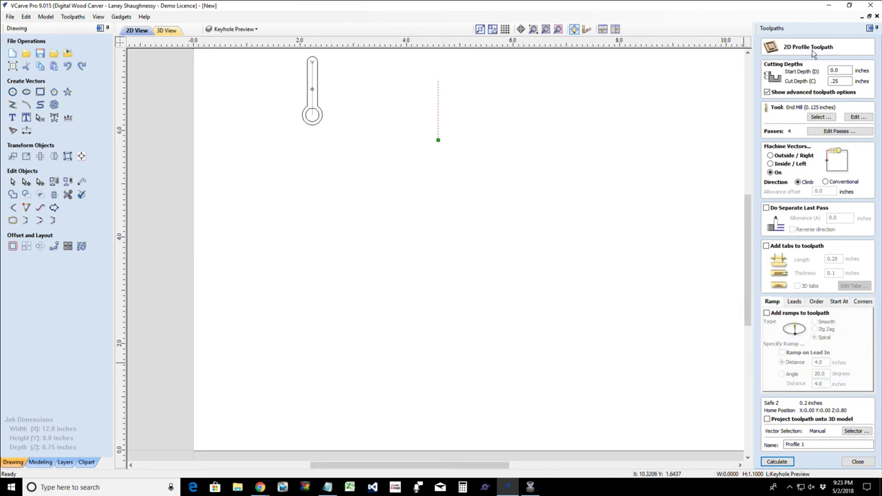
pyautogui.click(765, 463)
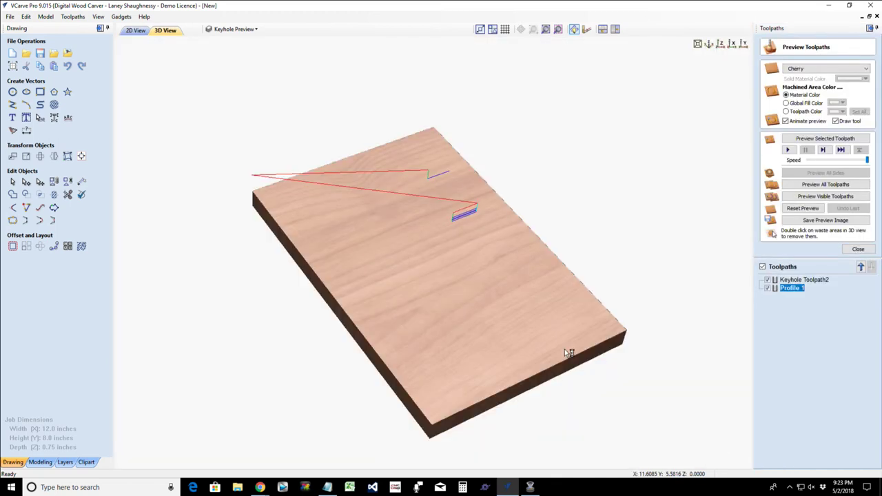
pyautogui.moveTo(467, 289); pyautogui.dragTo(480, 209)
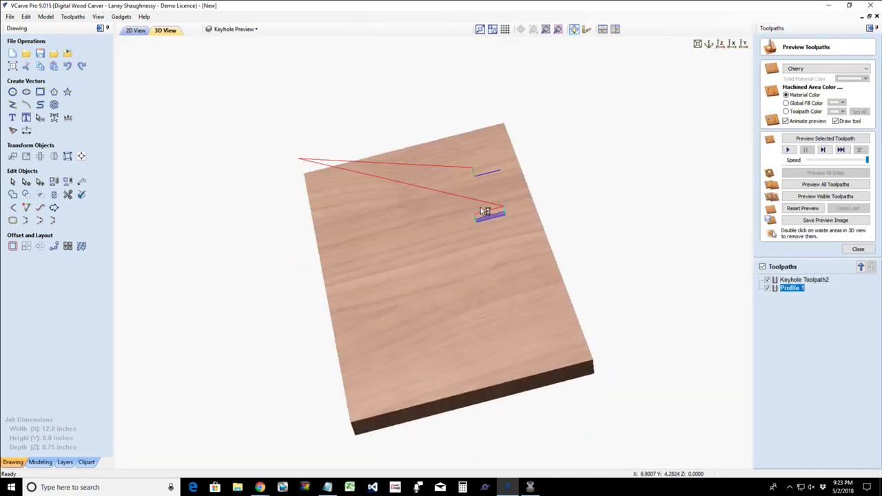
pyautogui.scroll(3, 497, 225)
pyautogui.scroll(2, 499, 225)
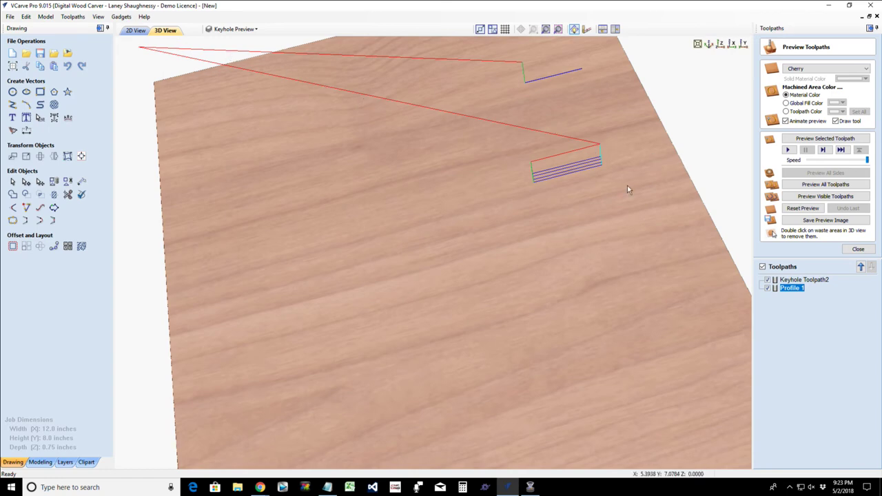
# - Change Profile 1's machining order from Left to Right, Bottom to Top and Grid to Shortest Path, and recalculate it
pyautogui.doubleClick(797, 289)
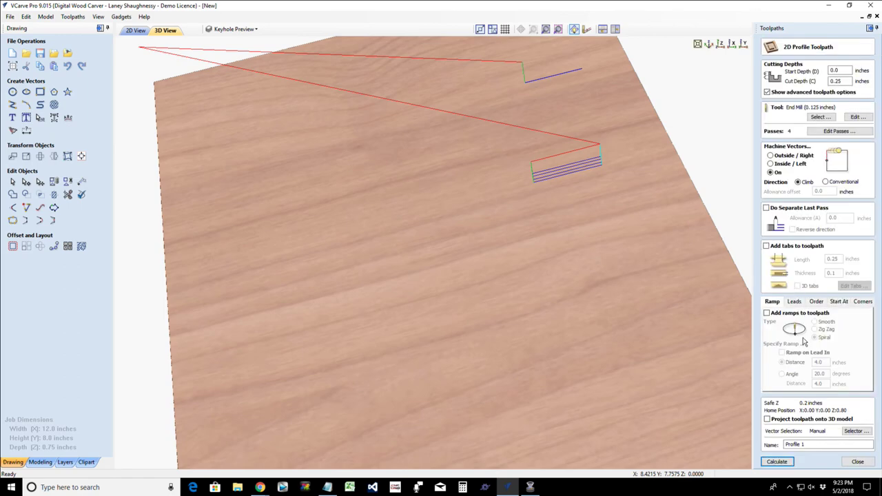
pyautogui.click(817, 302)
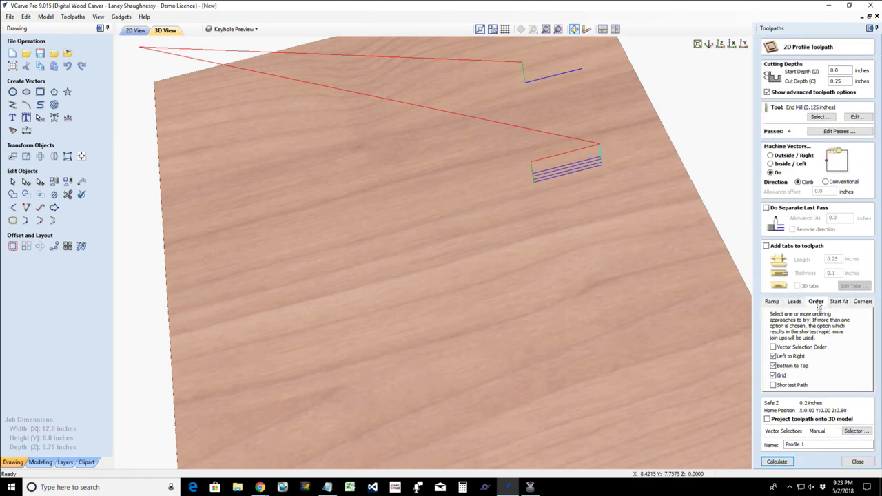
pyautogui.click(775, 376)
pyautogui.click(774, 366)
pyautogui.click(775, 357)
pyautogui.click(774, 386)
pyautogui.click(781, 462)
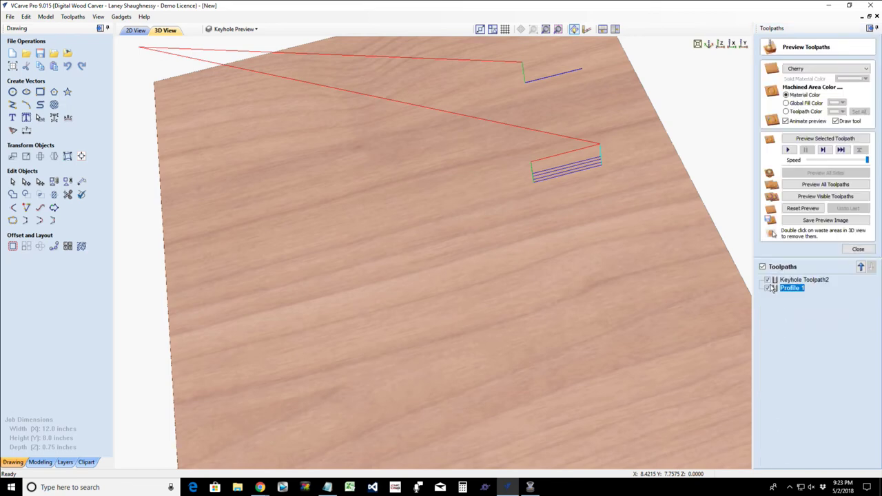
# - Hide the keyhole toolpath and recalculate Profile 1 with straight line leads at a 0 degree angle
pyautogui.click(768, 280)
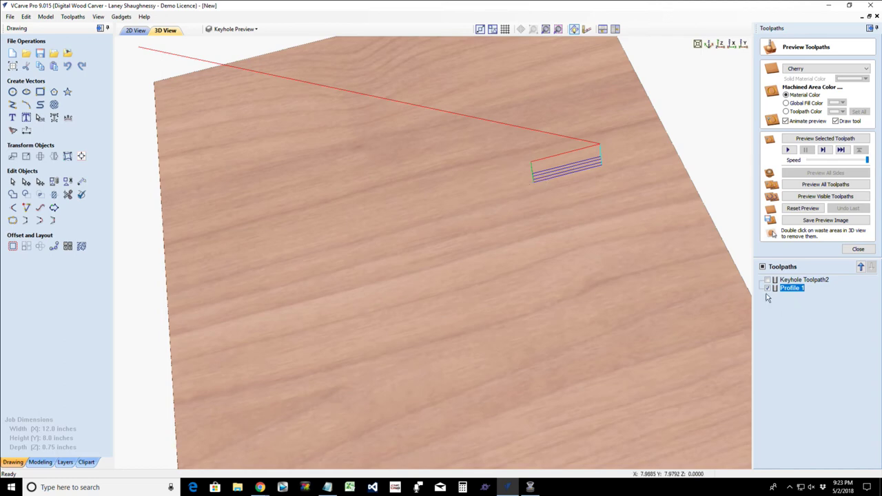
pyautogui.moveTo(795, 294)
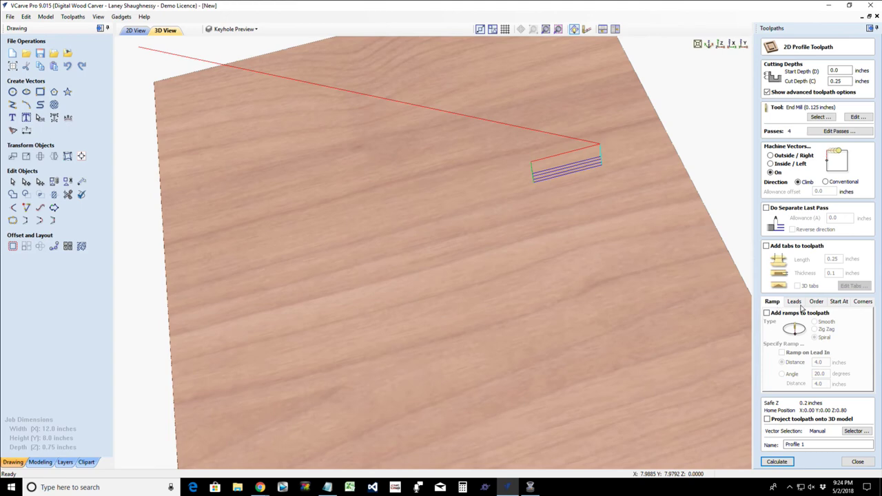
pyautogui.click(795, 303)
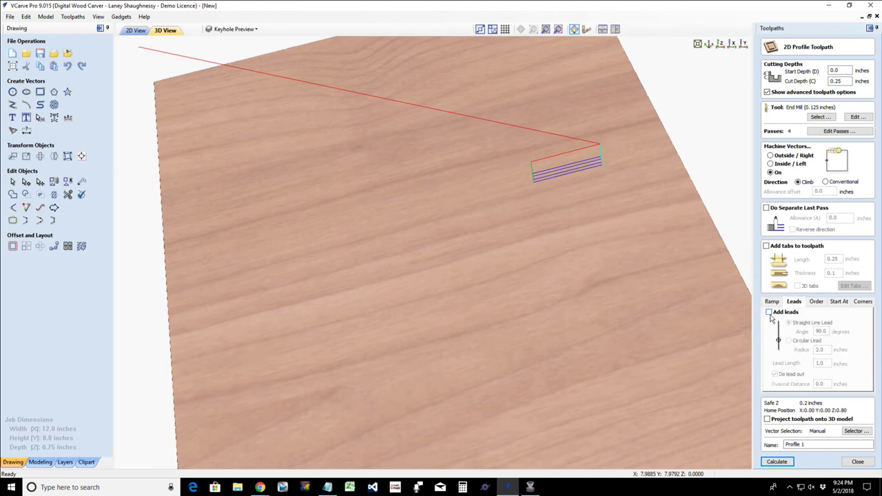
pyautogui.click(770, 313)
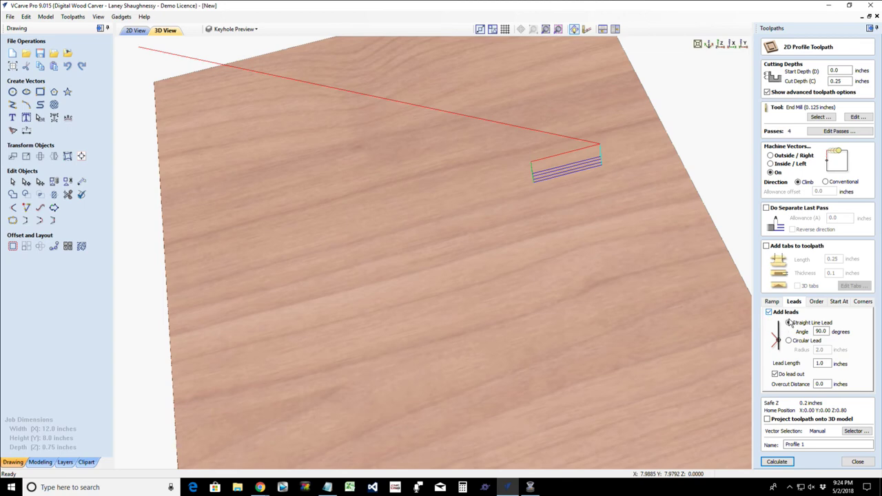
pyautogui.moveTo(827, 332); pyautogui.dragTo(804, 332)
pyautogui.write('0')
pyautogui.click(779, 463)
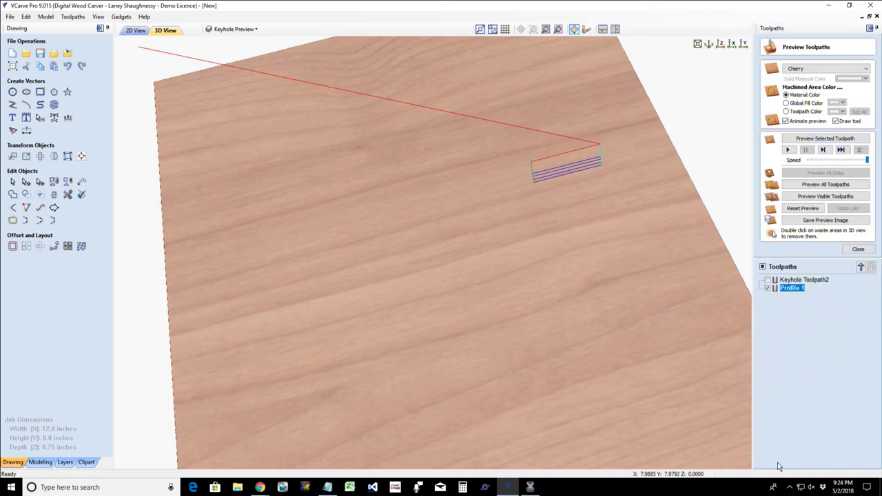
# - Disable the lead out on Profile 1, recalculate it, and inspect the toolpath in 3D
pyautogui.doubleClick(795, 289)
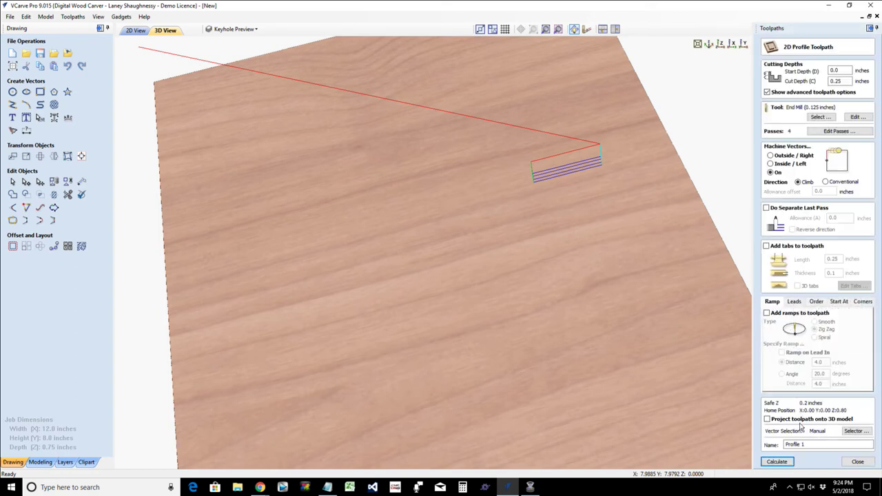
pyautogui.click(795, 302)
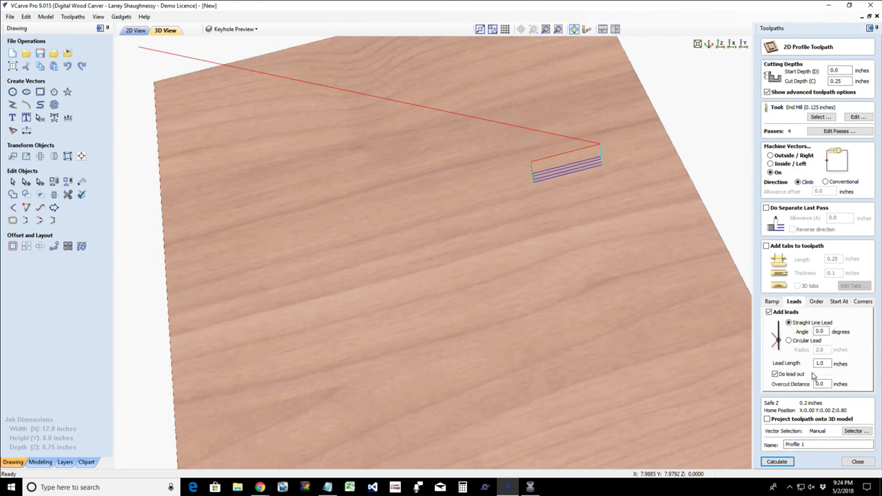
pyautogui.click(774, 375)
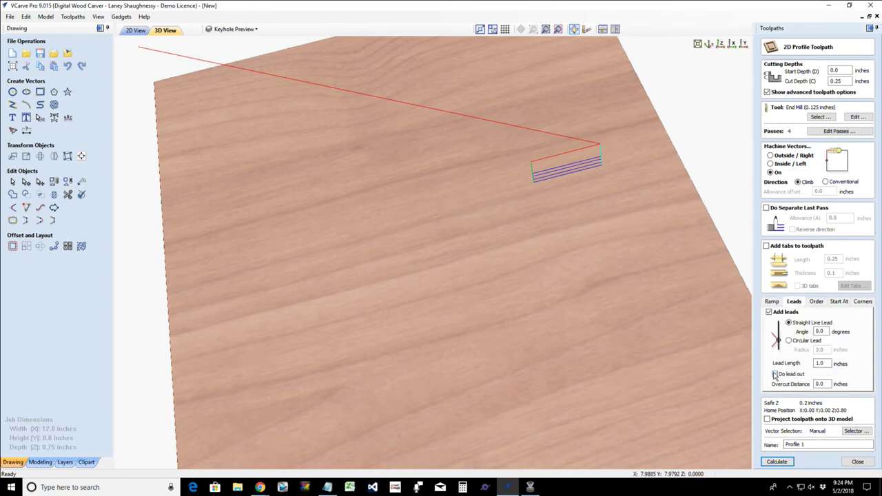
pyautogui.click(778, 462)
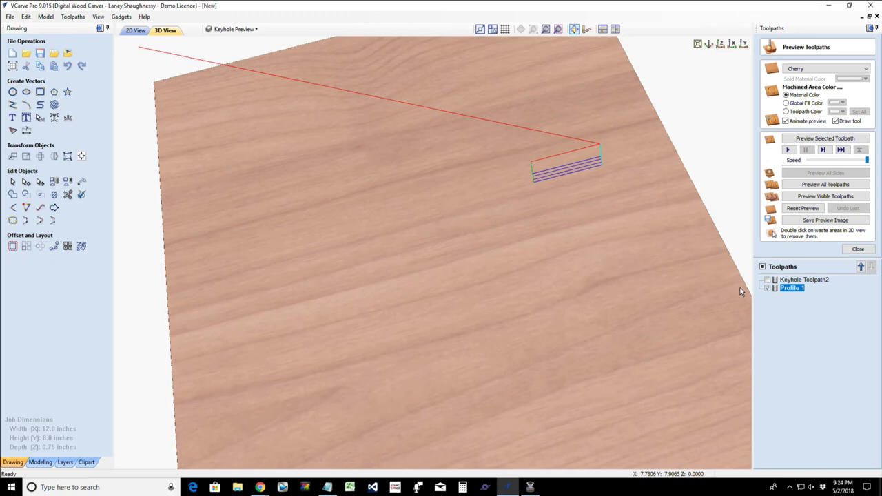
pyautogui.moveTo(587, 271); pyautogui.dragTo(470, 286)
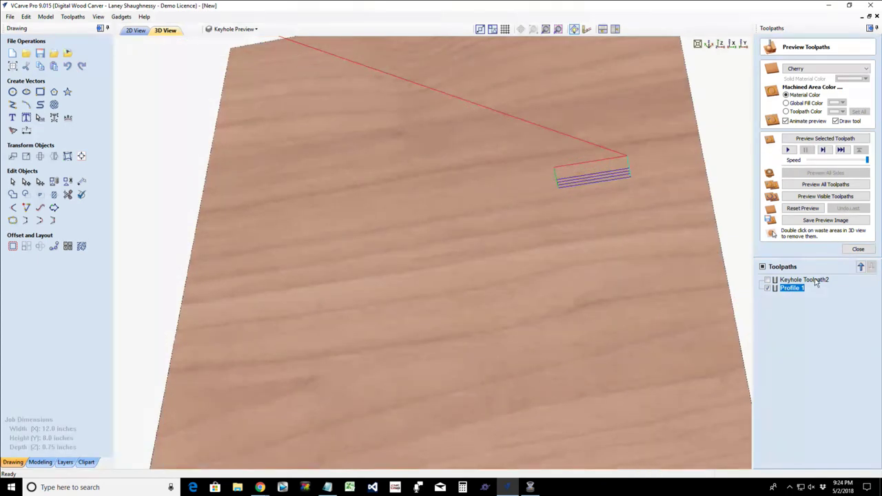
# - Try the Optimize and Move Start Points options for Profile 1, returning to Keep Current Start Points
pyautogui.doubleClick(793, 288)
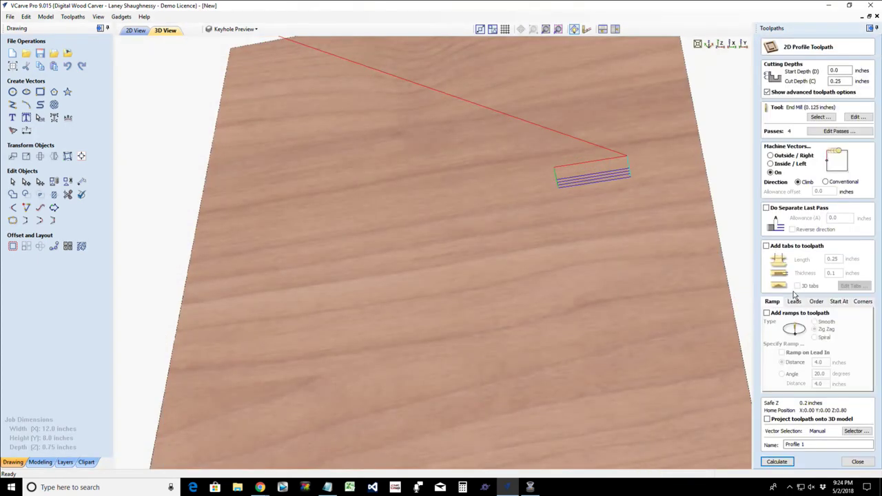
pyautogui.moveTo(665, 273); pyautogui.dragTo(585, 157)
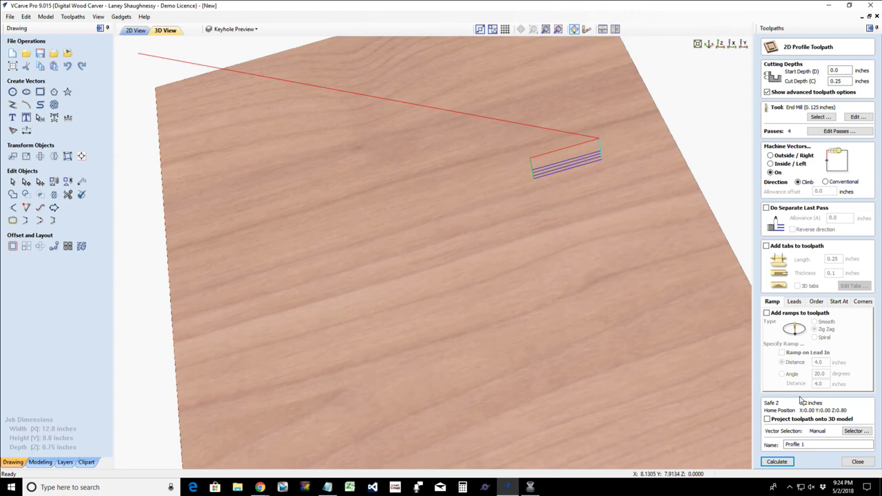
pyautogui.click(841, 303)
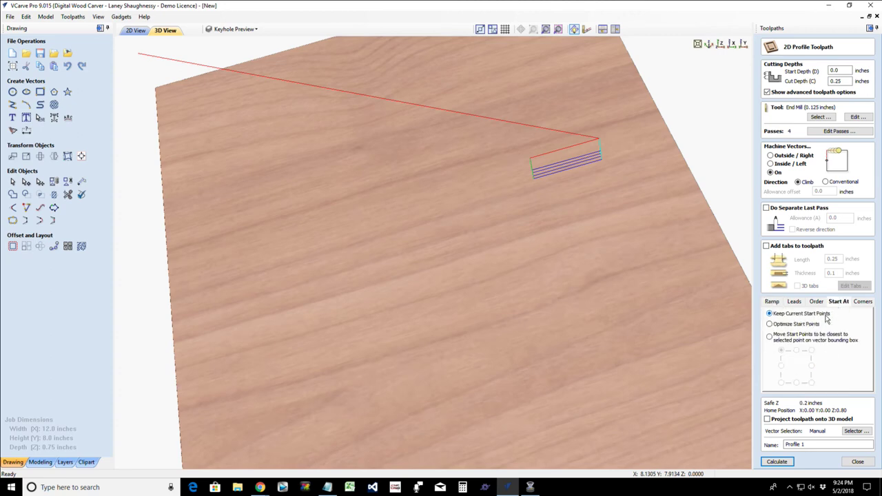
pyautogui.click(770, 324)
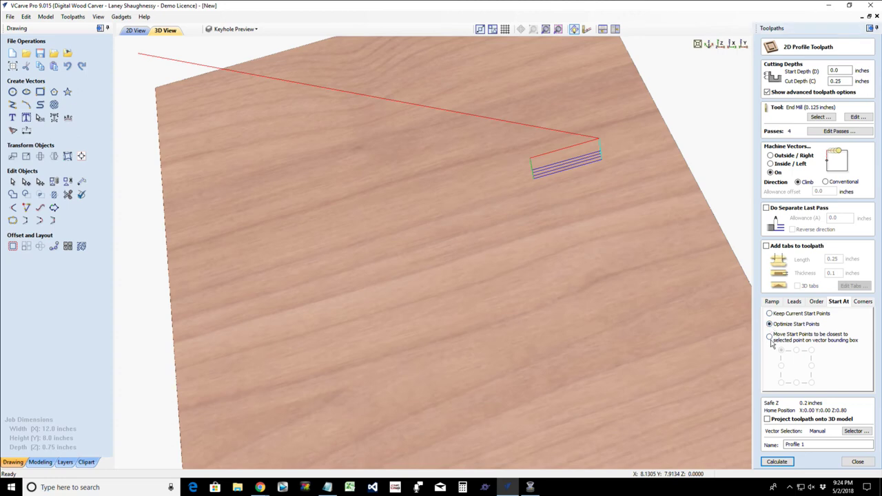
pyautogui.click(770, 337)
pyautogui.click(770, 315)
# - Set Profile 1's machining order to Bottom to Top only and recalculate the toolpath
pyautogui.click(816, 303)
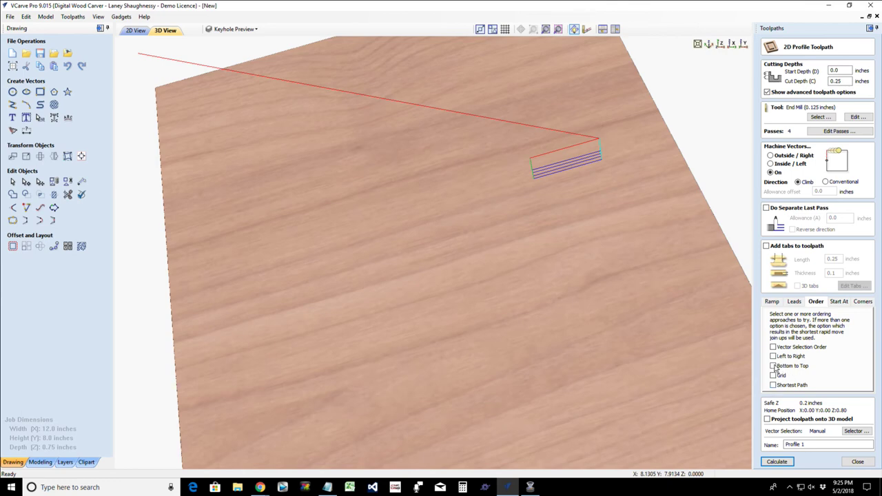
pyautogui.click(774, 366)
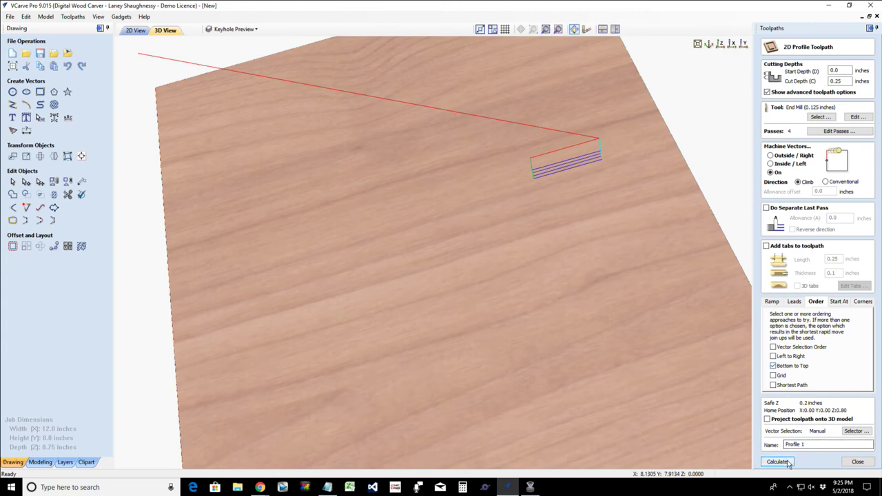
pyautogui.click(788, 462)
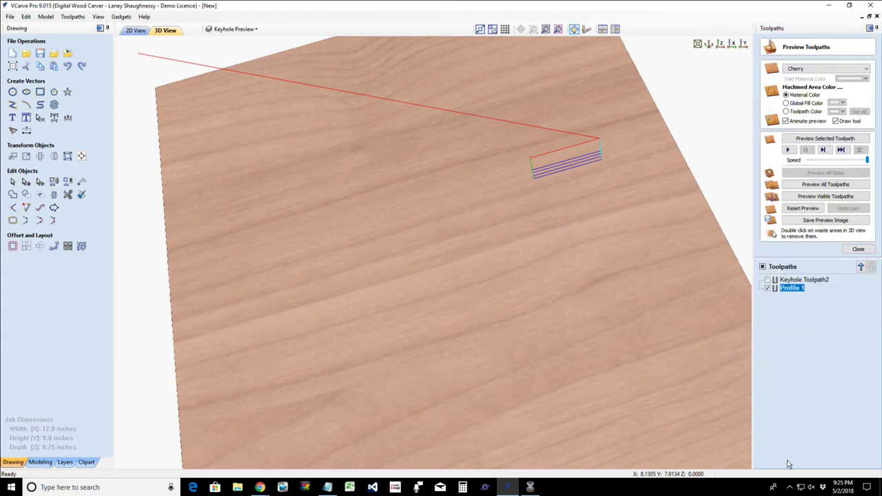
# - Set Profile 1's straight line lead angle to 90 degrees, recalculate it, and inspect the toolpath in 3D
pyautogui.doubleClick(800, 293)
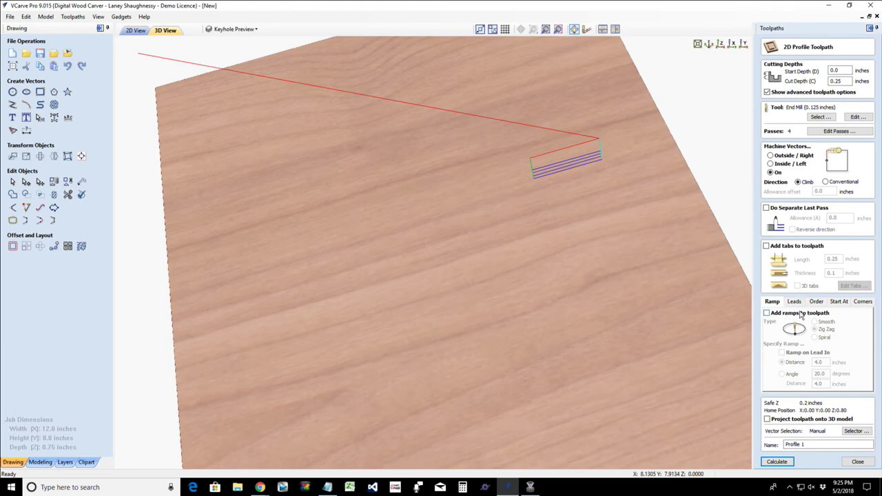
pyautogui.click(797, 302)
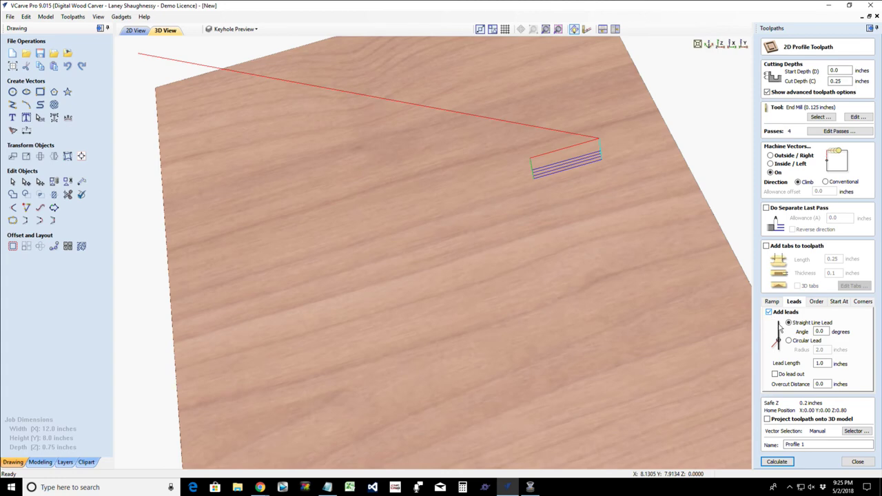
pyautogui.doubleClick(821, 332)
pyautogui.write('90')
pyautogui.click(777, 462)
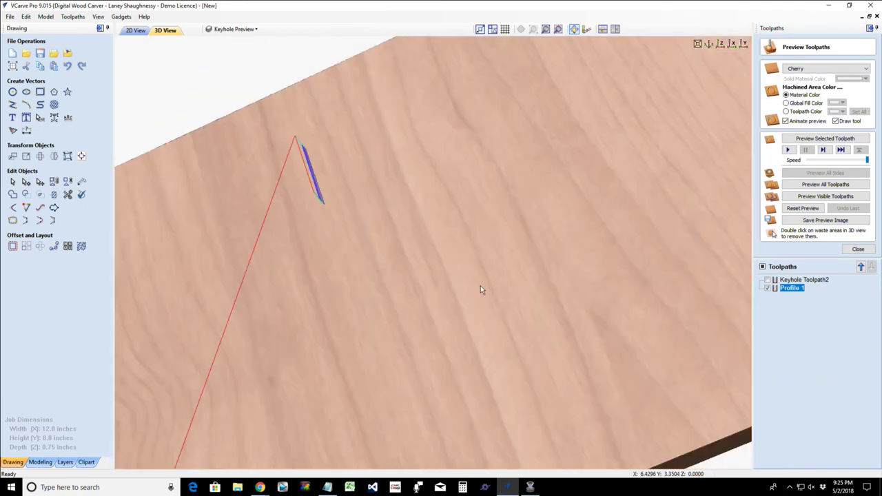
pyautogui.moveTo(480, 286); pyautogui.dragTo(510, 353)
# - Reopen Profile 1 and examine the toolpath's start point and cutting direction on the vertical line in the 2D view
pyautogui.doubleClick(792, 287)
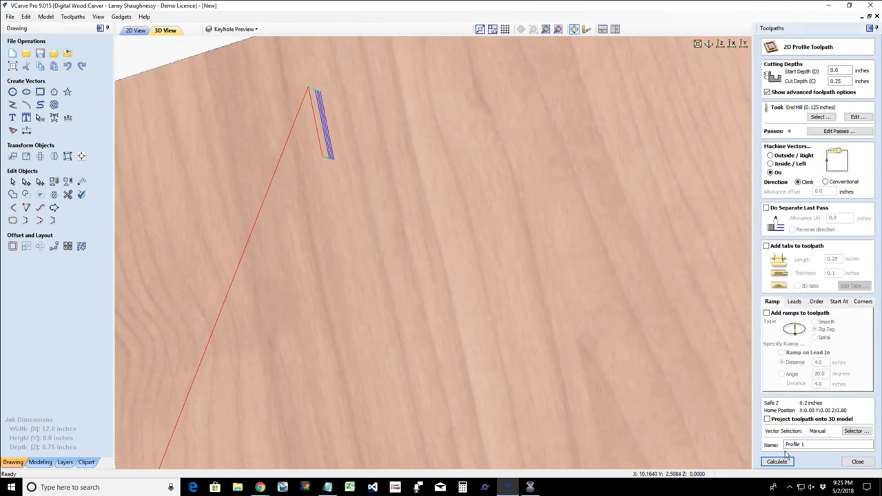
pyautogui.click(783, 463)
pyautogui.click(137, 31)
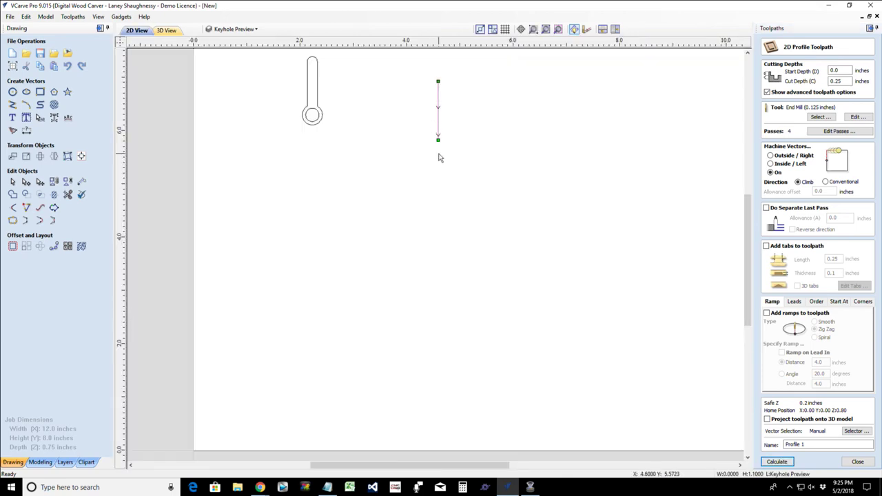
pyautogui.click(438, 83)
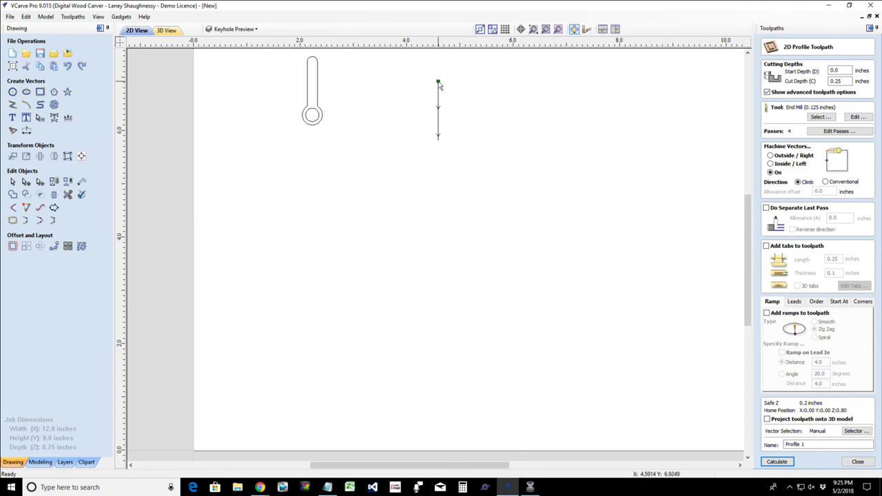
pyautogui.click(439, 87)
pyautogui.scroll(4, 432, 83)
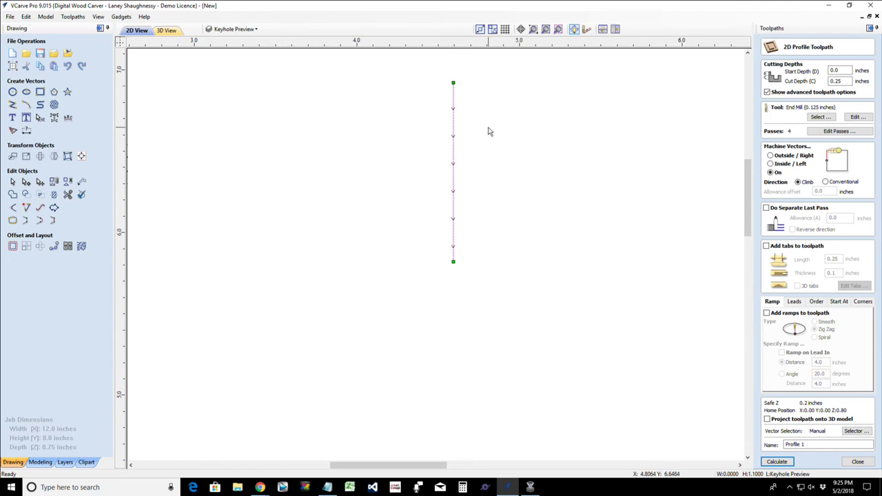
# - Shift the vertical line slightly to the right of its toolpath preview and select it
pyautogui.click(453, 262)
pyautogui.moveTo(454, 262); pyautogui.dragTo(492, 253)
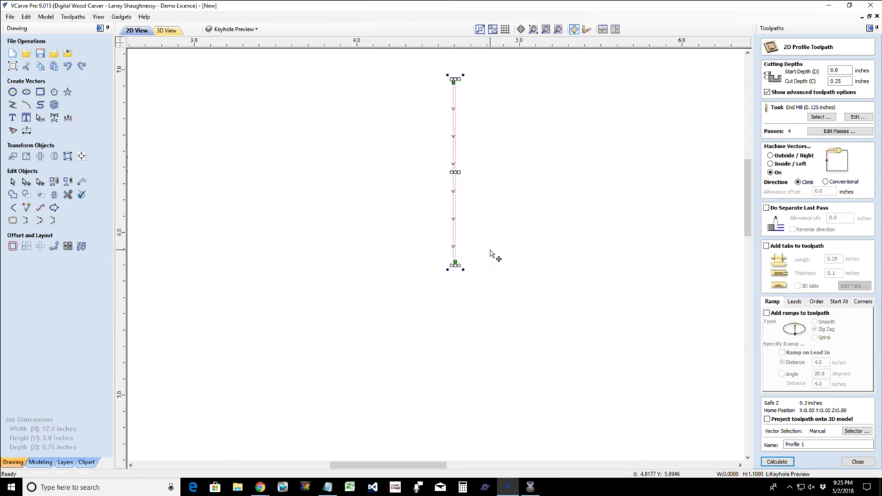
pyautogui.click(492, 253)
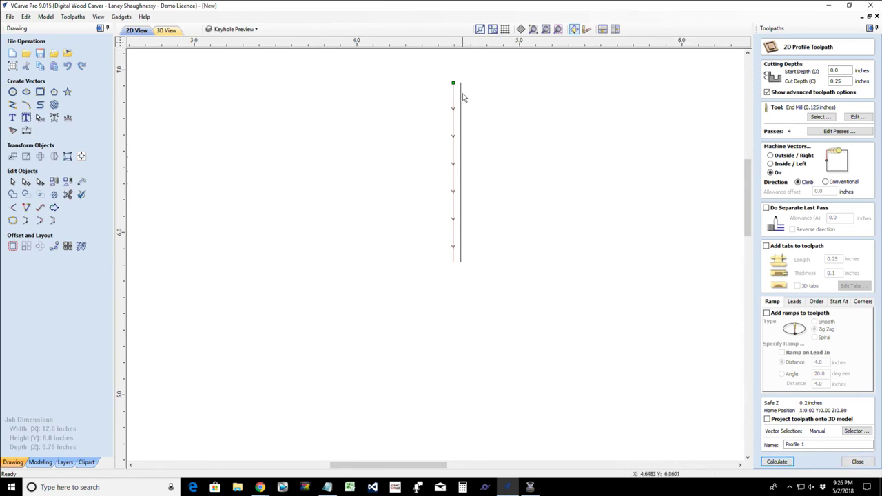
pyautogui.click(461, 236)
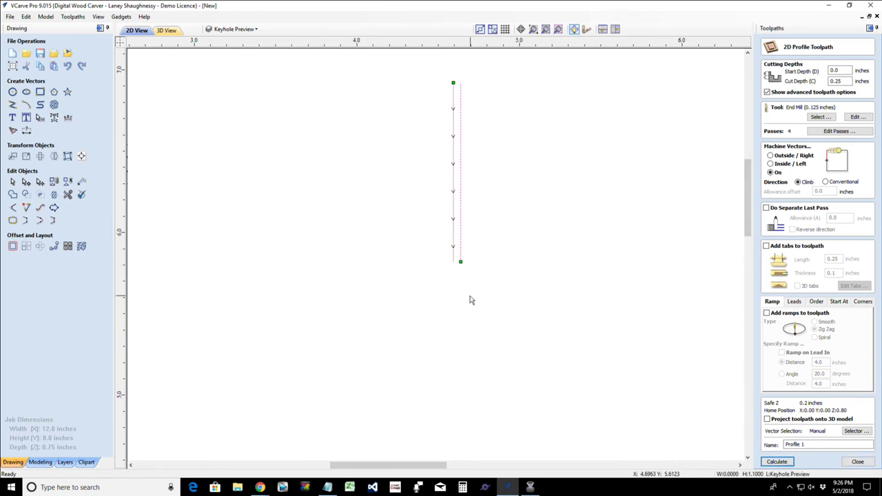
# - Hide Profile 1's toolpath preview, reopen its settings, and turn off the leads
pyautogui.click(858, 461)
pyautogui.click(768, 211)
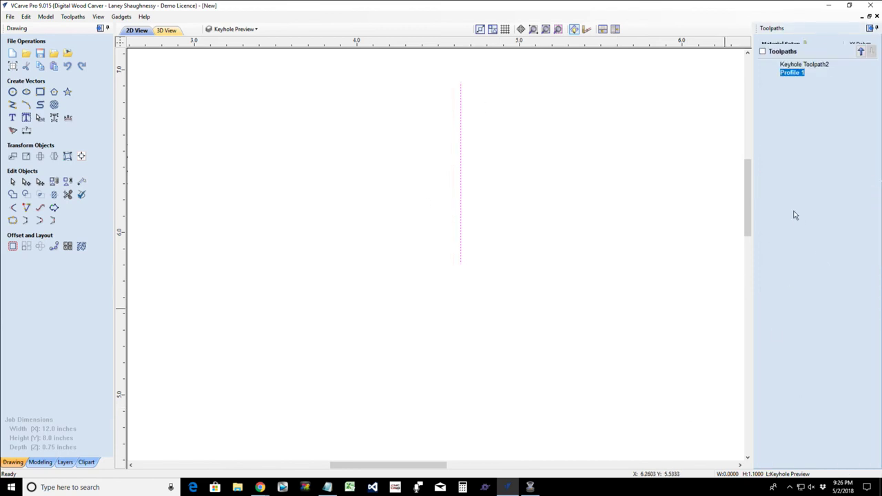
pyautogui.doubleClick(793, 212)
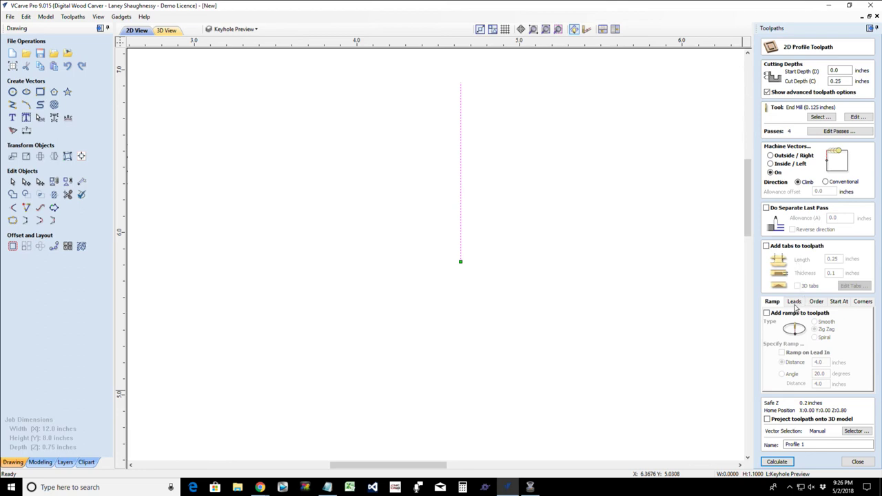
pyautogui.click(795, 304)
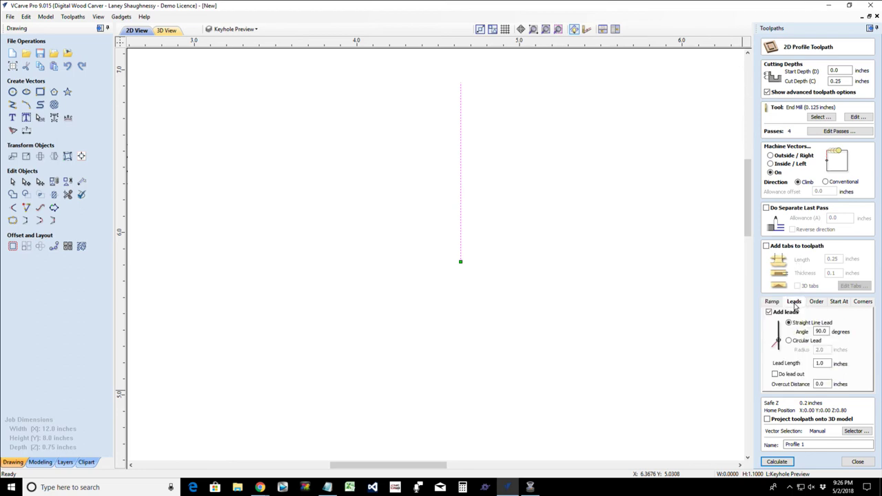
pyautogui.click(769, 313)
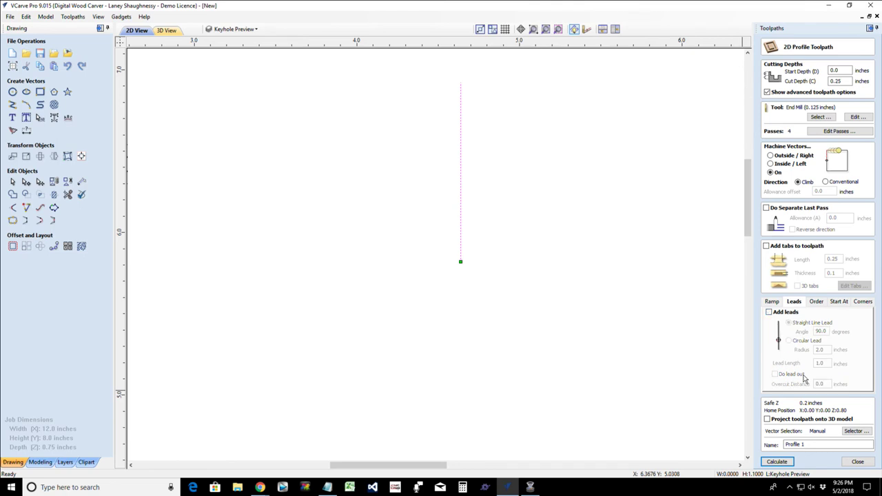
# - Toggle the Left to Right and Vector Selection Order ordering options for Profile 1 and recalculate the toolpath
pyautogui.click(818, 303)
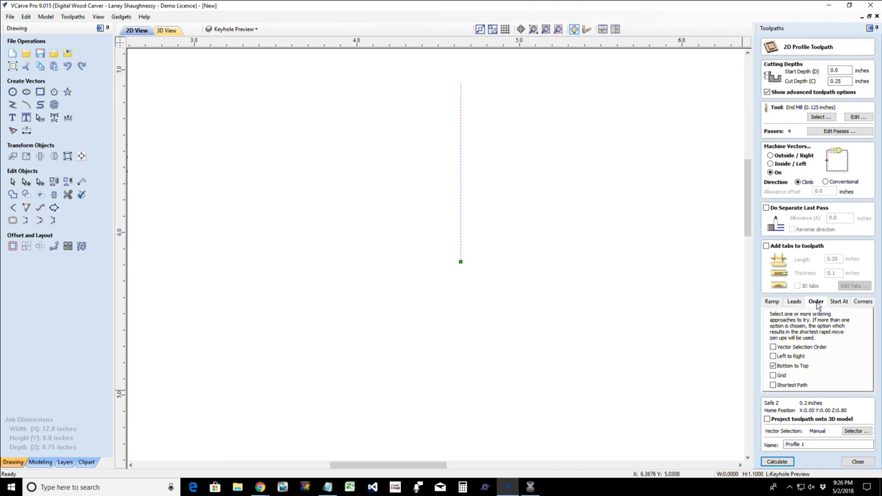
pyautogui.click(774, 357)
pyautogui.click(773, 347)
pyautogui.click(777, 462)
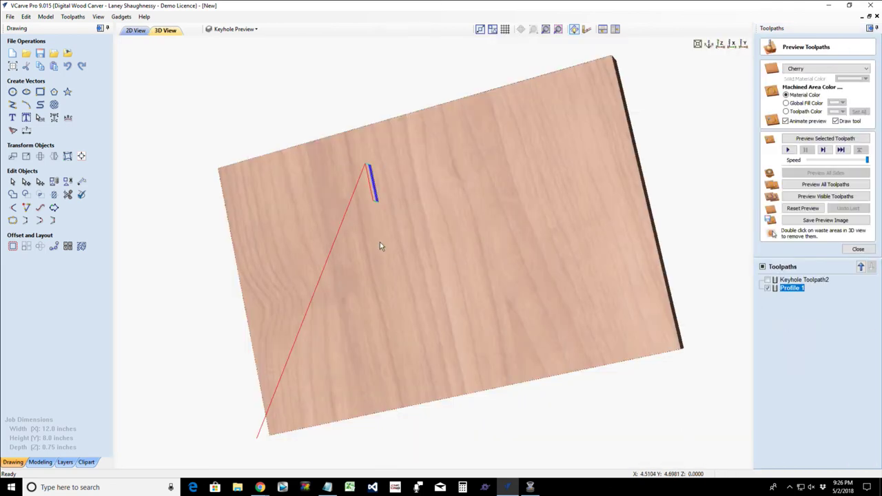
# - Set Profile 1 to Optimize Start Points and recalculate the toolpath
pyautogui.click(134, 31)
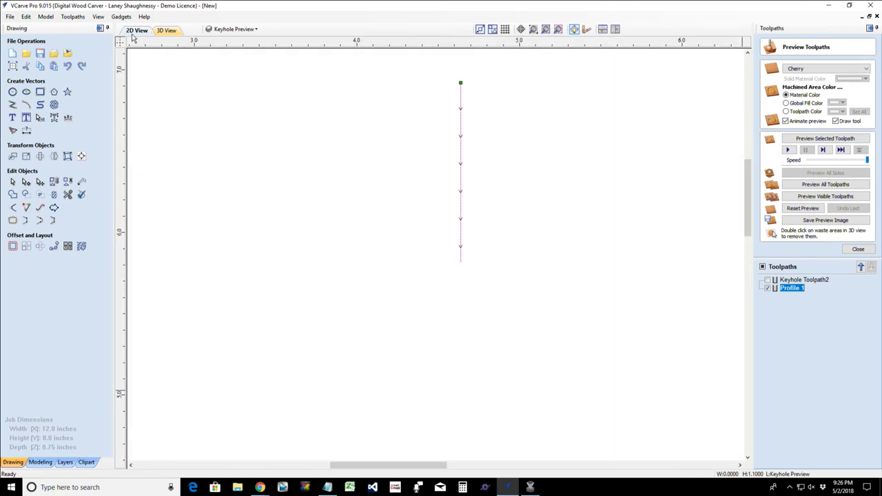
pyautogui.doubleClick(792, 73)
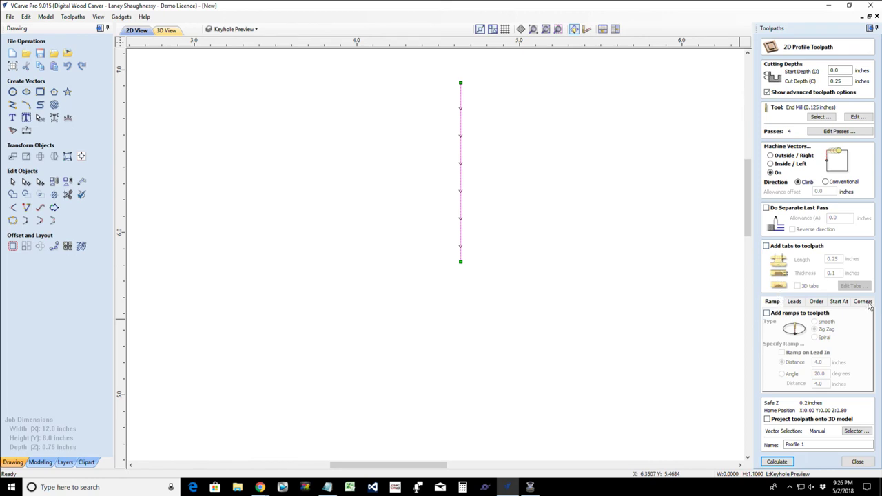
pyautogui.click(840, 302)
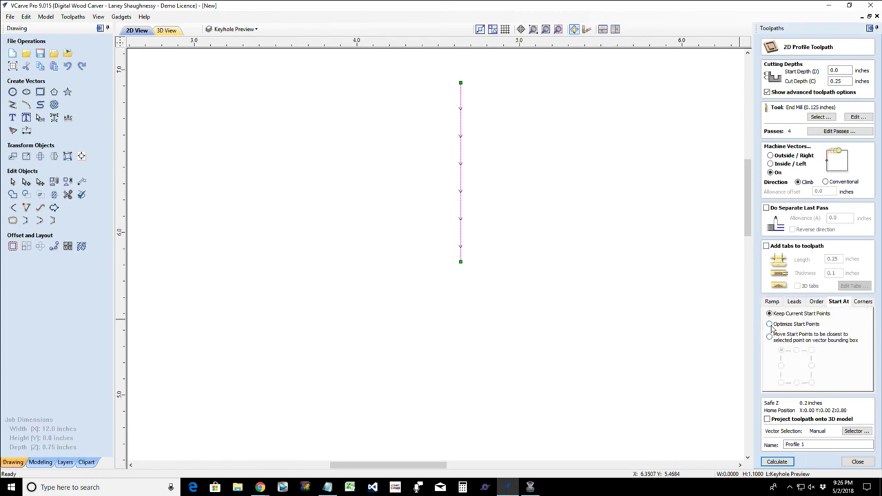
pyautogui.click(777, 462)
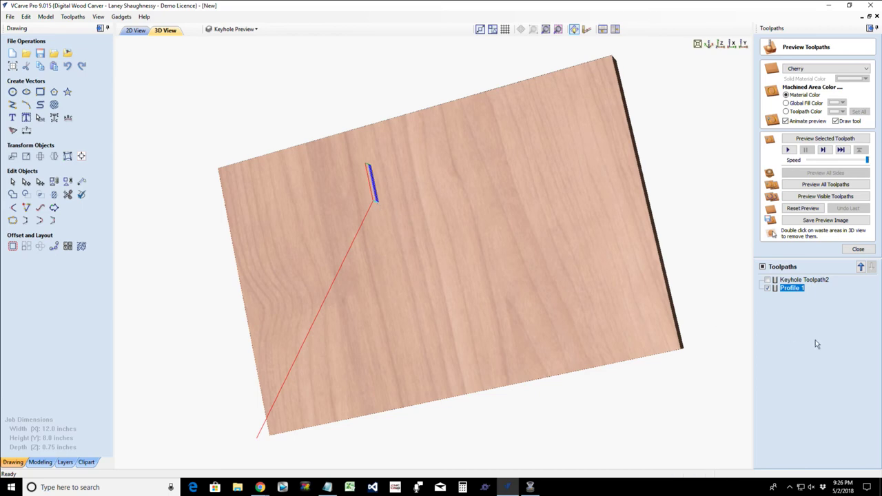
# - Reopen and close Profile 1's settings, and look at its toolpath from directly above in 3D
pyautogui.doubleClick(800, 290)
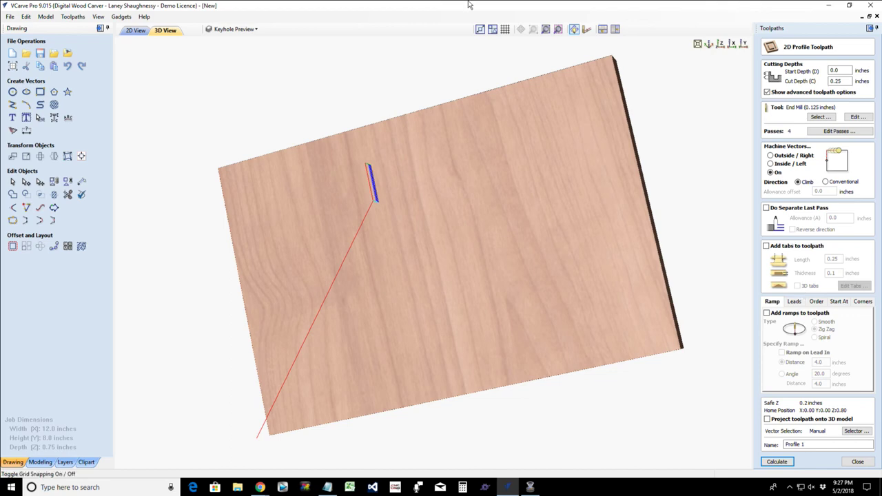
pyautogui.click(777, 462)
pyautogui.click(858, 461)
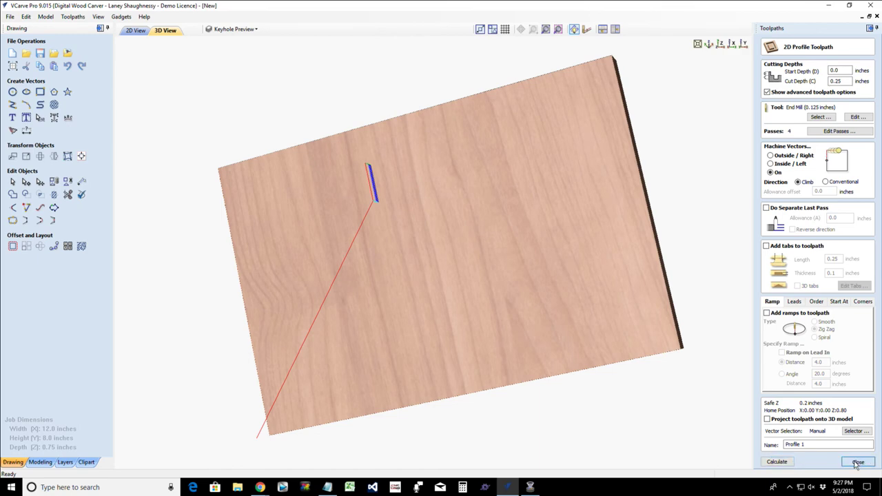
pyautogui.click(720, 43)
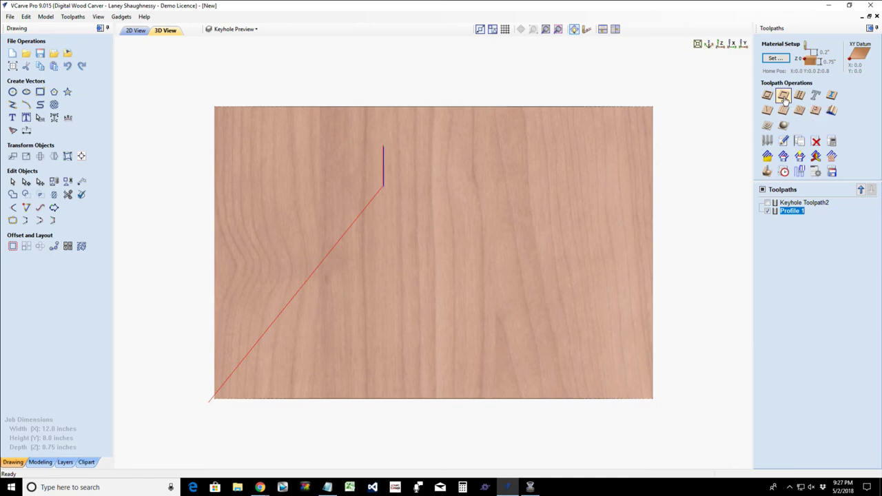
# - Set up a pocket toolpath with a 0.25 inch cut depth and one pass, and try calculating it on the open line
pyautogui.click(783, 97)
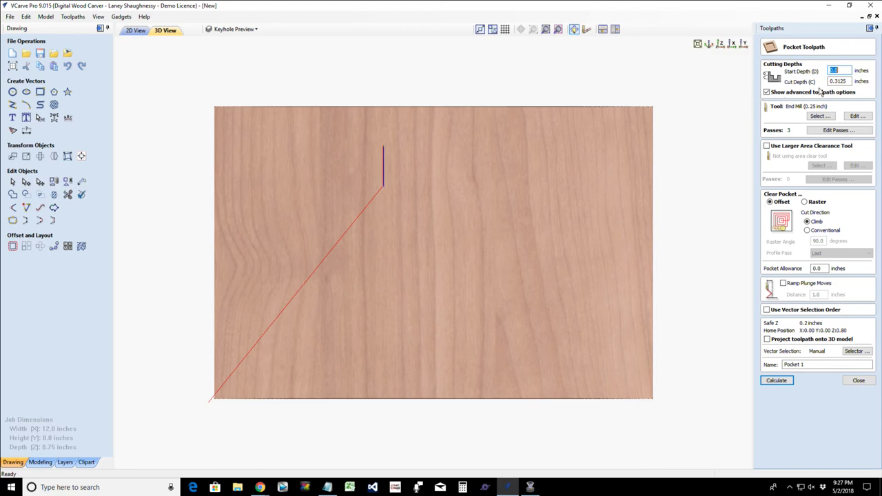
pyautogui.press('Tab')
pyautogui.write('25')
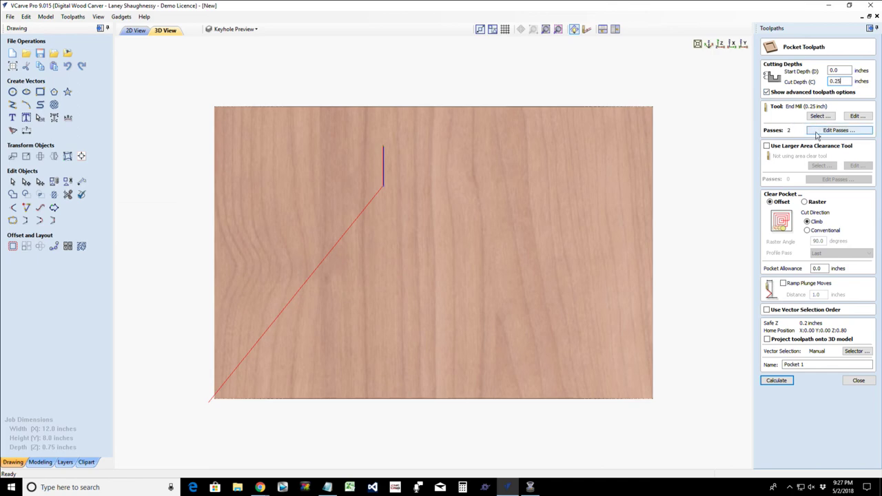
pyautogui.click(817, 133)
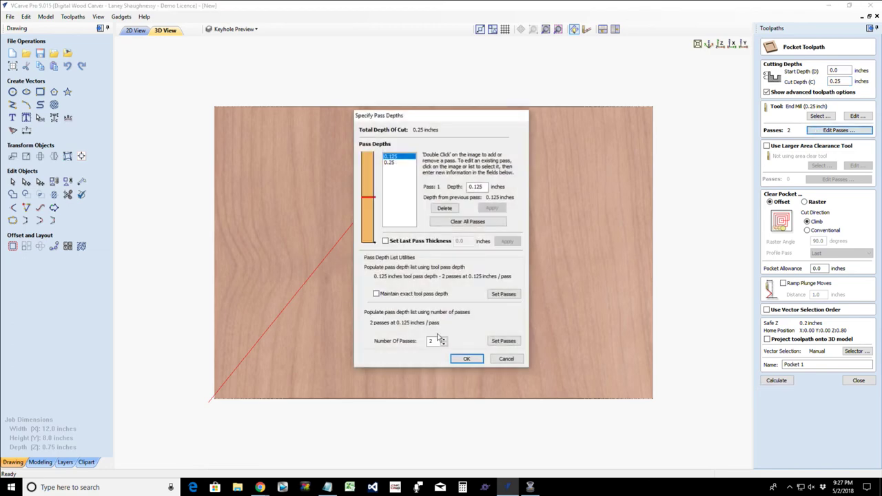
pyautogui.click(444, 344)
pyautogui.click(466, 359)
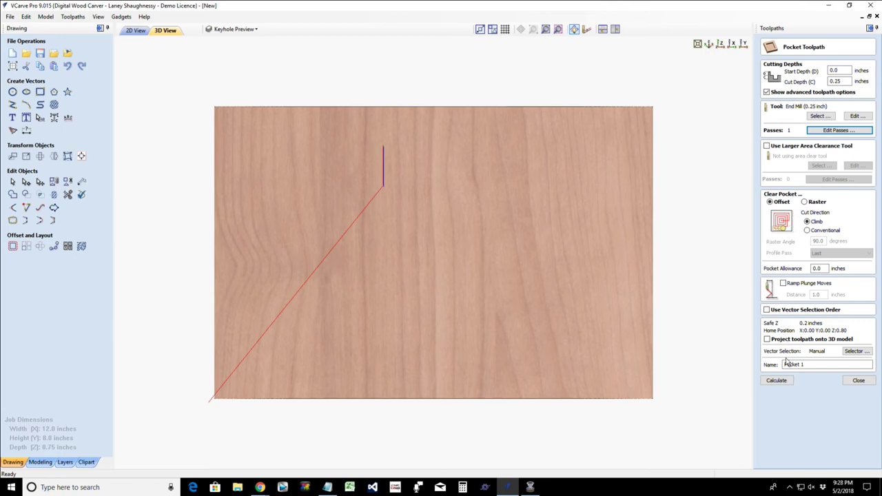
pyautogui.click(777, 380)
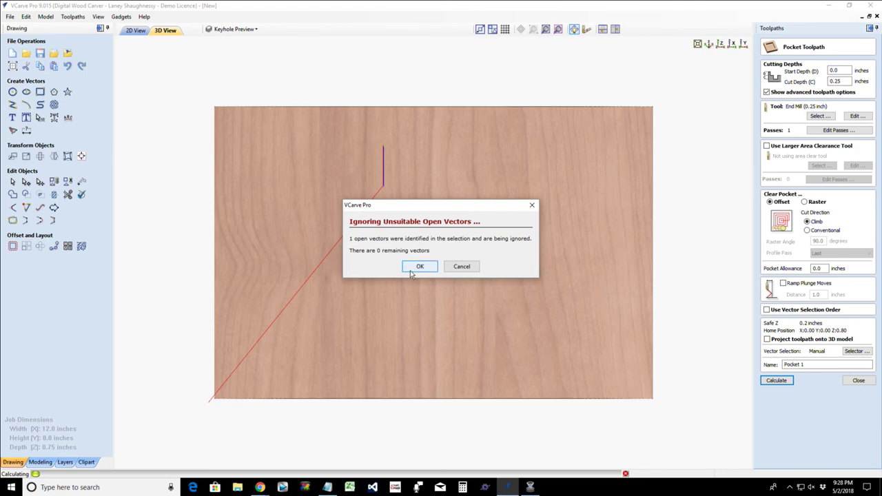
pyautogui.click(449, 268)
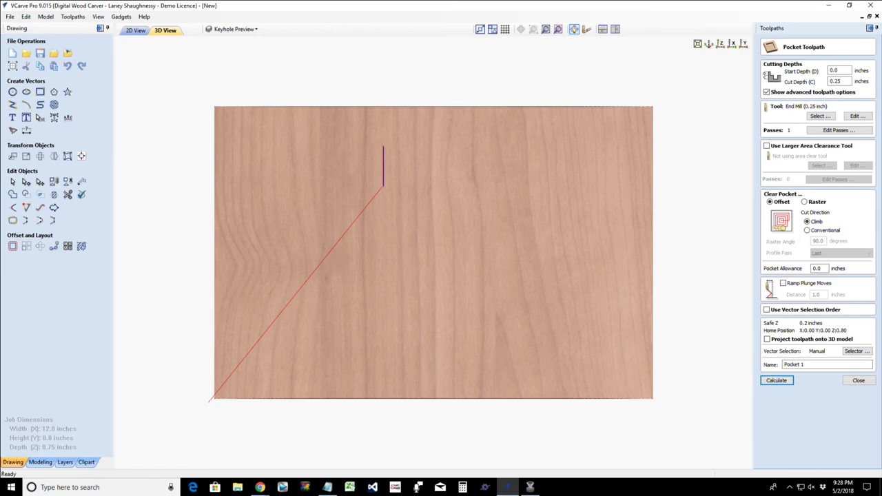
# - Draw a rectangle about 0.1 by 1.1 inches to the left of the line and try calculating the pocket toolpath for it
pyautogui.click(136, 30)
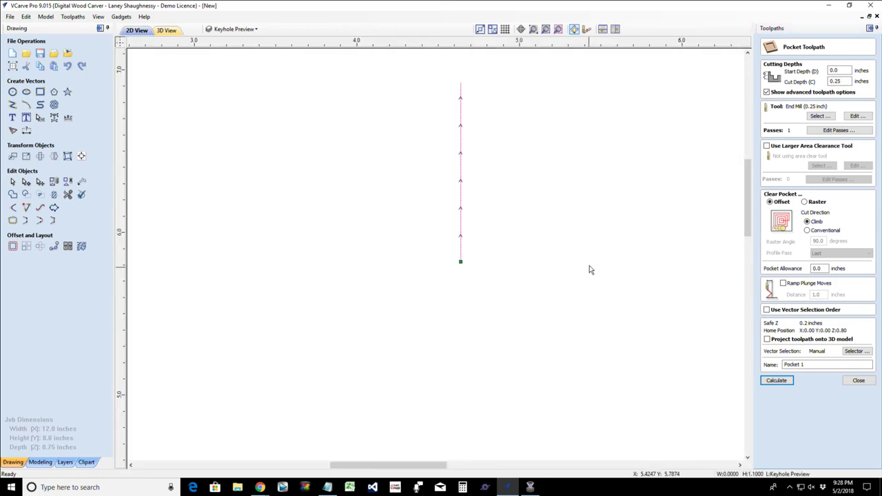
pyautogui.moveTo(422, 68); pyautogui.dragTo(492, 283)
pyautogui.click(39, 92)
pyautogui.moveTo(338, 84)
pyautogui.mouseDown()
pyautogui.moveTo(358, 92)
pyautogui.moveTo(353, 262)
pyautogui.mouseUp()
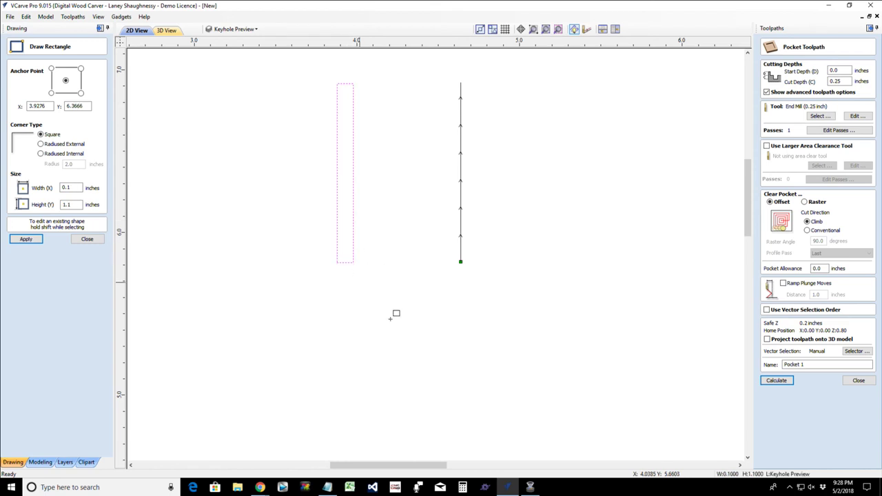
pyautogui.click(778, 381)
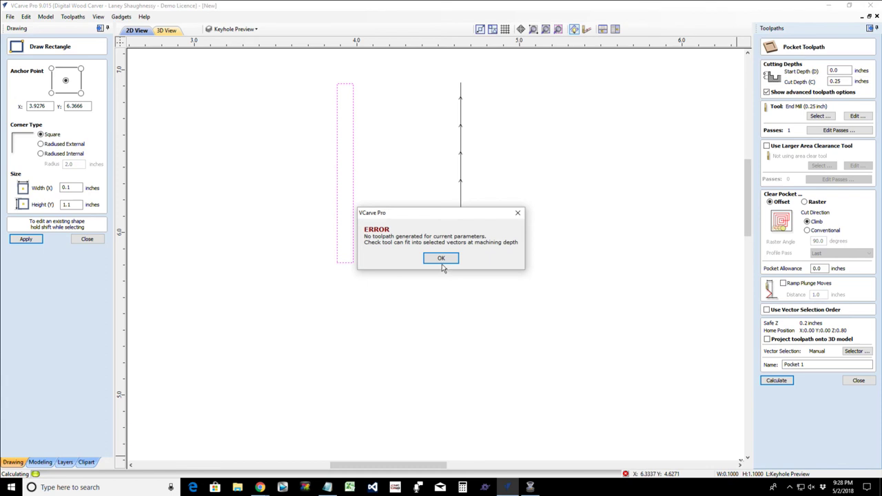
pyautogui.click(441, 259)
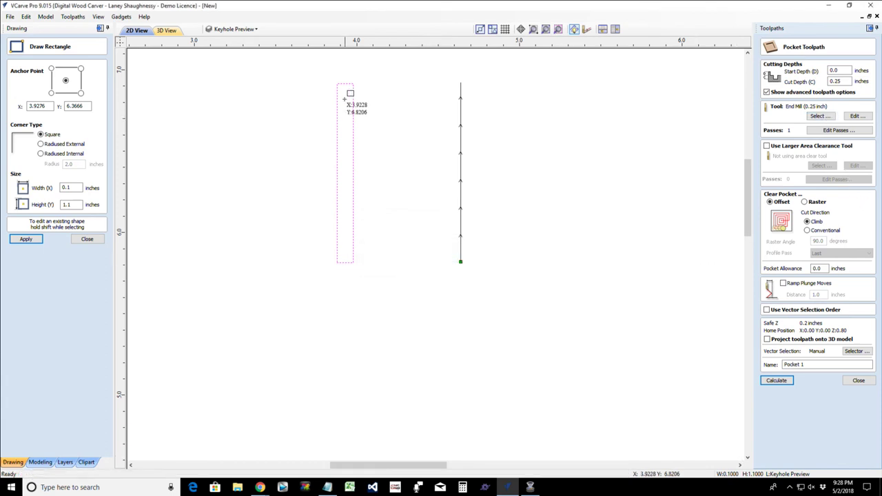
# - Set the rectangle's width to 0.25 inches and calculate its pocket toolpath
pyautogui.moveTo(73, 188); pyautogui.dragTo(47, 191)
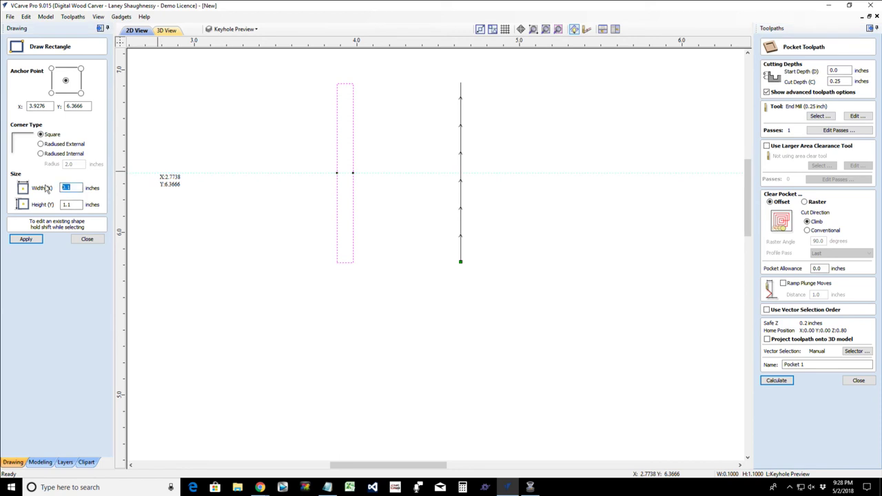
pyautogui.write('.25')
pyautogui.click(20, 240)
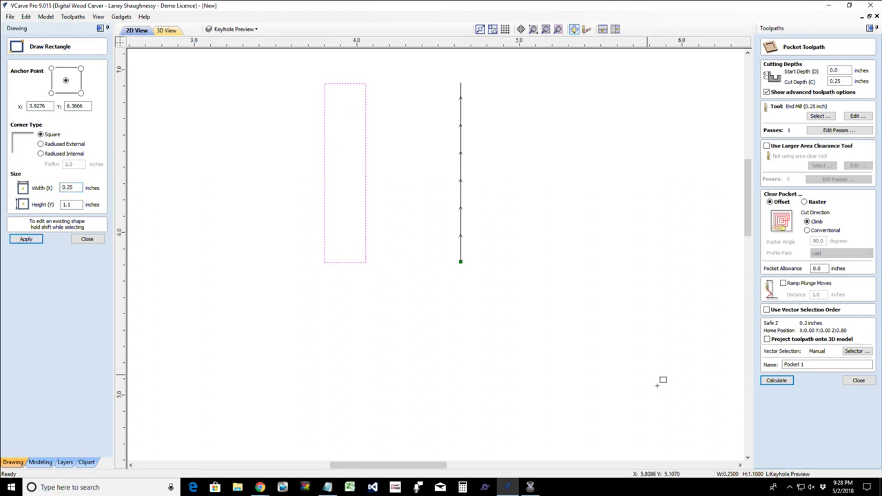
pyautogui.click(773, 381)
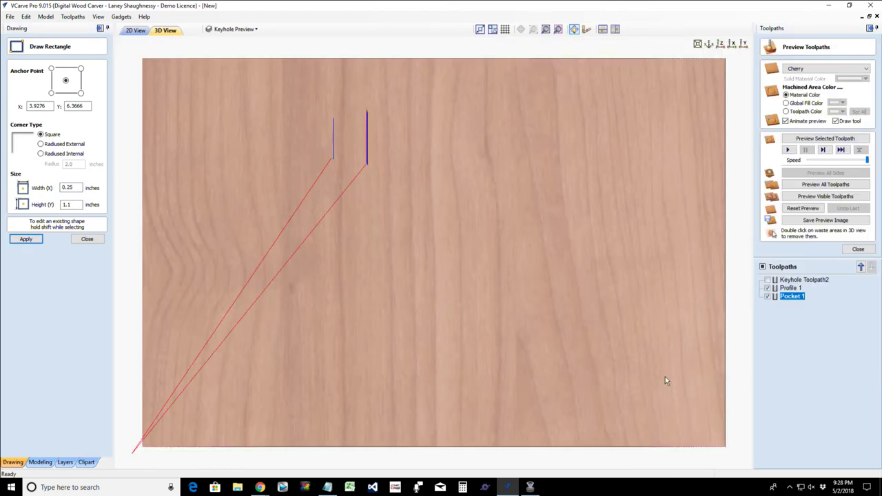
# - Hide Profile 1 and inspect the Pocket 1 toolpath in 3D
pyautogui.click(768, 288)
pyautogui.moveTo(370, 363); pyautogui.dragTo(193, 227)
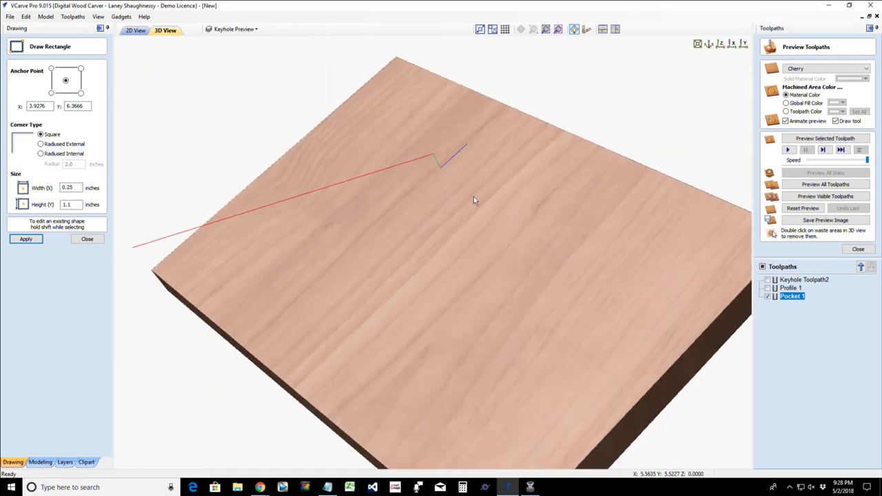
pyautogui.click(769, 296)
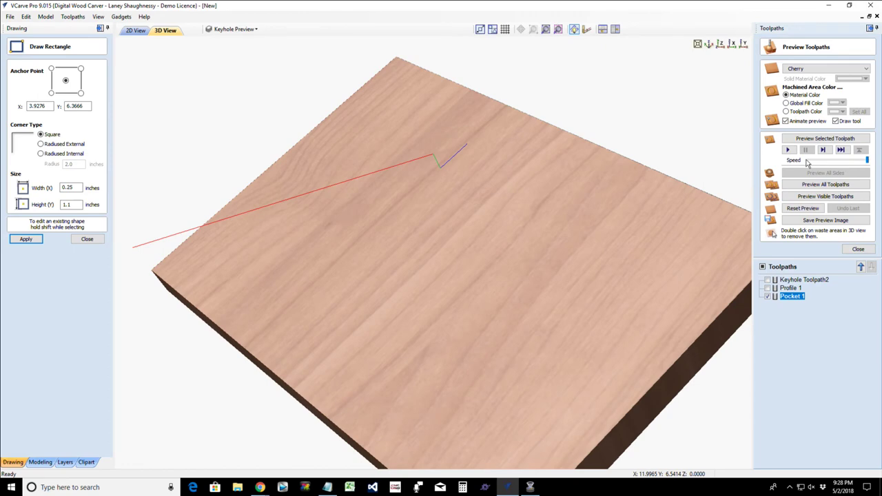
# - Simulate the Pocket 1 toolpath at a slow preview speed and inspect the machined slot from several angles
pyautogui.moveTo(868, 162); pyautogui.dragTo(762, 175)
pyautogui.click(796, 142)
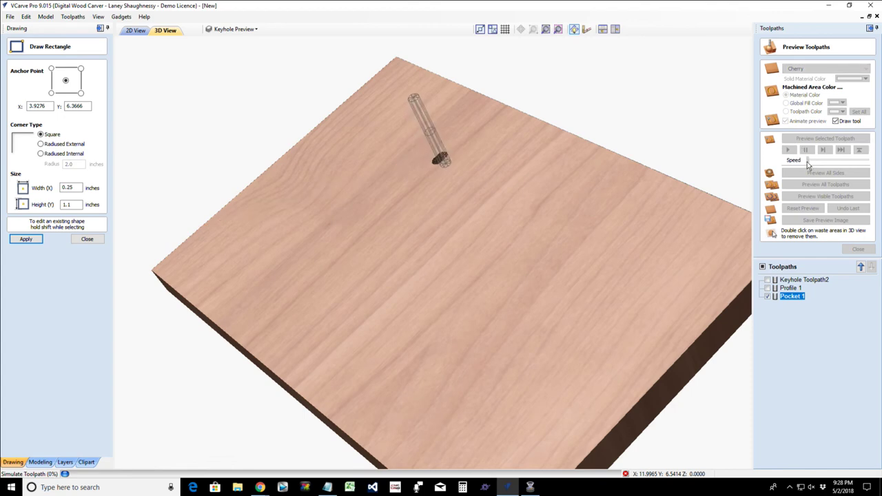
pyautogui.click(814, 161)
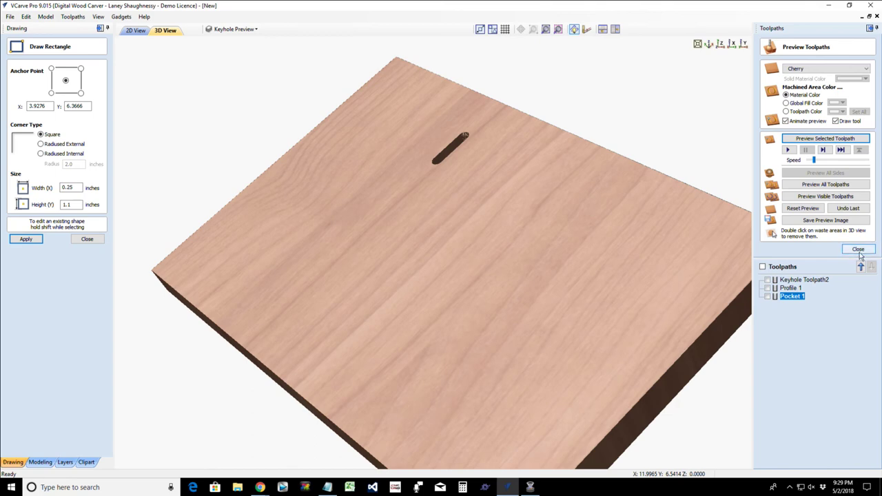
pyautogui.moveTo(455, 296); pyautogui.dragTo(570, 281)
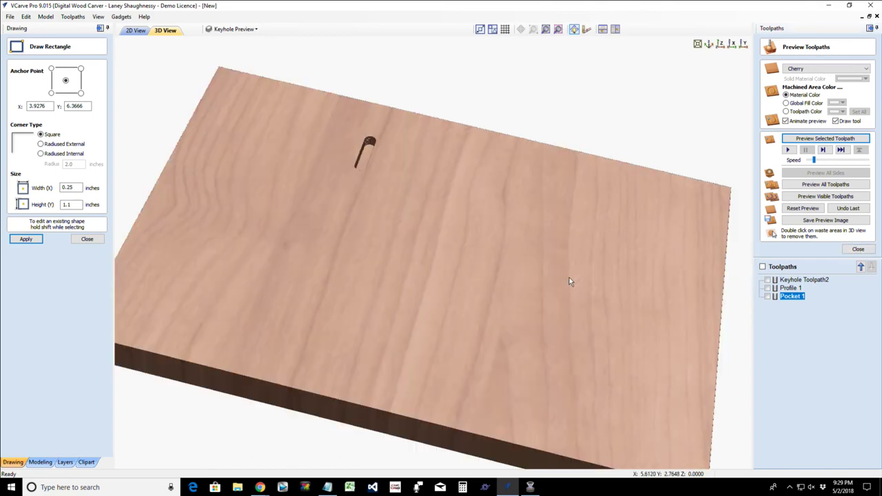
pyautogui.moveTo(478, 308); pyautogui.dragTo(775, 279)
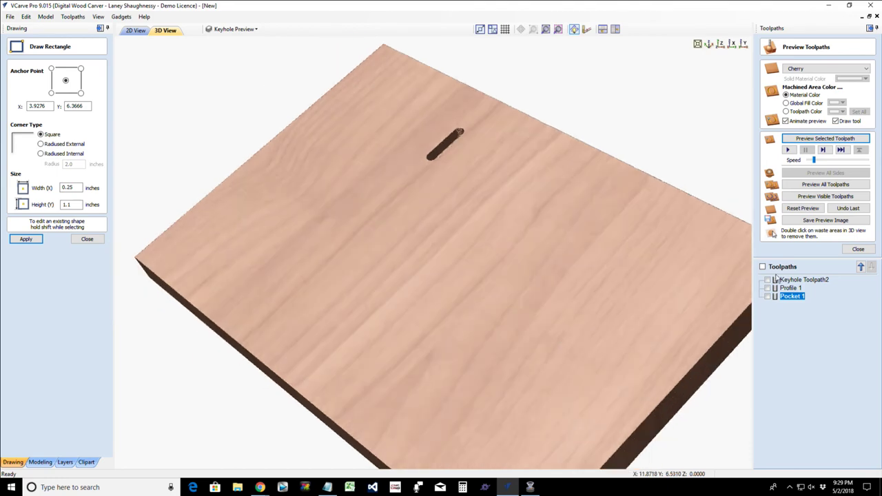
pyautogui.click(857, 249)
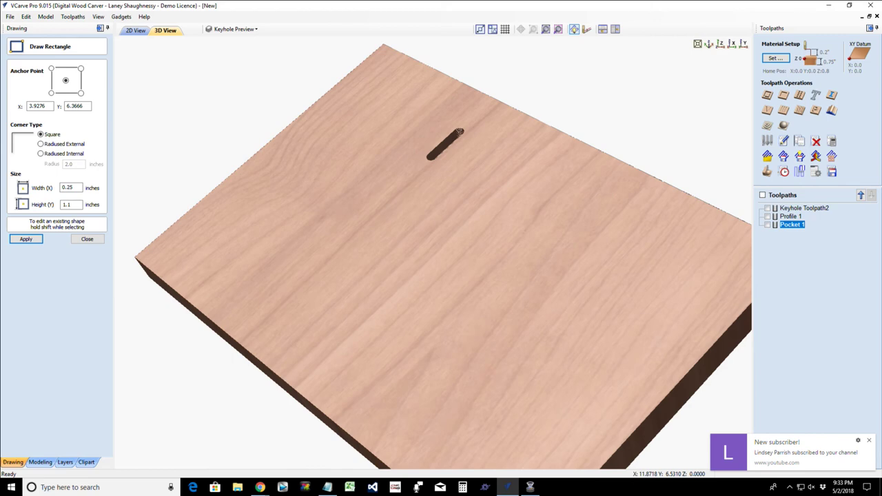
# - Return to the 2D drawing and finish the rectangle drawing tool
pyautogui.click(137, 30)
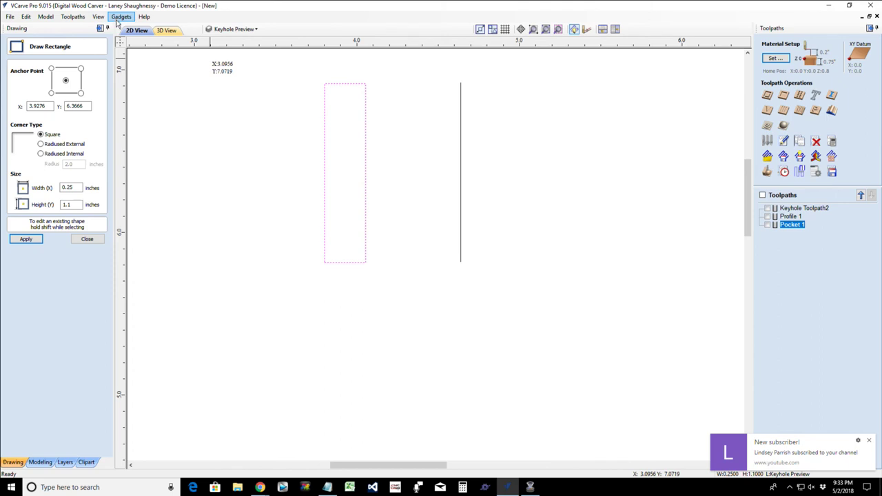
pyautogui.click(85, 239)
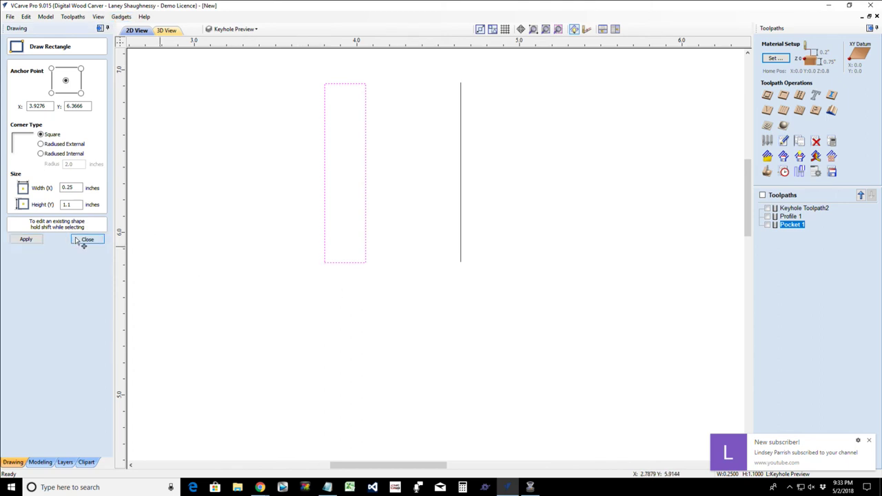
pyautogui.click(326, 95)
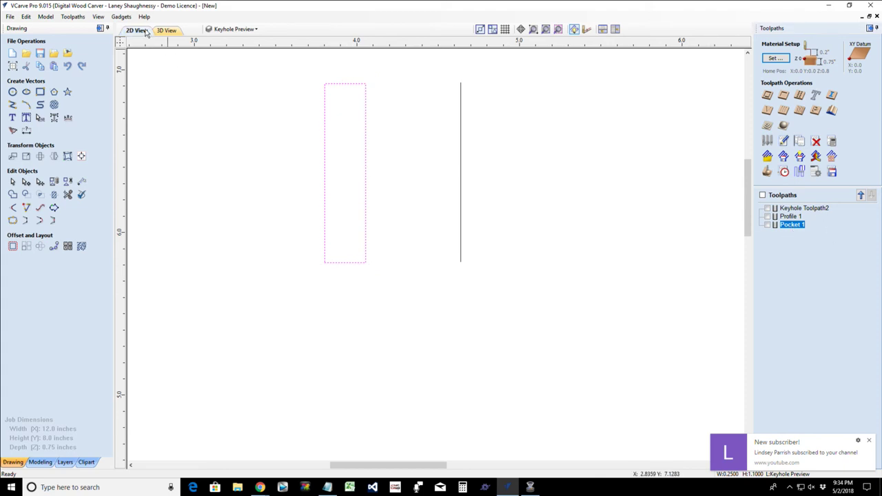
# - Reset the 3D preview and simulate Pocket 1 again at a faster animation speed
pyautogui.click(165, 31)
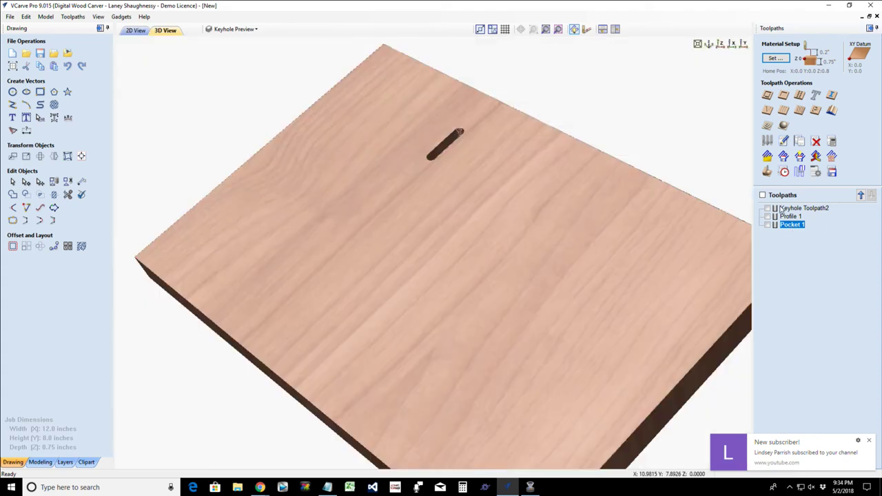
pyautogui.click(768, 172)
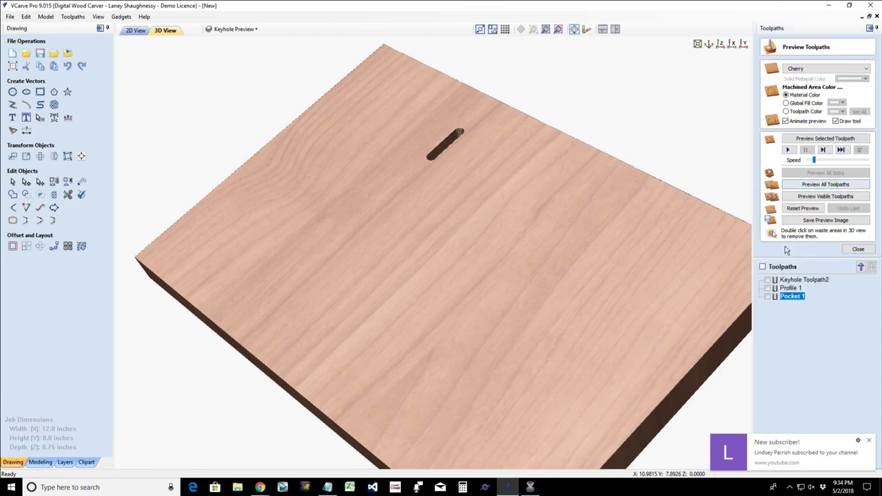
pyautogui.click(812, 209)
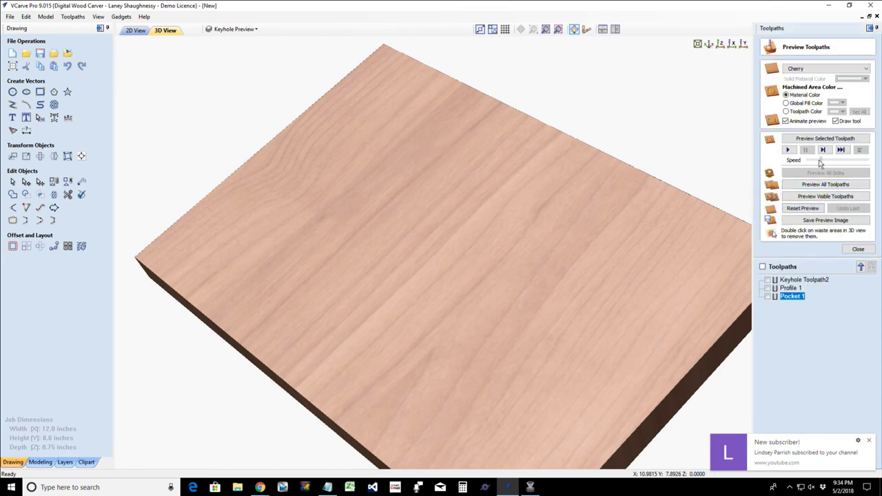
pyautogui.moveTo(814, 160); pyautogui.dragTo(835, 160)
pyautogui.click(813, 140)
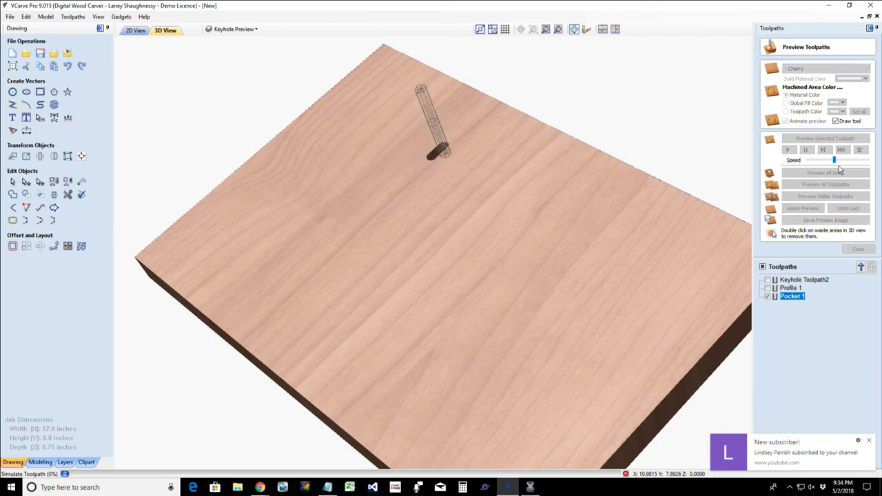
pyautogui.moveTo(834, 160); pyautogui.dragTo(842, 160)
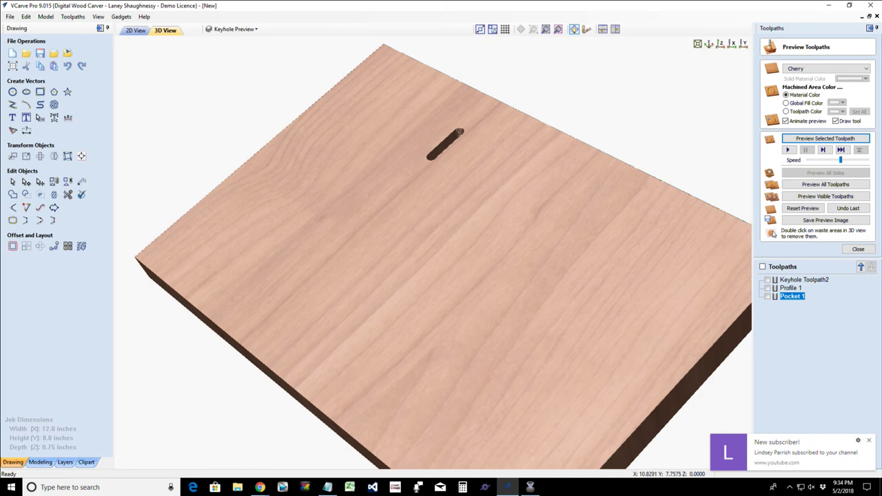
# - Switch to Chrome, look through the Amazon search results for powered USB hubs, and close that browser window
pyautogui.hotkey('alt', 'Tab')
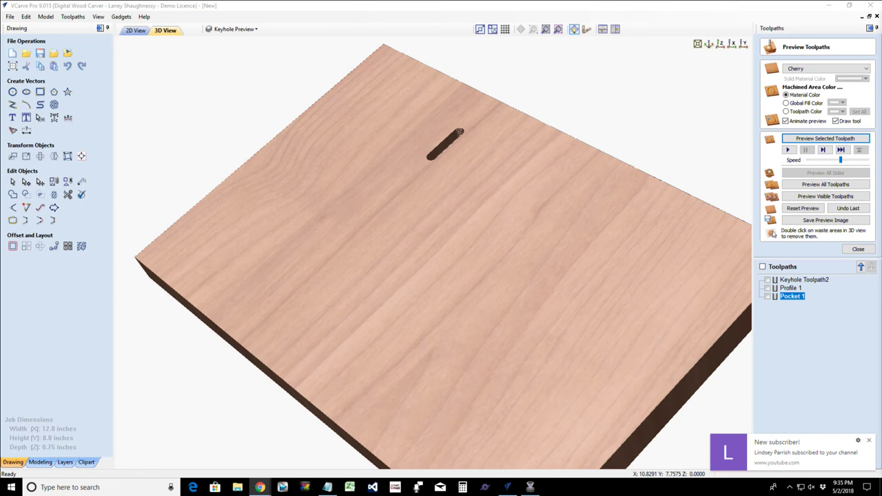
pyautogui.hotkey('alt', 'Tab')
pyautogui.scroll(-1, 287, 269)
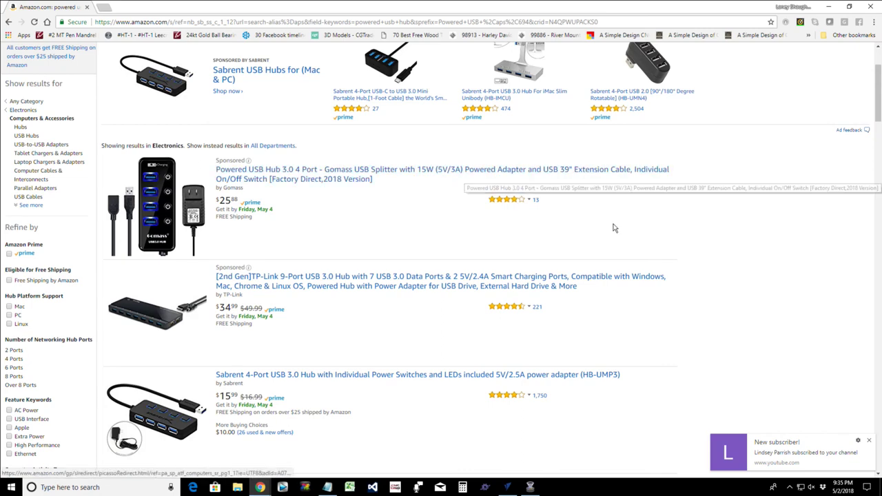
pyautogui.scroll(-2, 210, 254)
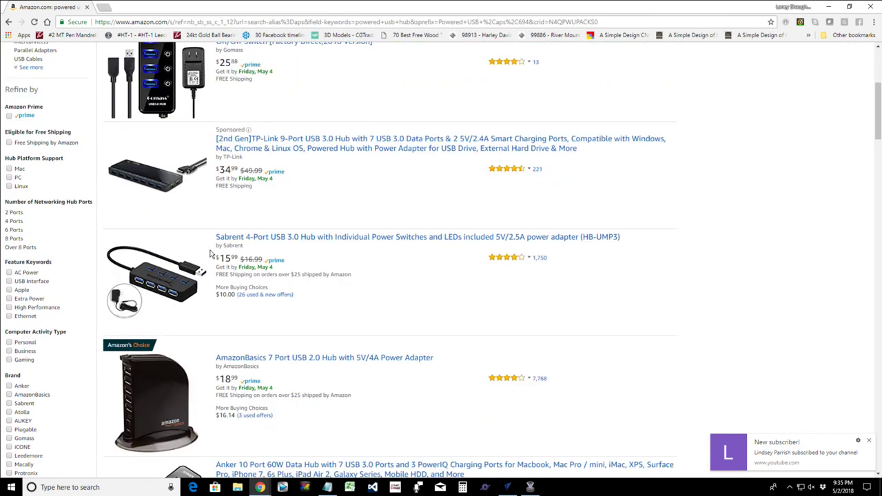
pyautogui.scroll(-5, 210, 254)
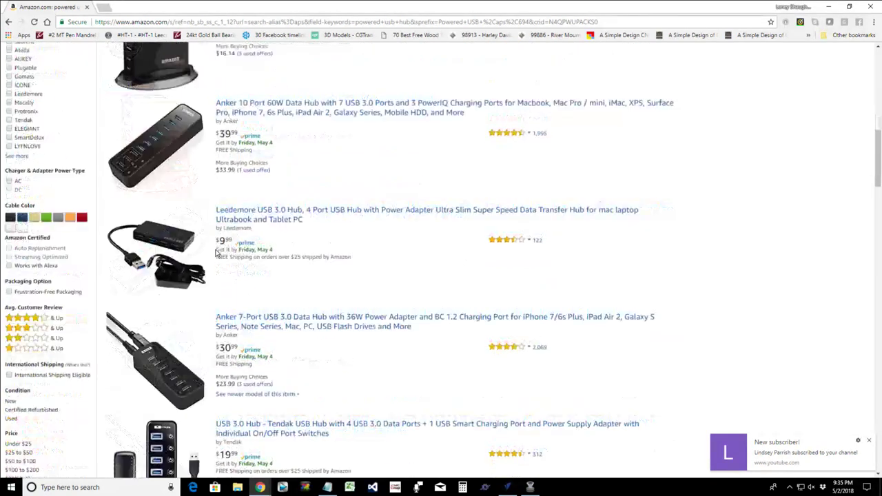
pyautogui.scroll(-1, 216, 254)
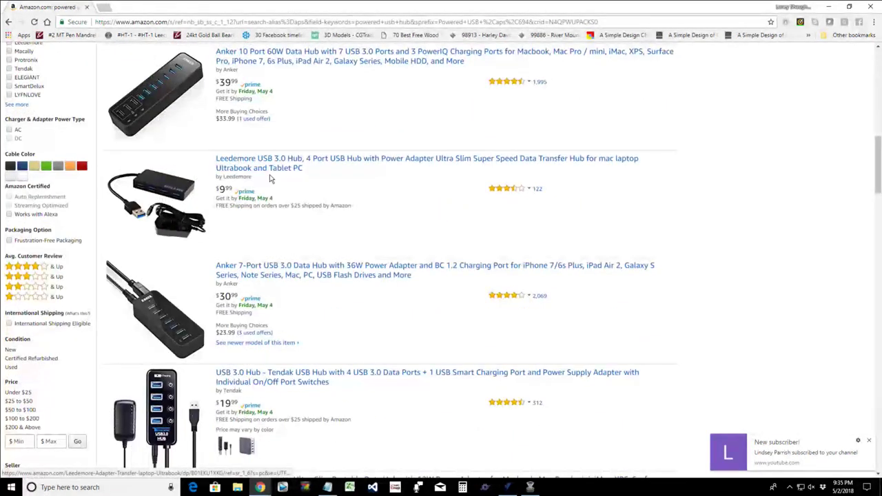
pyautogui.scroll(-1, 287, 228)
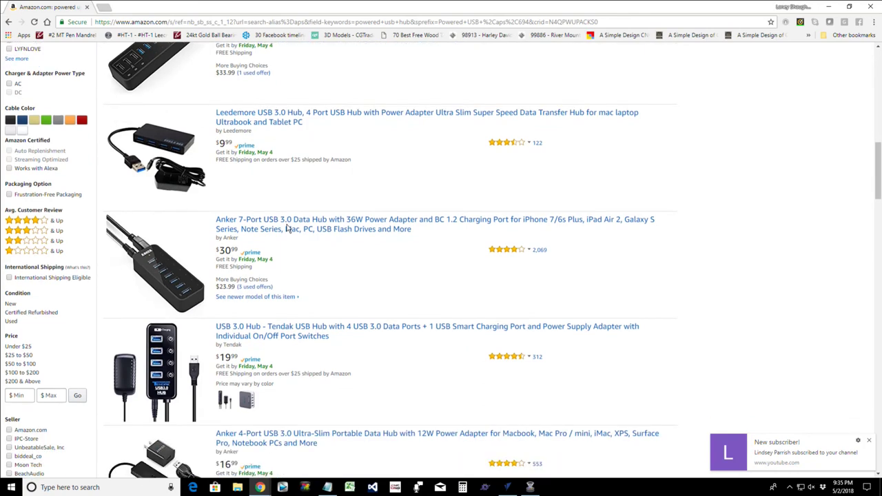
pyautogui.scroll(-2, 288, 228)
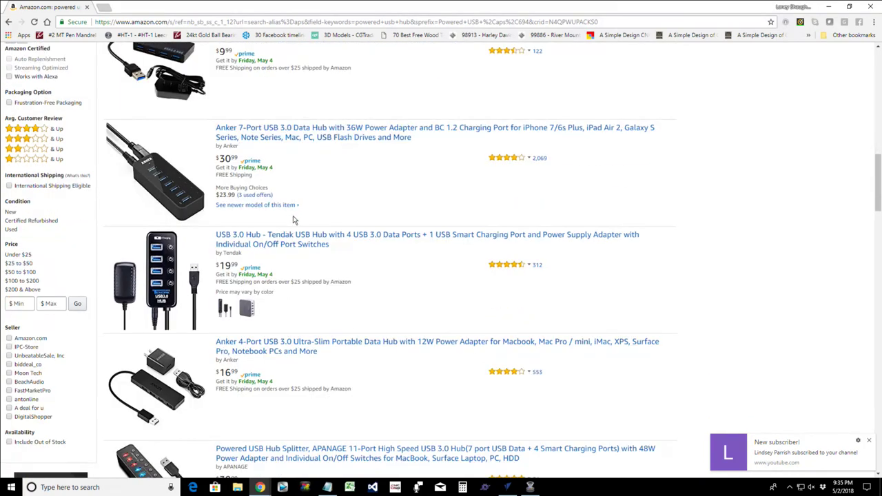
pyautogui.scroll(-1, 307, 250)
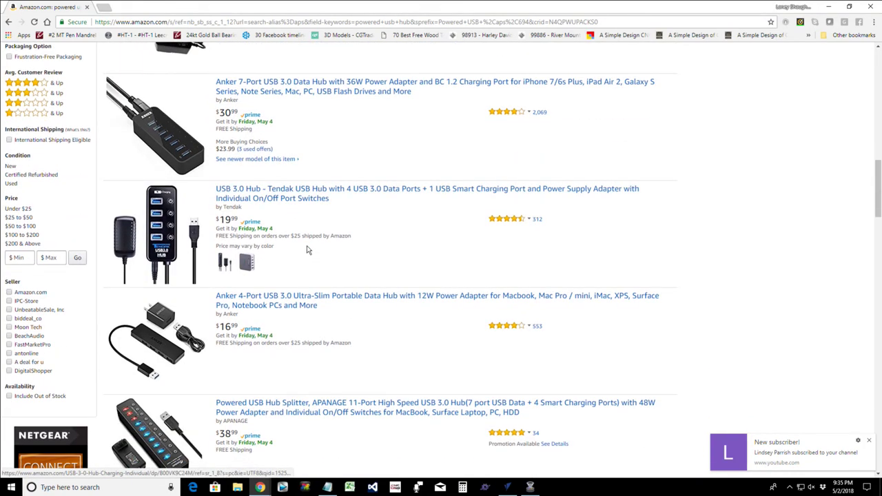
pyautogui.scroll(-1, 308, 250)
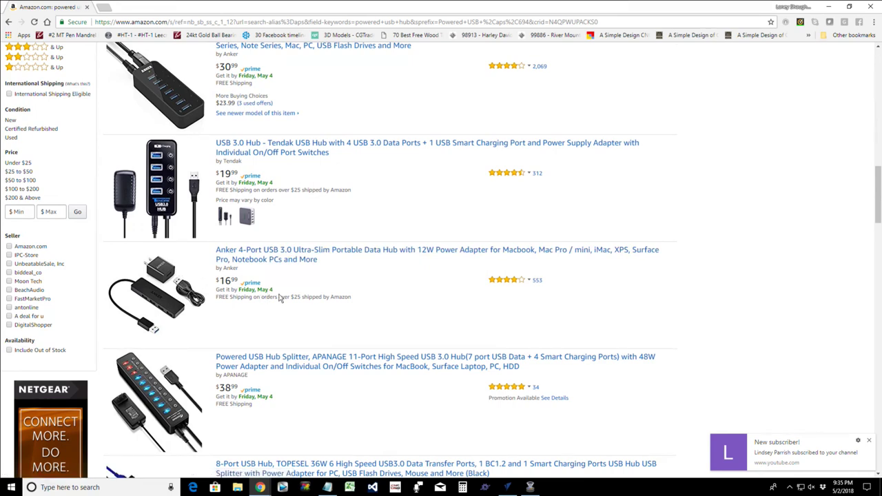
pyautogui.scroll(-1, 282, 297)
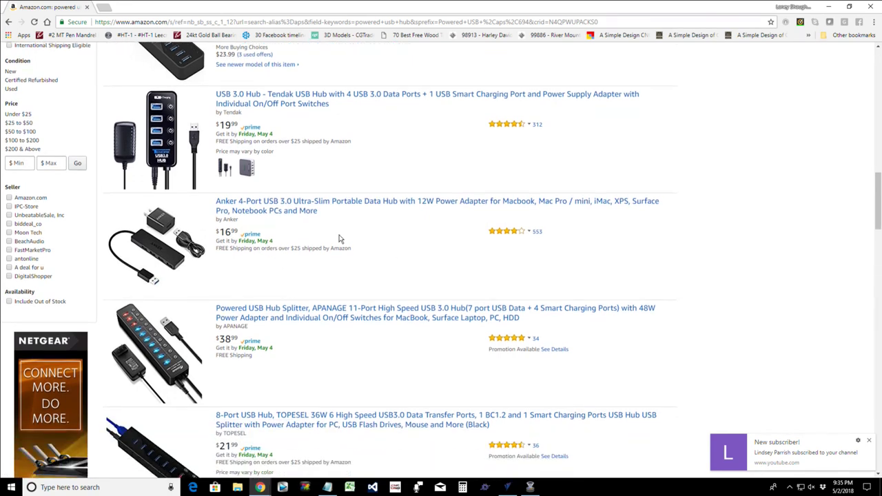
pyautogui.scroll(-4, 340, 239)
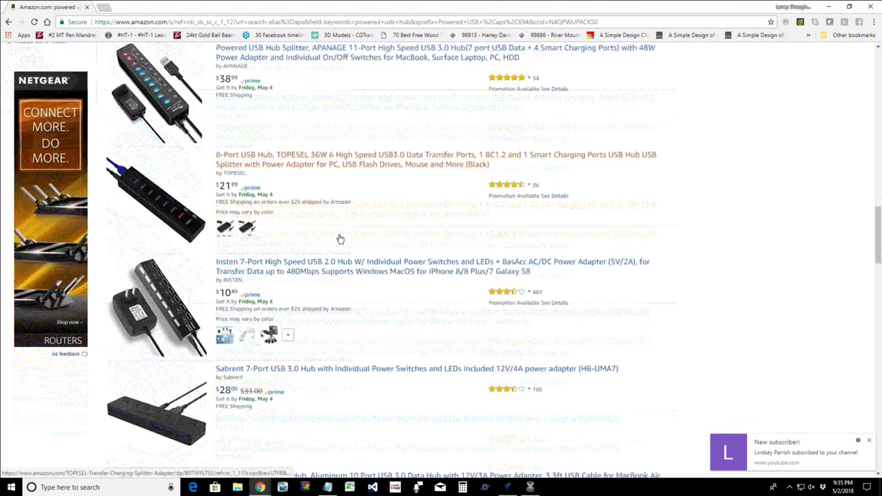
pyautogui.scroll(4, 339, 236)
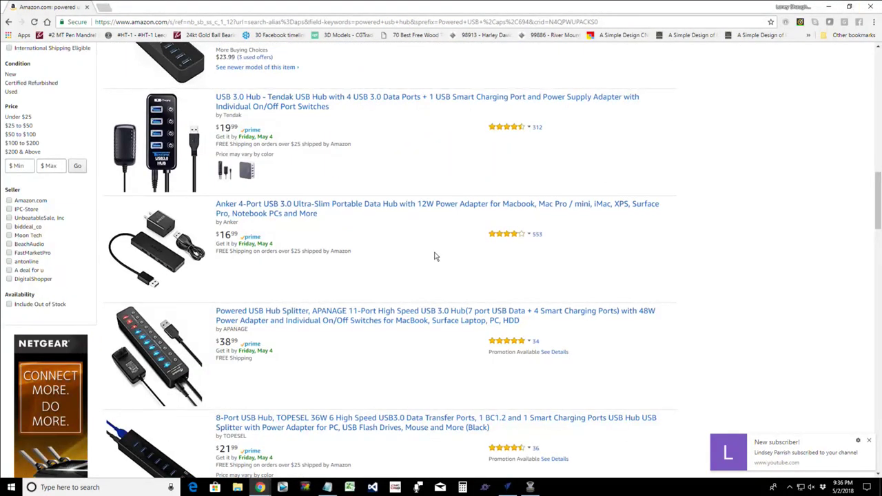
pyautogui.scroll(1, 410, 266)
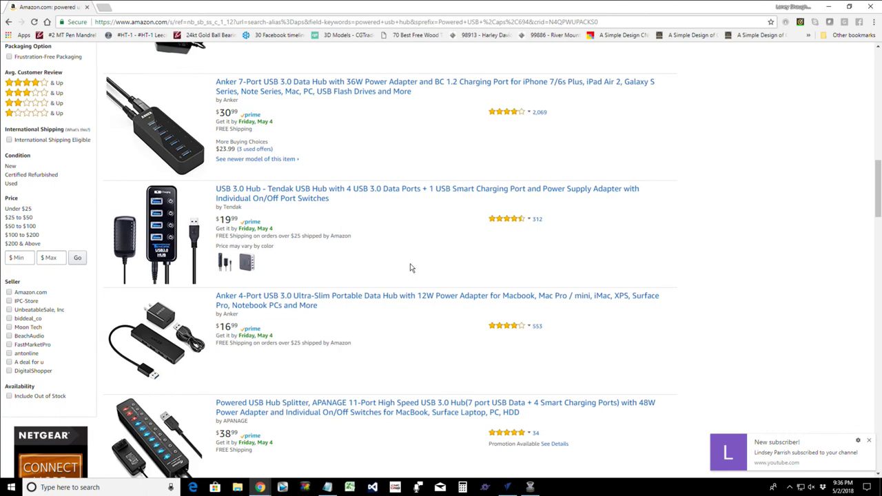
pyautogui.scroll(9, 409, 267)
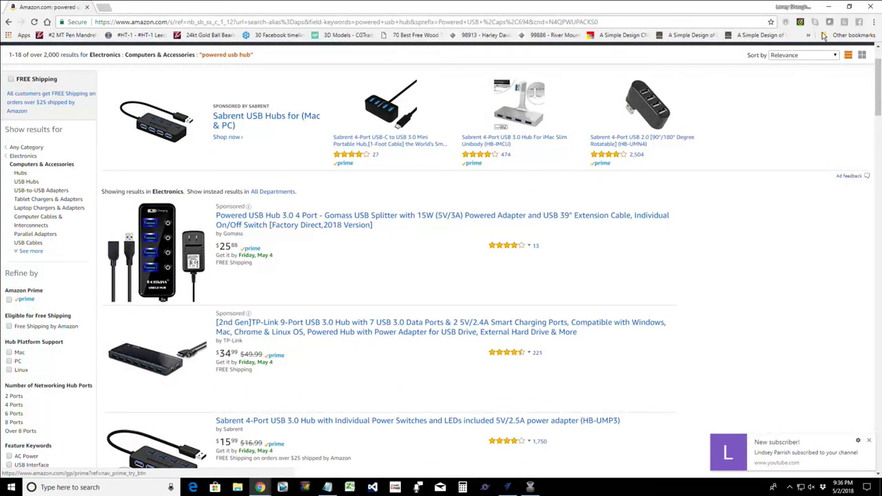
pyautogui.click(869, 8)
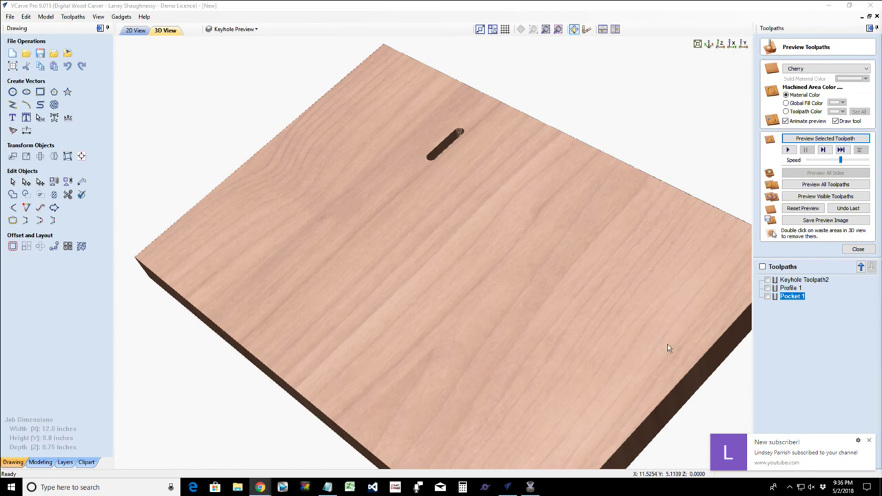
# - Review the list of installed gadgets and the option for installing a new one
pyautogui.click(121, 16)
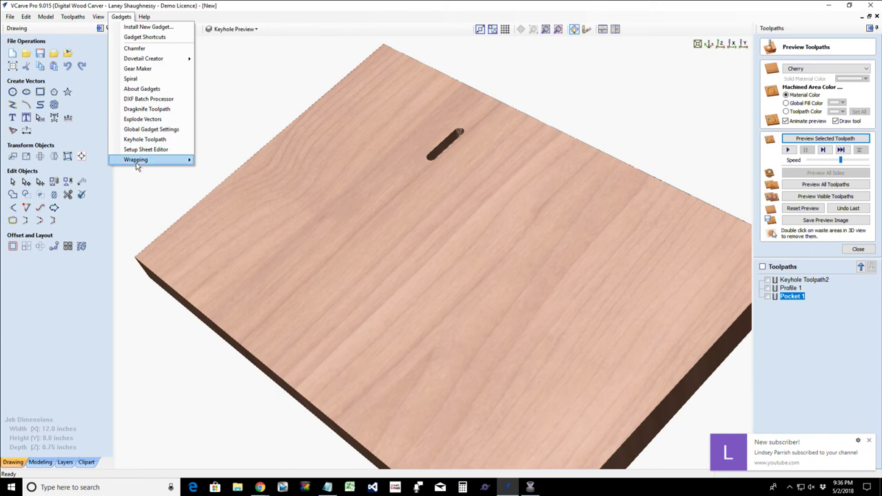
pyautogui.moveTo(137, 166)
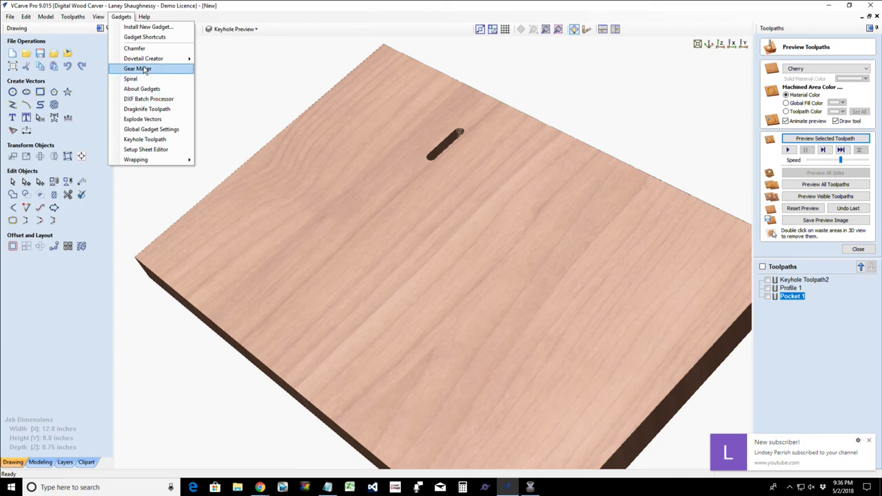
pyautogui.moveTo(144, 61)
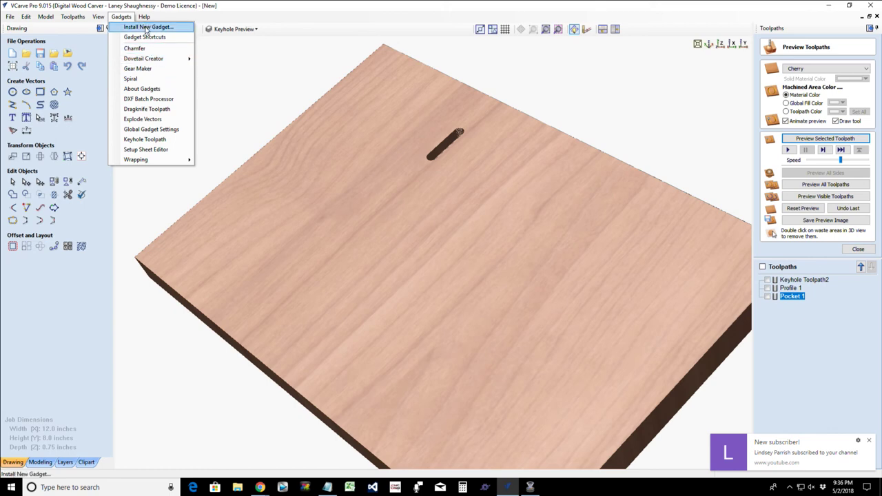
# - Switch to Chrome and open the vectric.com website in a new browser tab
pyautogui.click(261, 488)
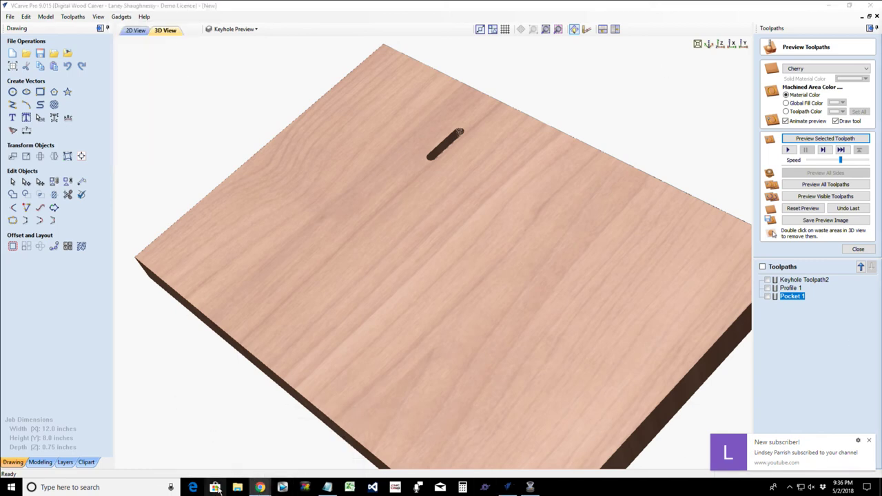
pyautogui.moveTo(261, 488)
pyautogui.click(298, 453)
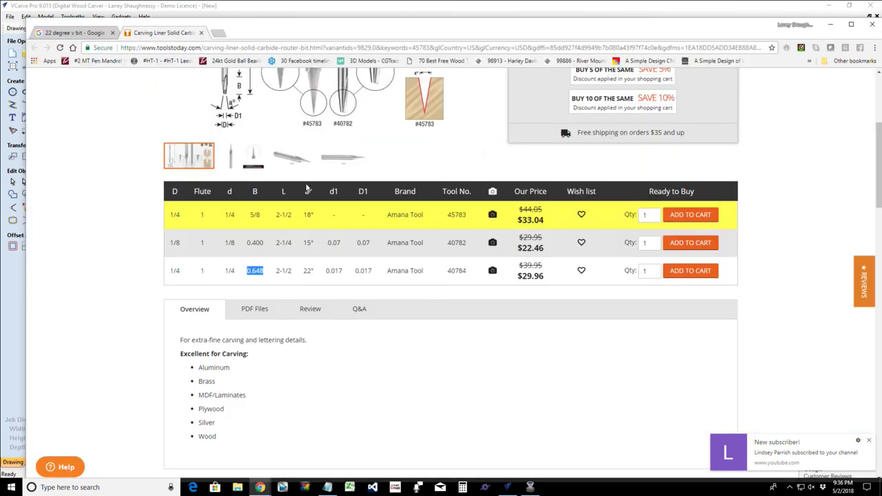
pyautogui.click(218, 34)
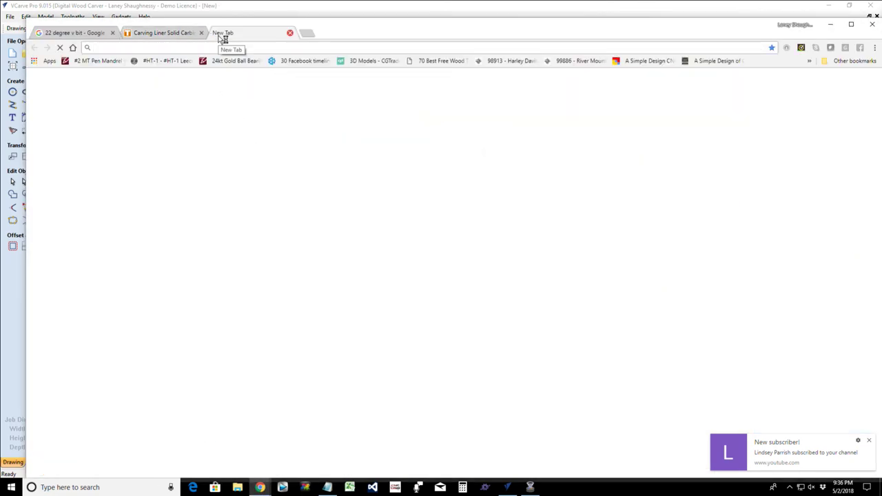
pyautogui.write('vec')
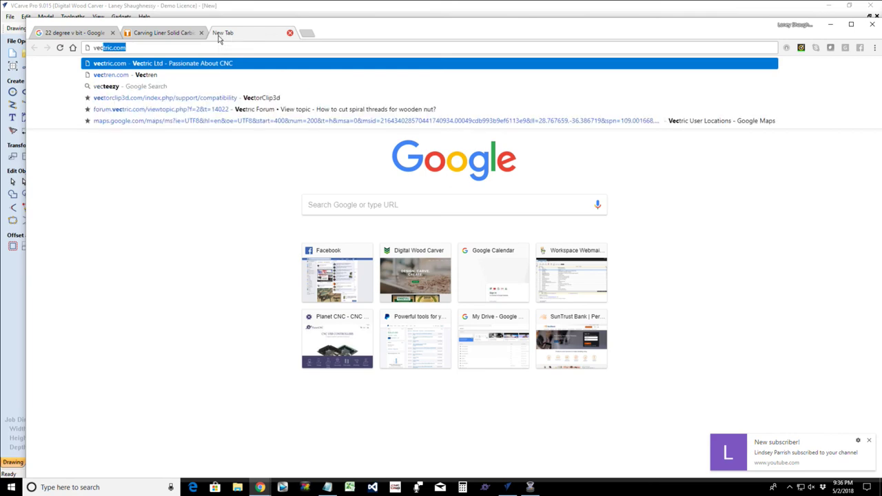
pyautogui.write('tric.com')
pyautogui.press('Return')
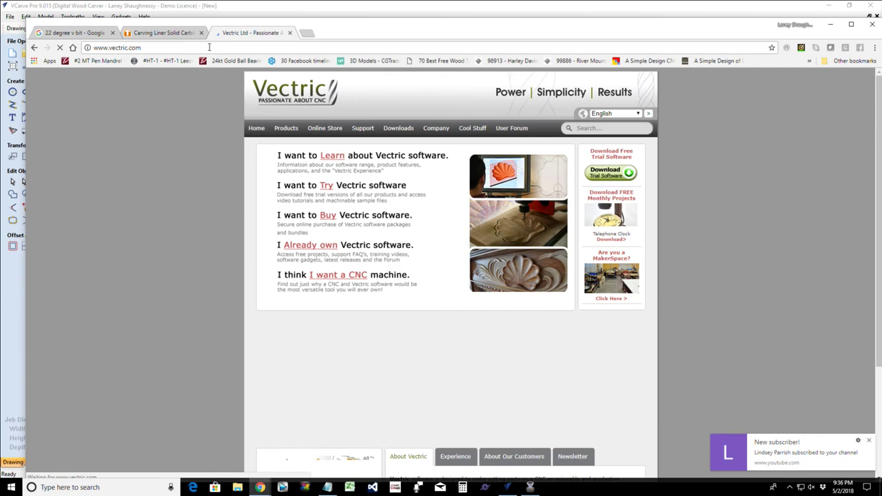
# - Open Vectric's Tips & Tricks Videos support page and look through the tutorials listed under All Categories
pyautogui.moveTo(367, 131)
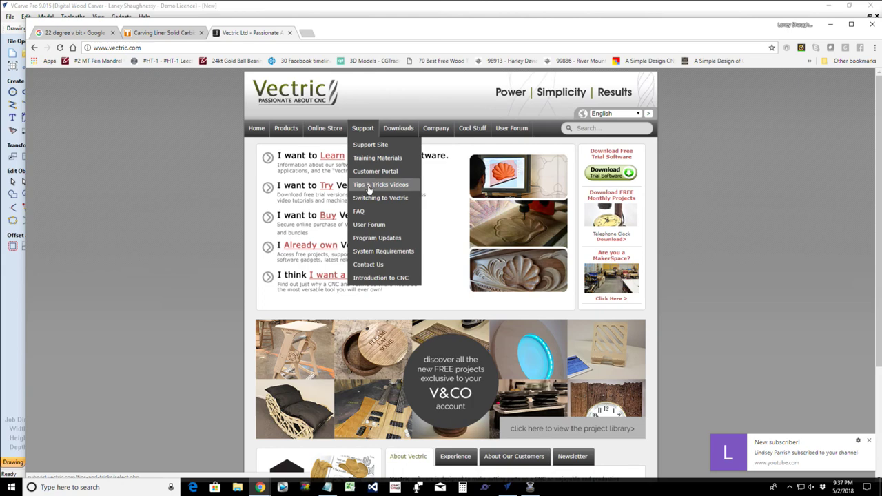
pyautogui.click(369, 185)
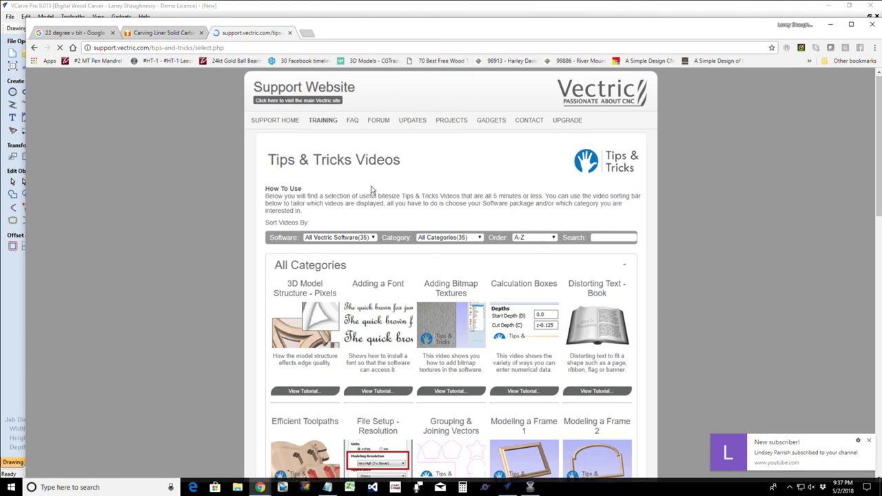
pyautogui.scroll(-3, 370, 190)
pyautogui.scroll(1, 371, 189)
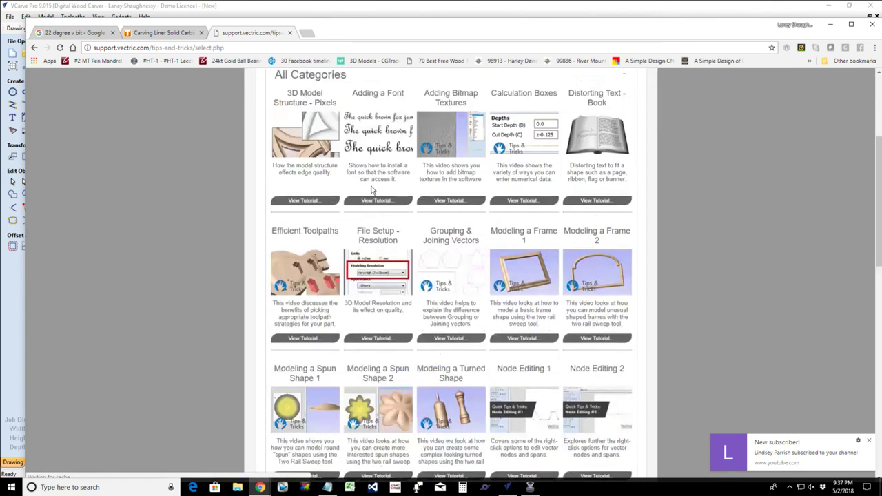
pyautogui.scroll(1, 371, 190)
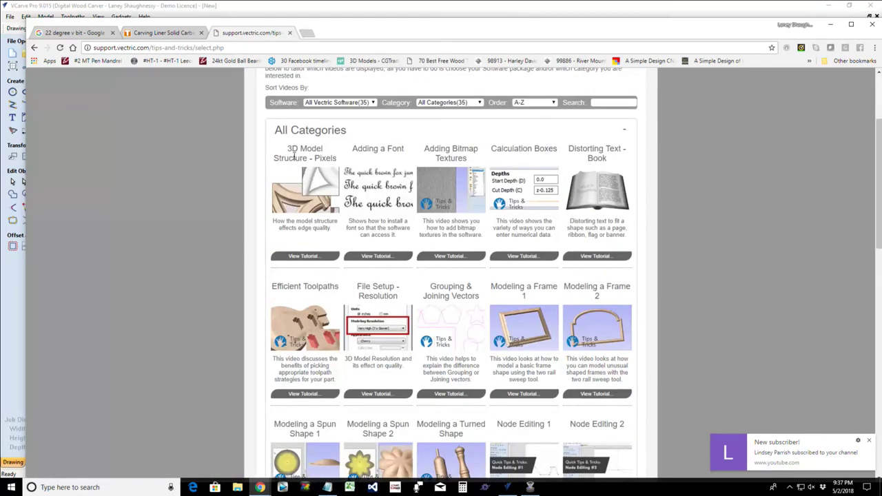
pyautogui.scroll(-3, 590, 314)
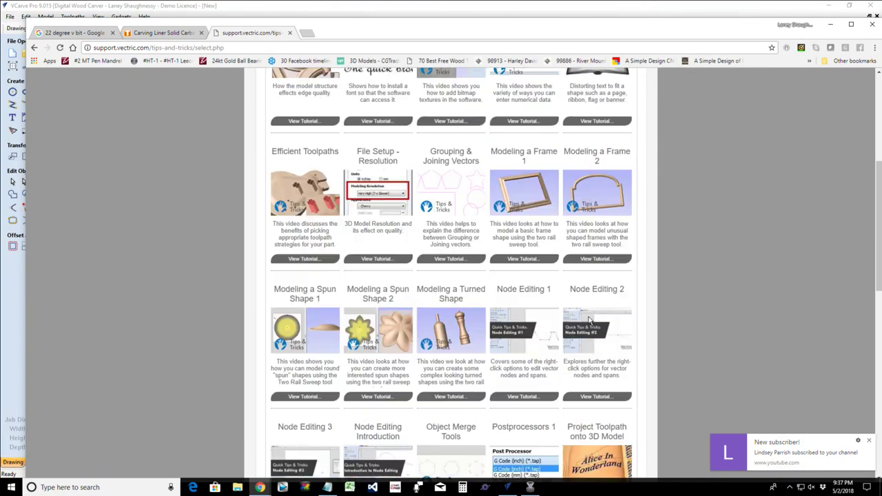
pyautogui.scroll(-3, 531, 283)
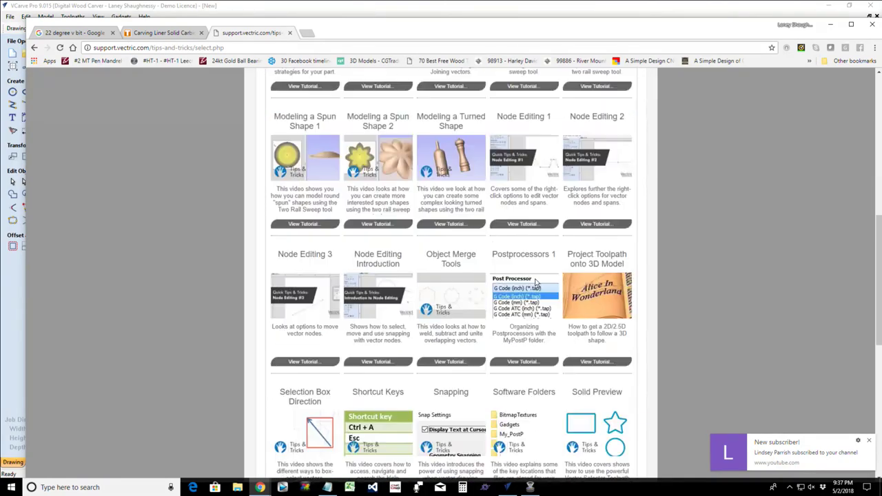
# - Look through the Vectric Tips & Tricks video list across all categories
pyautogui.scroll(-4, 532, 282)
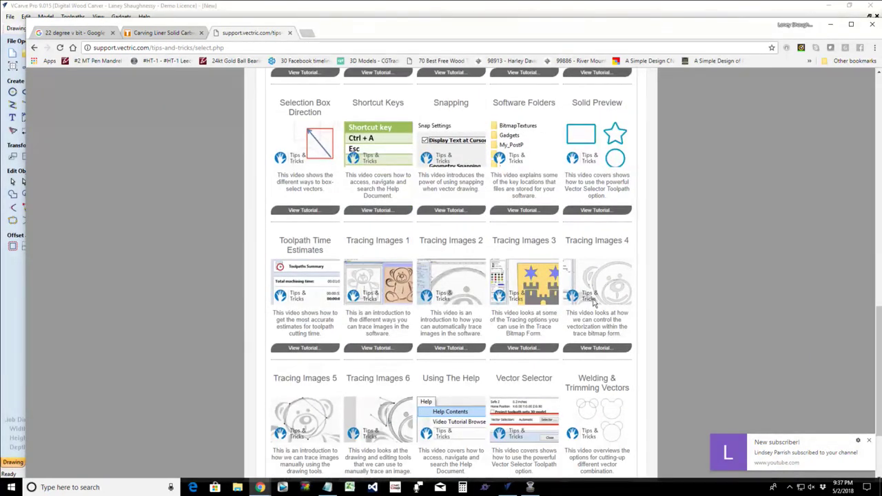
pyautogui.scroll(-3, 356, 310)
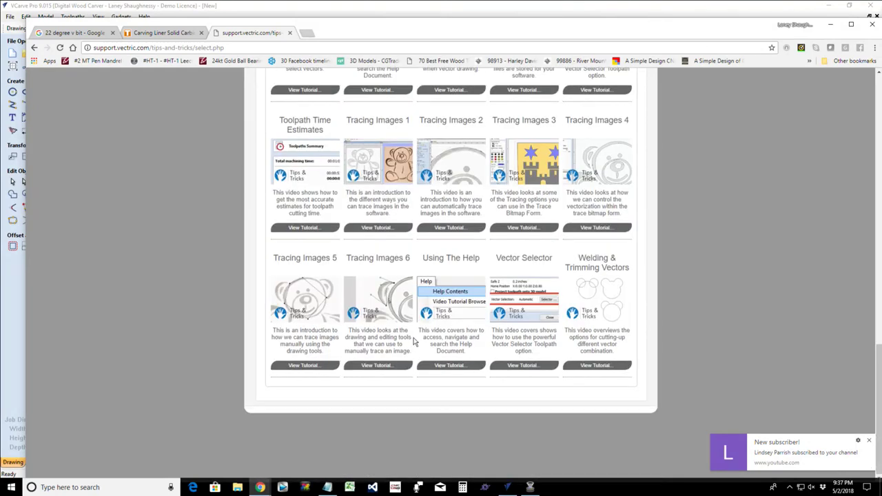
pyautogui.scroll(5, 413, 341)
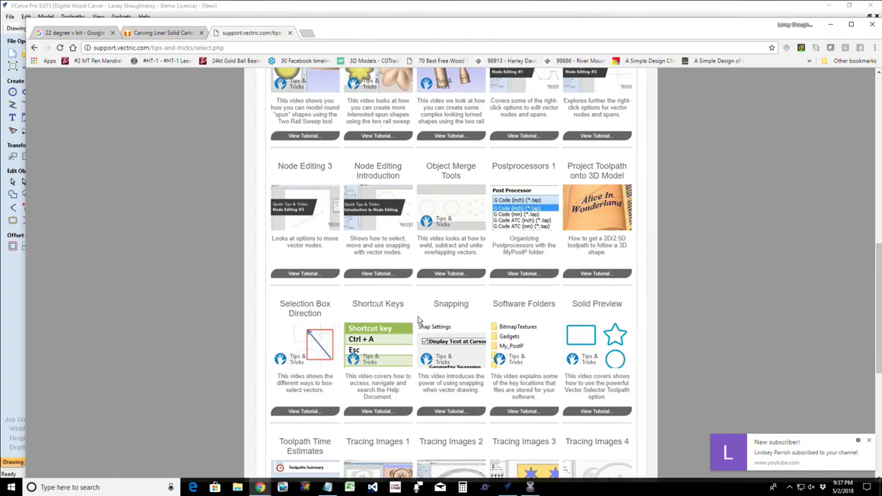
pyautogui.scroll(4, 419, 320)
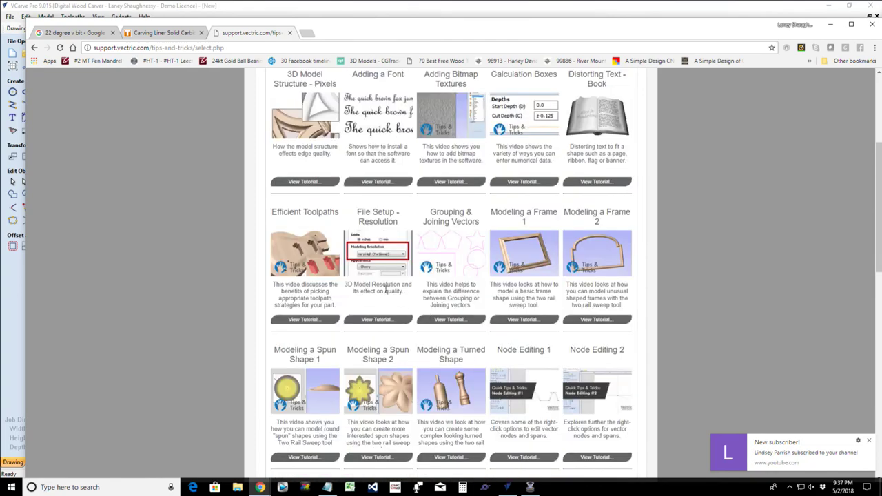
pyautogui.scroll(2, 324, 198)
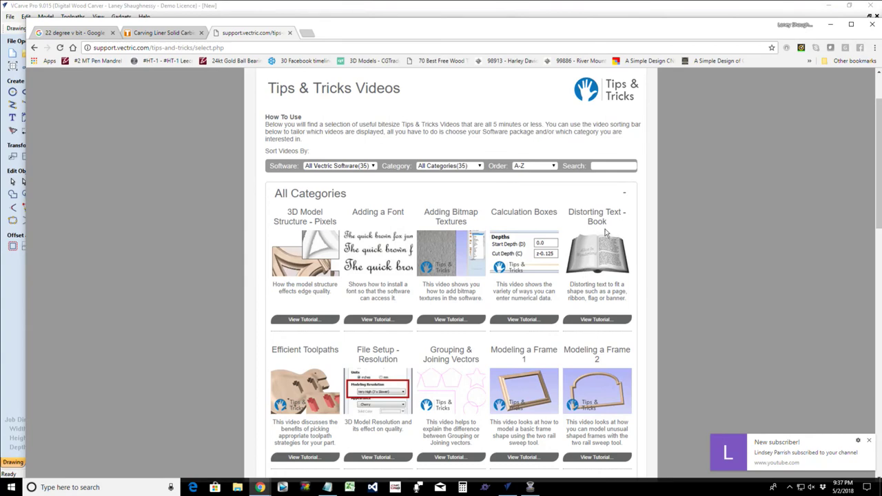
pyautogui.scroll(1, 607, 235)
# - Return to the Vectric home page and open the Gadgets Library from the site's gadget downloads
pyautogui.click(34, 48)
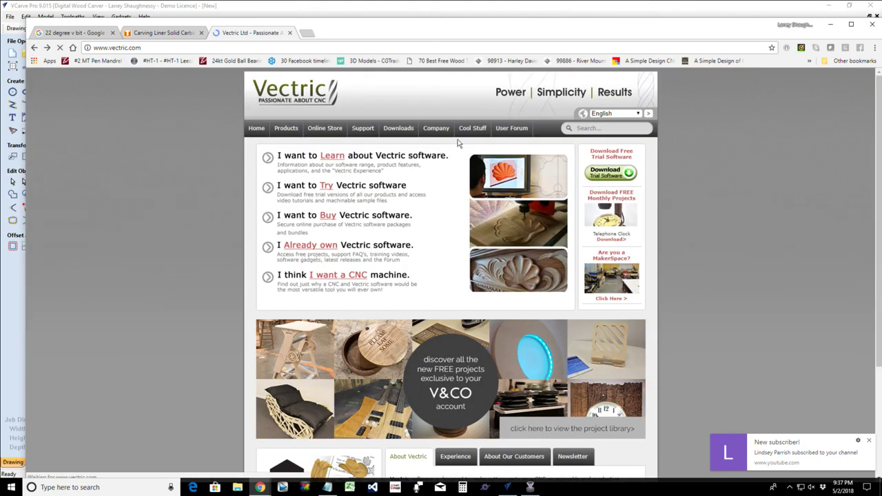
pyautogui.moveTo(457, 139)
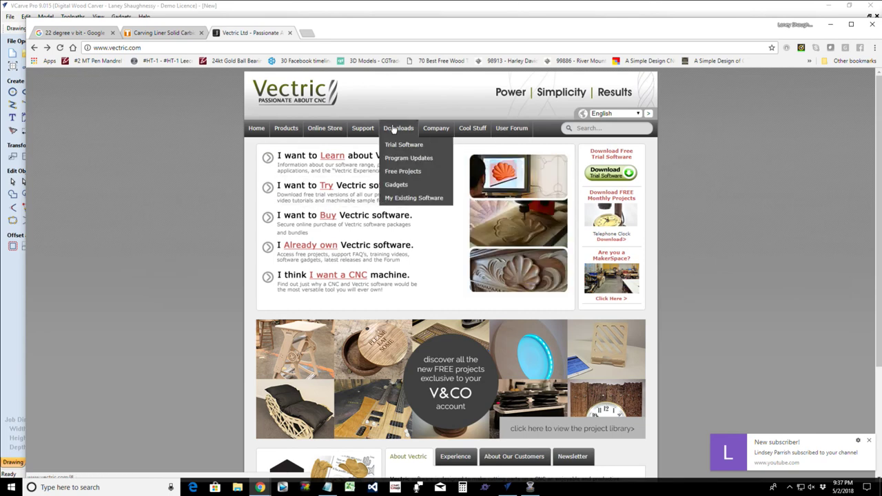
pyautogui.click(396, 185)
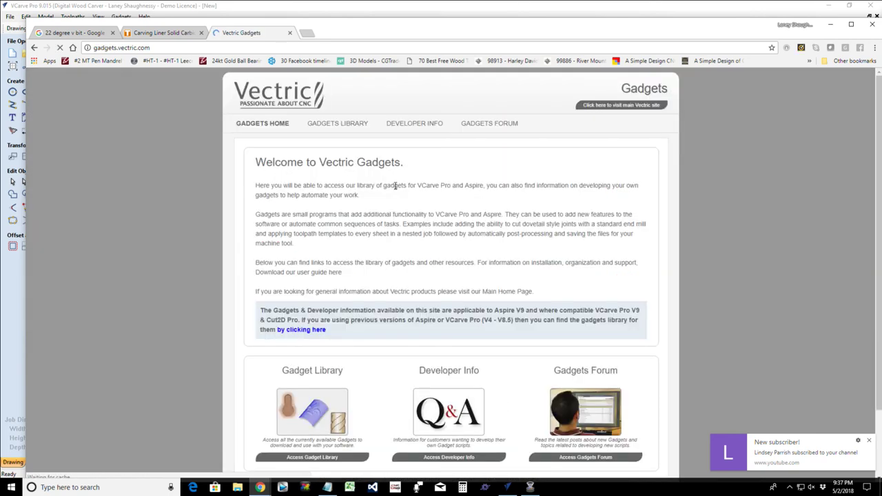
pyautogui.click(346, 126)
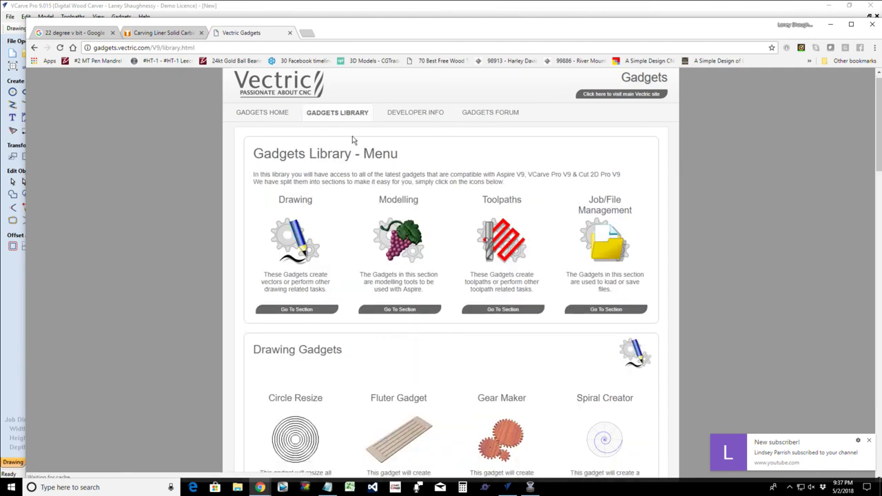
# - Examine the drawing, modelling and toolpath gadgets offered in the Gadgets Library
pyautogui.scroll(-3, 352, 140)
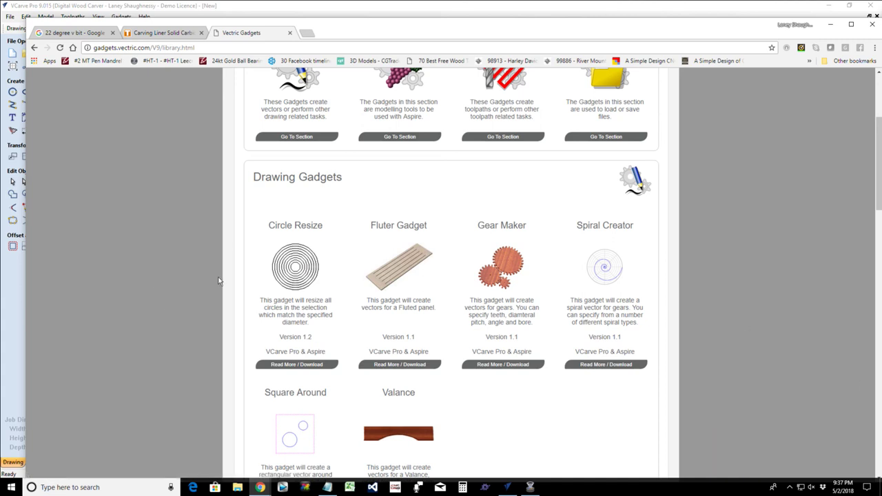
pyautogui.scroll(-3, 403, 259)
pyautogui.scroll(-1, 404, 259)
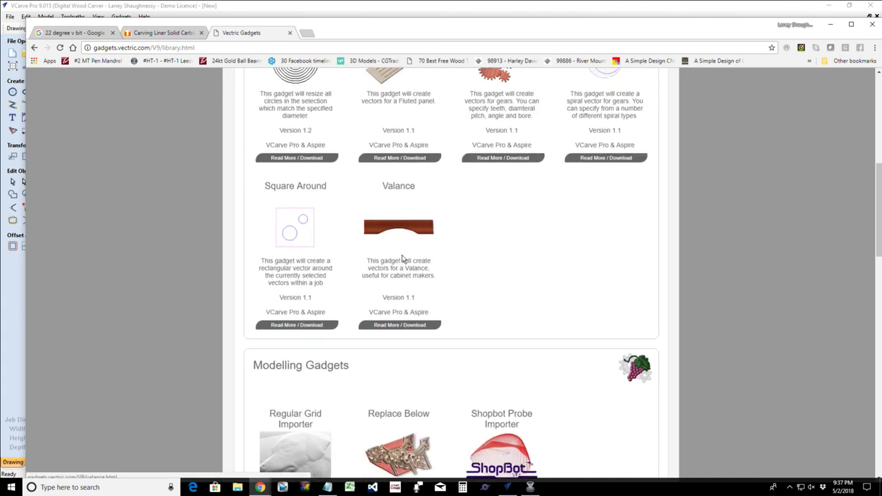
pyautogui.scroll(-1, 357, 353)
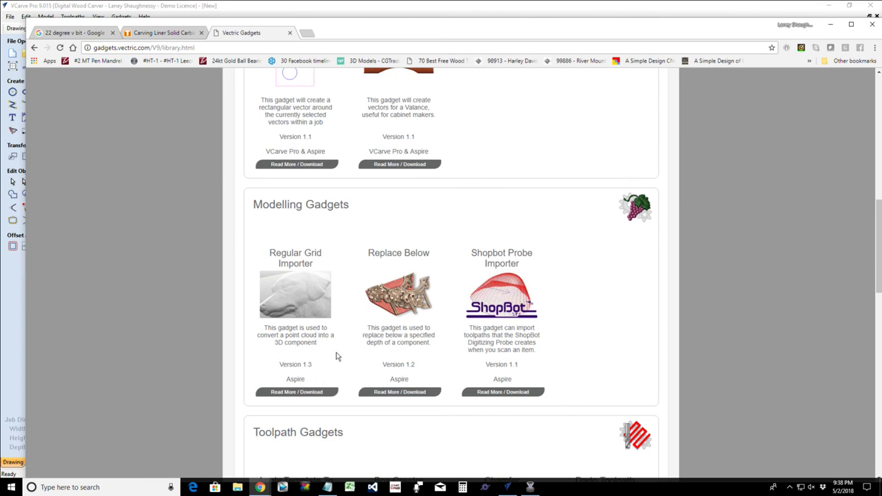
pyautogui.scroll(-2, 336, 356)
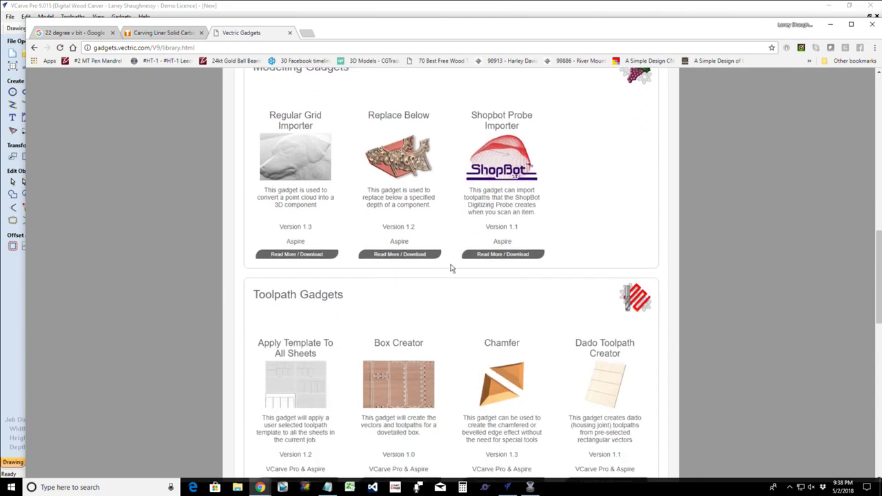
pyautogui.scroll(-3, 416, 294)
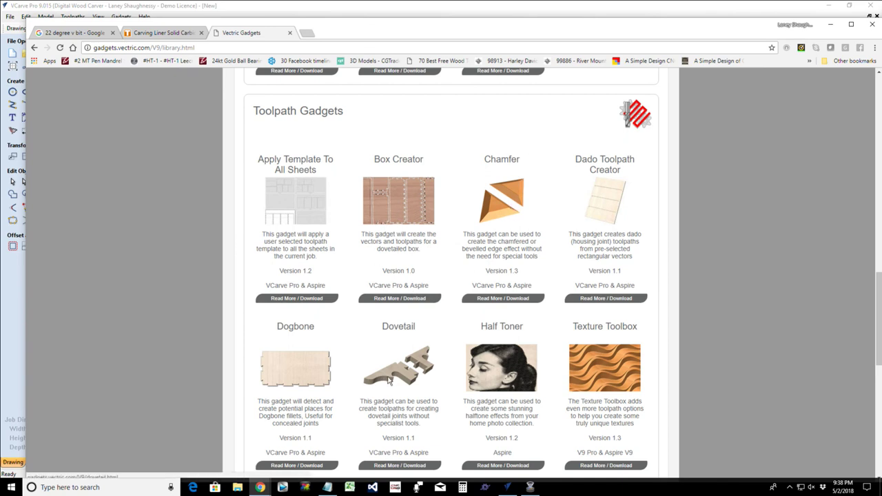
pyautogui.scroll(-2, 388, 382)
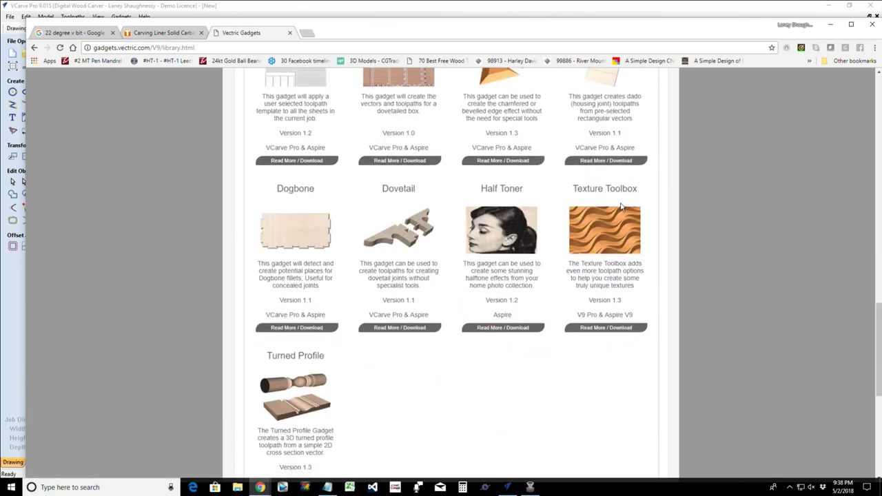
# - Open the Half Toner gadget page and highlight its overview and how-it-works text while reading
pyautogui.click(492, 237)
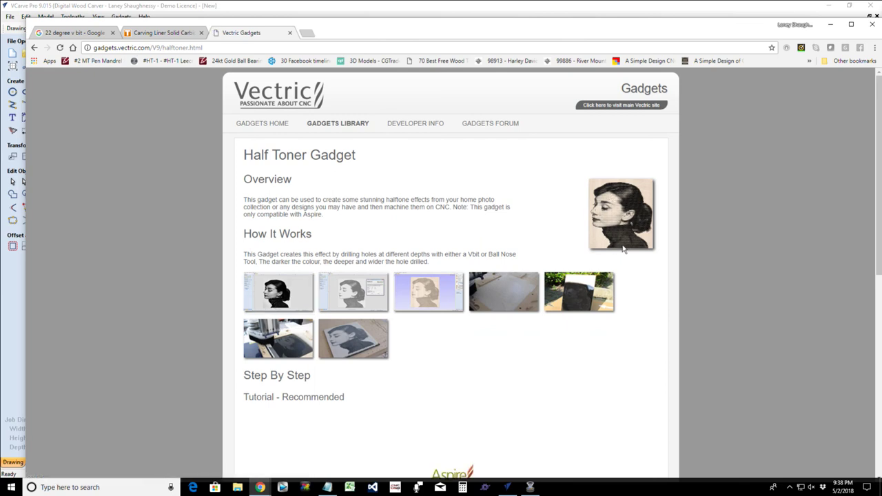
pyautogui.moveTo(302, 200); pyautogui.dragTo(433, 222)
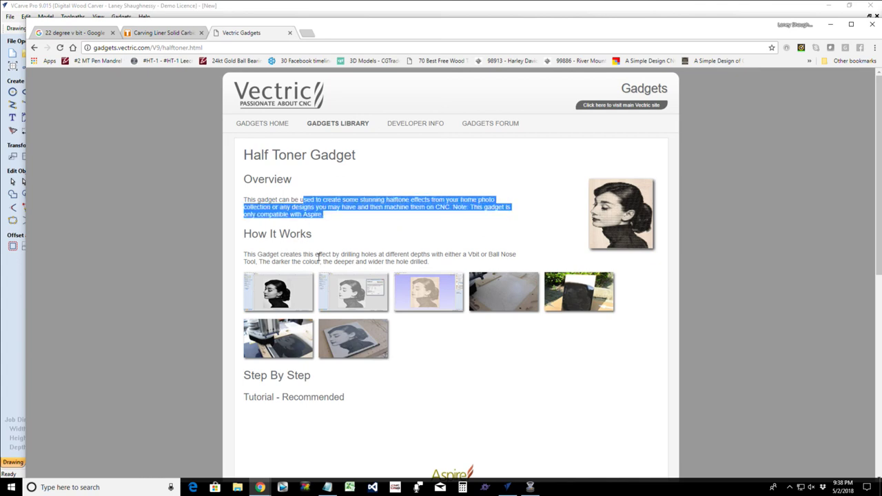
pyautogui.moveTo(259, 253); pyautogui.dragTo(514, 255)
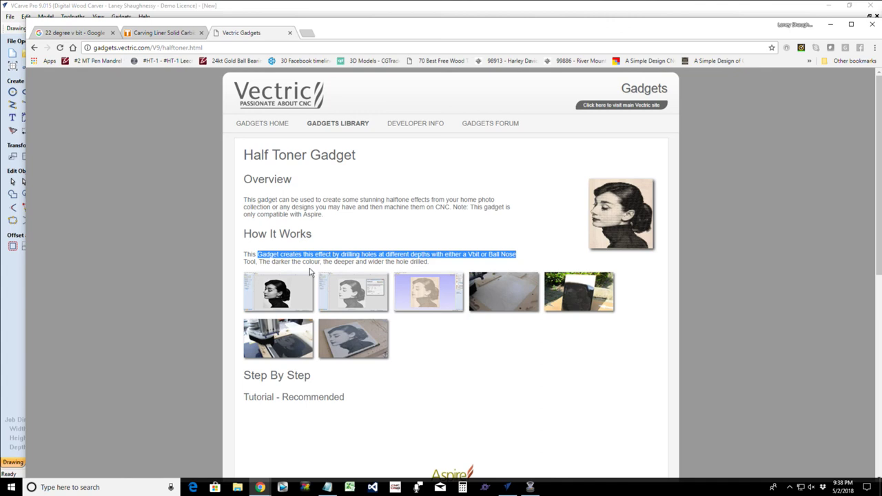
pyautogui.moveTo(274, 262); pyautogui.dragTo(435, 268)
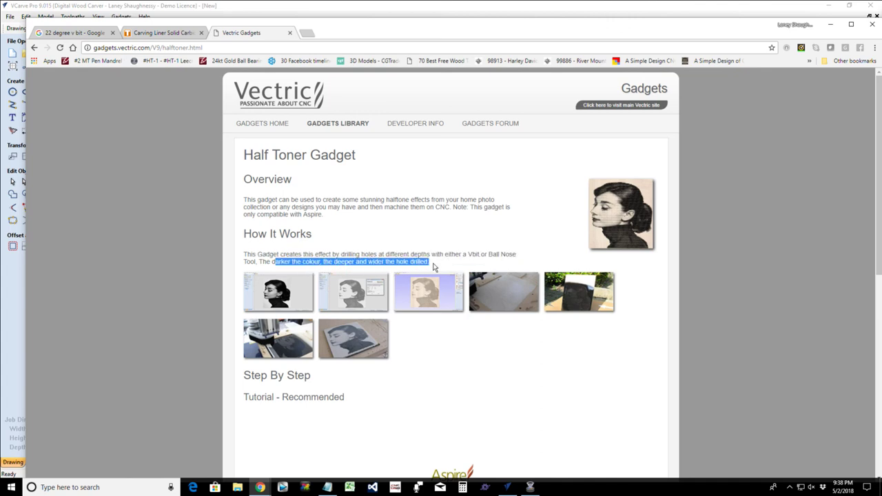
# - View the Half Toner example images from the gadget settings to the finished carving, and close the gallery
pyautogui.click(355, 295)
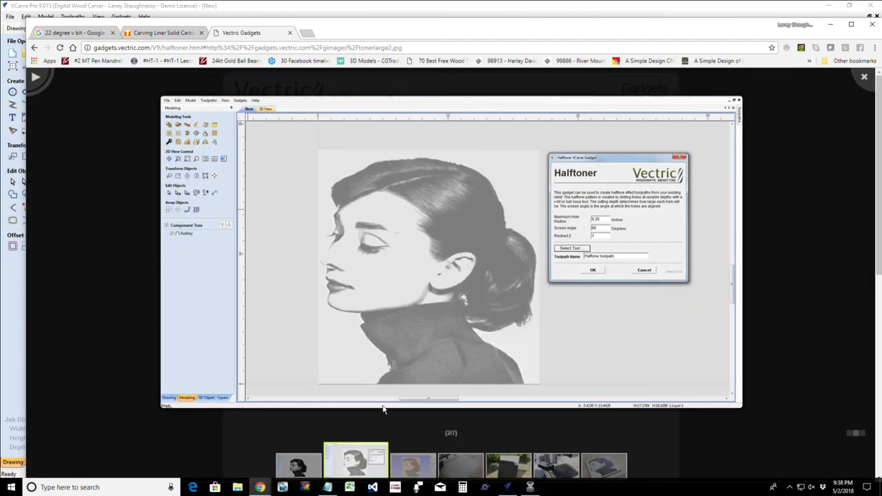
pyautogui.click(413, 468)
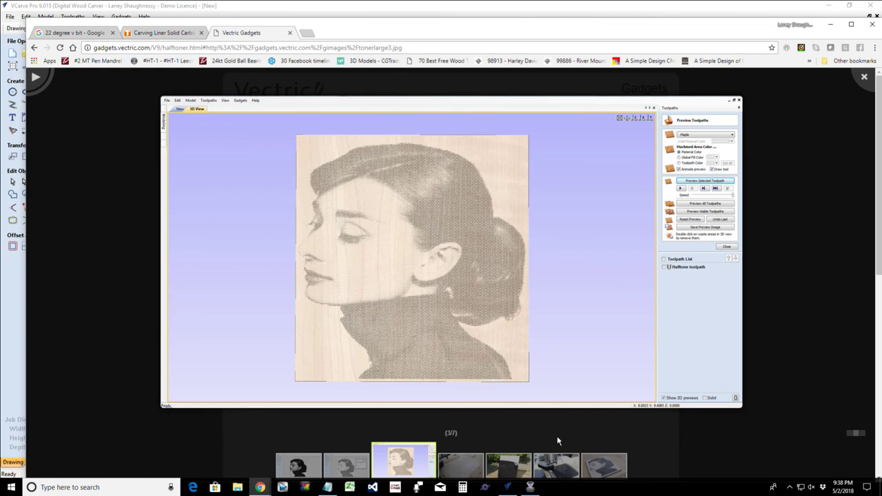
pyautogui.click(565, 466)
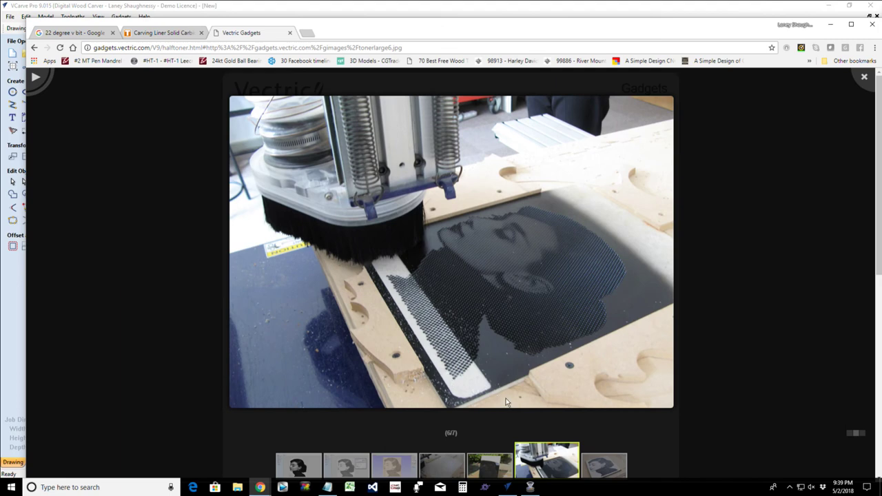
pyautogui.click(610, 471)
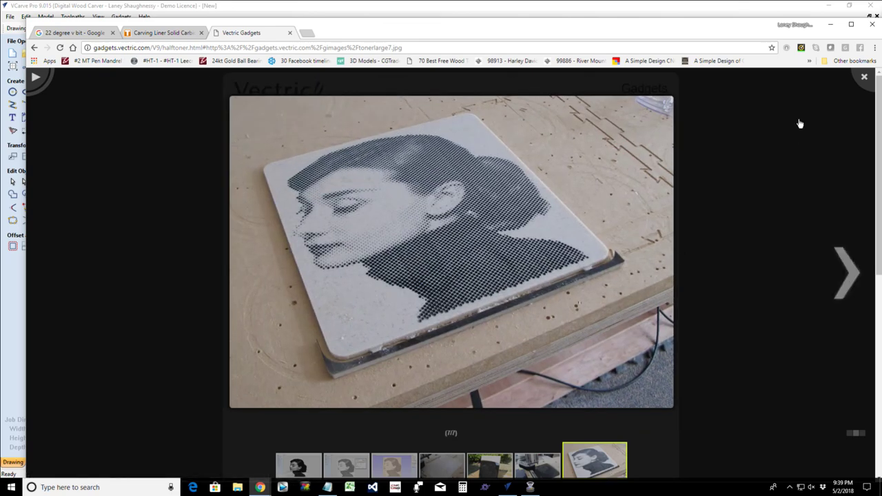
pyautogui.click(862, 82)
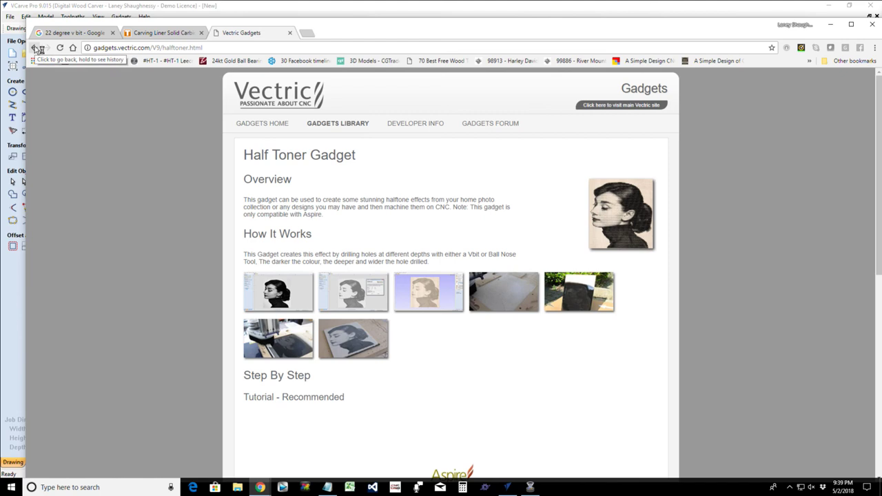
# - Return to the Gadgets Library, close the open web pages and switch back to VCarve Pro
pyautogui.click(320, 126)
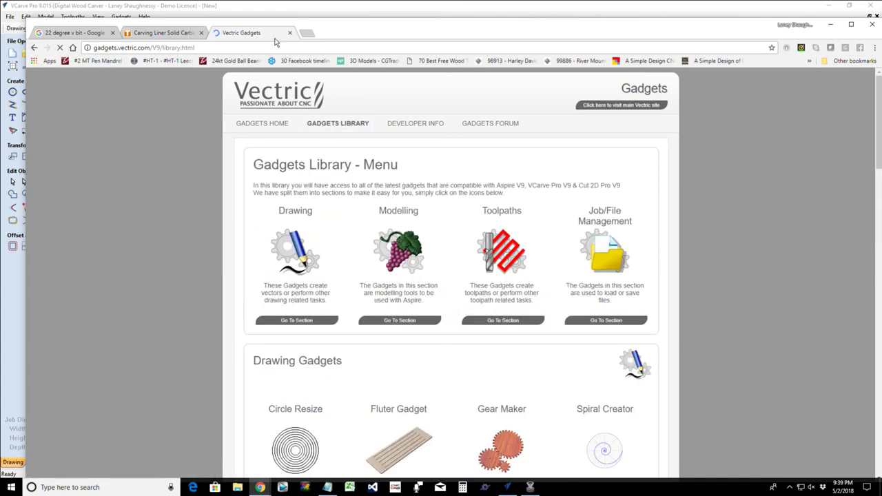
pyautogui.click(289, 32)
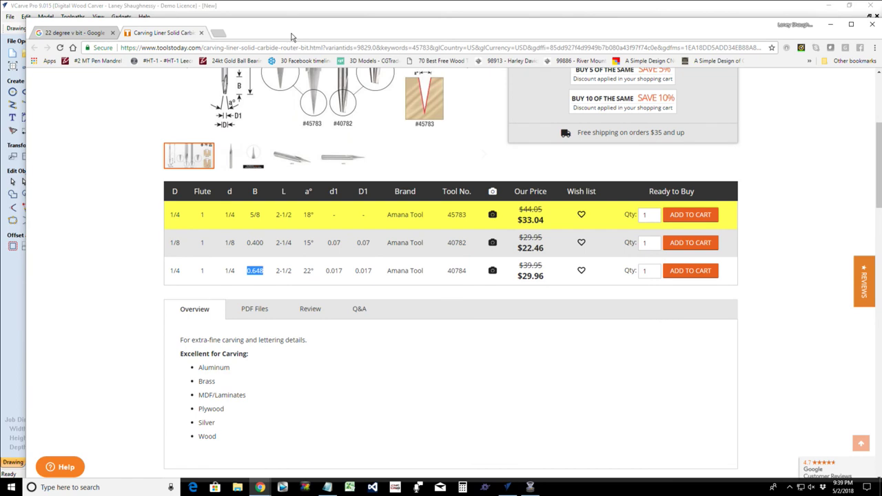
pyautogui.click(202, 33)
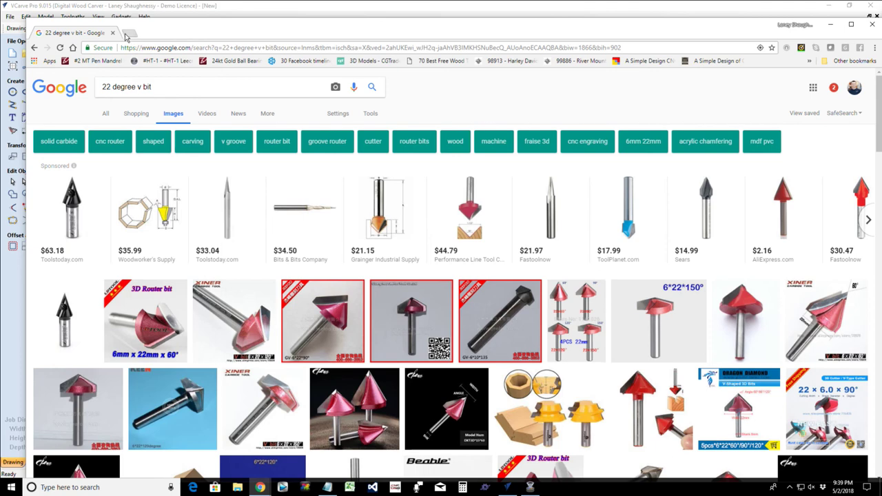
pyautogui.click(872, 24)
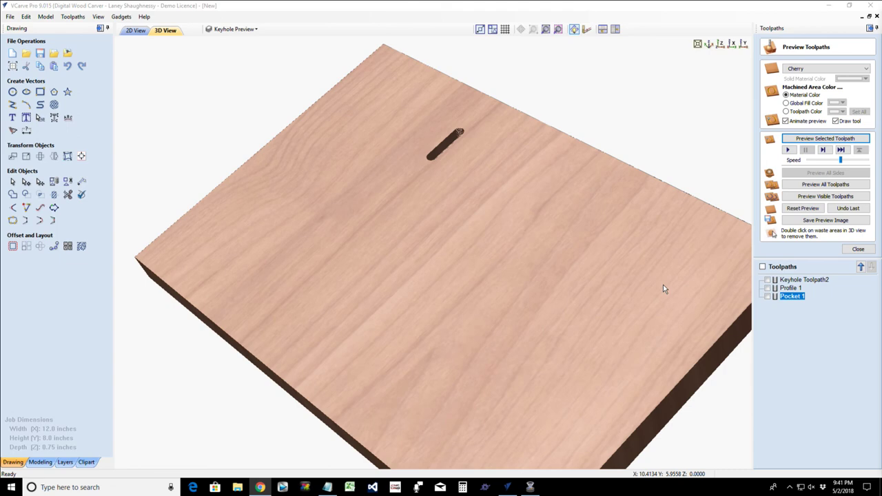
# - Close the toolpath preview and delete all vectors from the 2D drawing
pyautogui.click(857, 249)
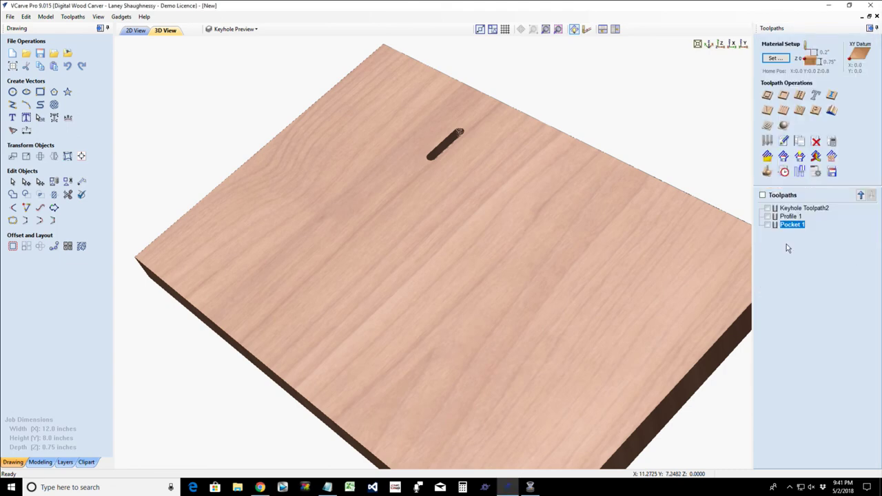
pyautogui.click(136, 31)
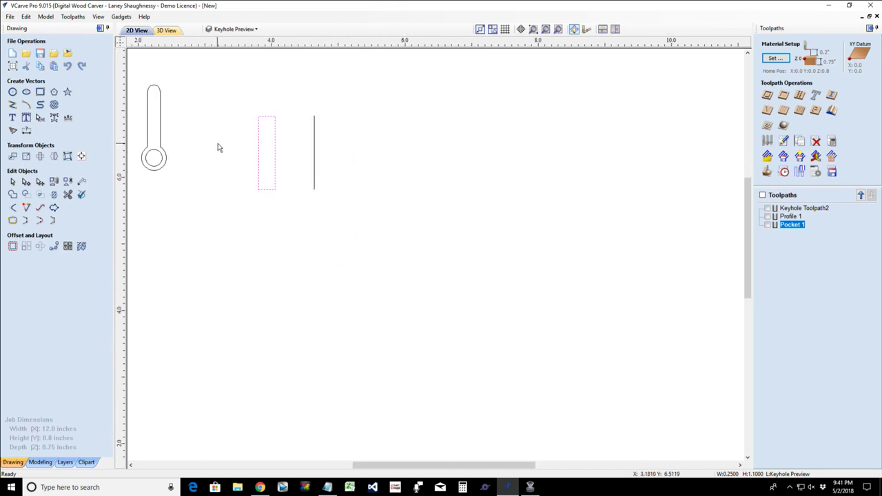
pyautogui.press('F6')
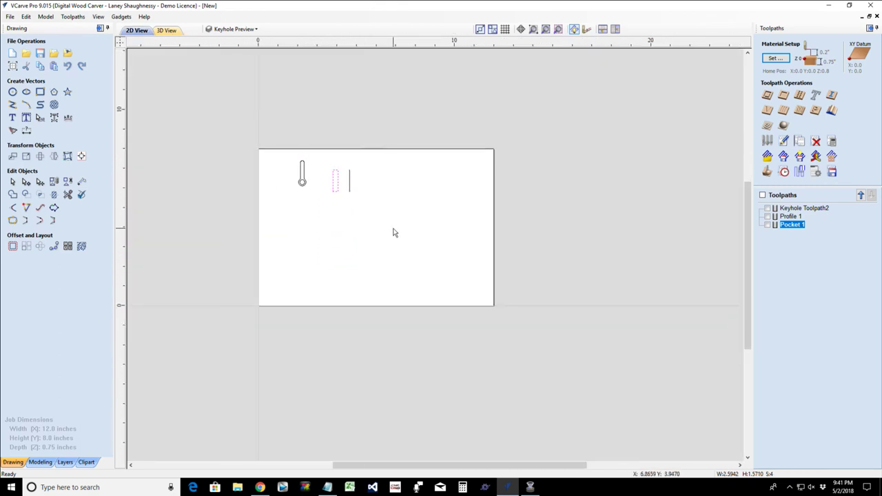
pyautogui.hotkey('ctrl', 'a')
pyautogui.press('Delete')
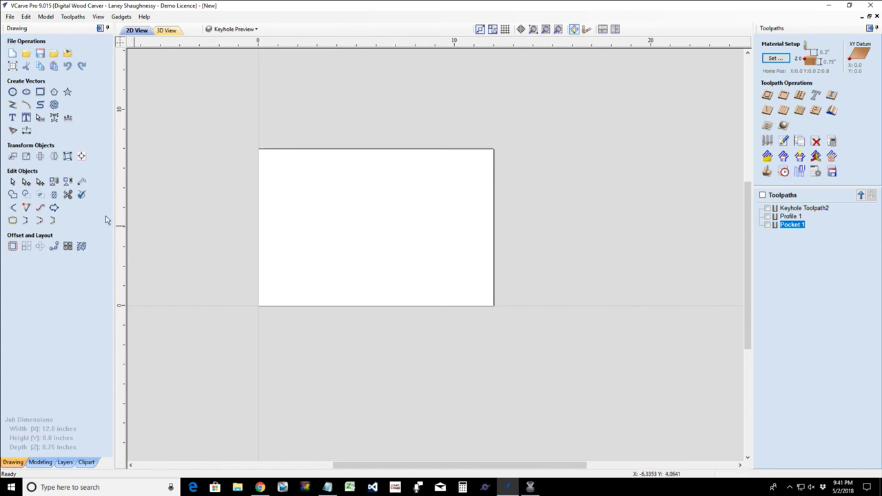
# - Draw a square-cornered rectangle about 23.7 by 5.4 inches, starting inside the job area and extending past its right edge
pyautogui.click(40, 92)
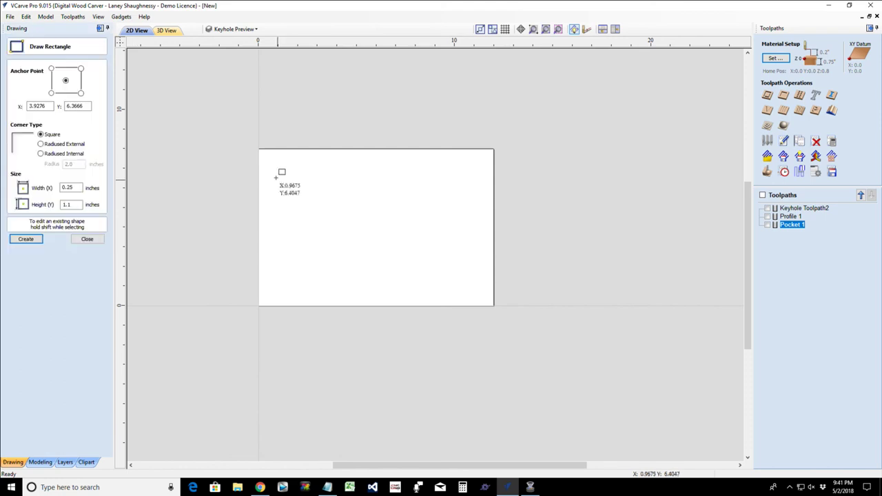
pyautogui.moveTo(277, 177); pyautogui.dragTo(742, 281)
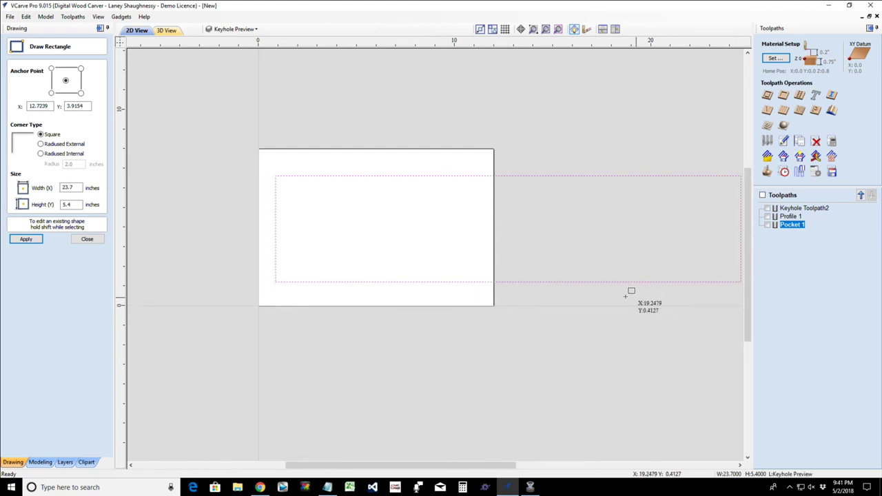
pyautogui.scroll(-2, 626, 296)
pyautogui.scroll(2, 650, 274)
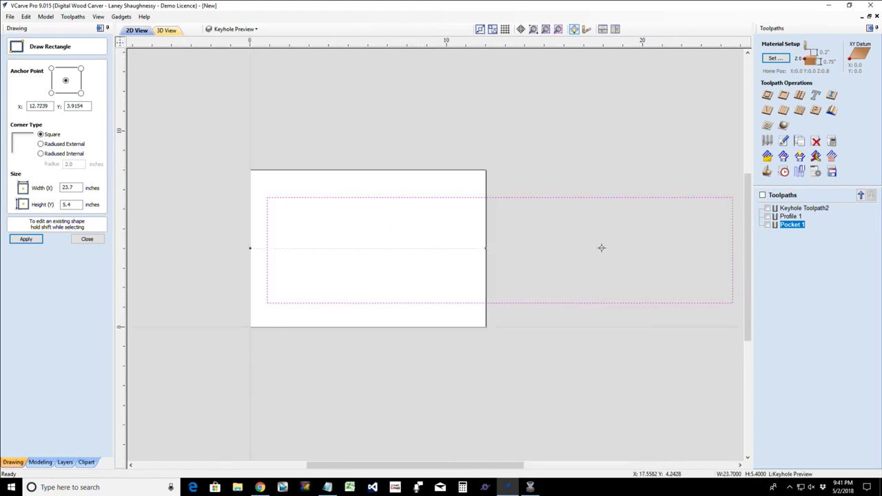
# - Turn on toolpath tiling, update the tiles at the 12-inch feed-through width and check which active tiles are available
pyautogui.click(801, 172)
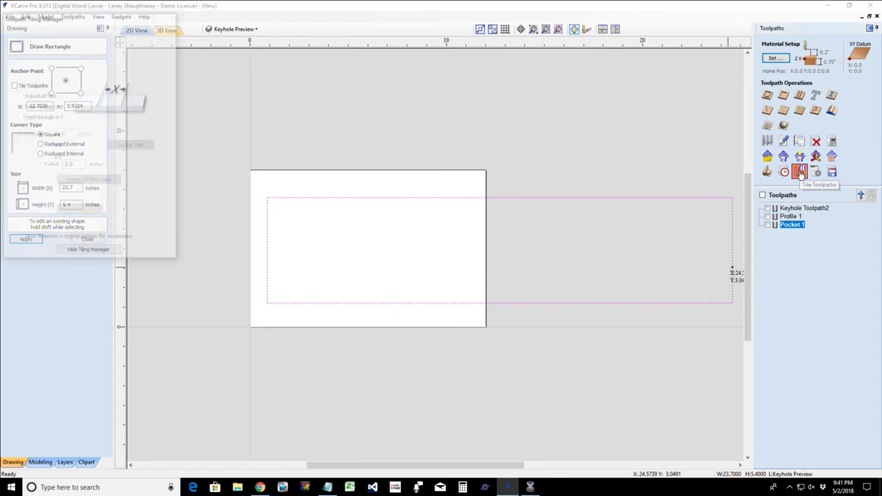
pyautogui.click(13, 86)
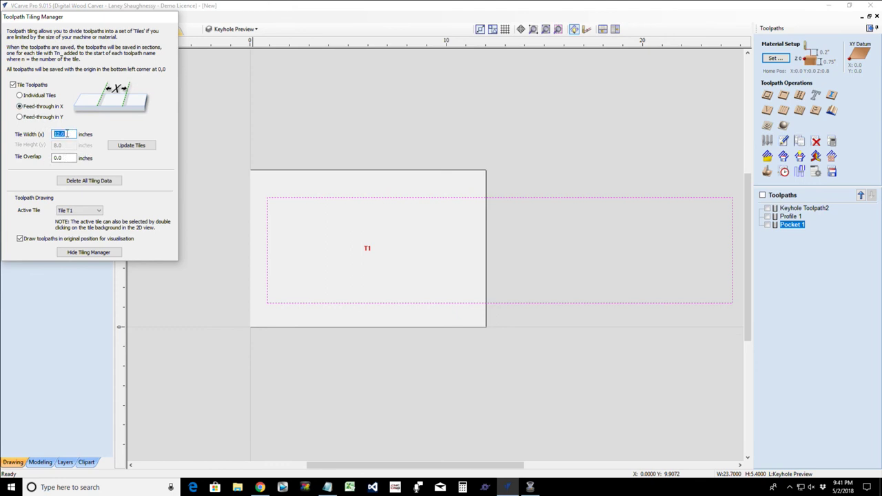
pyautogui.click(130, 146)
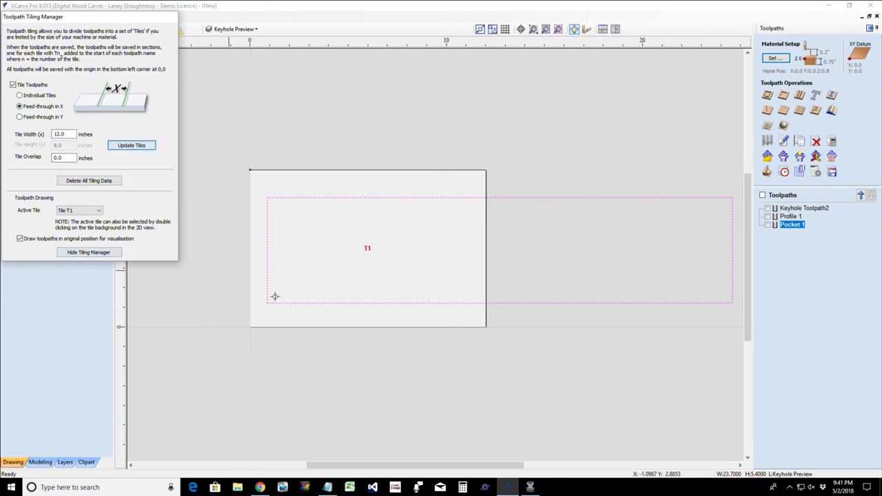
pyautogui.scroll(-1, 379, 266)
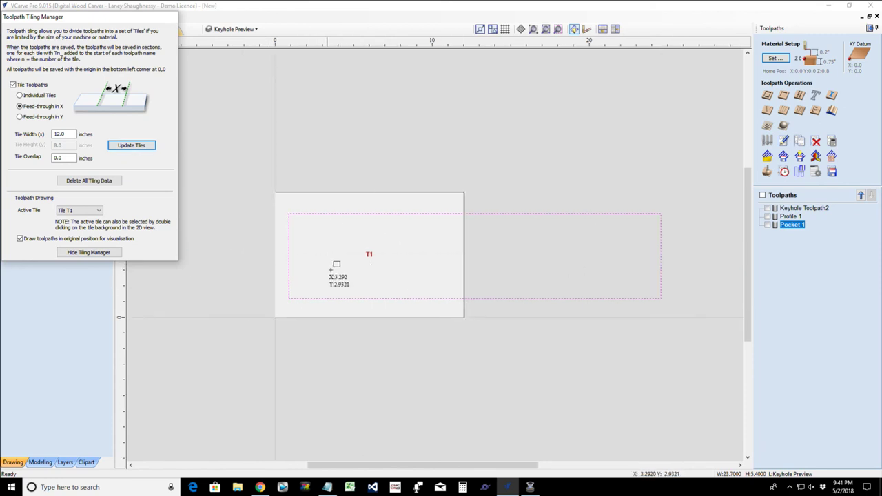
pyautogui.click(77, 211)
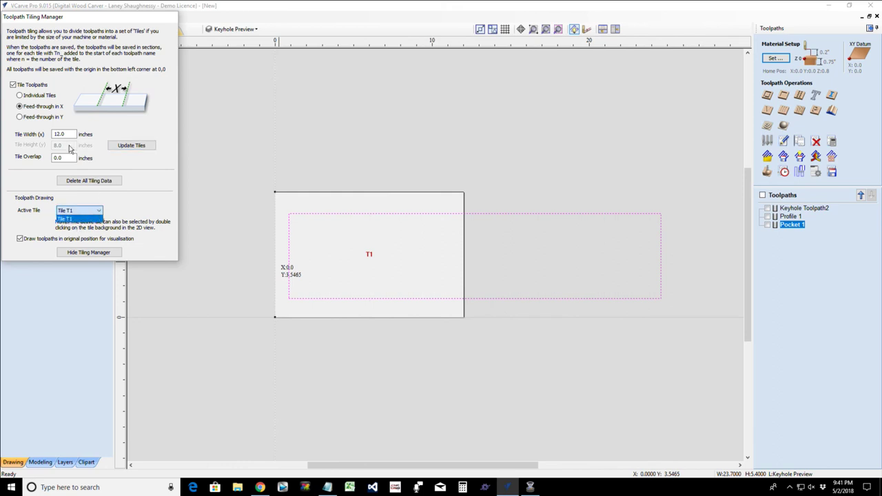
# - Set the tile width to 6 inches, update the tiles and hide the Toolpath Tiling Manager
pyautogui.click(67, 136)
pyautogui.doubleClick(67, 136)
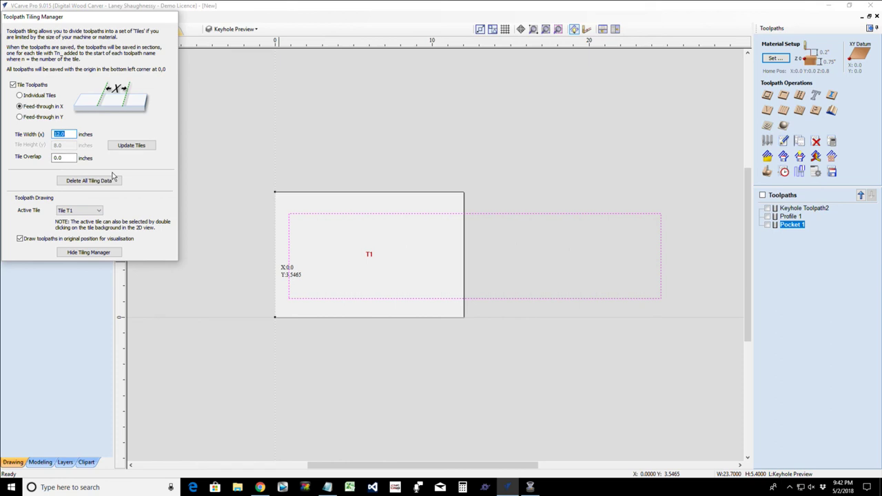
pyautogui.write('6')
pyautogui.click(131, 146)
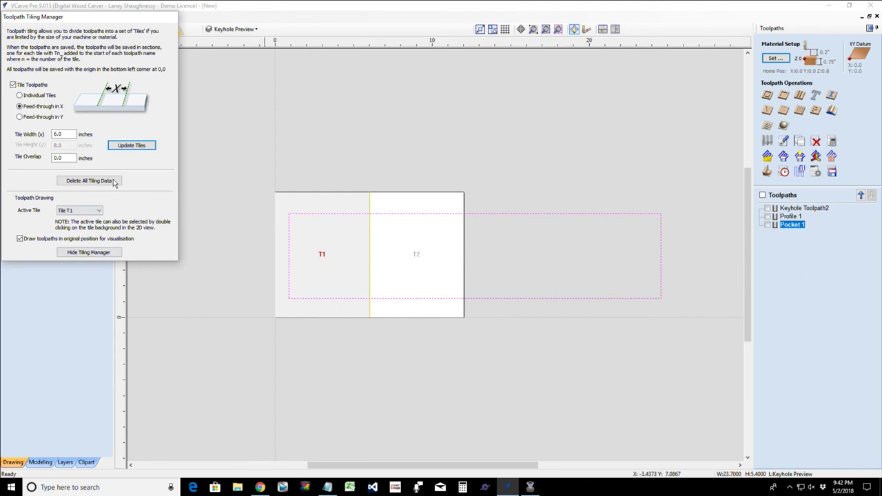
pyautogui.click(128, 148)
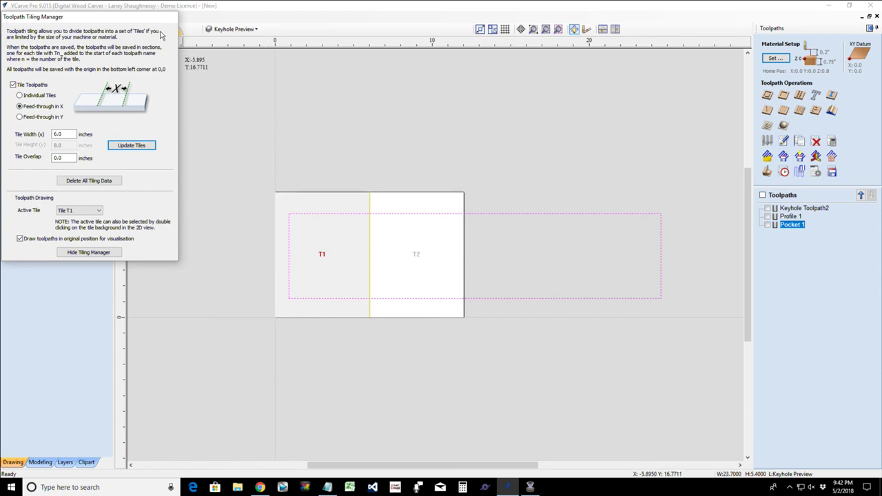
pyautogui.click(83, 252)
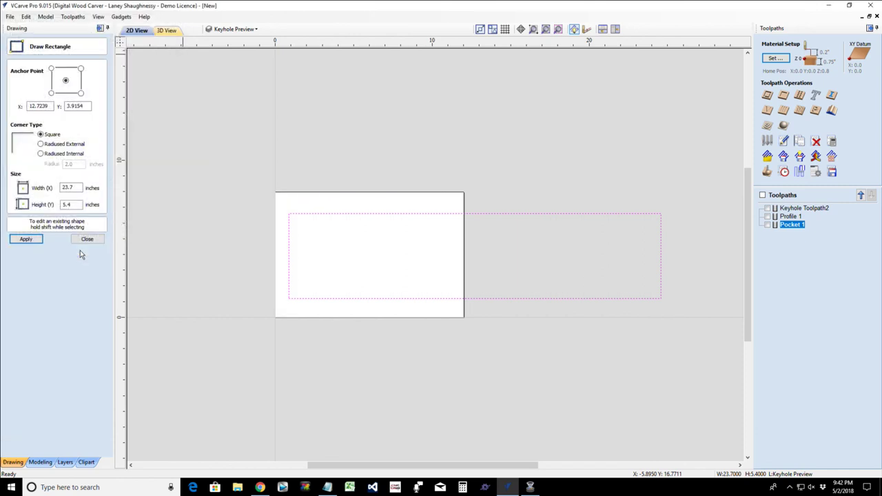
# - Close the rectangle tool and delete the oversized rectangle from the 2D drawing
pyautogui.click(92, 240)
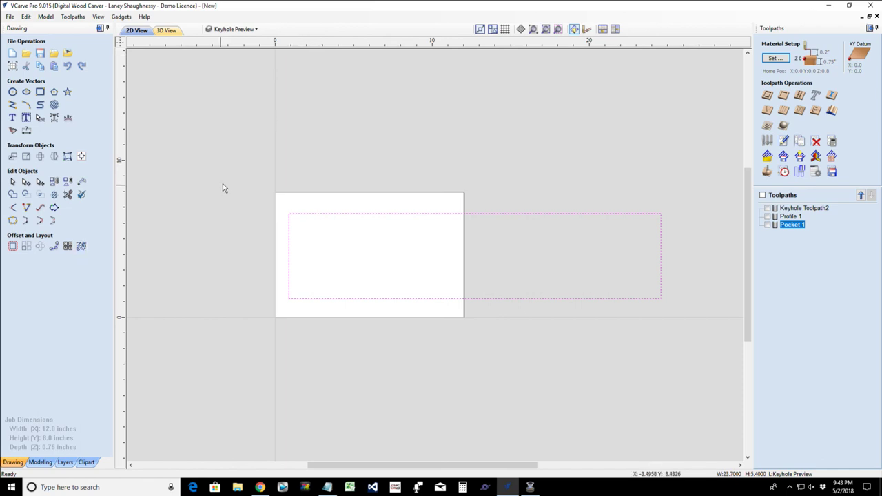
pyautogui.moveTo(225, 185); pyautogui.dragTo(710, 352)
pyautogui.press('Delete')
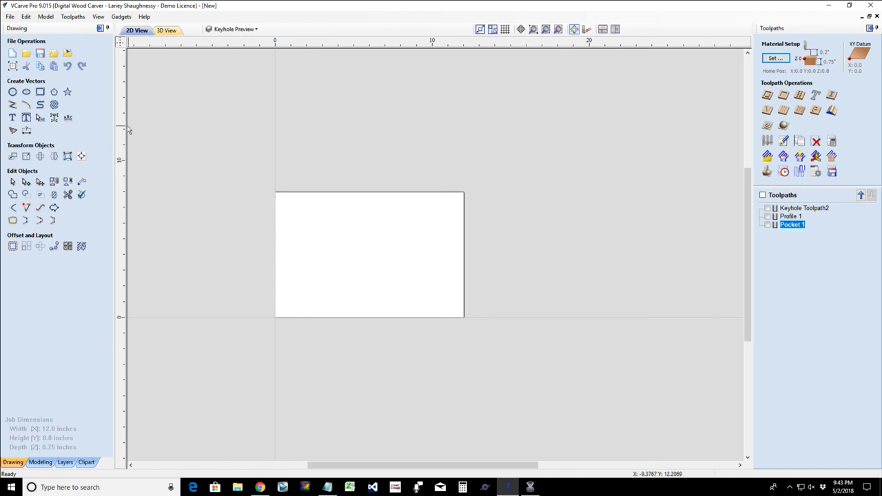
pyautogui.click(53, 53)
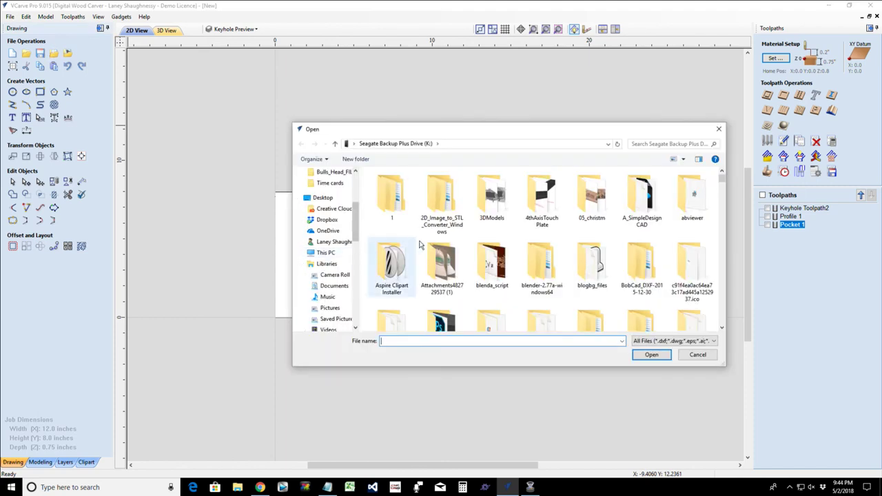
pyautogui.scroll(-3, 423, 245)
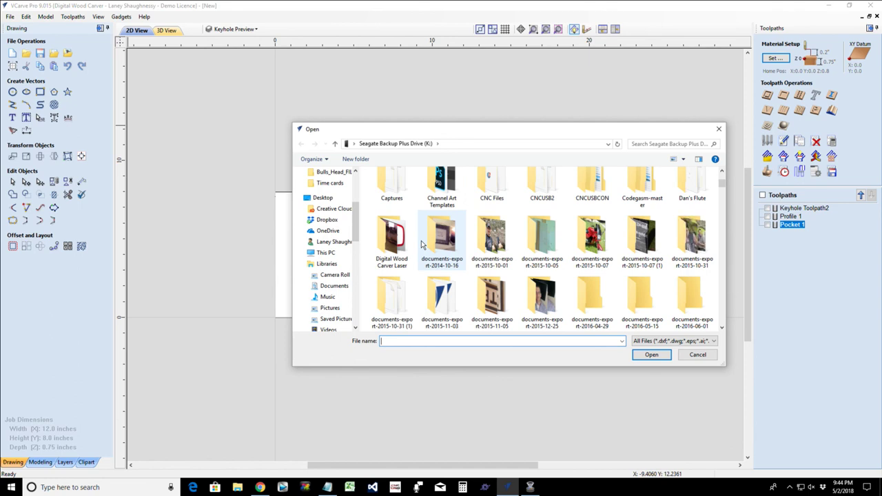
pyautogui.scroll(-3, 422, 243)
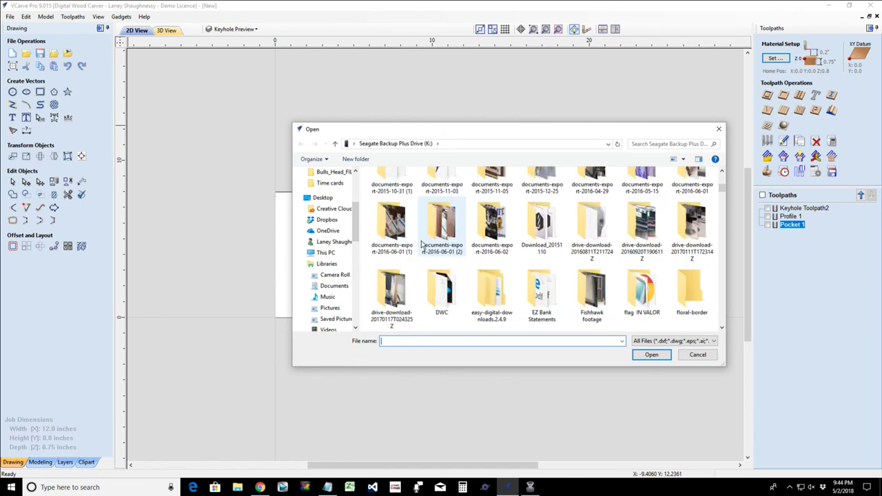
pyautogui.click(695, 355)
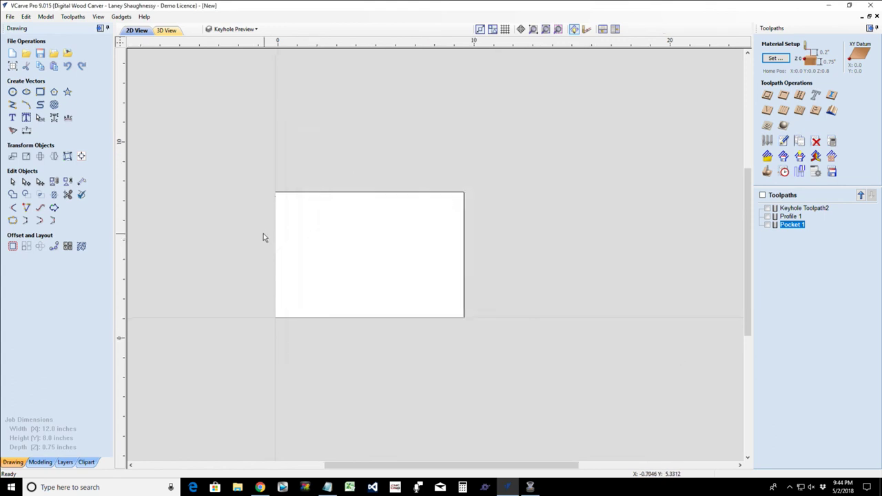
pyautogui.scroll(3, 264, 237)
pyautogui.scroll(-2, 263, 238)
pyautogui.scroll(2, 366, 269)
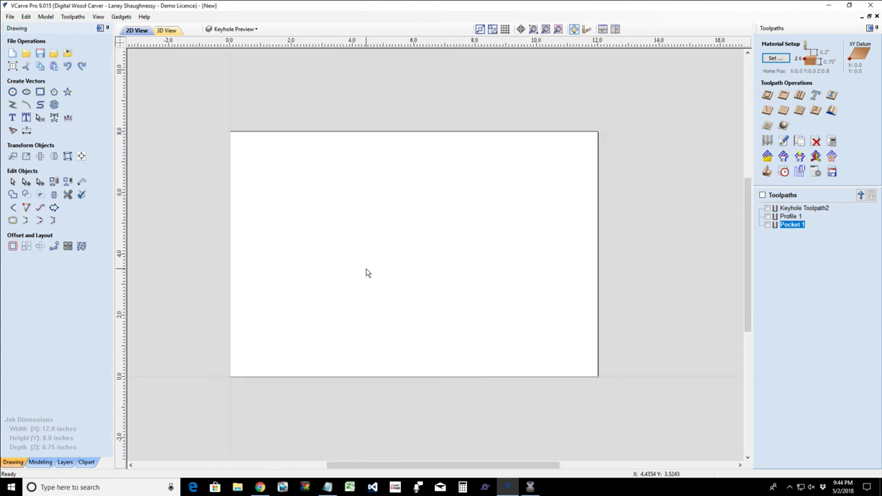
pyautogui.scroll(-2, 356, 266)
pyautogui.scroll(2, 348, 264)
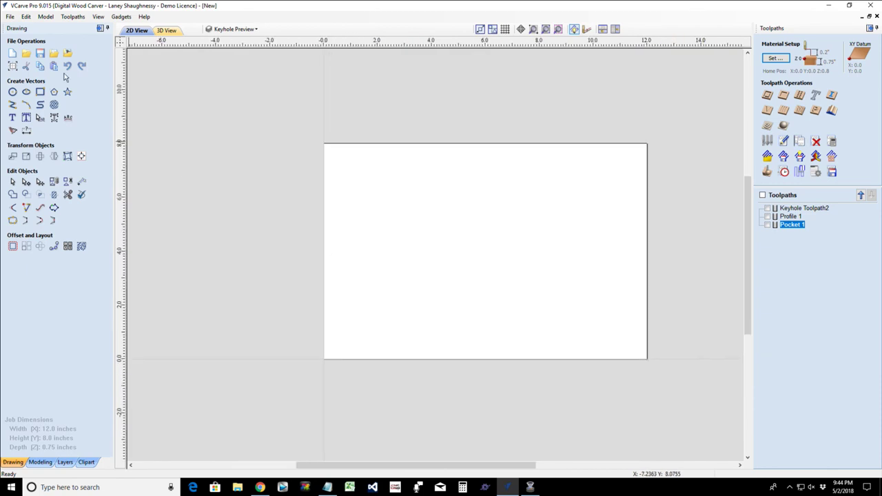
# - Start importing vectors and look through the folders on the Seagate Backup Plus Drive for a file to import
pyautogui.click(54, 53)
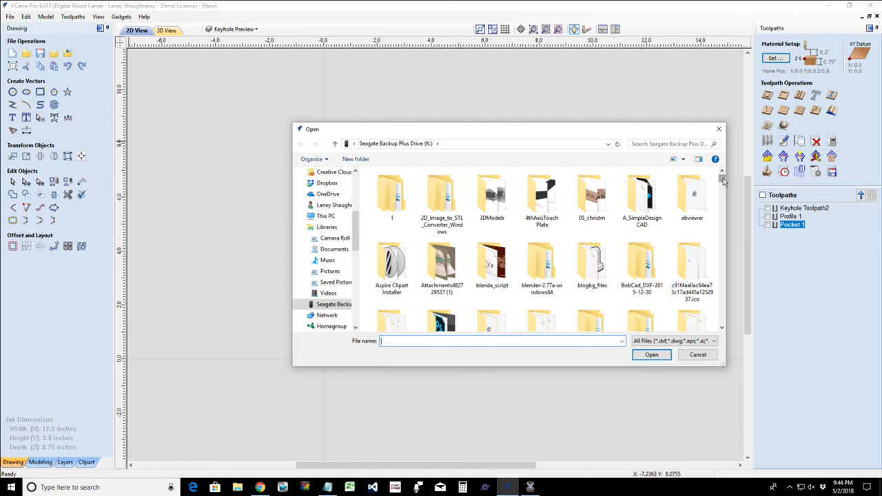
pyautogui.moveTo(724, 178); pyautogui.dragTo(724, 181)
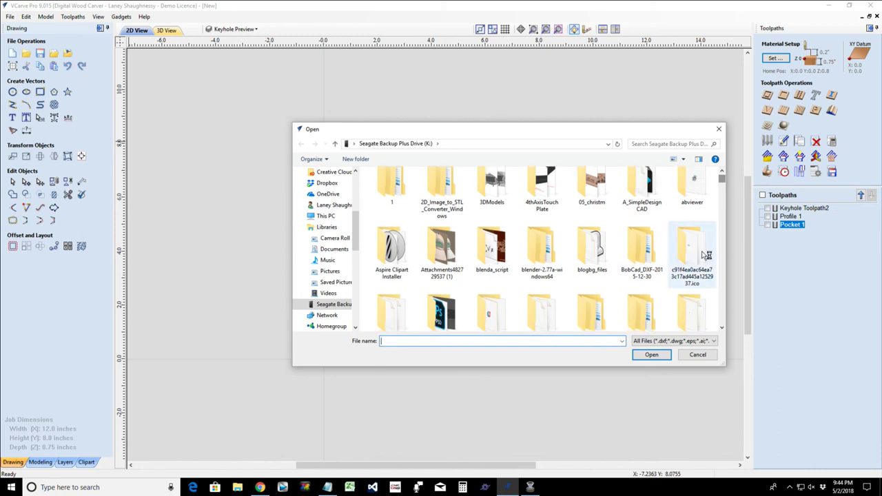
pyautogui.scroll(-2, 704, 259)
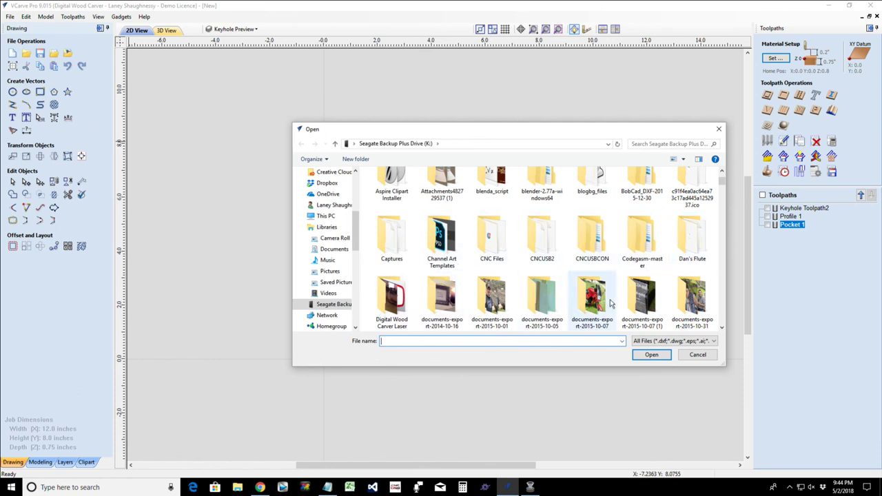
pyautogui.scroll(-1, 634, 303)
pyautogui.scroll(-3, 659, 304)
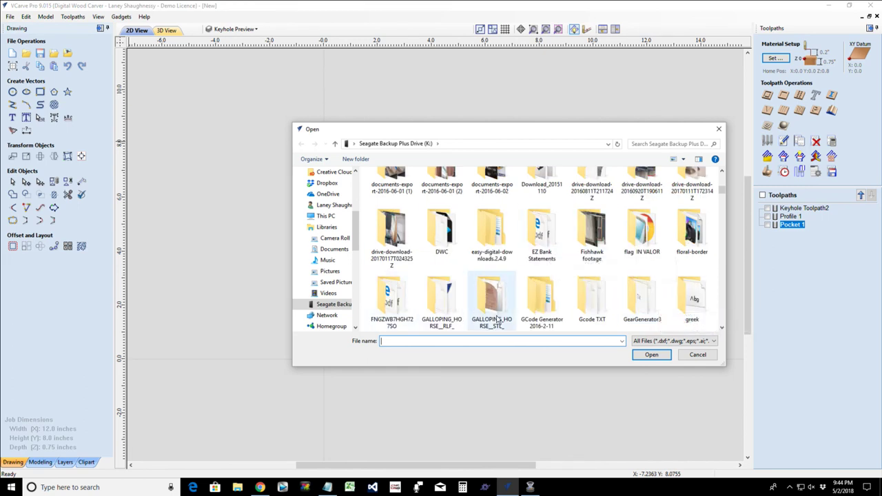
pyautogui.scroll(-1, 457, 318)
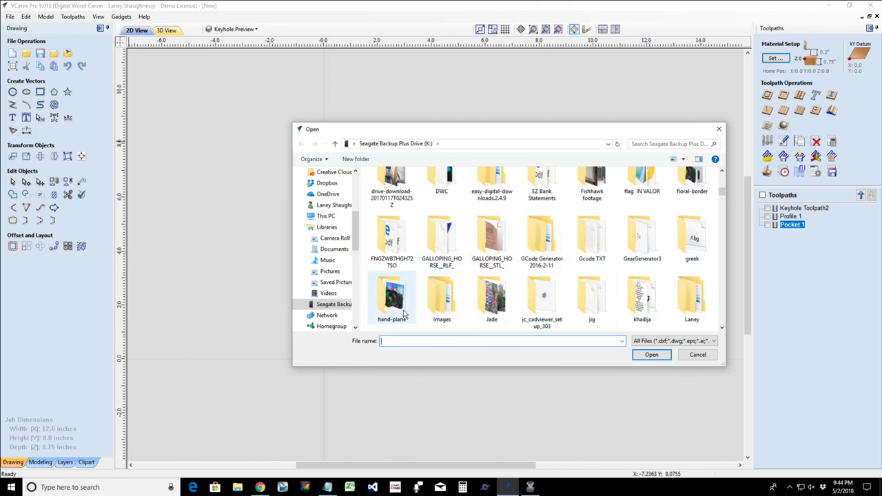
pyautogui.scroll(-1, 407, 313)
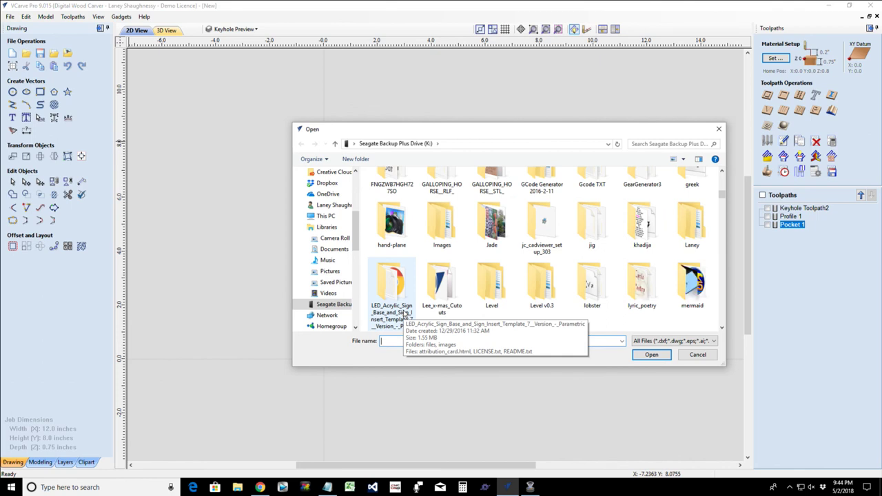
pyautogui.scroll(-1, 407, 314)
pyautogui.scroll(-1, 405, 314)
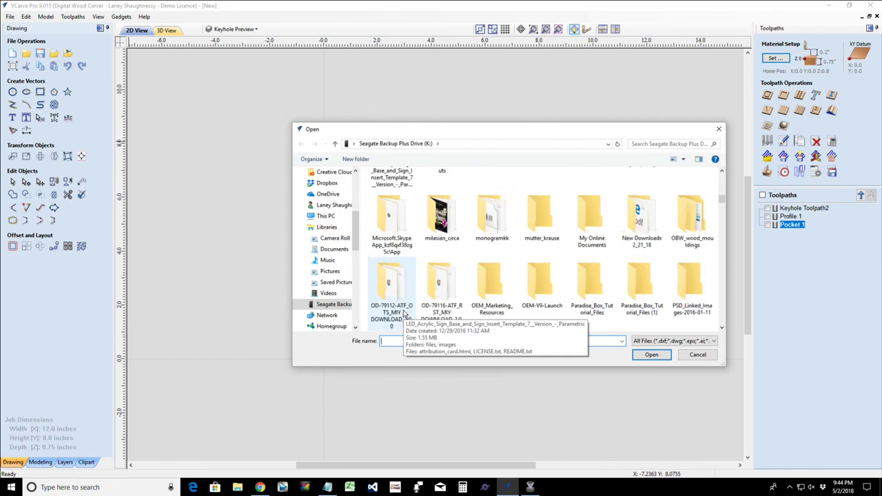
pyautogui.scroll(-1, 405, 313)
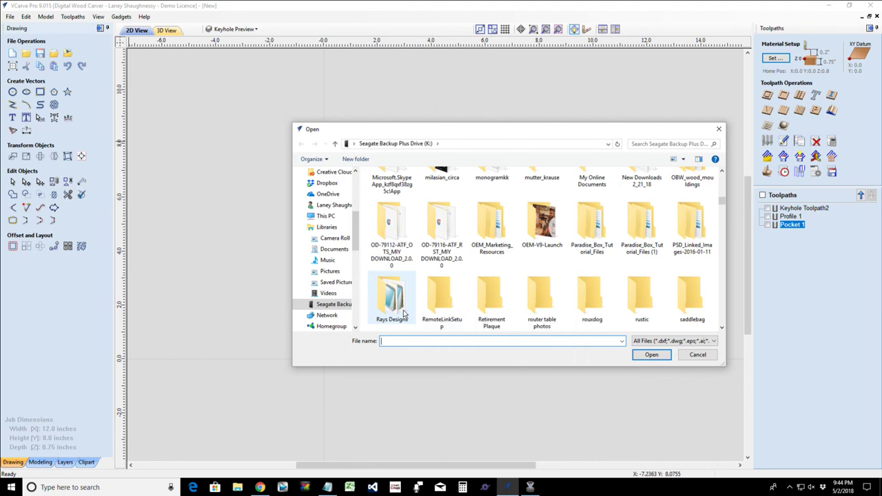
pyautogui.scroll(-3, 406, 313)
pyautogui.scroll(-1, 406, 313)
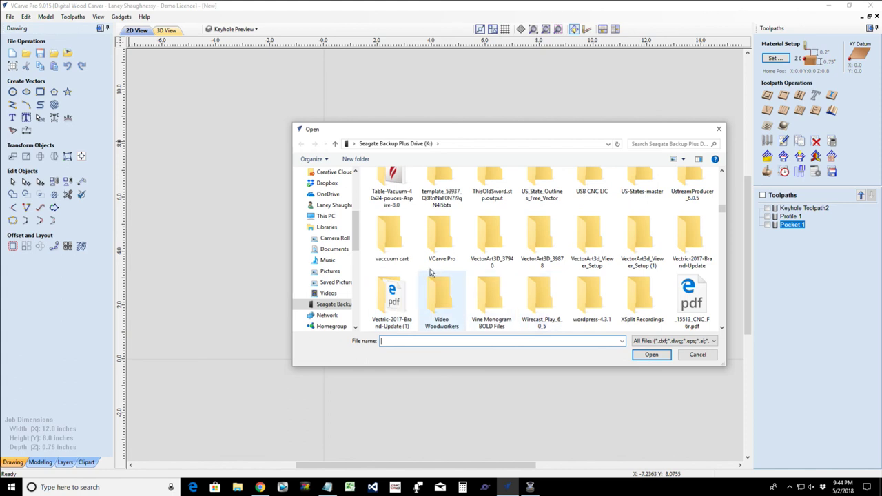
pyautogui.scroll(5, 327, 207)
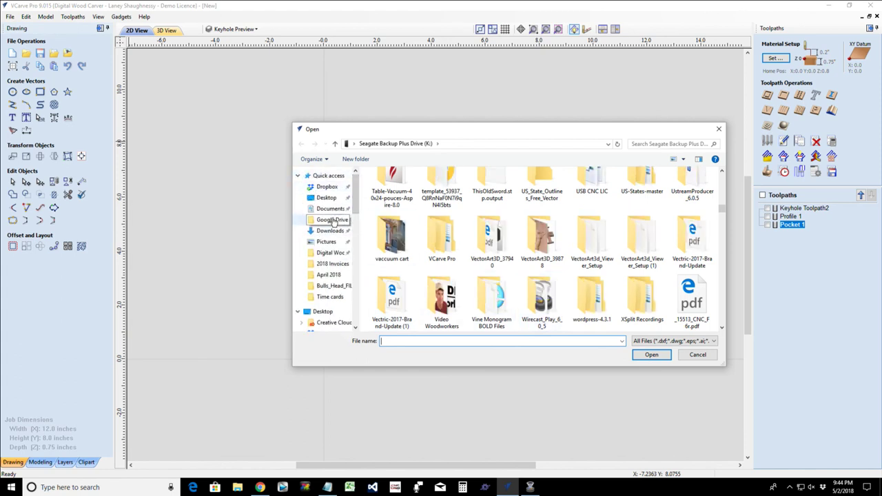
# - Browse to the Digital Wood Carver Sales folder inside Documents
pyautogui.click(327, 198)
pyautogui.click(330, 209)
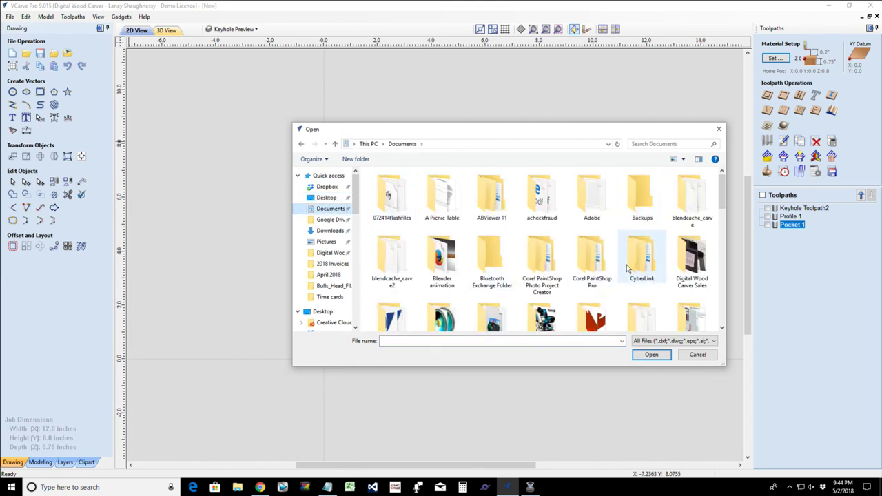
pyautogui.scroll(-1, 624, 269)
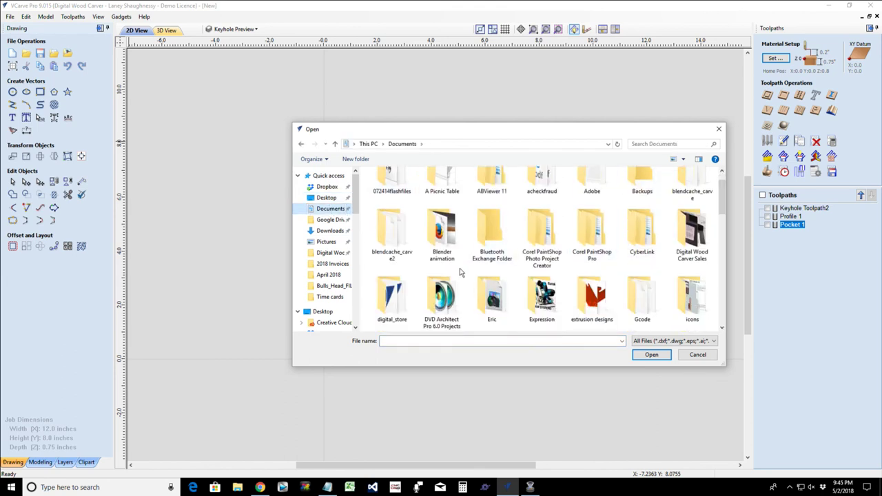
pyautogui.doubleClick(696, 234)
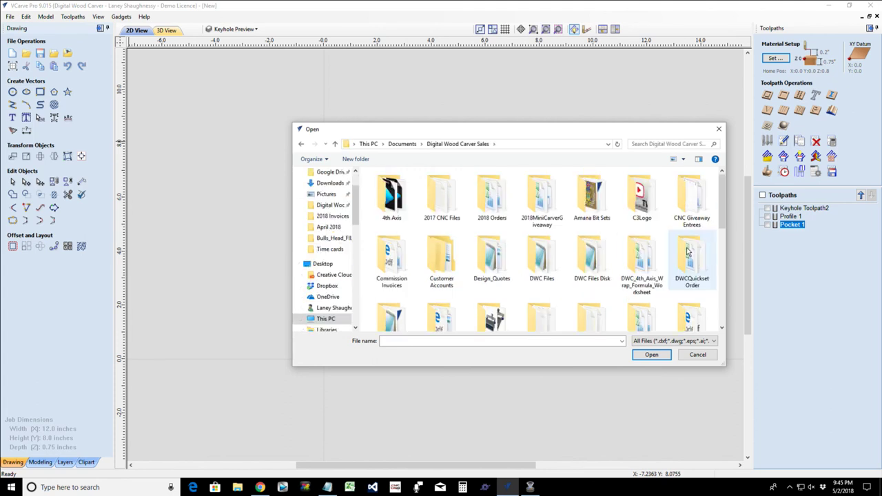
# - Look through the Digital Wood Carver Sales folder, including Online Classes, for a vector file to import
pyautogui.scroll(-6, 687, 252)
pyautogui.scroll(-2, 688, 252)
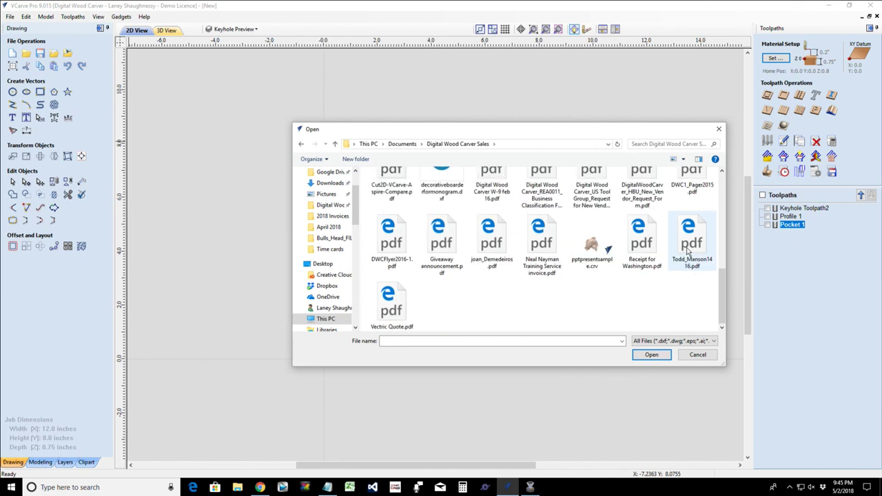
pyautogui.scroll(5, 687, 253)
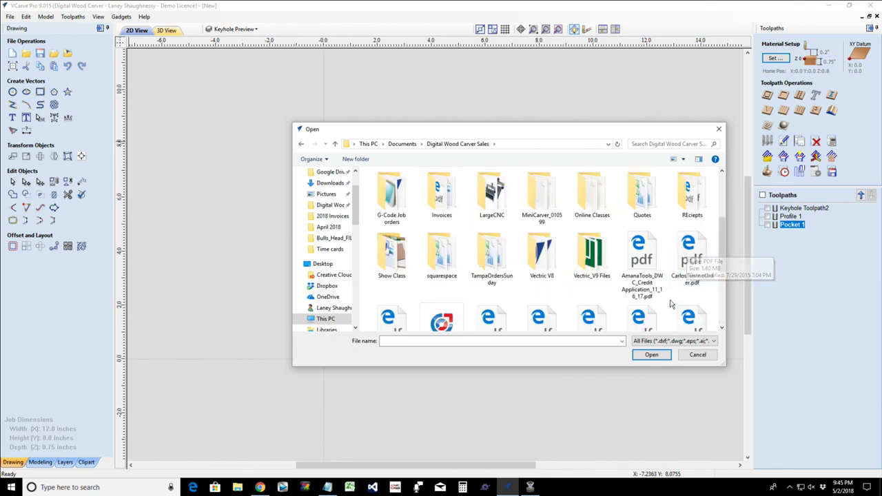
pyautogui.doubleClick(592, 195)
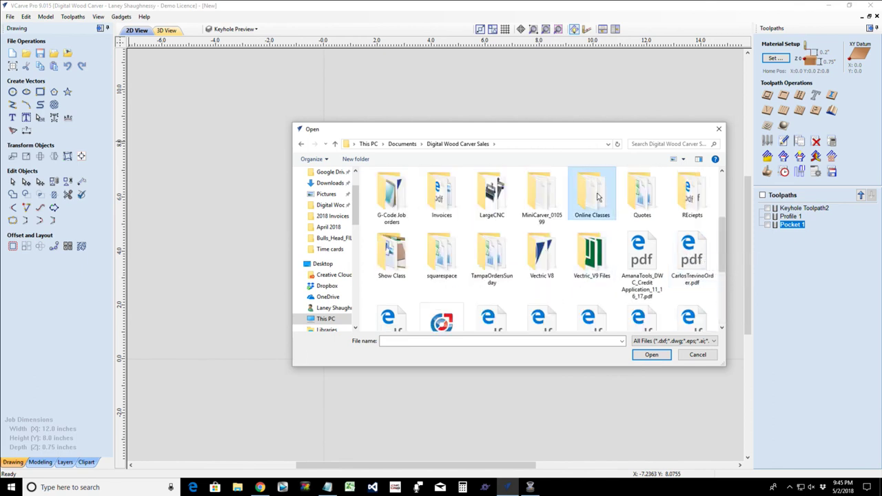
pyautogui.click(335, 144)
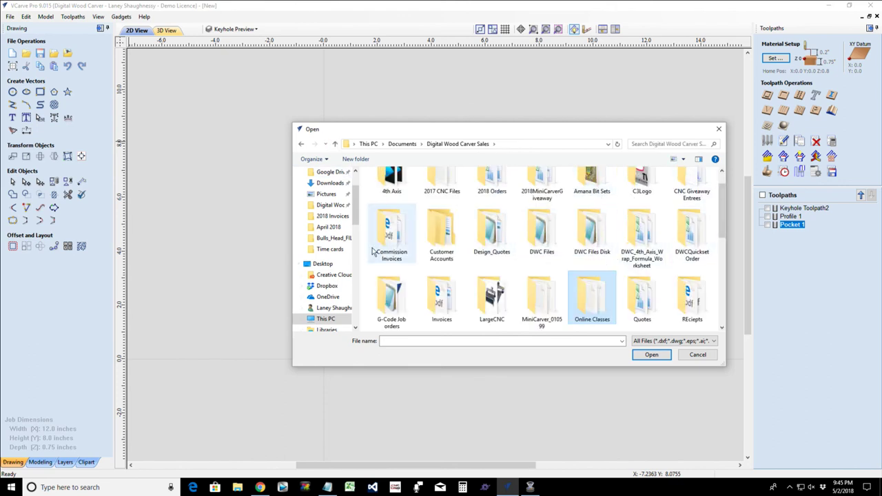
pyautogui.moveTo(725, 220); pyautogui.dragTo(721, 210)
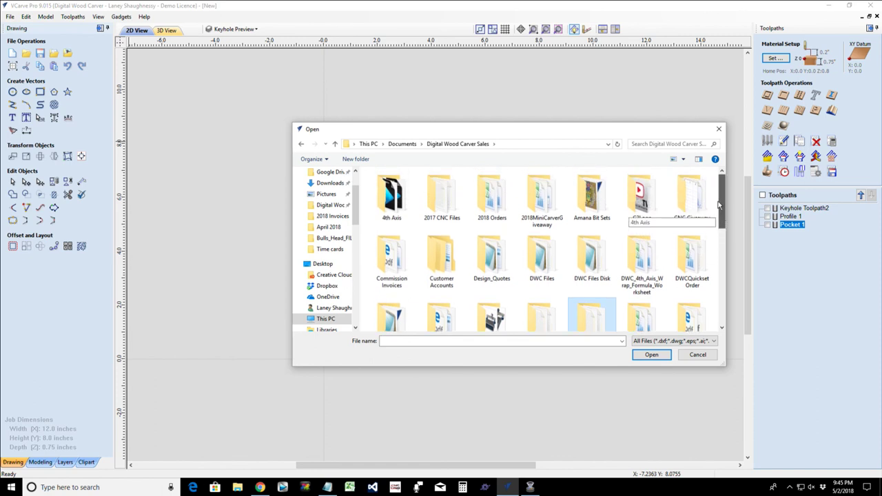
pyautogui.moveTo(723, 219); pyautogui.dragTo(719, 267)
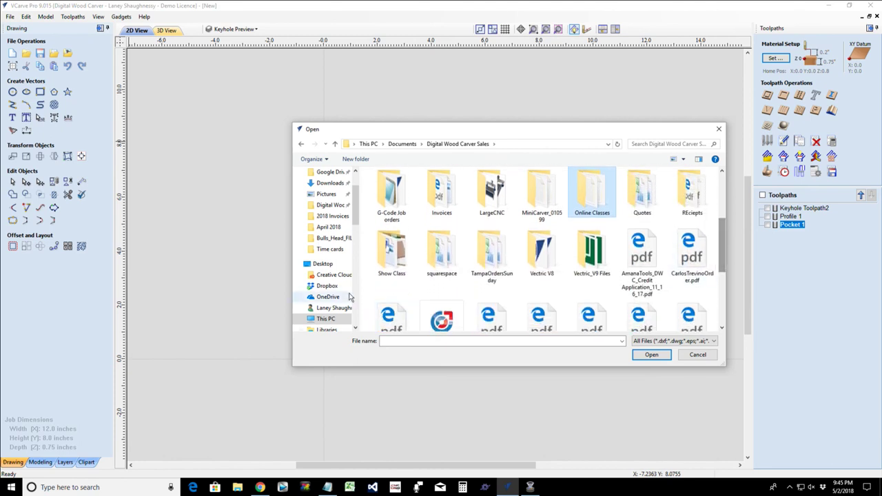
# - Browse through Show Class, MC4 and DXF to the Inch folder inside Router, checking the Laser folder on the way
pyautogui.doubleClick(377, 259)
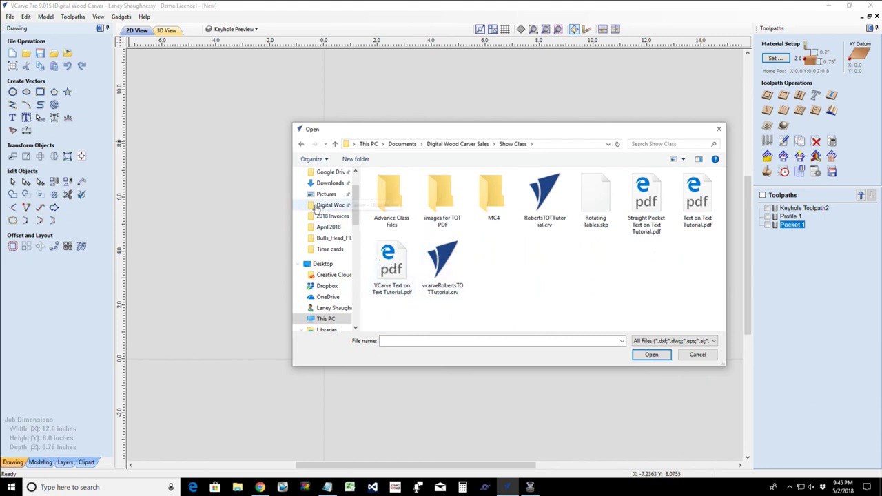
pyautogui.doubleClick(489, 200)
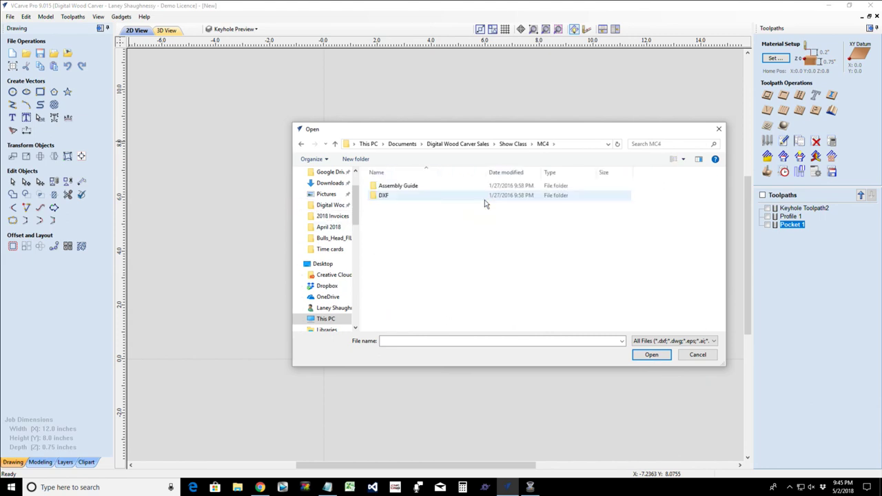
pyautogui.doubleClick(386, 198)
pyautogui.doubleClick(385, 186)
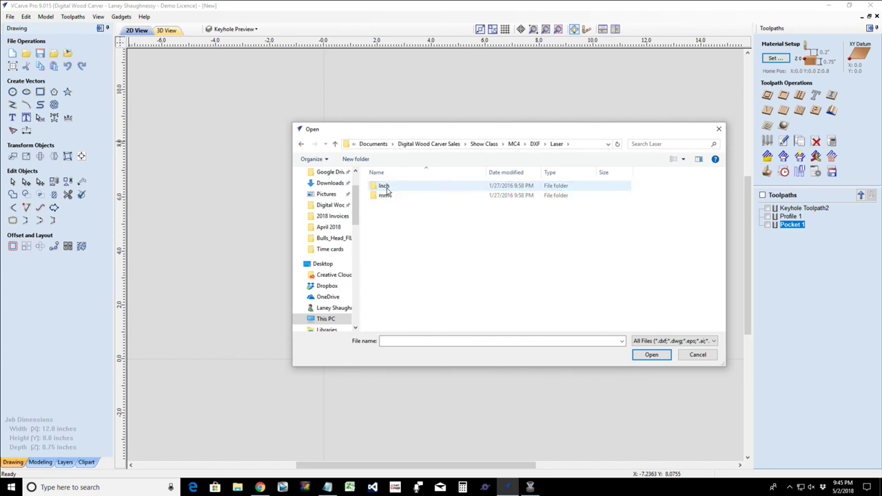
pyautogui.click(335, 145)
pyautogui.doubleClick(384, 196)
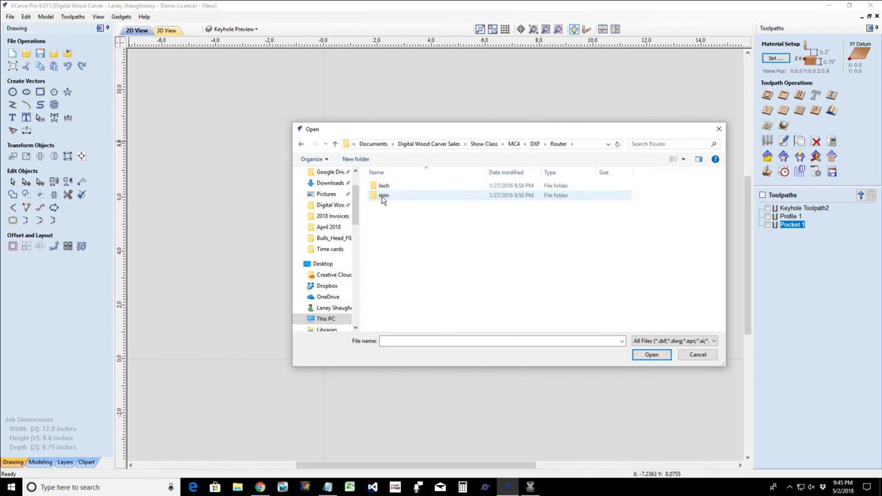
pyautogui.doubleClick(383, 187)
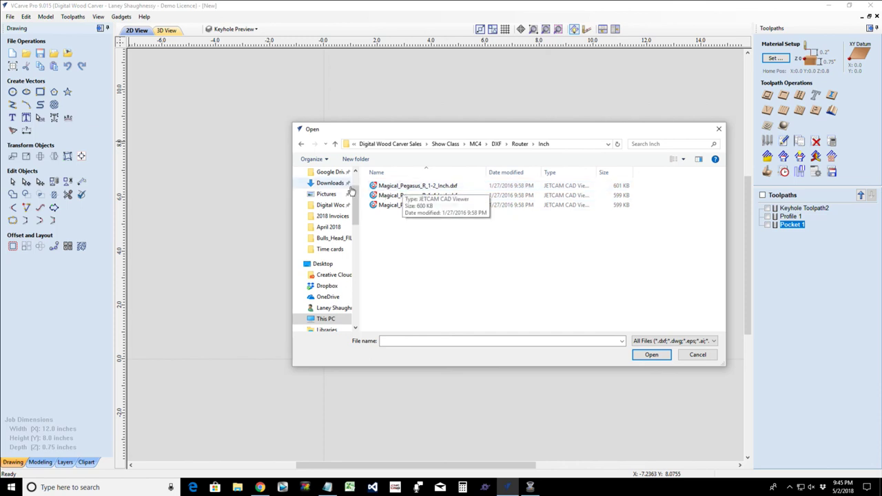
# - Import Magical_Pegasus_R_1-2_Inch.dxf into the 2D drawing and look over the full layout of parts
pyautogui.click(416, 187)
pyautogui.click(650, 357)
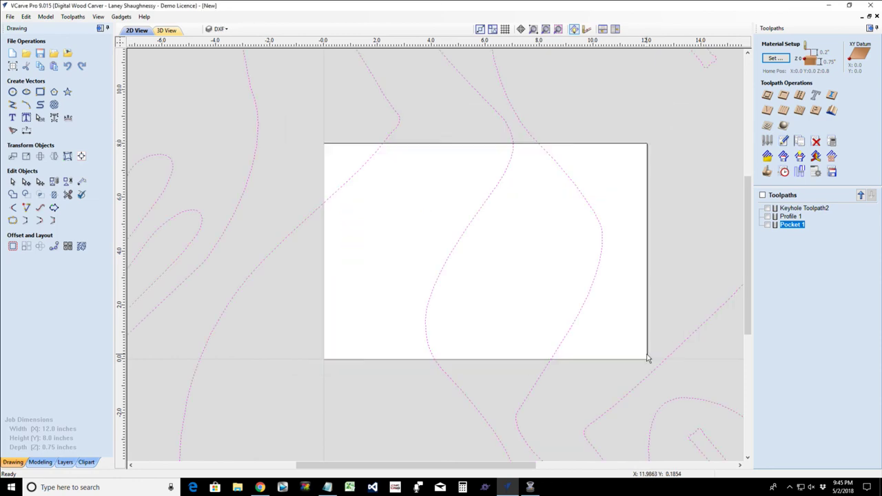
pyautogui.scroll(-8, 584, 330)
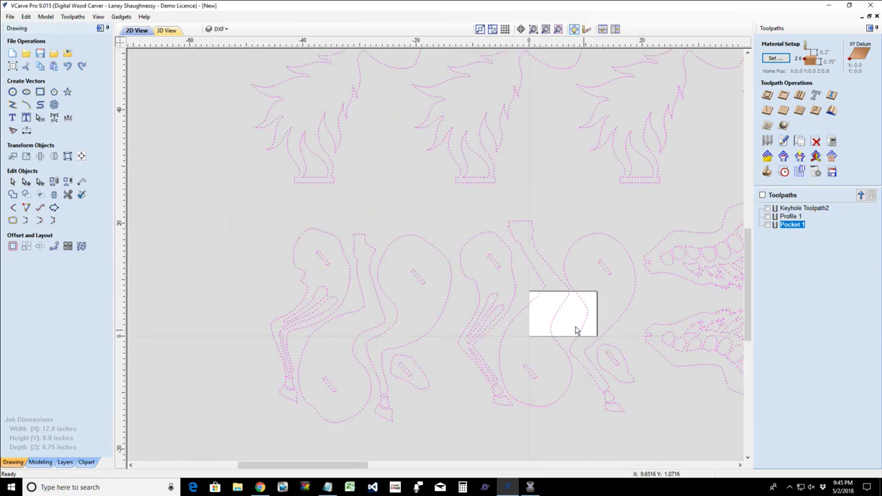
pyautogui.scroll(-6, 572, 328)
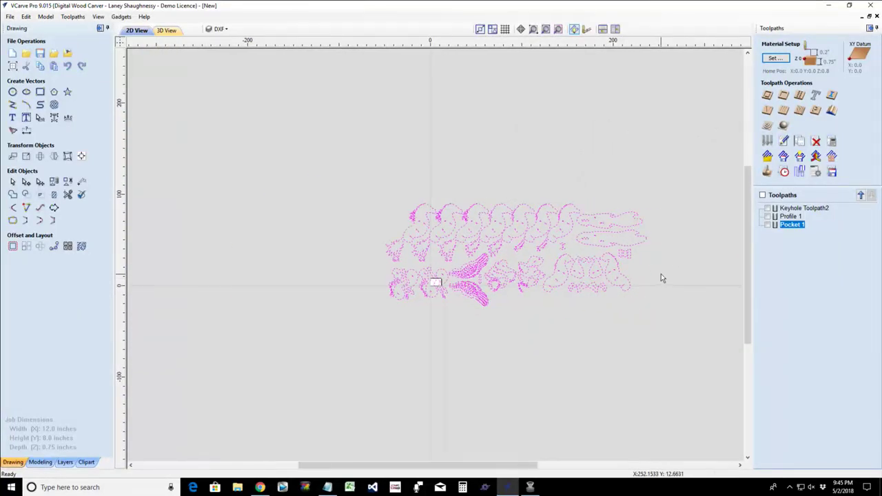
pyautogui.scroll(3, 661, 274)
pyautogui.scroll(-1, 654, 276)
pyautogui.scroll(3, 269, 277)
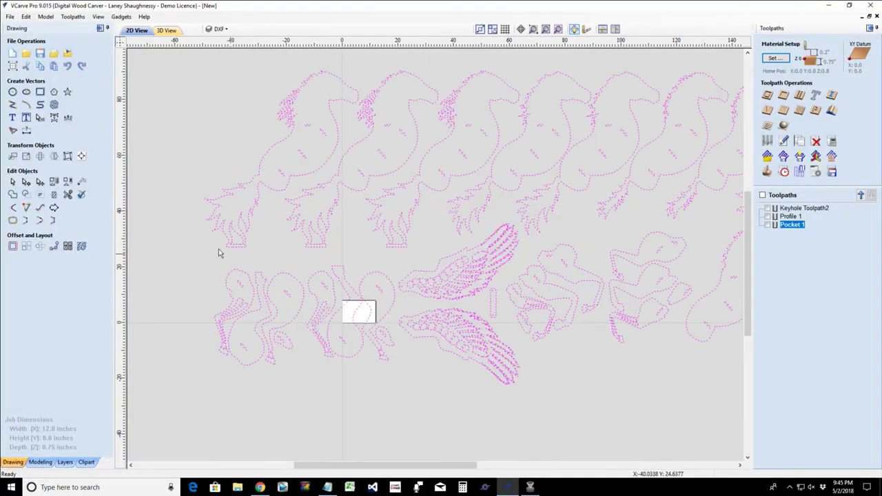
pyautogui.click(13, 65)
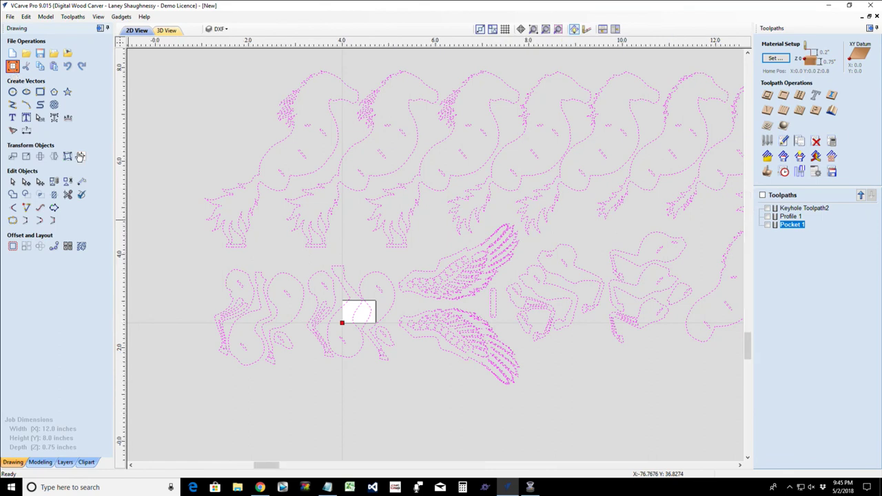
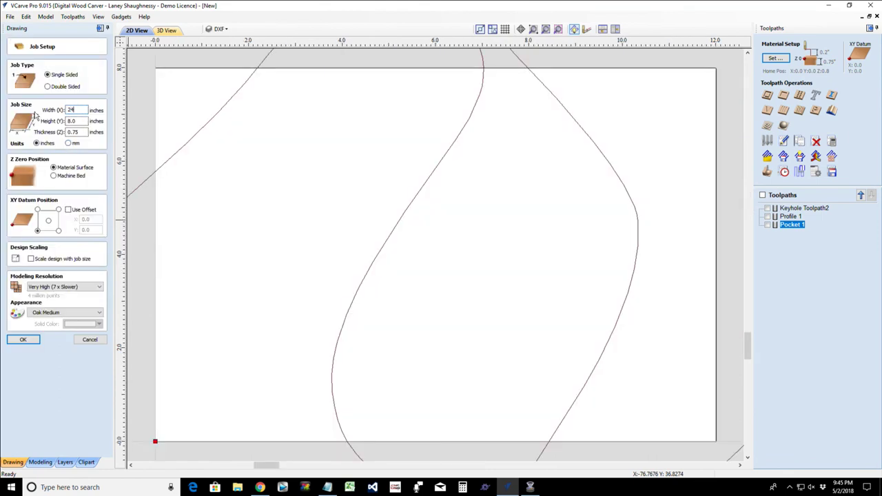
pyautogui.click(77, 120)
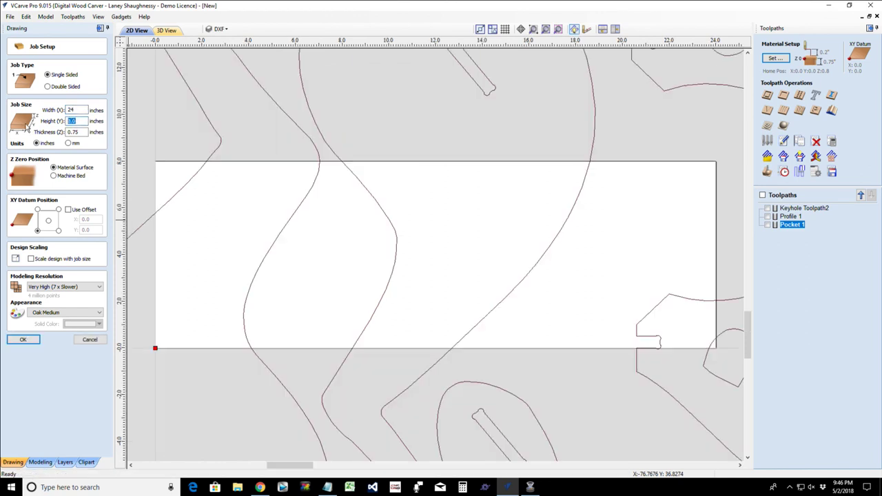
pyautogui.write('24')
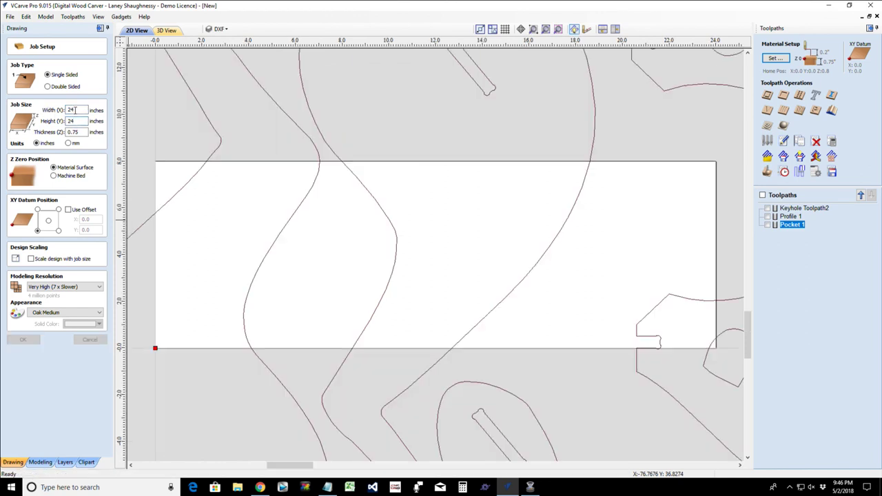
pyautogui.scroll(-1, 324, 205)
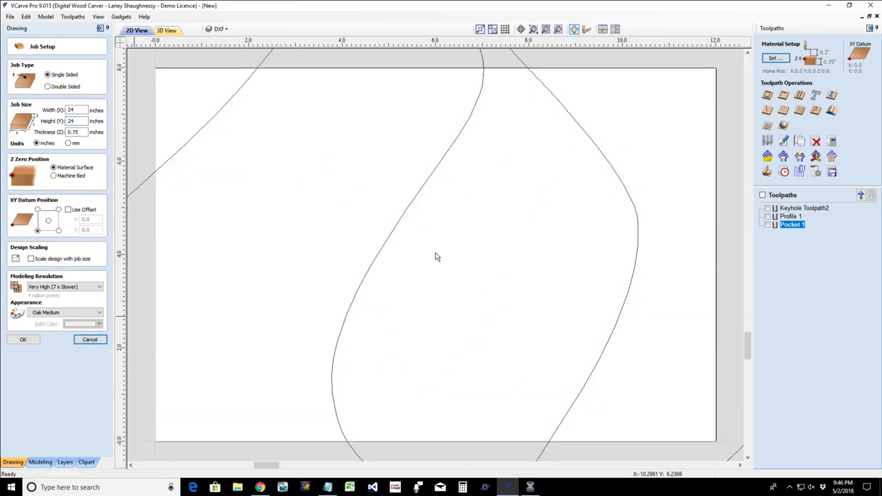
pyautogui.click(90, 339)
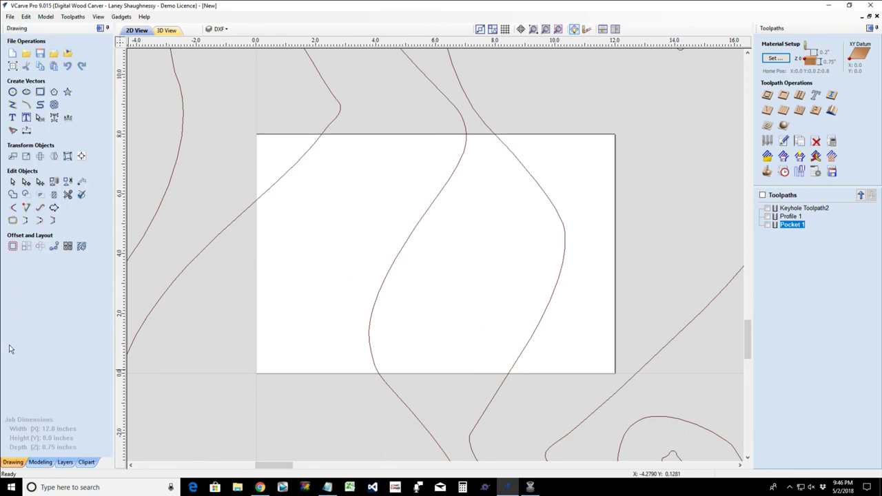
# - Select all the imported Pegasus vectors, scale them to 50 percent, and delete them from the 2D drawing
pyautogui.scroll(-10, 497, 376)
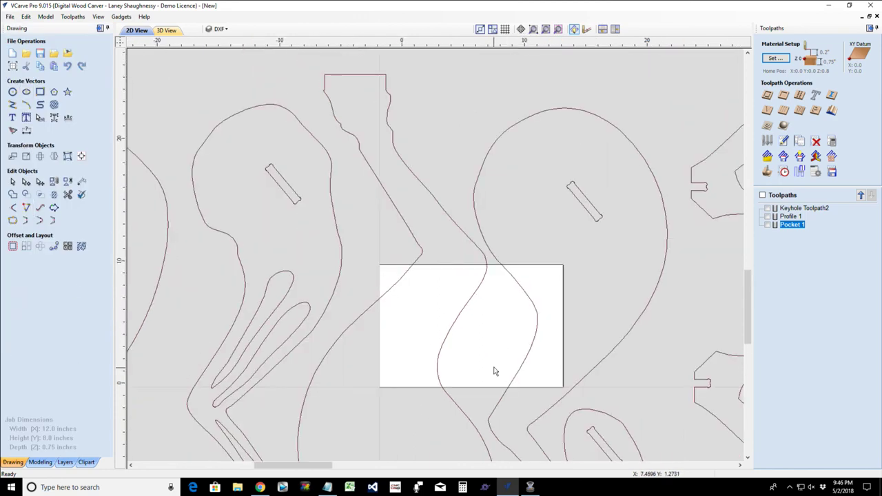
pyautogui.scroll(-3, 494, 370)
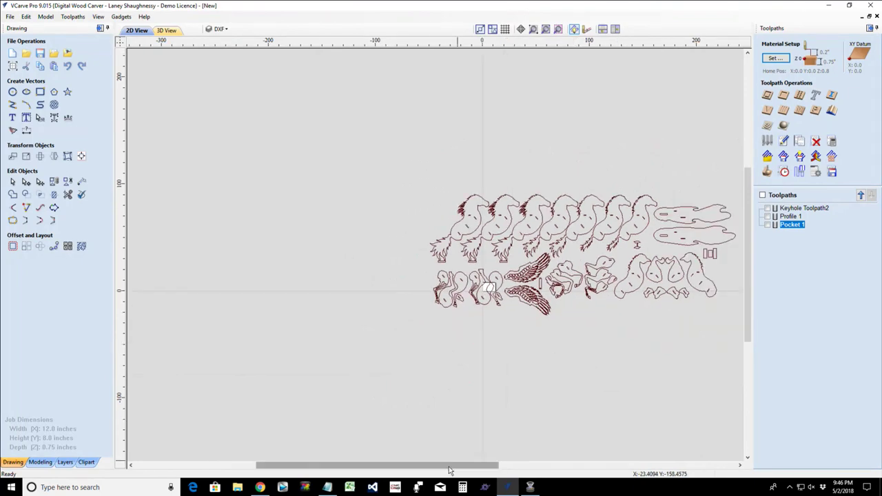
pyautogui.hscroll(5, 535, 451)
pyautogui.scroll(4, 376, 309)
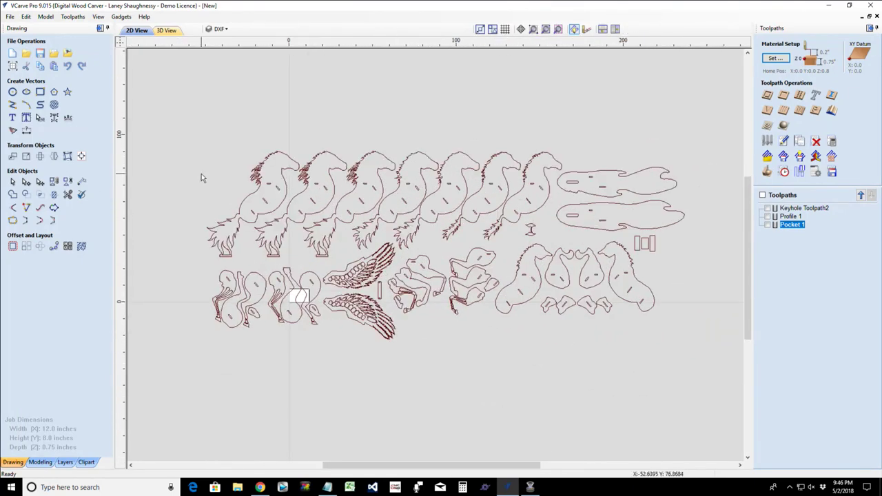
pyautogui.scroll(1, 202, 173)
pyautogui.scroll(-1, 210, 192)
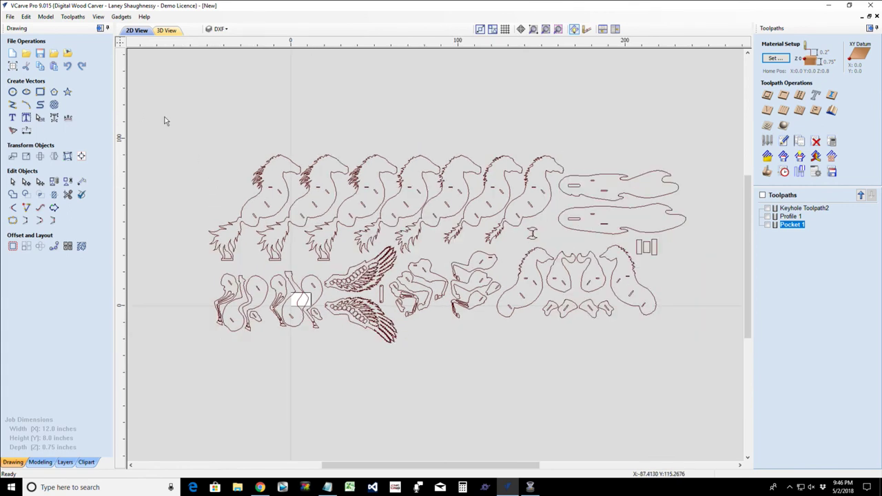
pyautogui.moveTo(183, 118); pyautogui.dragTo(726, 370)
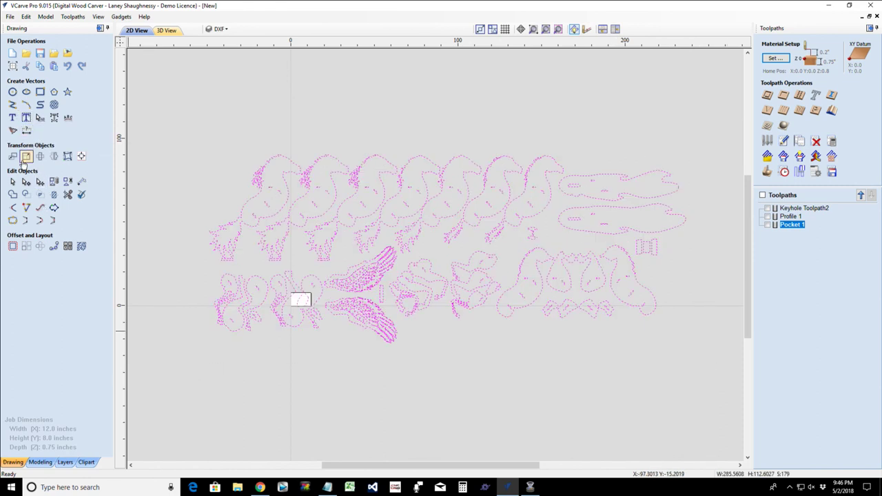
pyautogui.click(25, 157)
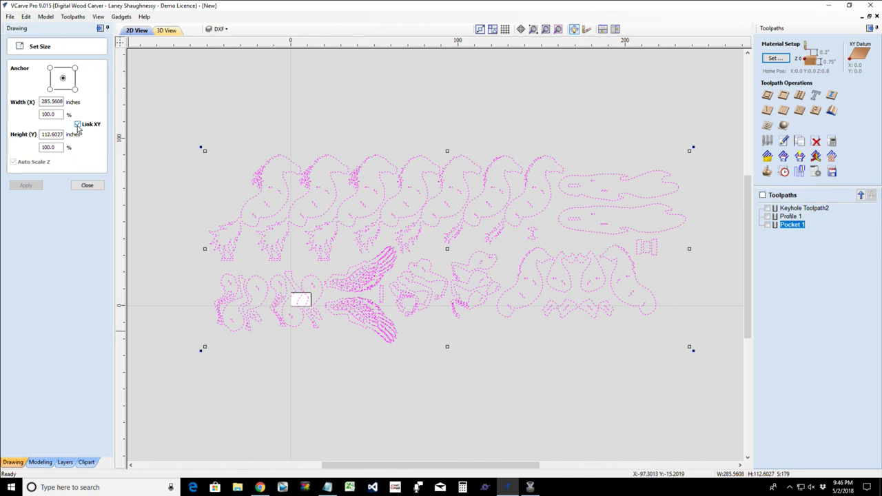
pyautogui.doubleClick(51, 114)
pyautogui.write('50')
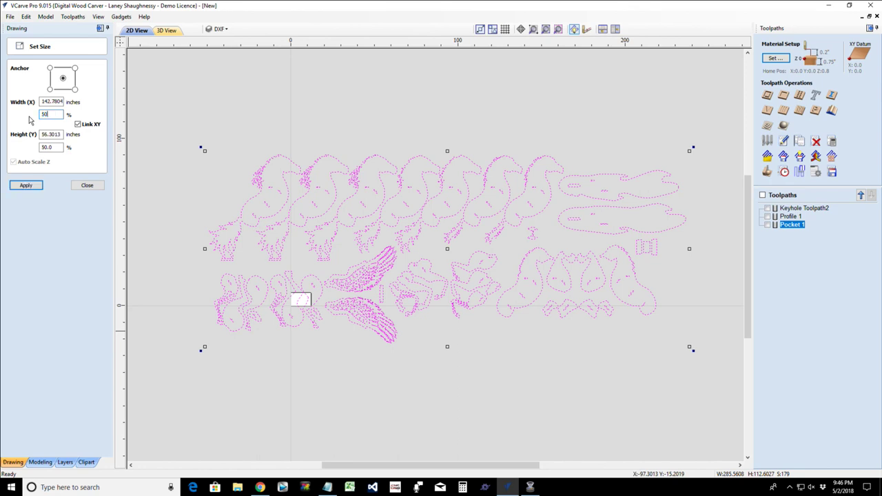
pyautogui.click(25, 185)
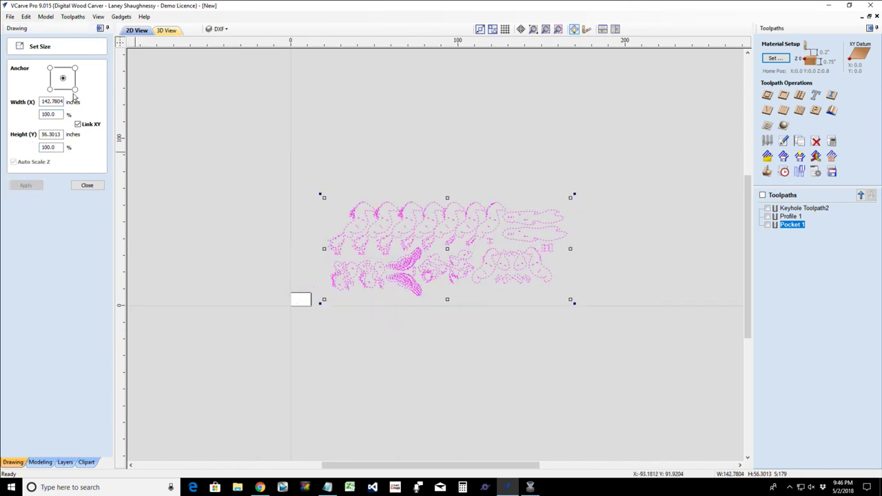
pyautogui.click(87, 185)
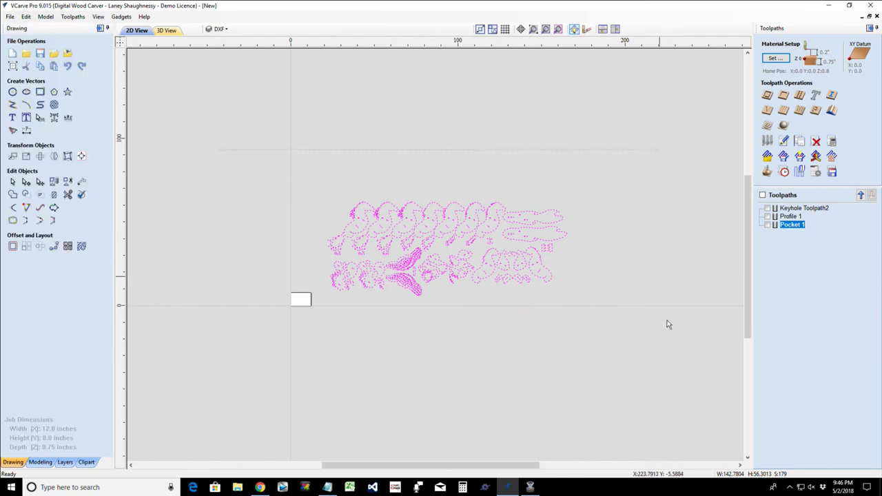
pyautogui.press('Delete')
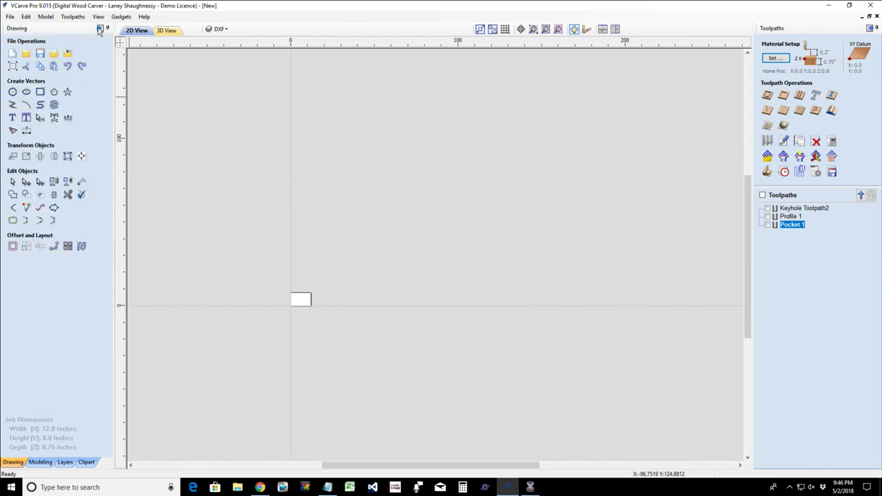
# - Import Magical_Pegasus_R_1-8_Inch.dxf from the Inch folder inside Router into the 2D drawing
pyautogui.click(54, 55)
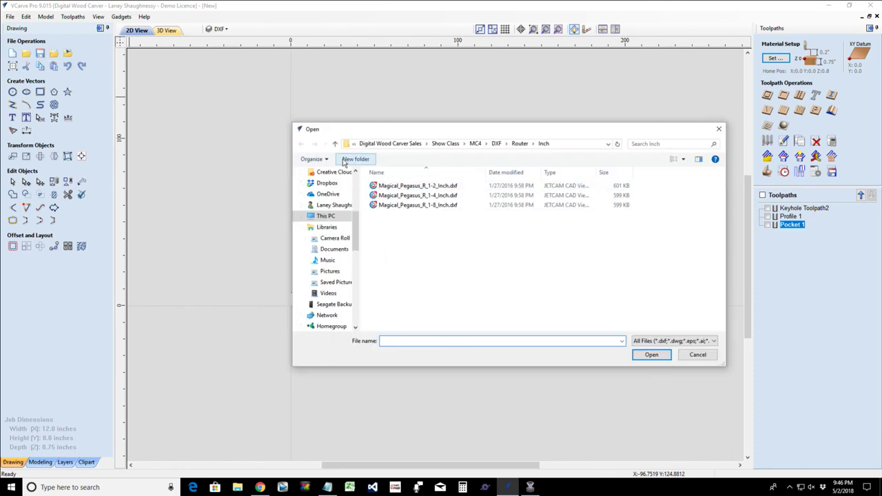
pyautogui.click(335, 144)
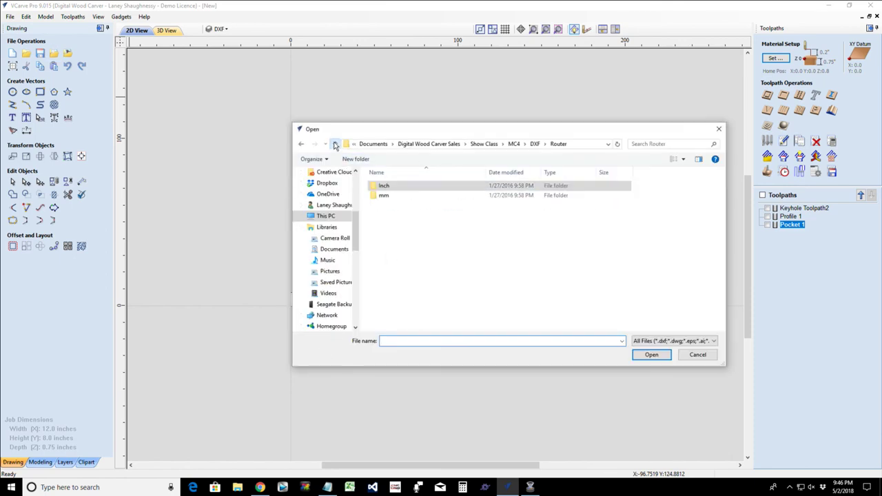
pyautogui.doubleClick(390, 187)
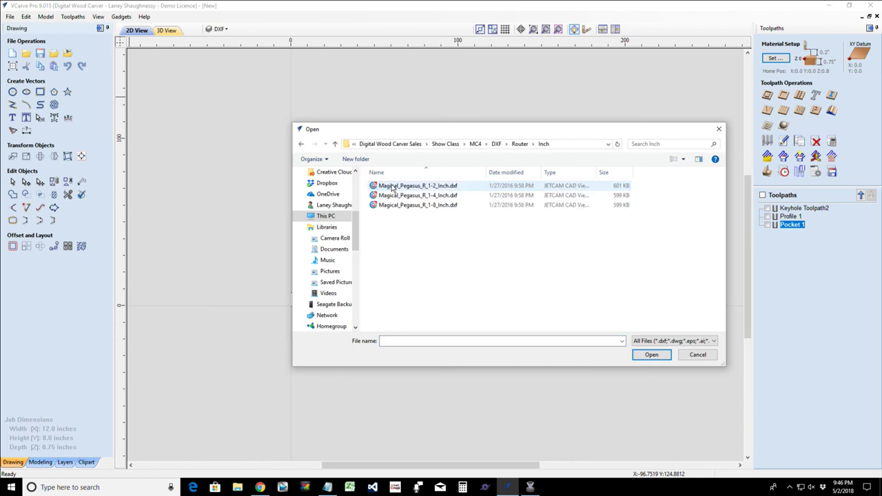
pyautogui.click(415, 197)
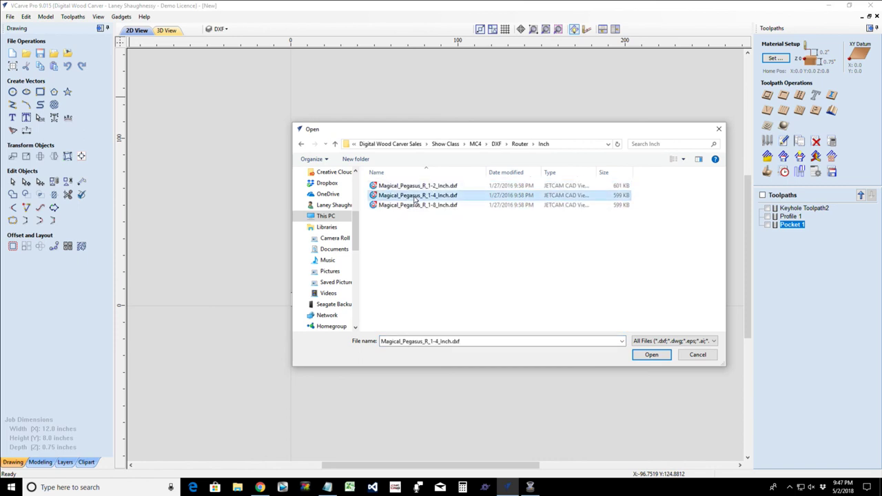
pyautogui.doubleClick(414, 206)
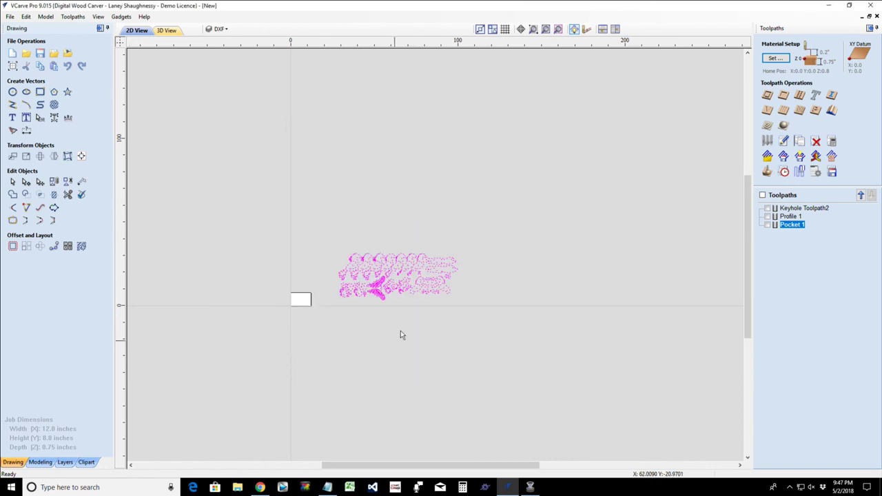
# - Deselect the imported vectors and examine the full Pegasus layout, including the horse bodies, wings and leg parts
pyautogui.scroll(6, 401, 335)
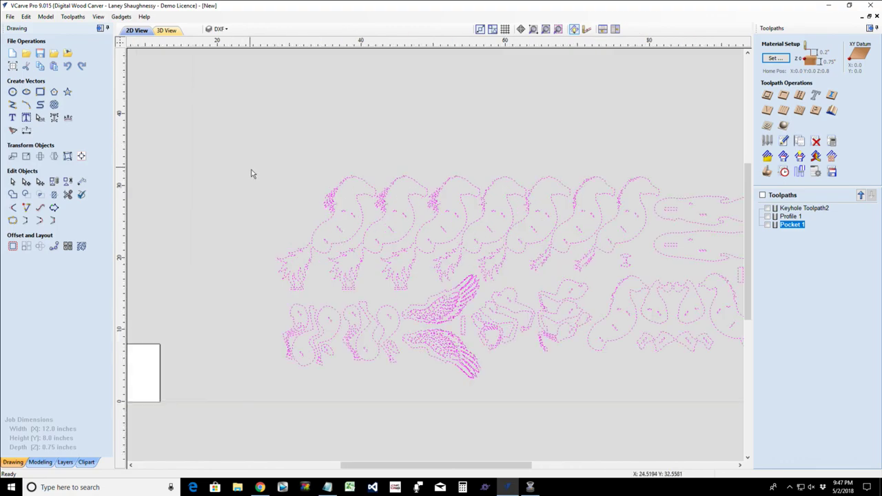
pyautogui.scroll(2, 311, 233)
pyautogui.click(312, 231)
pyautogui.scroll(-1, 413, 311)
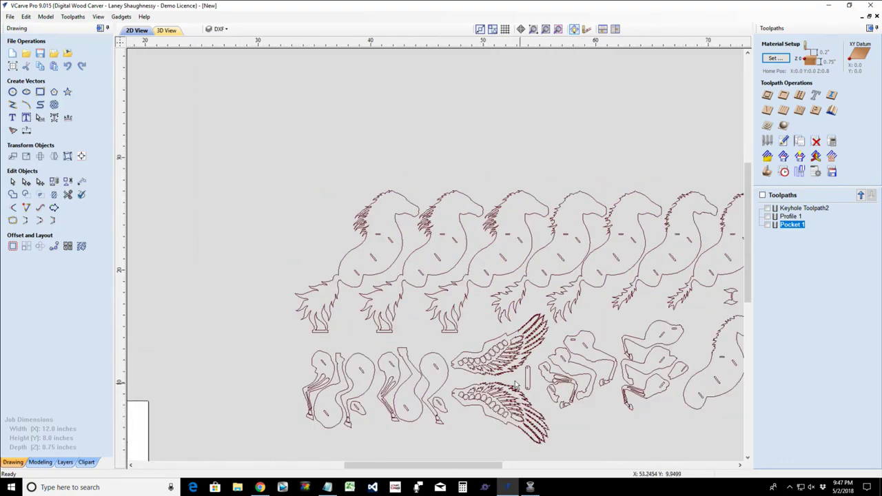
pyautogui.scroll(3, 515, 381)
pyautogui.scroll(-4, 515, 380)
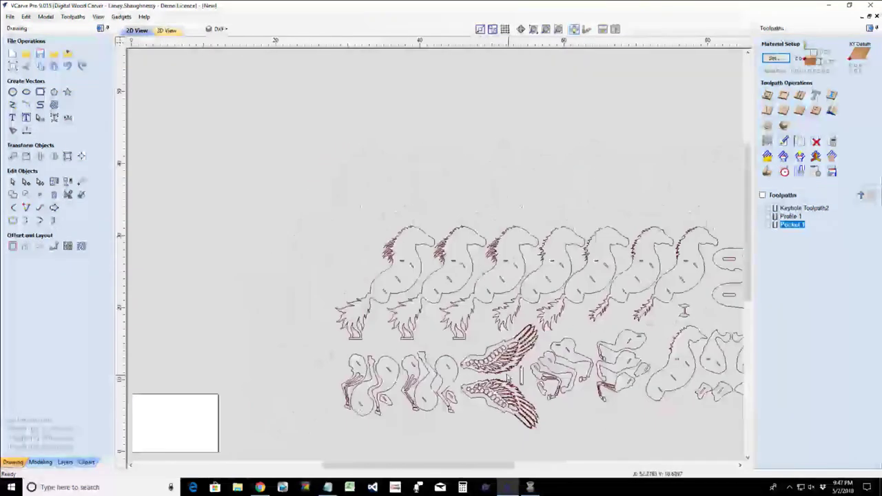
pyautogui.scroll(-3, 508, 378)
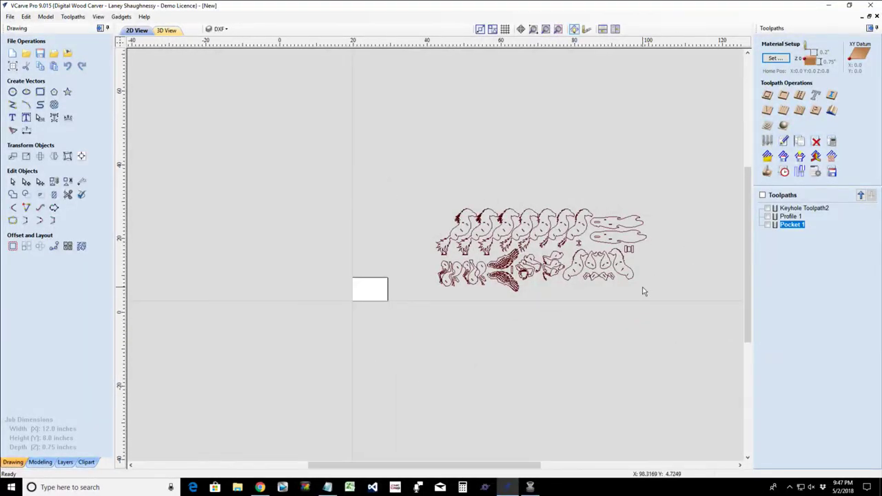
pyautogui.scroll(3, 643, 291)
pyautogui.scroll(-1, 643, 291)
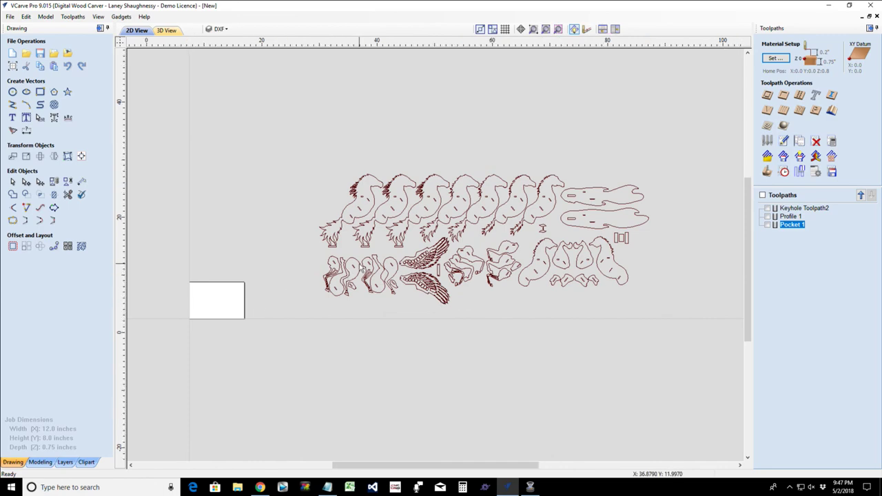
pyautogui.scroll(2, 355, 271)
pyautogui.scroll(-1, 360, 268)
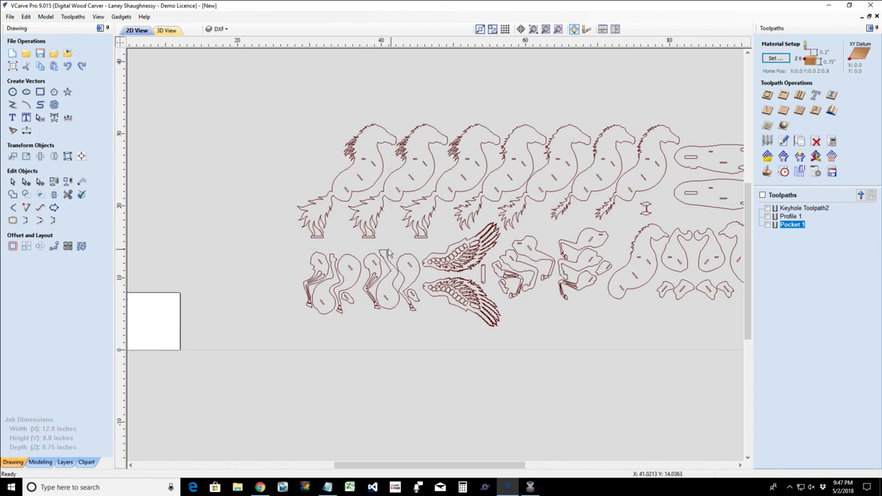
# - Group the outline and slot vectors of the first three horse bodies in the upper row, one body after another
pyautogui.moveTo(258, 92); pyautogui.dragTo(401, 249)
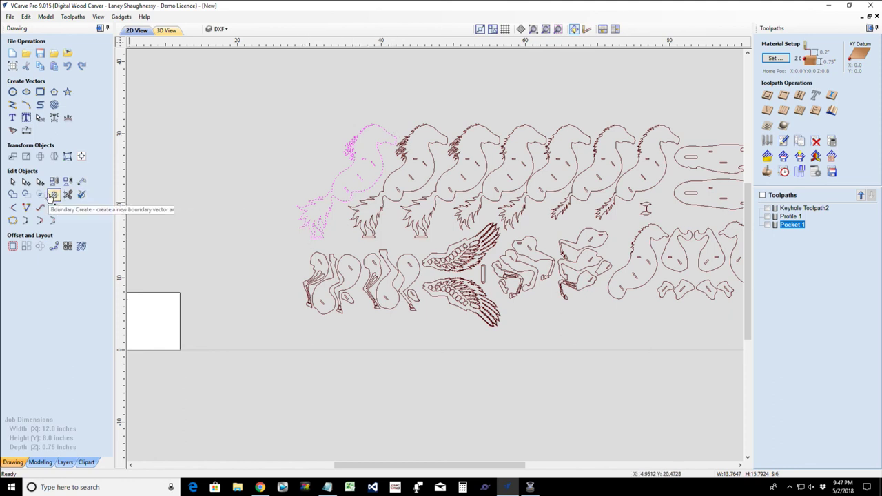
pyautogui.click(54, 181)
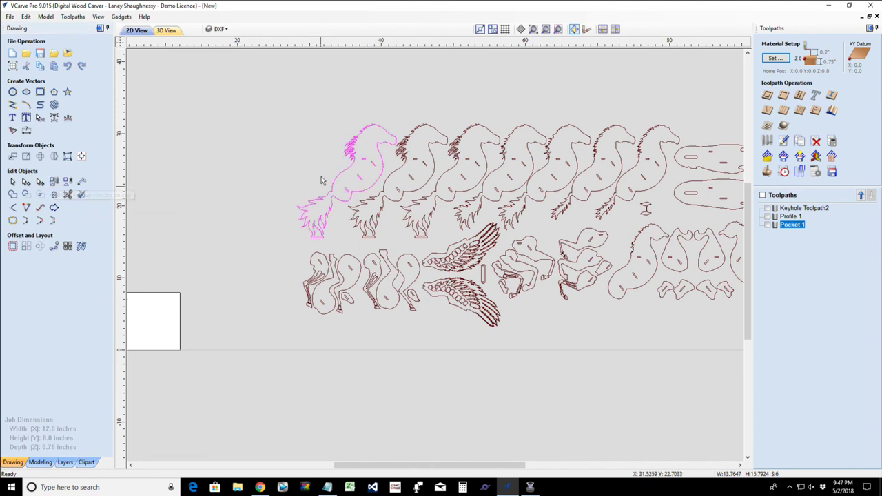
pyautogui.moveTo(337, 108); pyautogui.dragTo(436, 242)
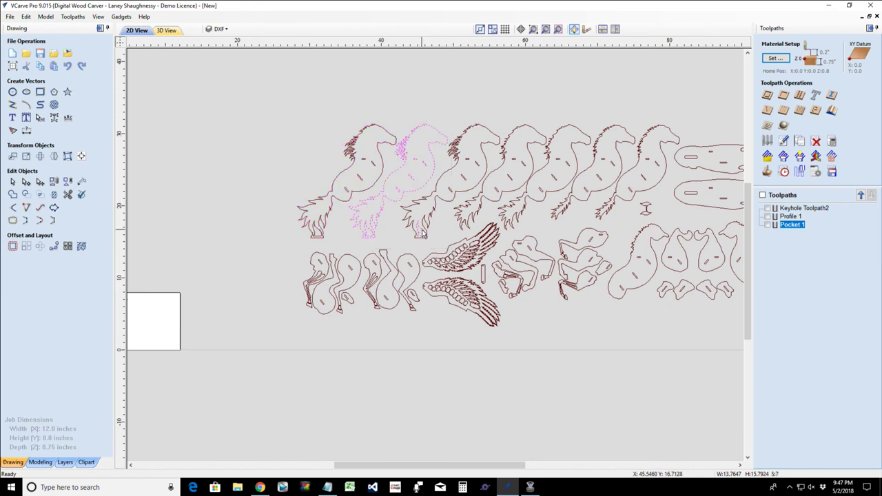
pyautogui.keyDown('shift'); pyautogui.click(424, 234); pyautogui.keyUp('shift')
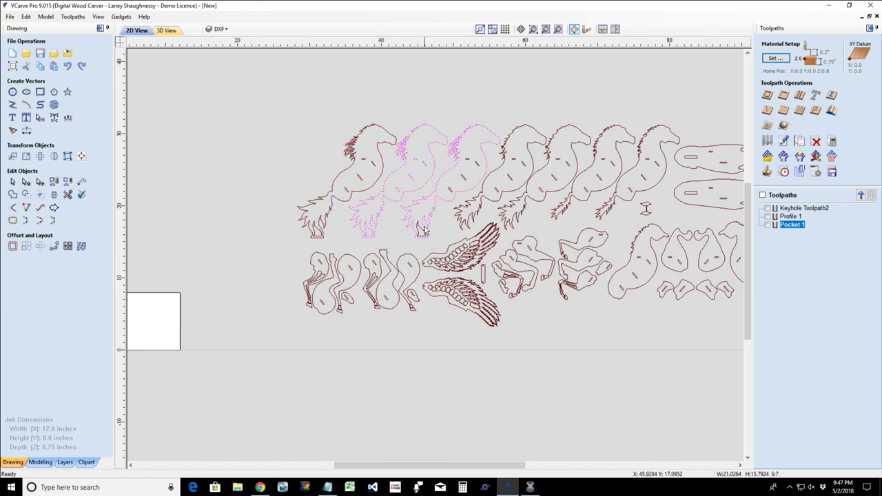
pyautogui.keyDown('shift'); pyautogui.click(425, 233); pyautogui.keyUp('shift')
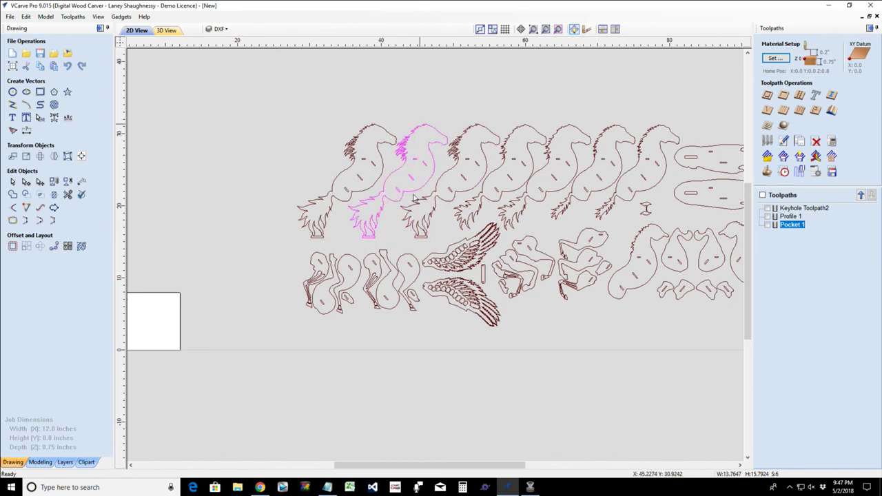
pyautogui.keyDown('shift'); pyautogui.click(417, 235); pyautogui.keyUp('shift')
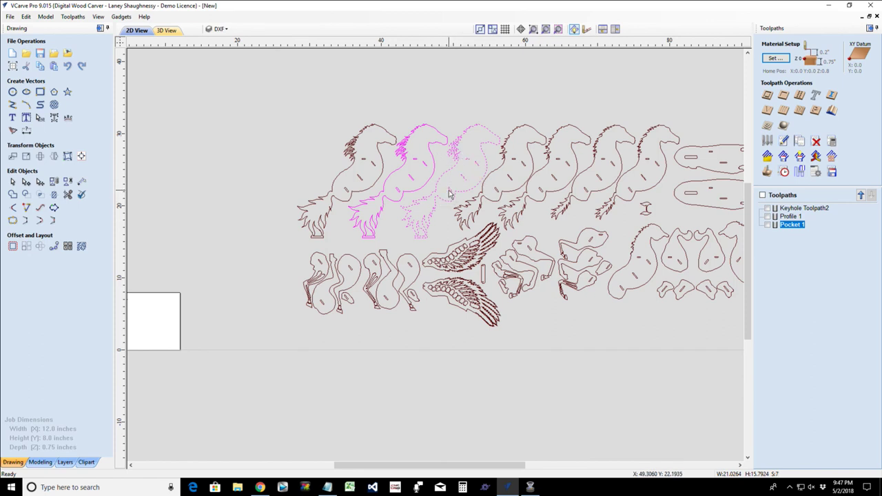
# - Group the vectors of each part in the first leg set of the lower row, including its small oval piece
pyautogui.scroll(-4, 469, 195)
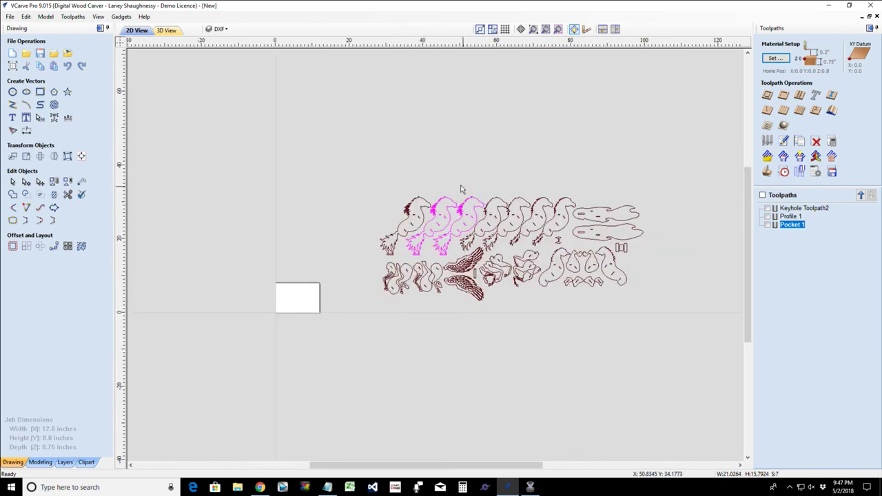
pyautogui.scroll(3, 482, 234)
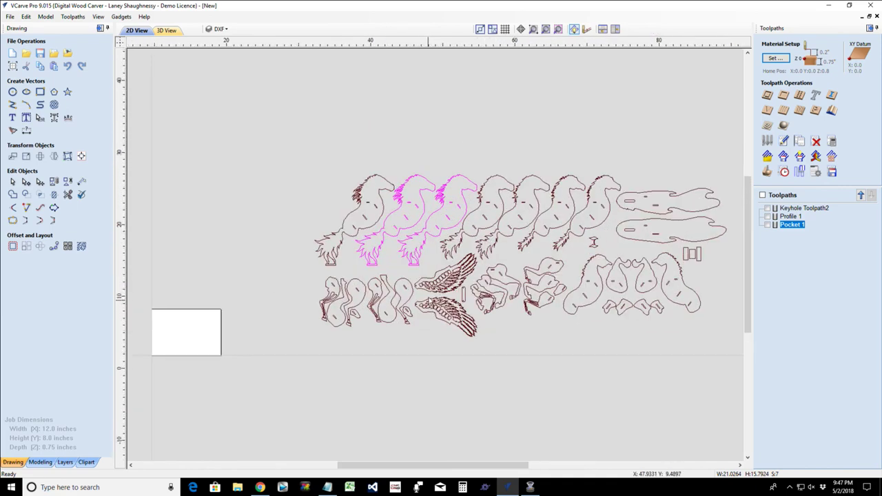
pyautogui.scroll(1, 428, 296)
pyautogui.moveTo(360, 281); pyautogui.dragTo(321, 338)
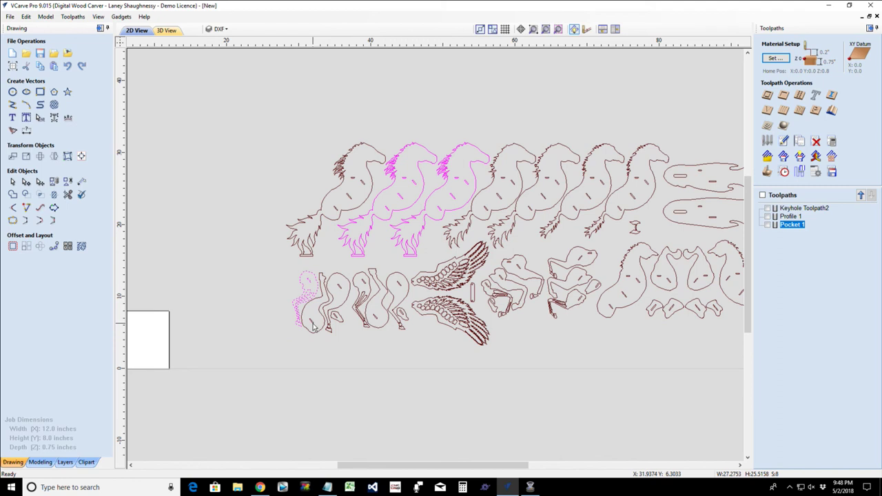
pyautogui.click(312, 328)
pyautogui.click(317, 326)
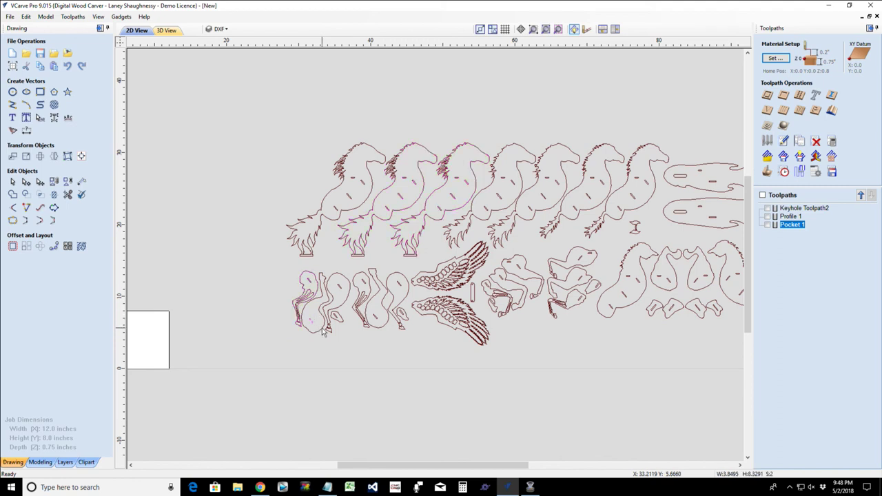
pyautogui.click(322, 331)
pyautogui.click(329, 304)
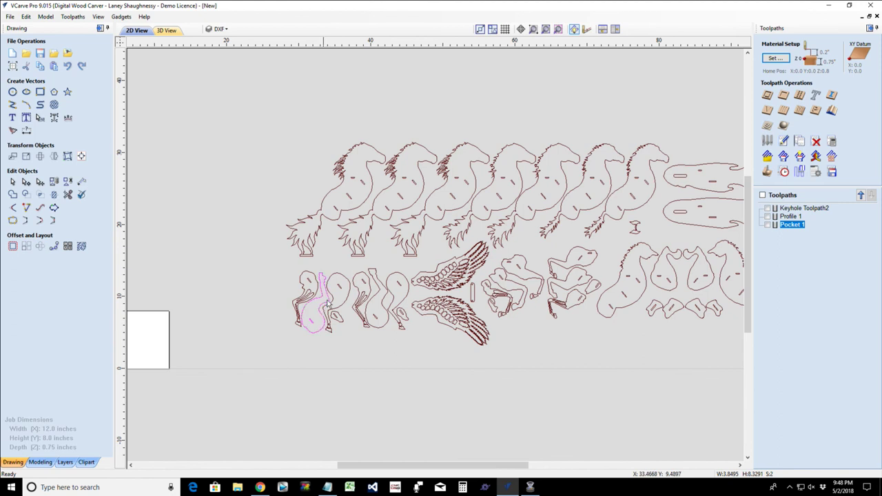
pyautogui.keyDown('shift'); pyautogui.click(339, 292); pyautogui.keyUp('shift')
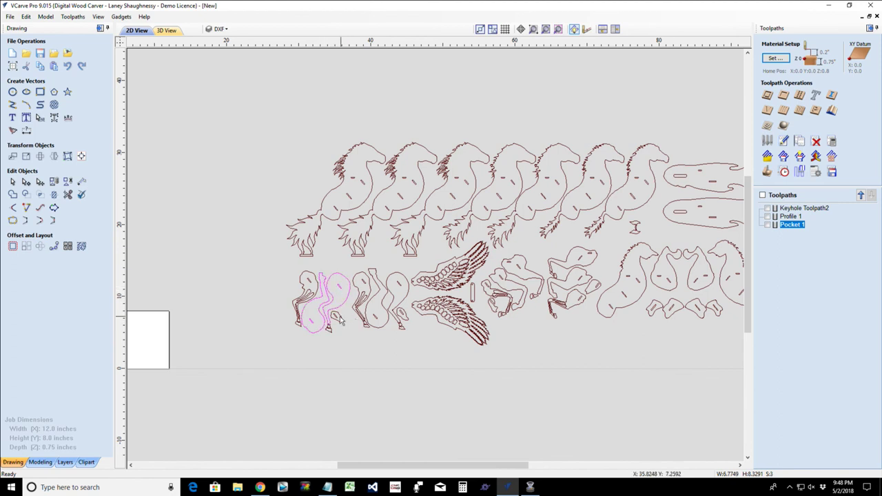
pyautogui.keyDown('shift'); pyautogui.click(340, 318); pyautogui.keyUp('shift')
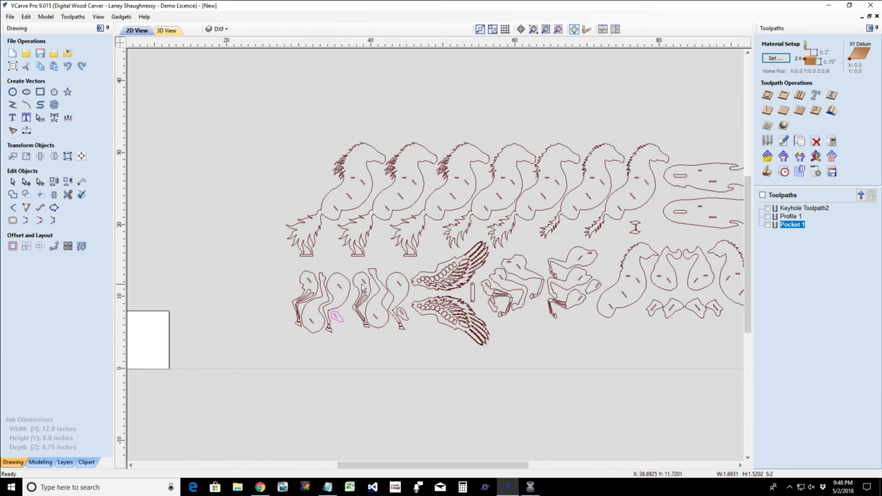
# - Group the slender leg of the second leg set with its inner cutouts, and the large leg beside it with its slot
pyautogui.keyDown('shift'); pyautogui.click(362, 305); pyautogui.keyUp('shift')
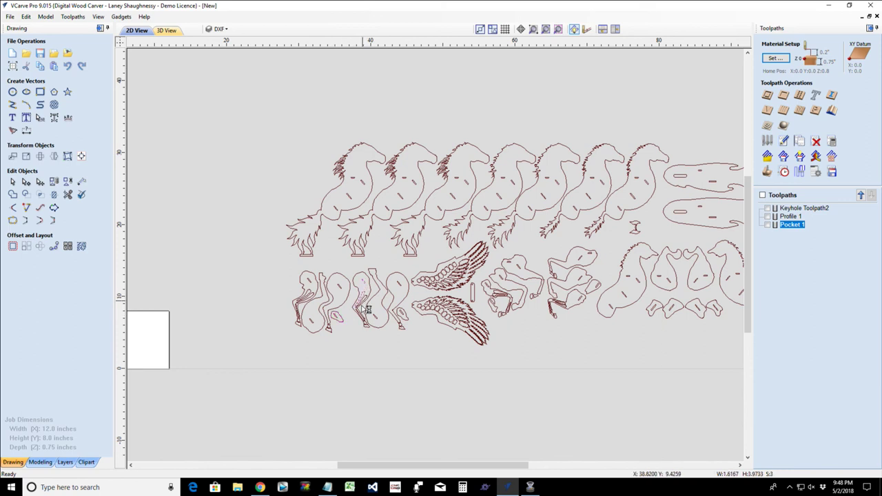
pyautogui.keyDown('shift'); pyautogui.click(363, 319); pyautogui.keyUp('shift')
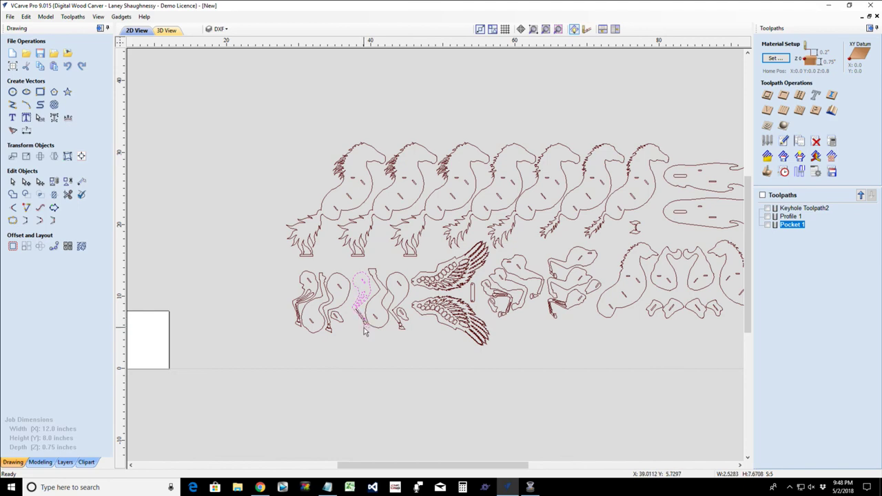
pyautogui.scroll(2, 365, 324)
pyautogui.scroll(1, 365, 326)
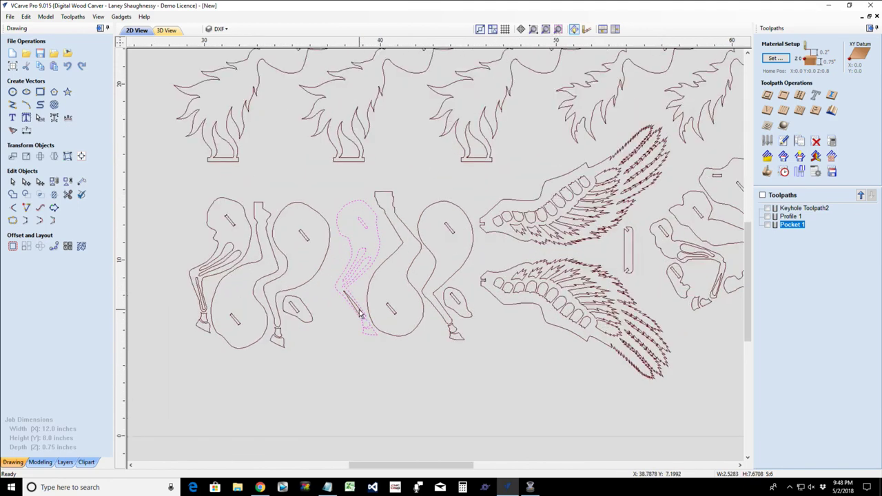
pyautogui.keyDown('shift'); pyautogui.click(359, 314); pyautogui.keyUp('shift')
pyautogui.keyDown('shift'); pyautogui.click(392, 315); pyautogui.keyUp('shift')
pyautogui.keyDown('shift'); pyautogui.click(396, 336); pyautogui.keyUp('shift')
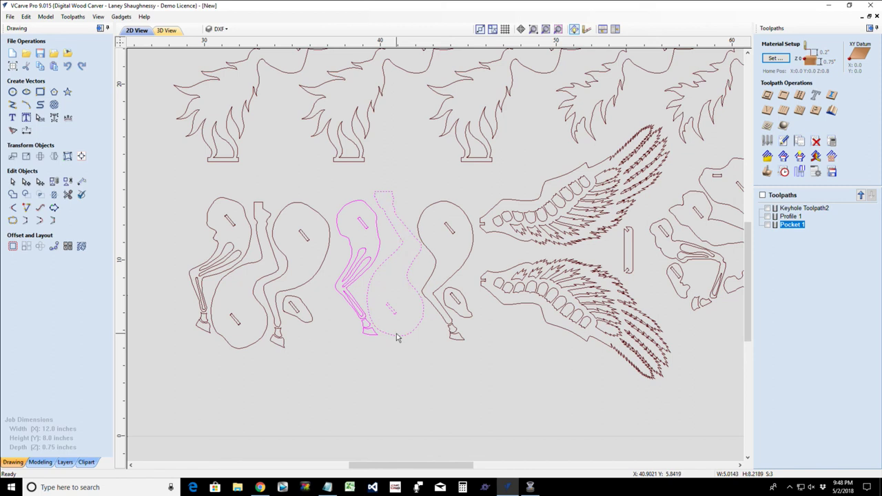
# - Group the second set's last leg with its slot and hoof, and the small oval piece with its slot
pyautogui.click(449, 233)
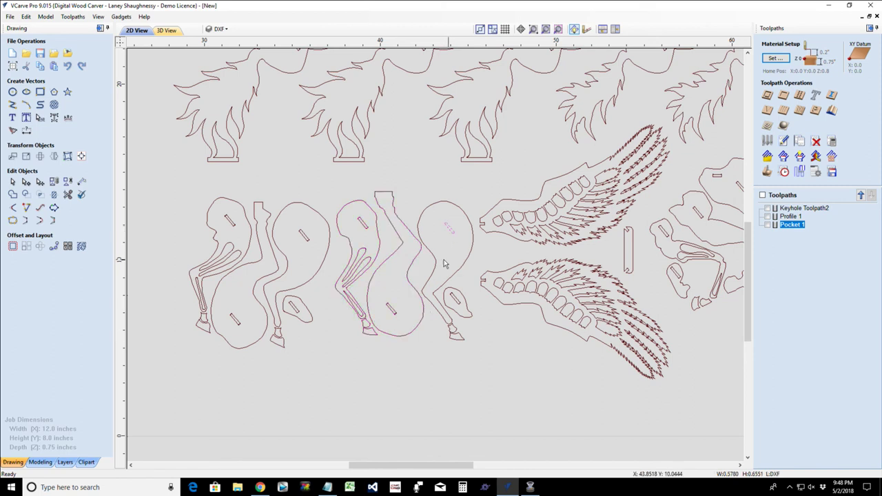
pyautogui.click(435, 267)
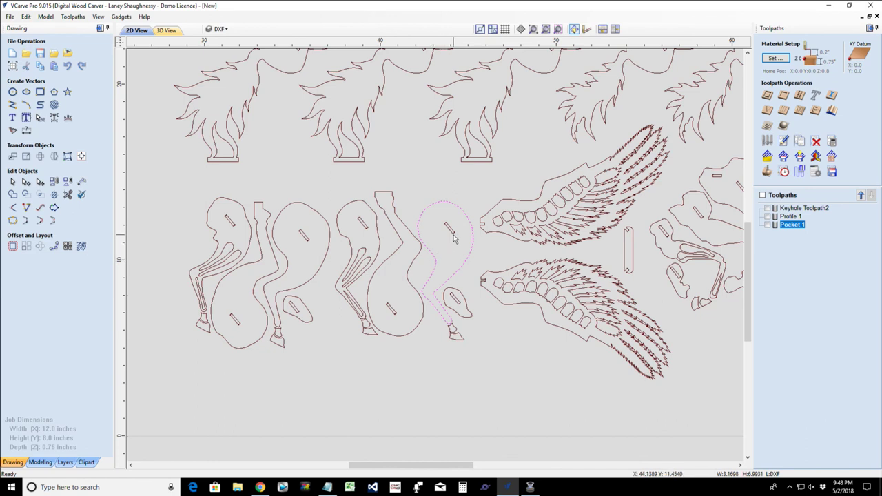
pyautogui.keyDown('shift'); pyautogui.click(454, 337); pyautogui.keyUp('shift')
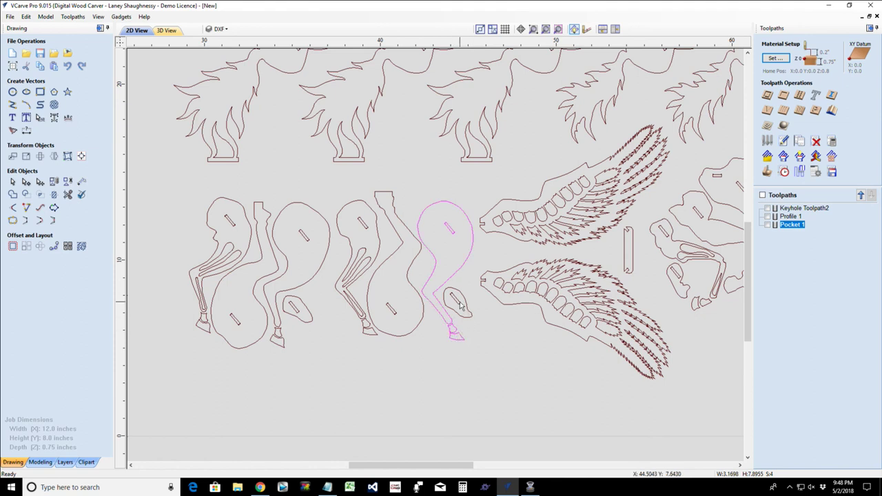
pyautogui.click(464, 307)
pyautogui.keyDown('shift'); pyautogui.click(466, 314); pyautogui.keyUp('shift')
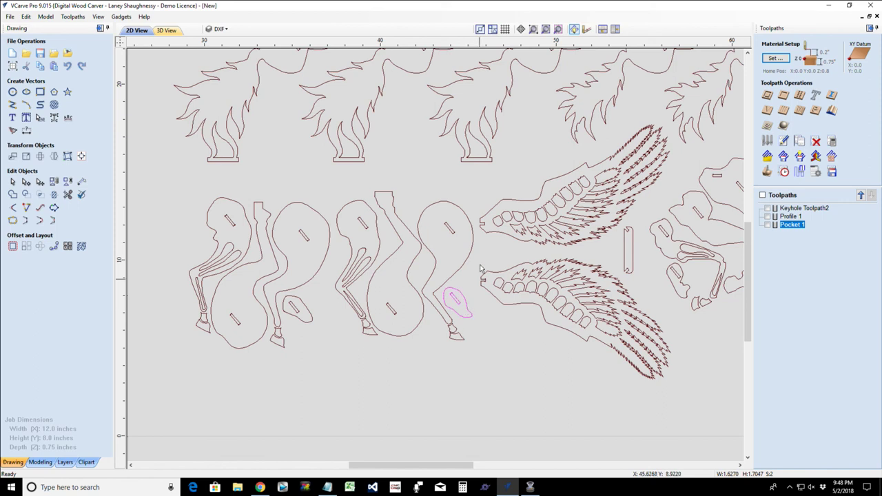
# - Select all vectors of the lower wing, including its feather cutouts, and group them
pyautogui.moveTo(455, 257); pyautogui.dragTo(680, 404)
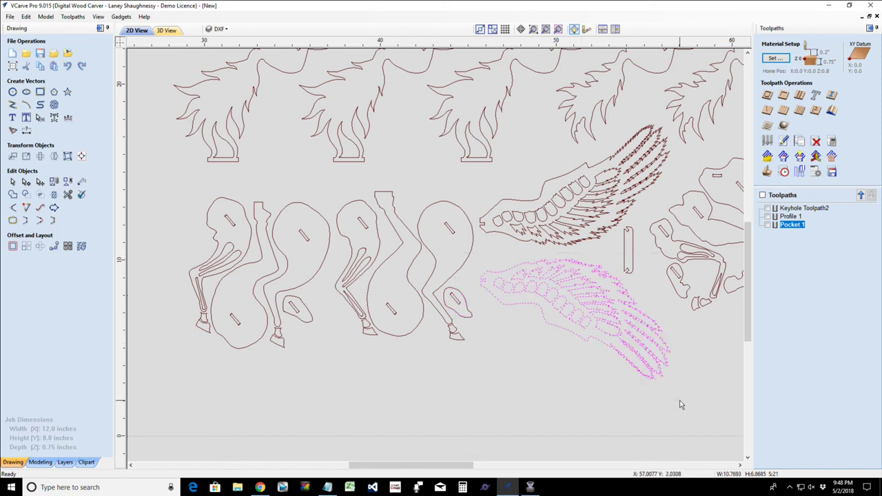
pyautogui.scroll(-6, 679, 404)
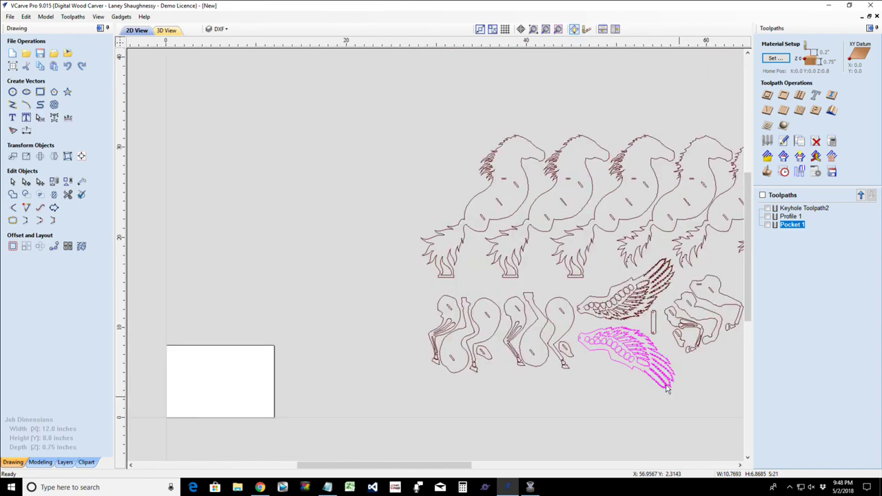
pyautogui.scroll(2, 606, 377)
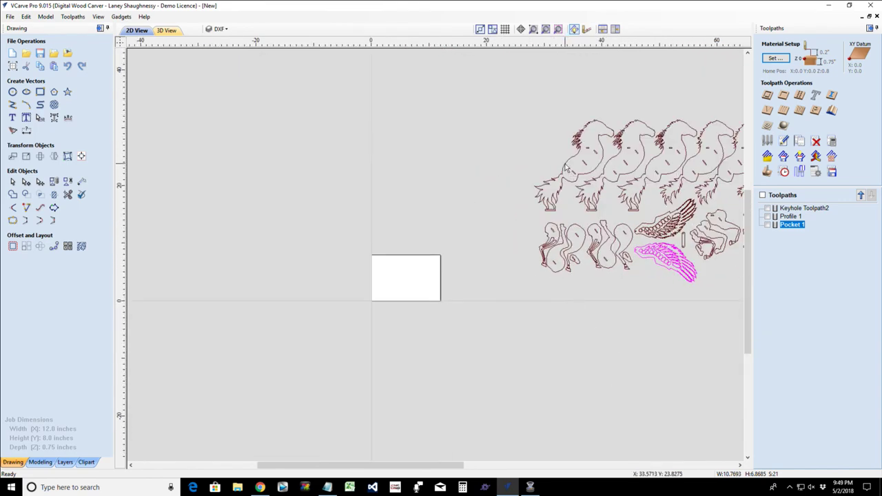
# - Ungroup the mistaken group that joins the second and third horse bodies with the first leg of the lower row
pyautogui.click(568, 169)
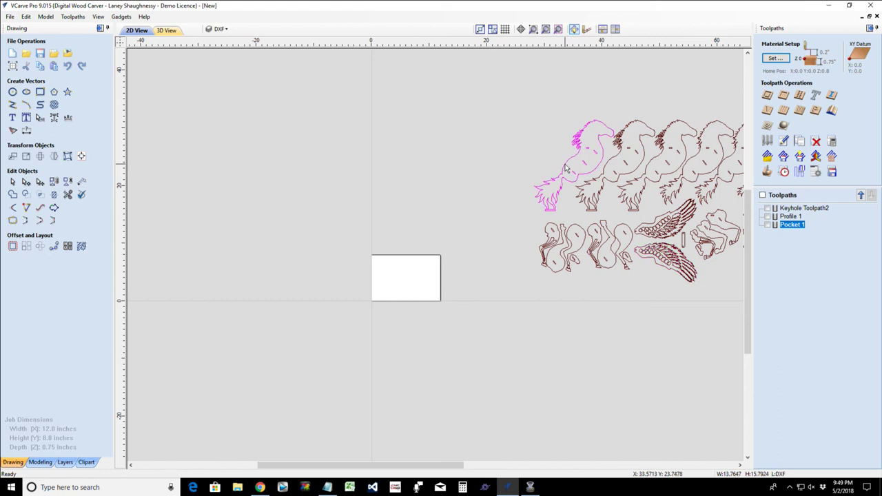
pyautogui.keyDown('shift'); pyautogui.click(613, 182); pyautogui.keyUp('shift')
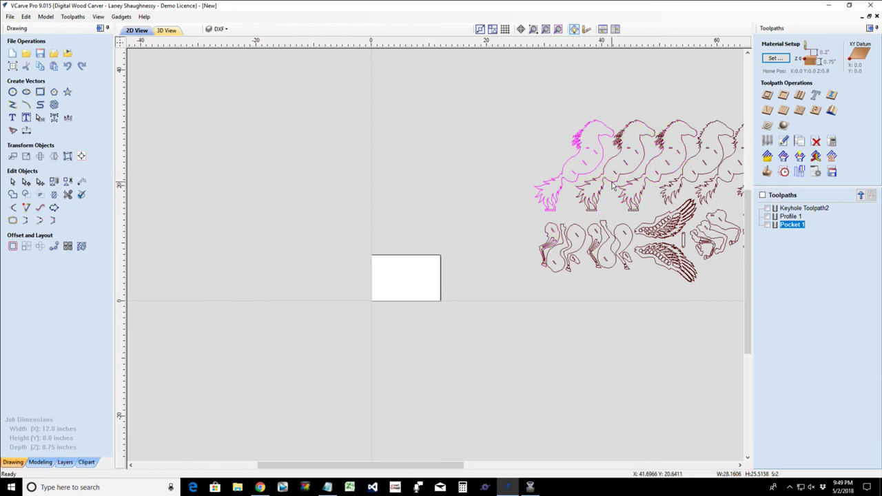
pyautogui.click(548, 219)
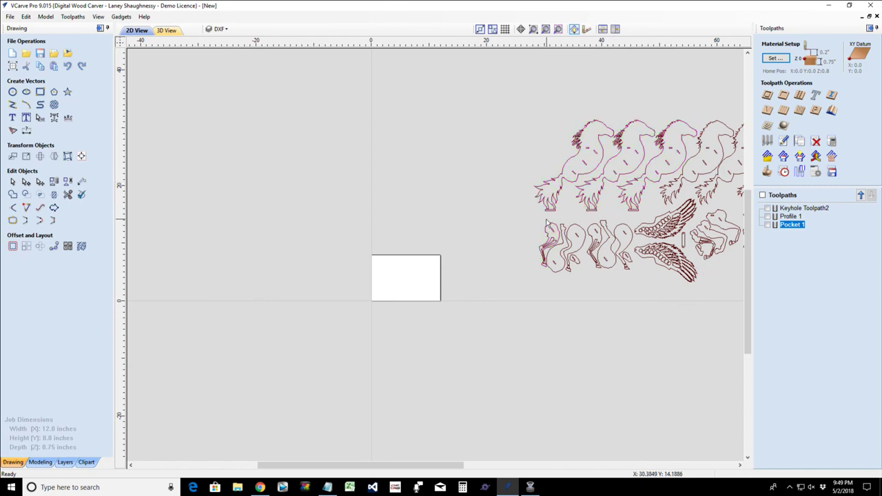
pyautogui.click(552, 227)
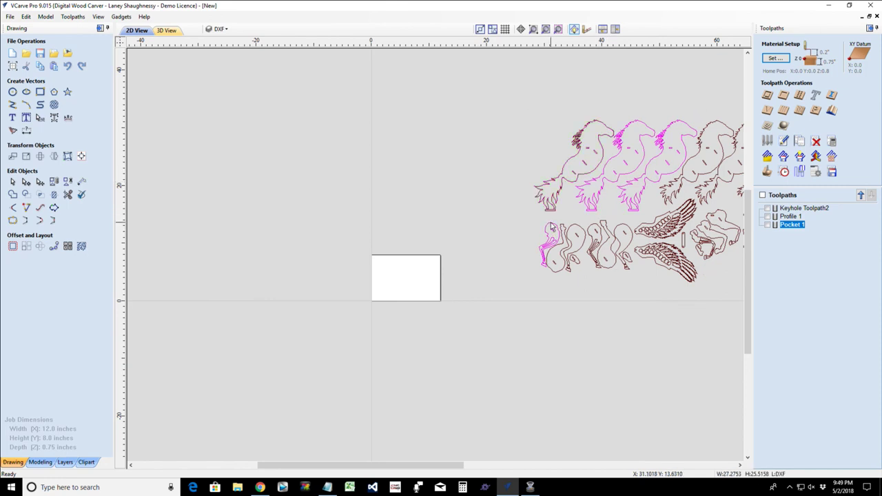
pyautogui.click(552, 228)
pyautogui.hotkey('ctrl', 'a')
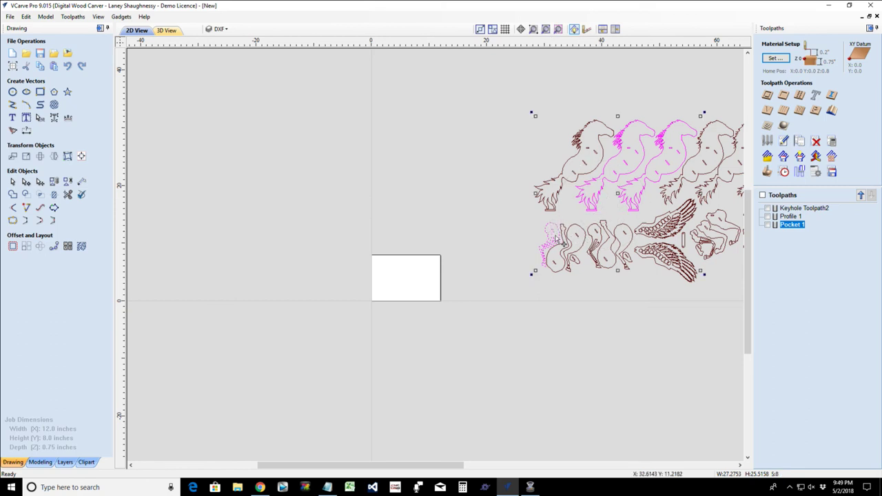
pyautogui.scroll(3, 557, 238)
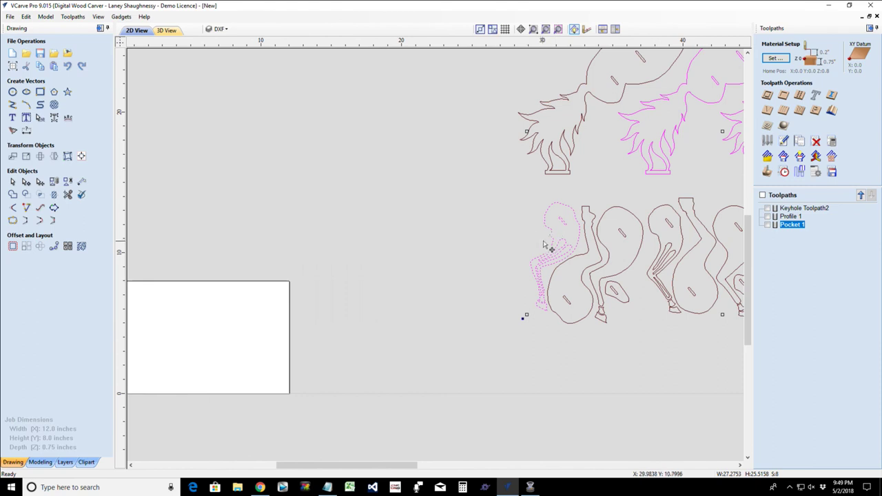
pyautogui.press('Escape')
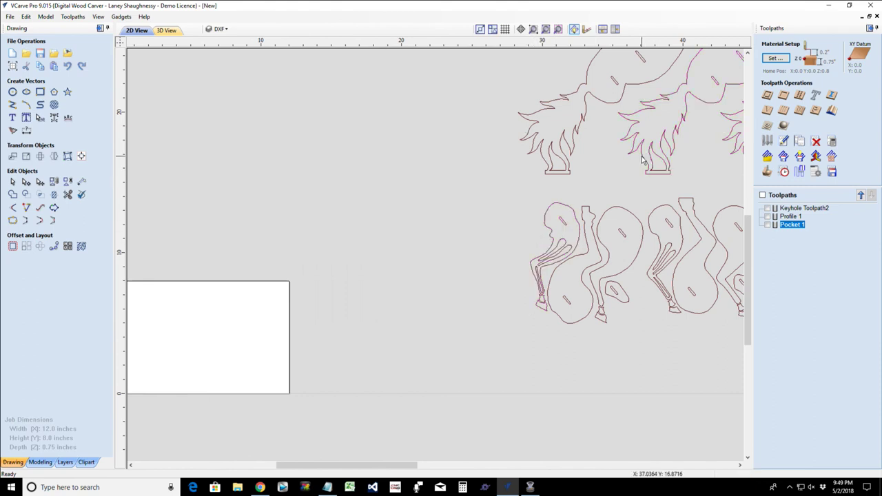
# - Move the first two horse bodies left, clear of the upper row, and group all vectors of the third horse body
pyautogui.click(648, 159)
pyautogui.scroll(-4, 641, 160)
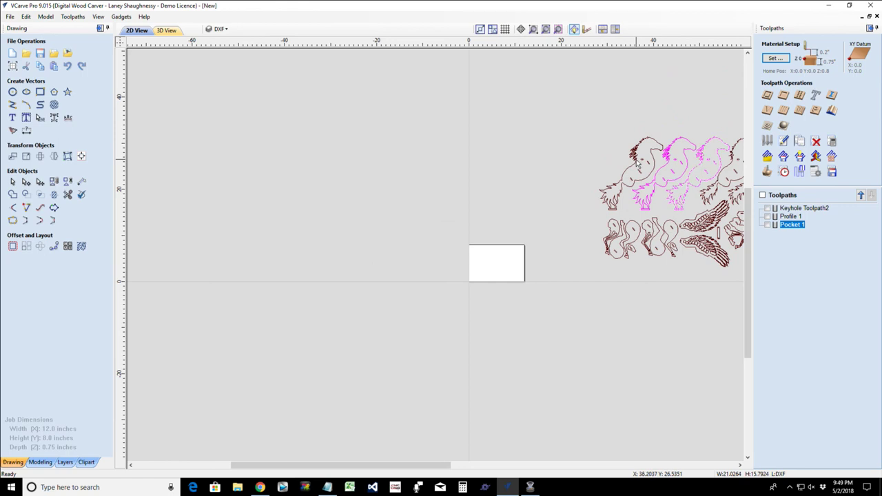
pyautogui.click(666, 207)
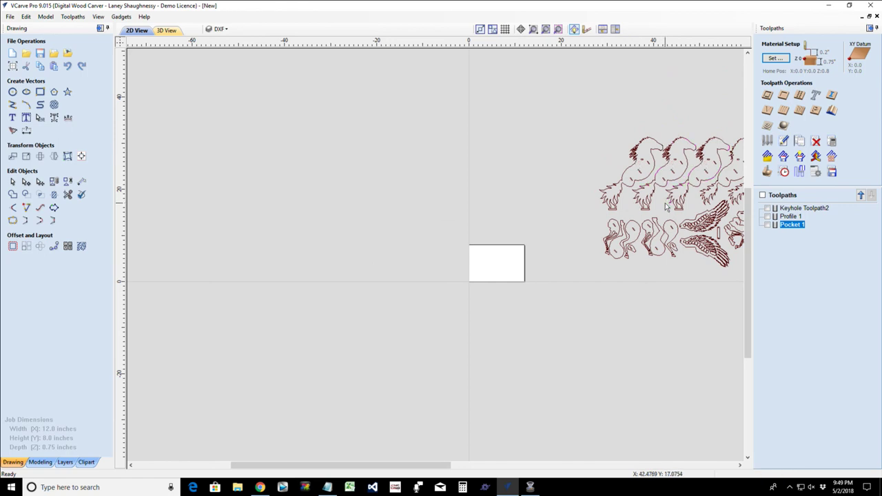
pyautogui.click(663, 169)
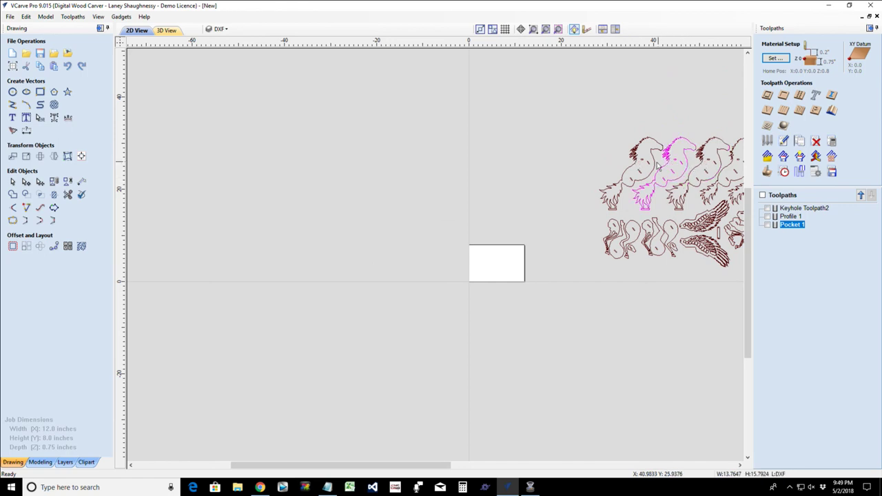
pyautogui.keyDown('shift'); pyautogui.click(656, 168); pyautogui.keyUp('shift')
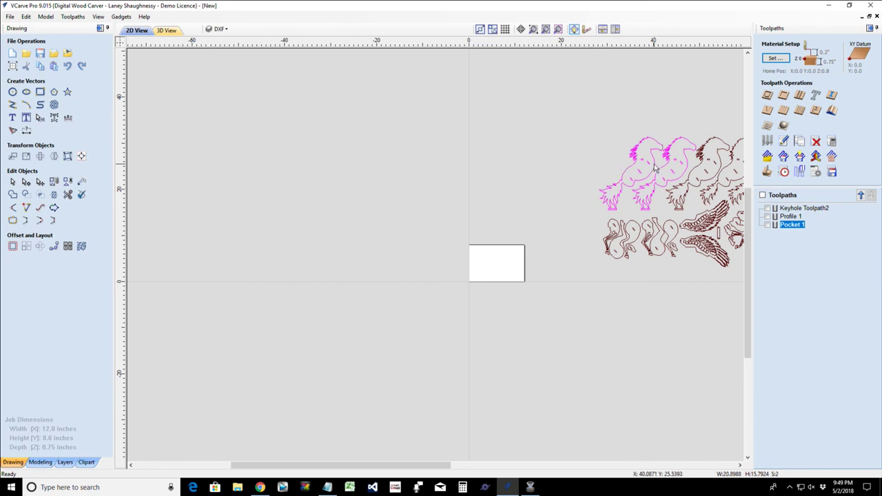
pyautogui.moveTo(655, 168)
pyautogui.mouseDown()
pyautogui.moveTo(639, 175)
pyautogui.moveTo(645, 170)
pyautogui.mouseUp()
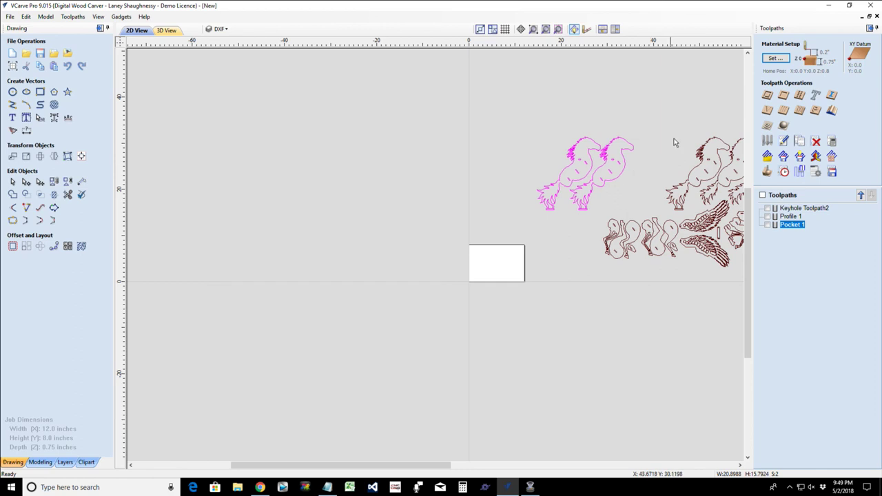
pyautogui.click(730, 215)
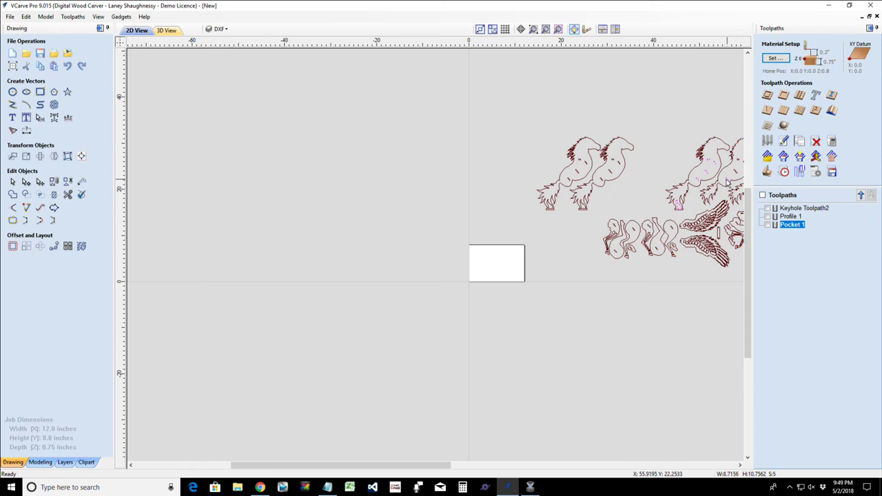
pyautogui.keyDown('shift'); pyautogui.click(695, 189); pyautogui.keyUp('shift')
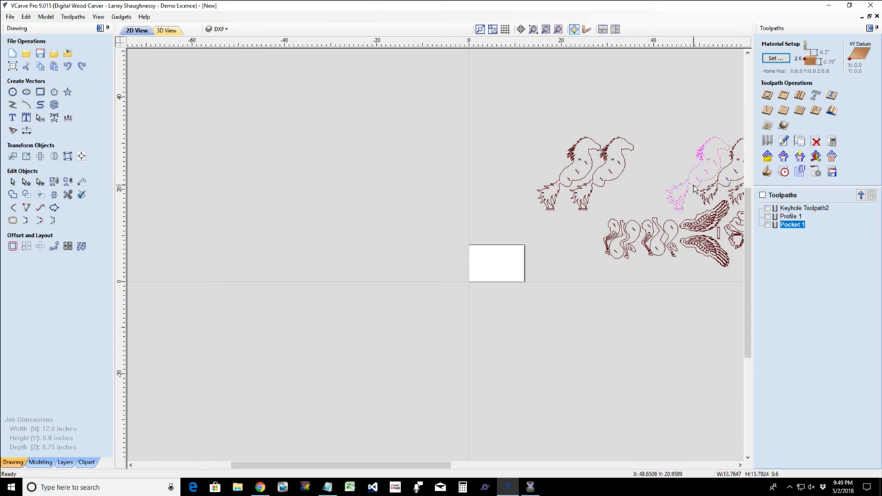
# - Ungroup the two joined legs of the first leg set and regroup the last leg with its slot and hoof
pyautogui.click(612, 239)
pyautogui.scroll(5, 614, 240)
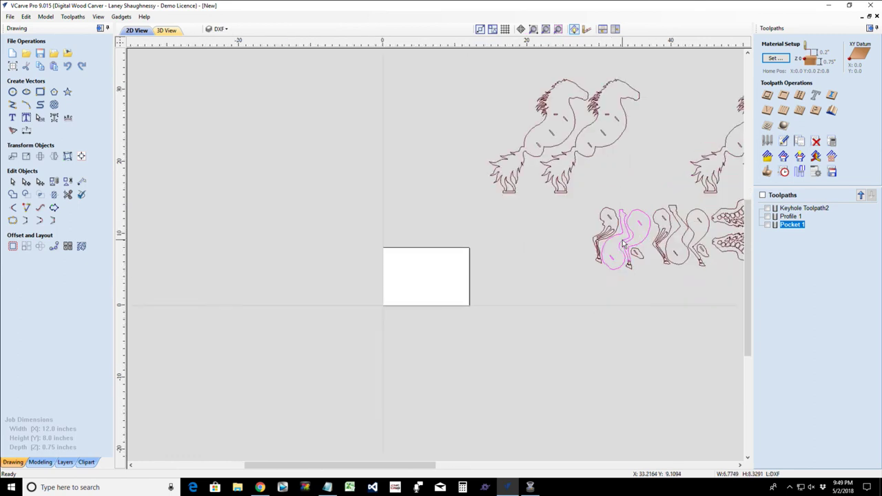
pyautogui.scroll(2, 624, 242)
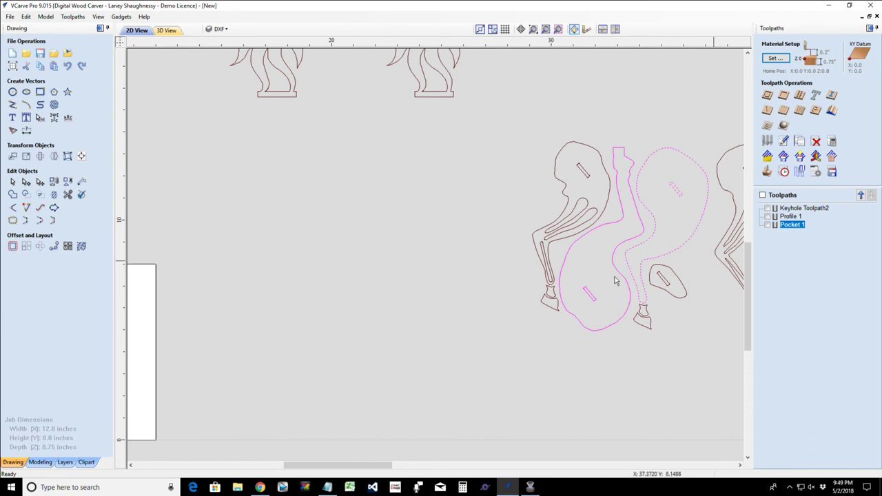
pyautogui.click(616, 281)
pyautogui.click(621, 247)
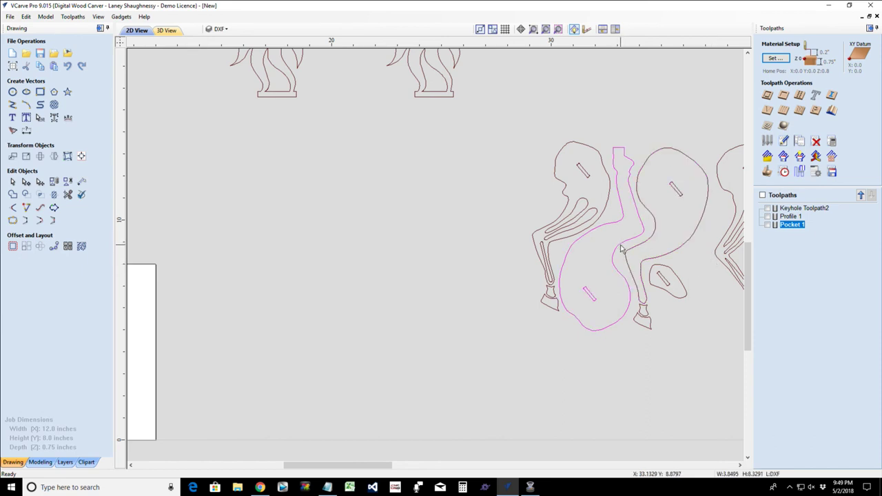
pyautogui.click(655, 218)
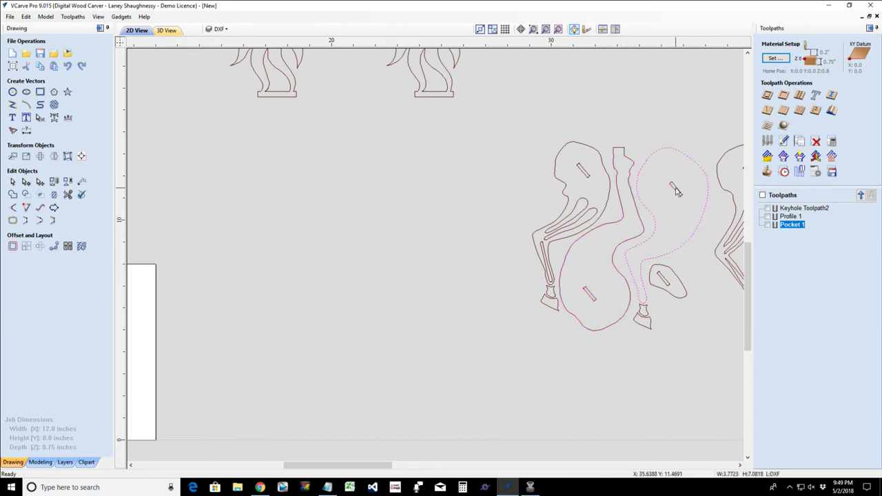
pyautogui.keyDown('shift'); pyautogui.click(646, 321); pyautogui.keyUp('shift')
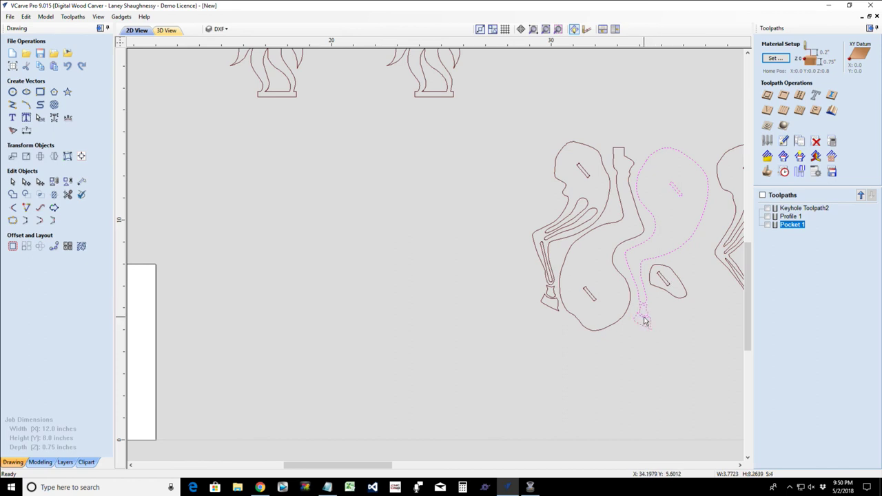
pyautogui.click(659, 286)
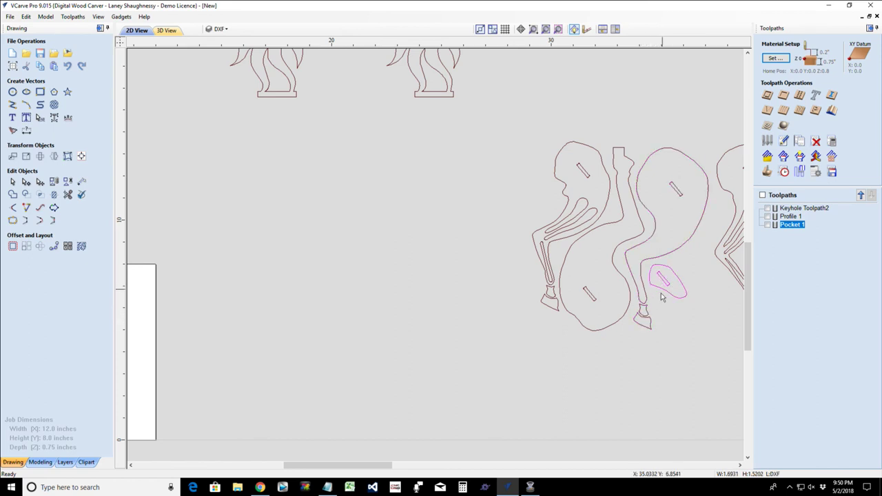
# - Group the slender first leg of the lower row with its slot, inner cutouts and hoof
pyautogui.click(574, 215)
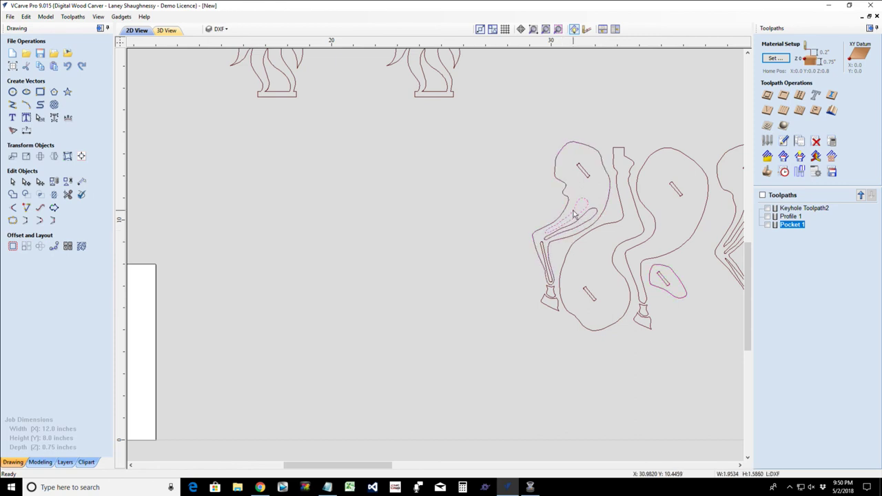
pyautogui.keyDown('shift'); pyautogui.click(584, 174); pyautogui.keyUp('shift')
pyautogui.keyDown('shift'); pyautogui.click(574, 227); pyautogui.keyUp('shift')
pyautogui.keyDown('shift'); pyautogui.click(550, 252); pyautogui.keyUp('shift')
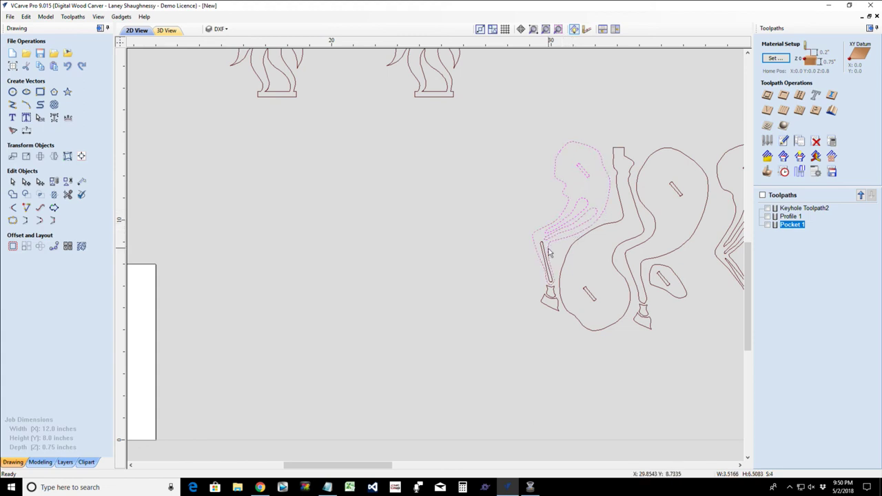
pyautogui.keyDown('shift'); pyautogui.click(548, 272); pyautogui.keyUp('shift')
pyautogui.keyDown('shift'); pyautogui.click(546, 300); pyautogui.keyUp('shift')
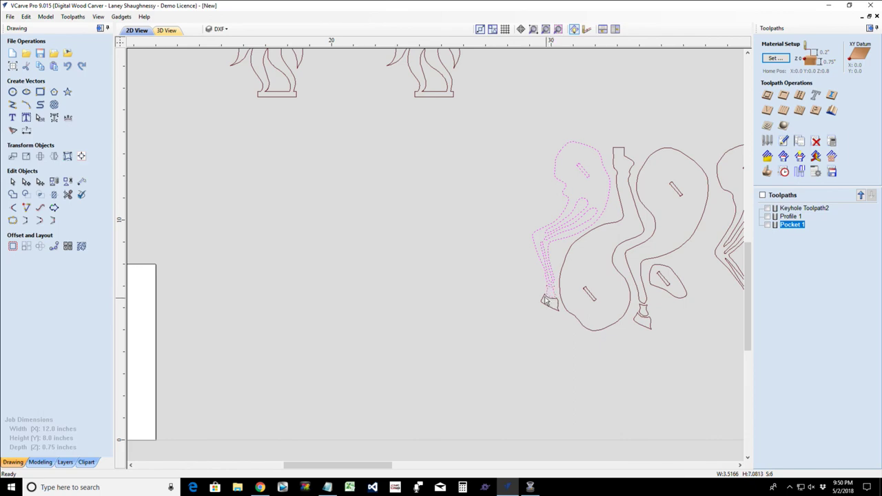
pyautogui.keyDown('shift'); pyautogui.click(544, 301); pyautogui.keyUp('shift')
# - Select the first three horse bodies, the legs of both leg sets in the lower row, and the lower wing
pyautogui.scroll(-5, 544, 301)
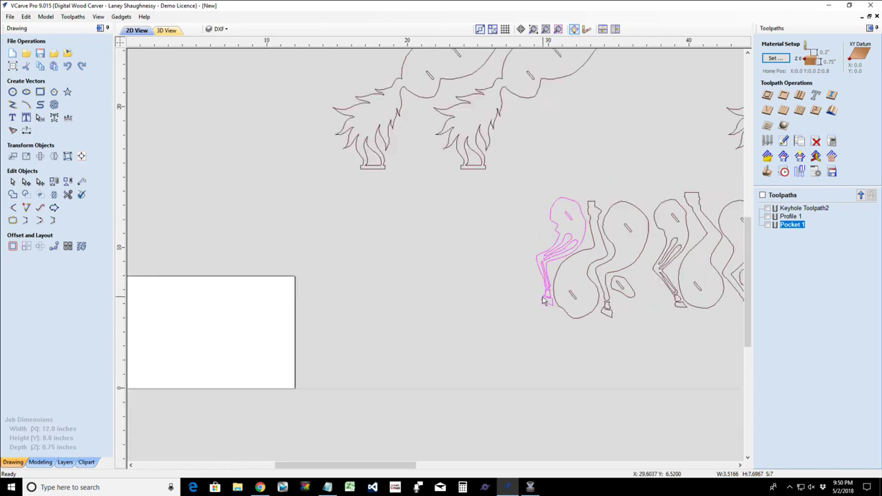
pyautogui.scroll(-2, 508, 308)
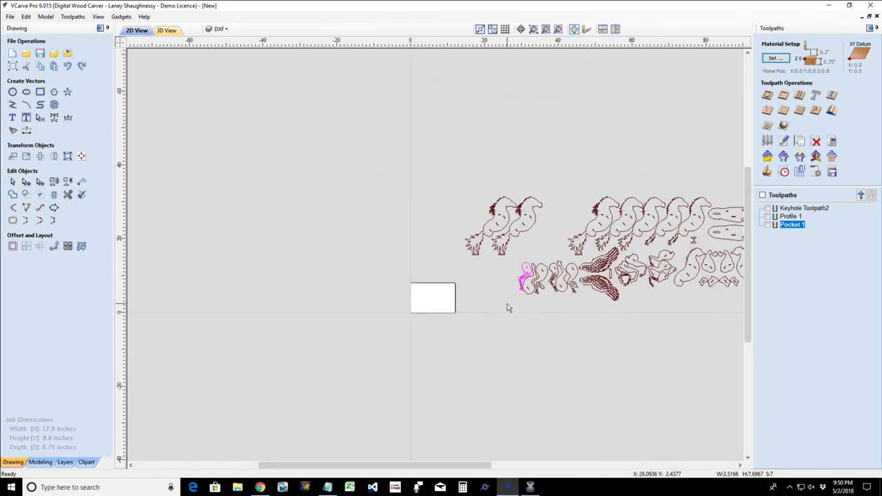
pyautogui.click(428, 175)
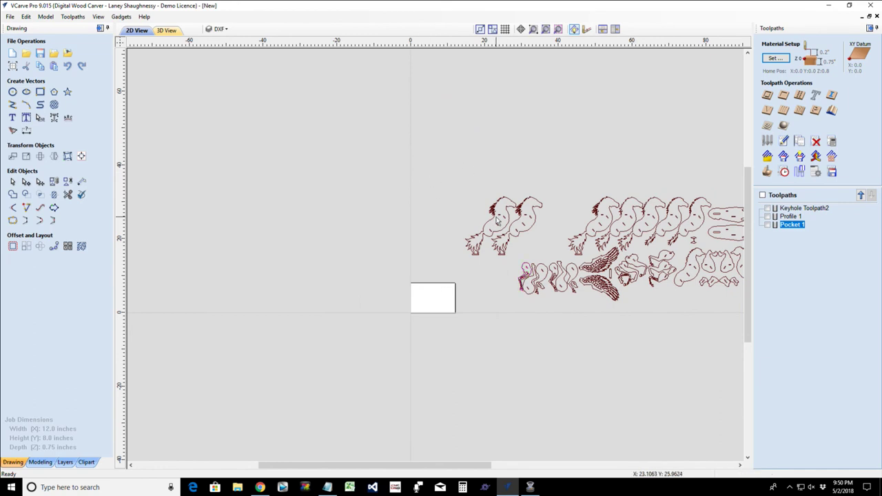
pyautogui.click(513, 213)
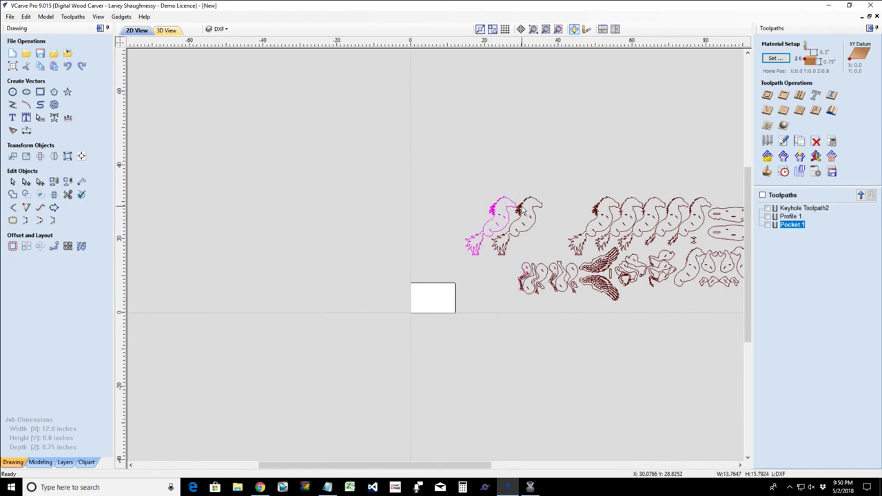
pyautogui.keyDown('shift'); pyautogui.click(524, 211); pyautogui.keyUp('shift')
pyautogui.keyDown('shift'); pyautogui.click(596, 212); pyautogui.keyUp('shift')
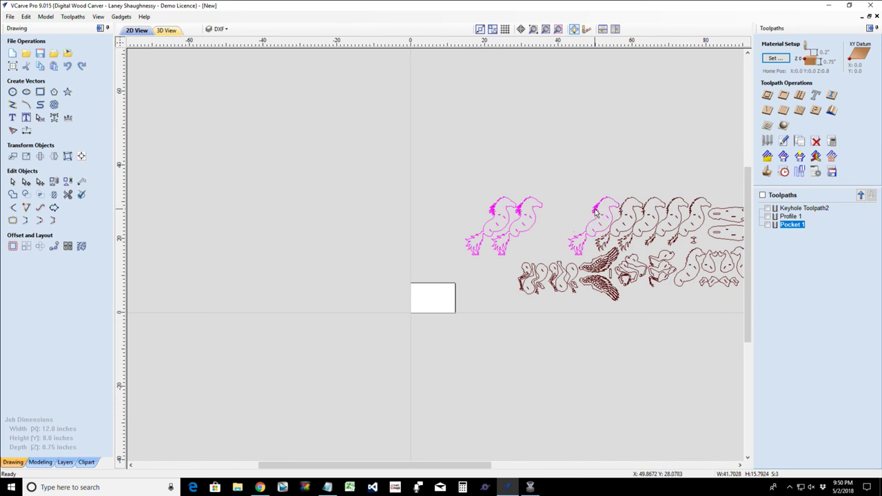
pyautogui.keyDown('shift'); pyautogui.click(526, 275); pyautogui.keyUp('shift')
pyautogui.keyDown('shift'); pyautogui.click(537, 275); pyautogui.keyUp('shift')
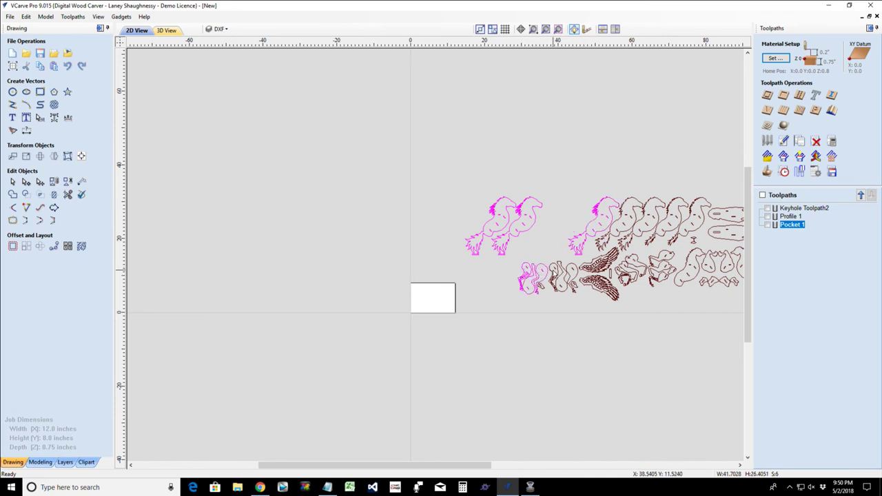
pyautogui.keyDown('shift'); pyautogui.click(556, 275); pyautogui.keyUp('shift')
pyautogui.keyDown('shift'); pyautogui.click(570, 277); pyautogui.keyUp('shift')
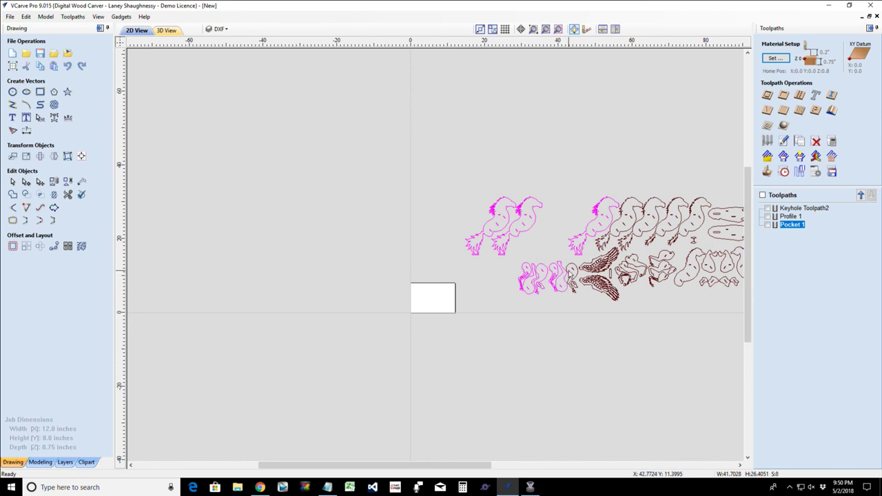
pyautogui.keyDown('shift'); pyautogui.click(571, 276); pyautogui.keyUp('shift')
pyautogui.keyDown('shift'); pyautogui.click(575, 286); pyautogui.keyUp('shift')
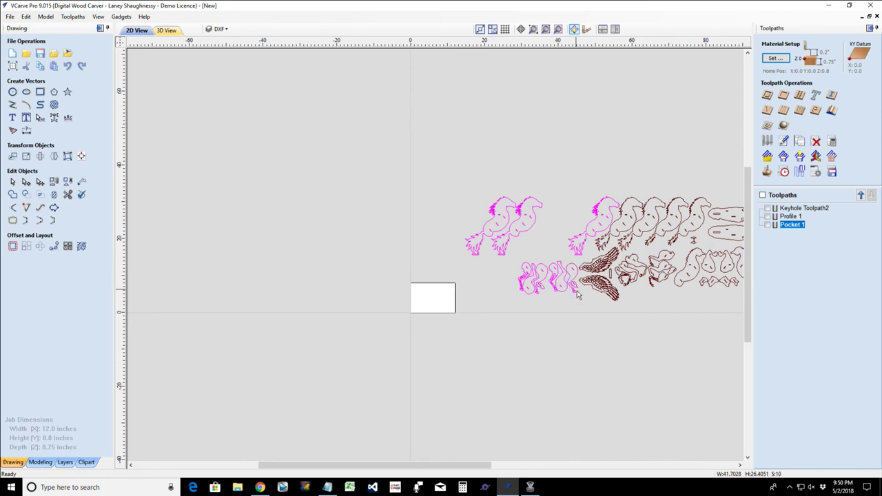
pyautogui.keyDown('shift'); pyautogui.click(600, 297); pyautogui.keyUp('shift')
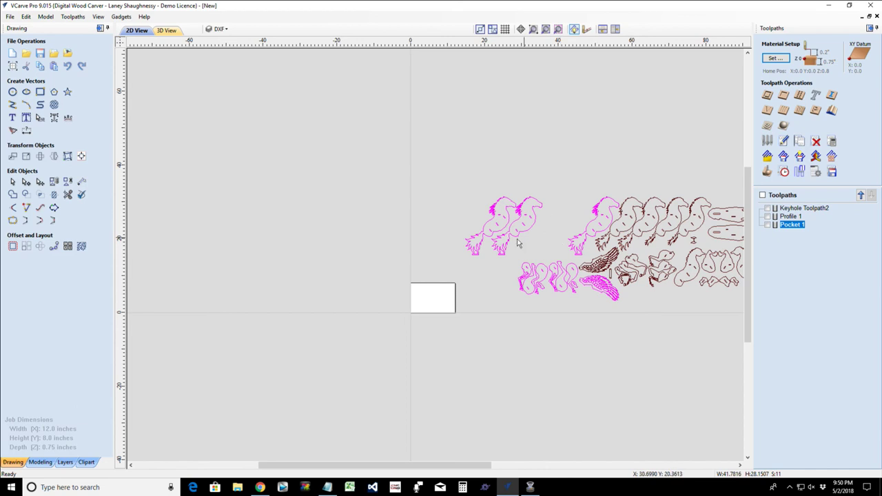
# - Start nesting the selected parts with a tool diameter of .0625, a clearance of 0.375 and a border gap of .25 inches
pyautogui.scroll(-1, 482, 248)
pyautogui.scroll(2, 414, 276)
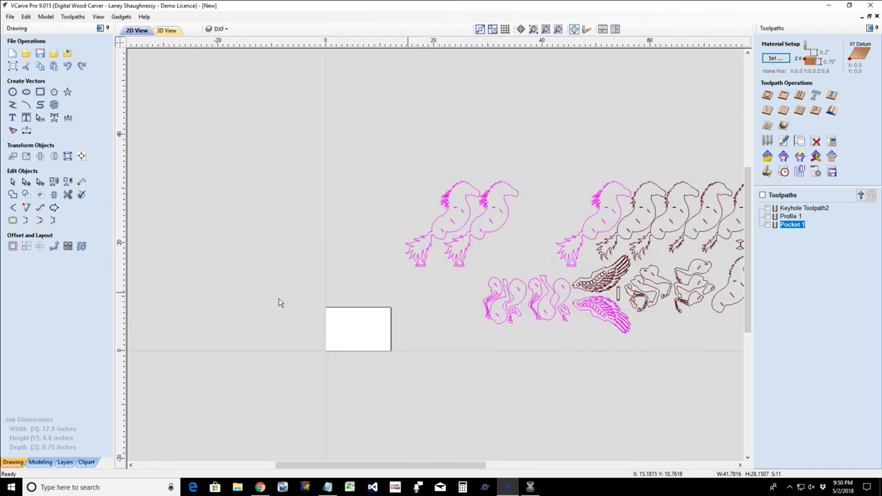
pyautogui.click(81, 246)
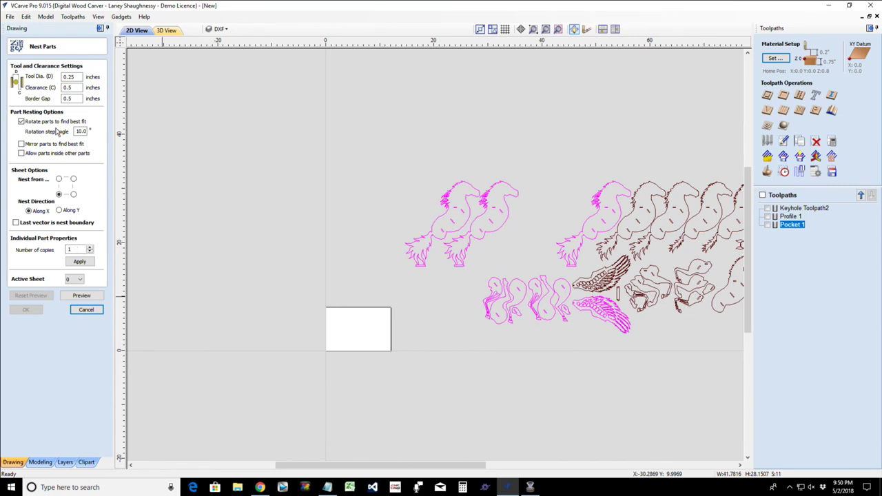
pyautogui.click(80, 76)
pyautogui.moveTo(78, 77); pyautogui.dragTo(49, 84)
pyautogui.click(68, 98)
pyautogui.scroll(2, 322, 350)
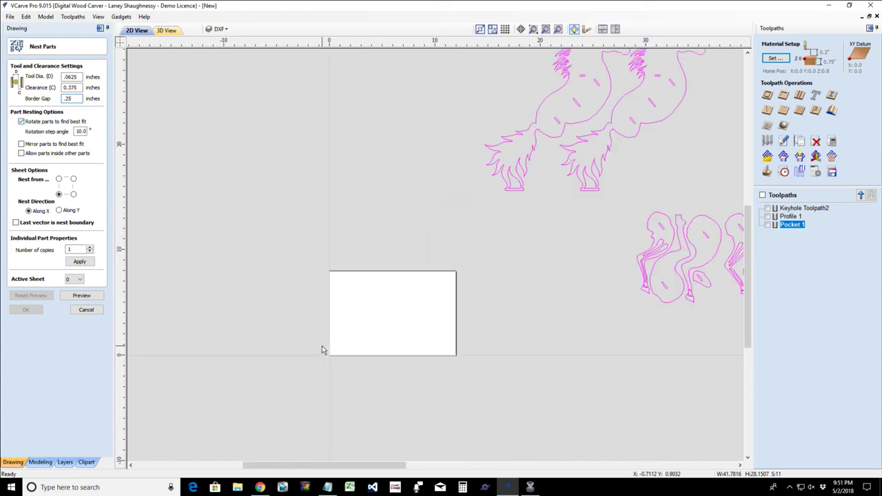
# - Try to preview the nest of the selected parts on the current sheet
pyautogui.scroll(-1, 324, 349)
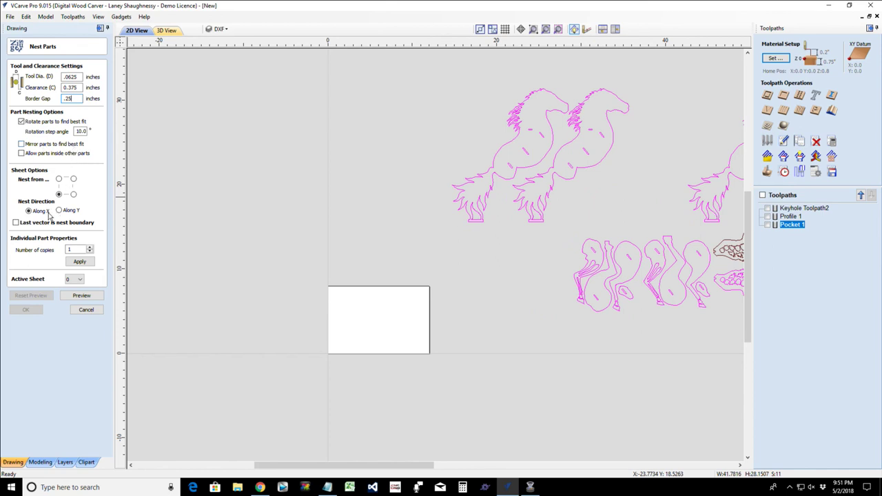
pyautogui.click(76, 296)
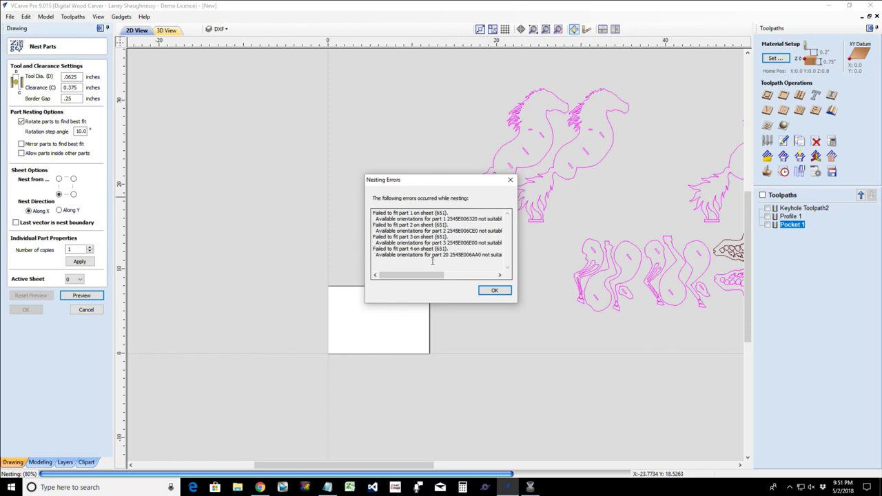
pyautogui.click(494, 290)
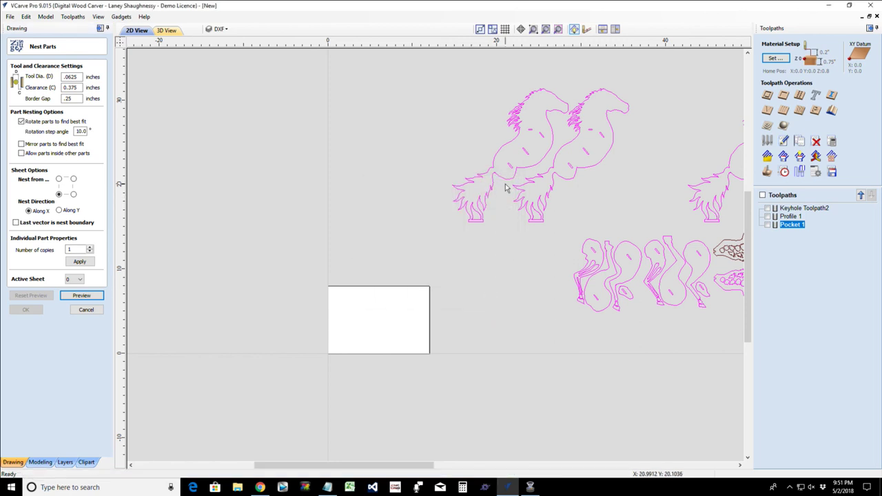
pyautogui.click(85, 310)
# - Set the job size to 24 inches wide by 24 inches high
pyautogui.click(12, 65)
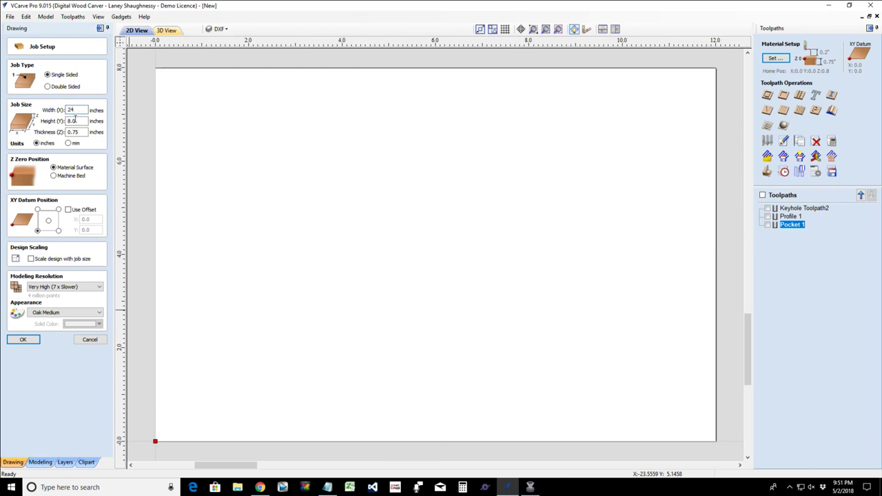
pyautogui.click(74, 121)
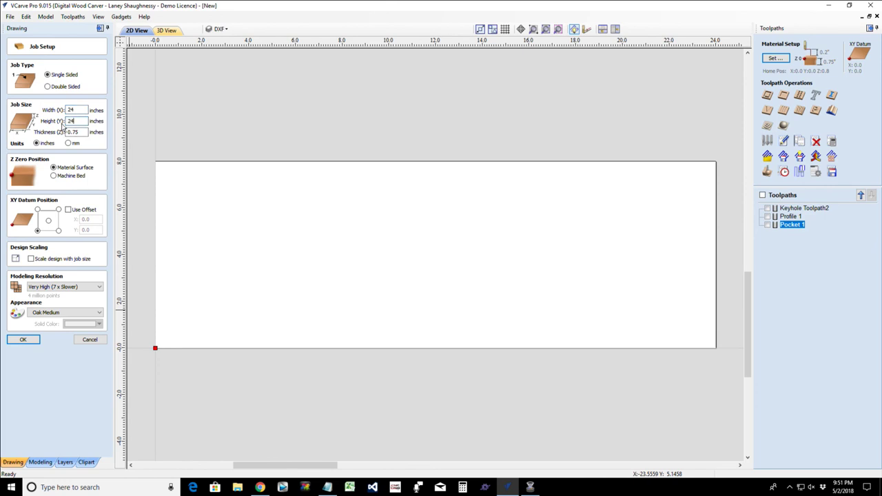
pyautogui.click(24, 340)
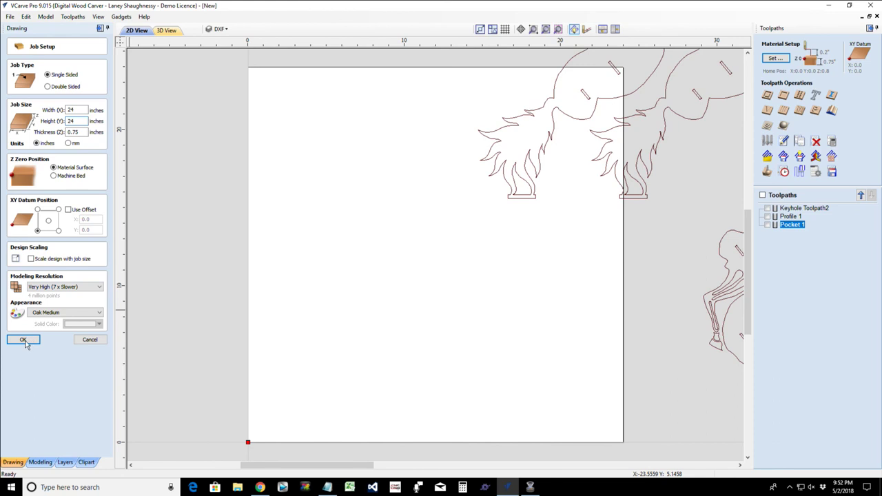
pyautogui.click(25, 340)
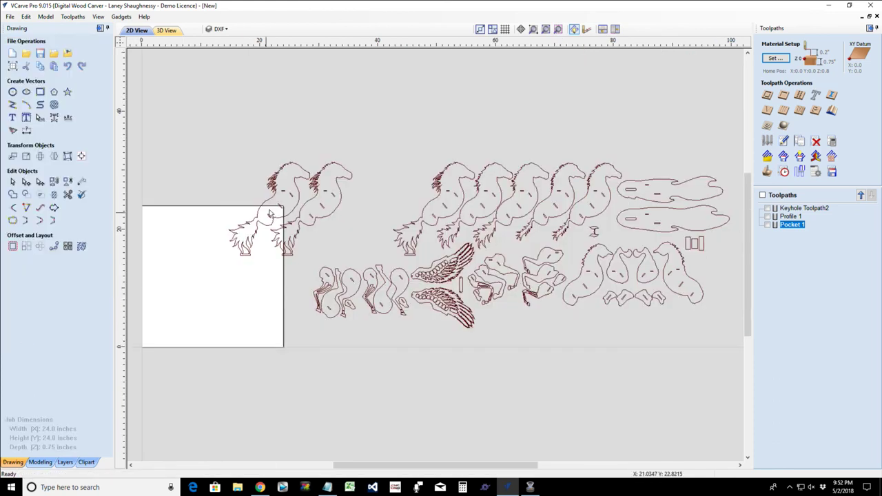
# - Select the first three horse bodies, the parts of both leg sets in the lower row except the last leg, and the lower wing
pyautogui.moveTo(345, 238); pyautogui.dragTo(233, 146)
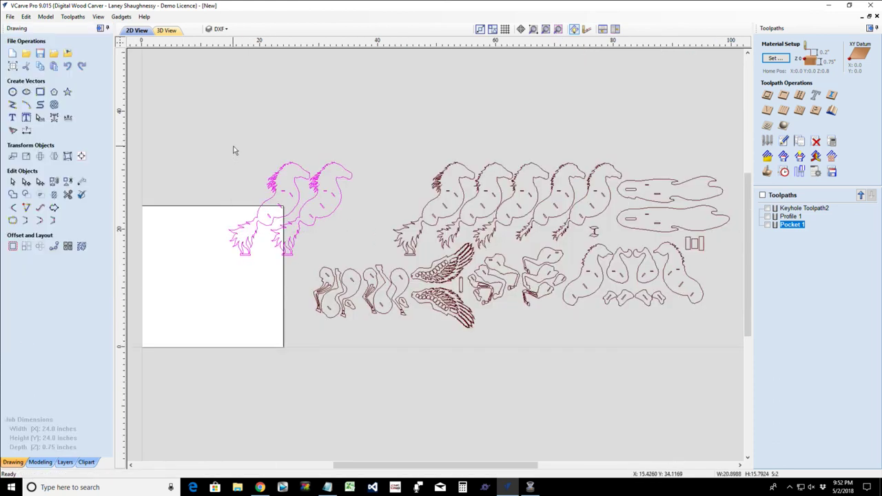
pyautogui.keyDown('shift'); pyautogui.click(331, 298); pyautogui.keyUp('shift')
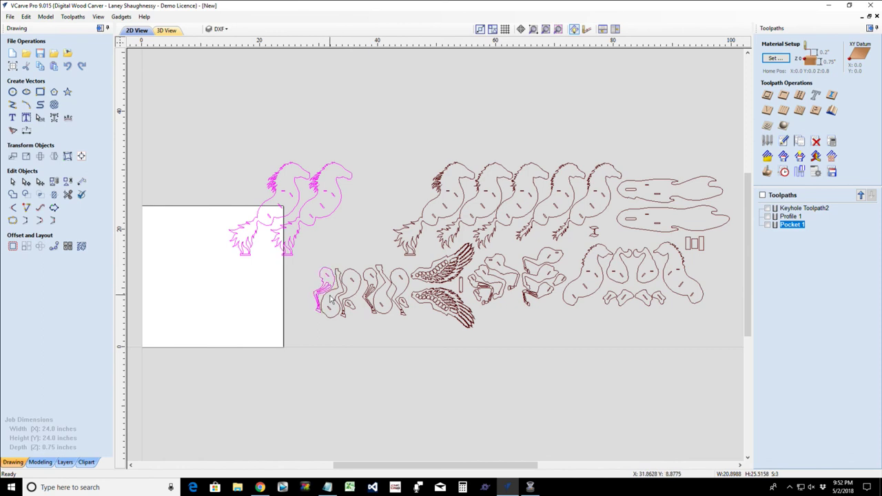
pyautogui.keyDown('shift'); pyautogui.click(345, 307); pyautogui.keyUp('shift')
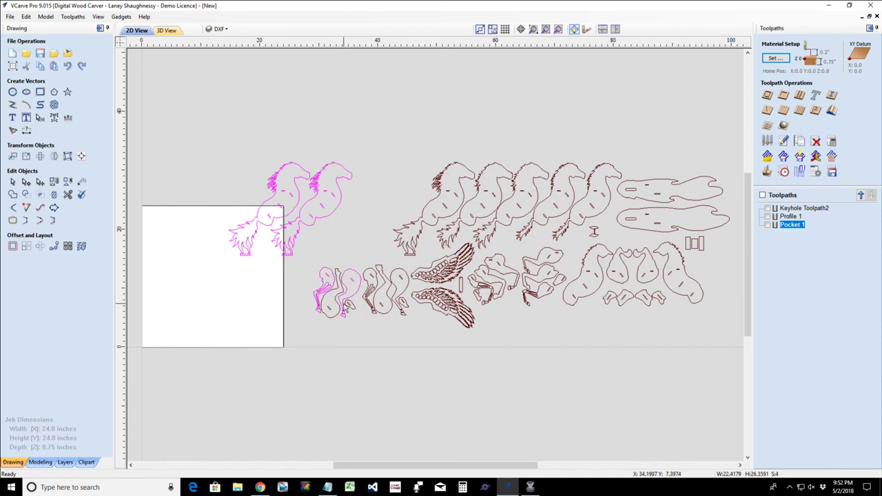
pyautogui.keyDown('shift'); pyautogui.click(346, 309); pyautogui.keyUp('shift')
pyautogui.keyDown('shift'); pyautogui.click(367, 304); pyautogui.keyUp('shift')
pyautogui.keyDown('shift'); pyautogui.click(388, 298); pyautogui.keyUp('shift')
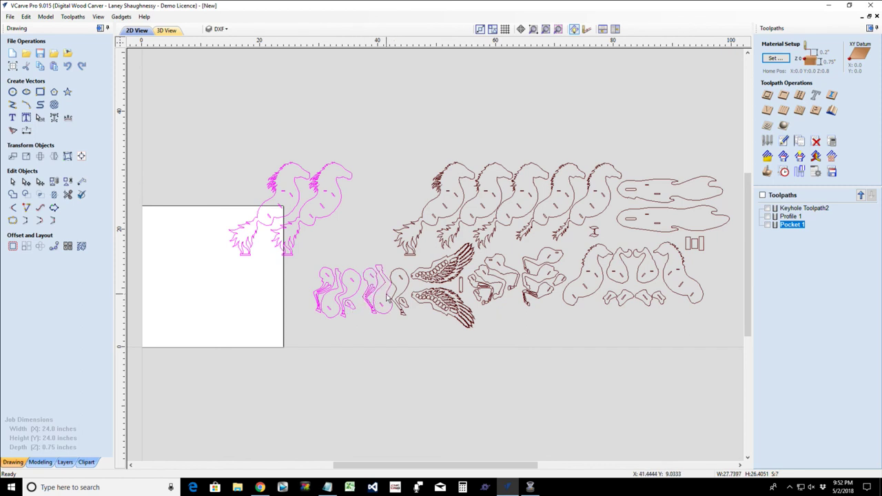
pyautogui.keyDown('shift'); pyautogui.click(425, 304); pyautogui.keyUp('shift')
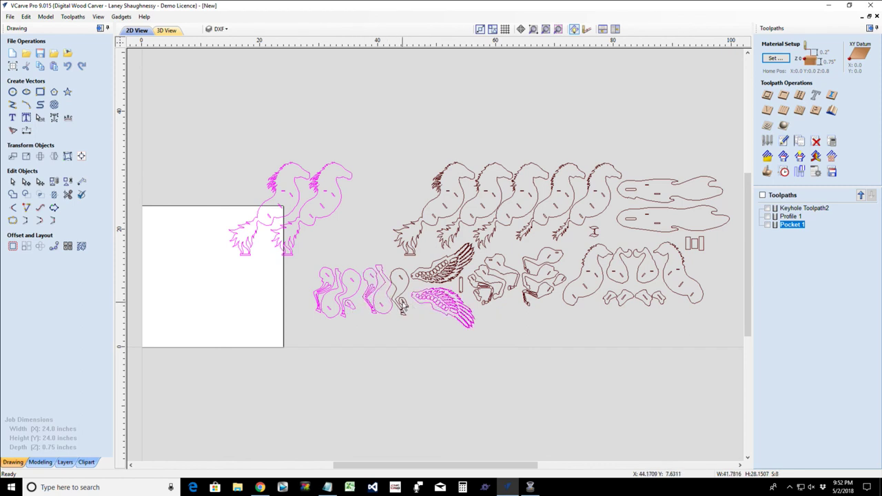
pyautogui.keyDown('shift'); pyautogui.click(423, 216); pyautogui.keyUp('shift')
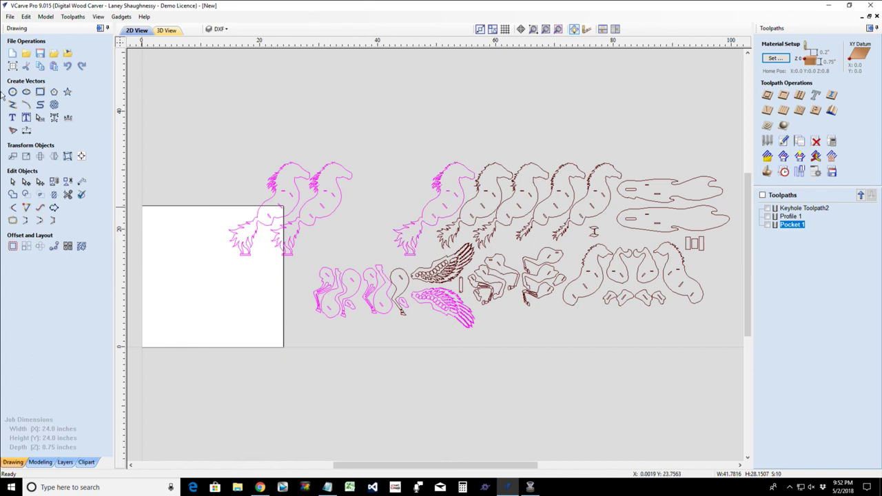
# - Preview the nest of the selected parts on the 24 x 24 inch sheet and examine how they are laid out
pyautogui.click(82, 247)
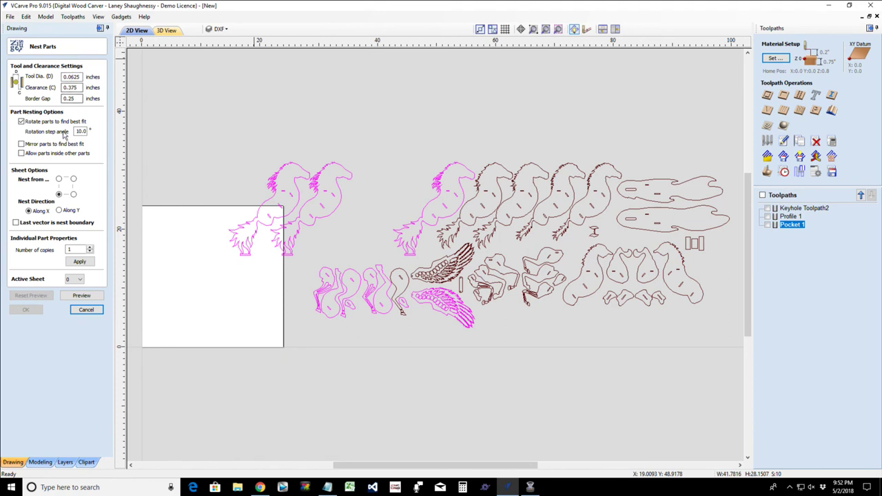
pyautogui.click(81, 296)
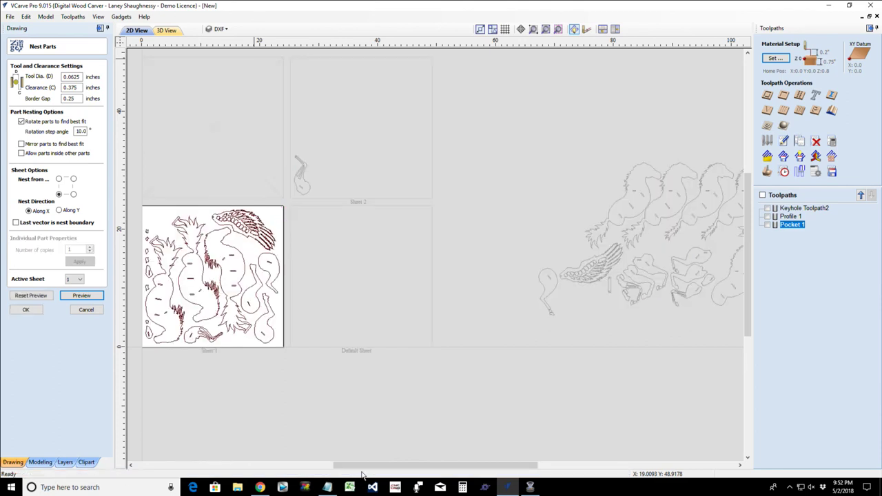
pyautogui.moveTo(383, 466); pyautogui.dragTo(296, 466)
pyautogui.scroll(3, 419, 335)
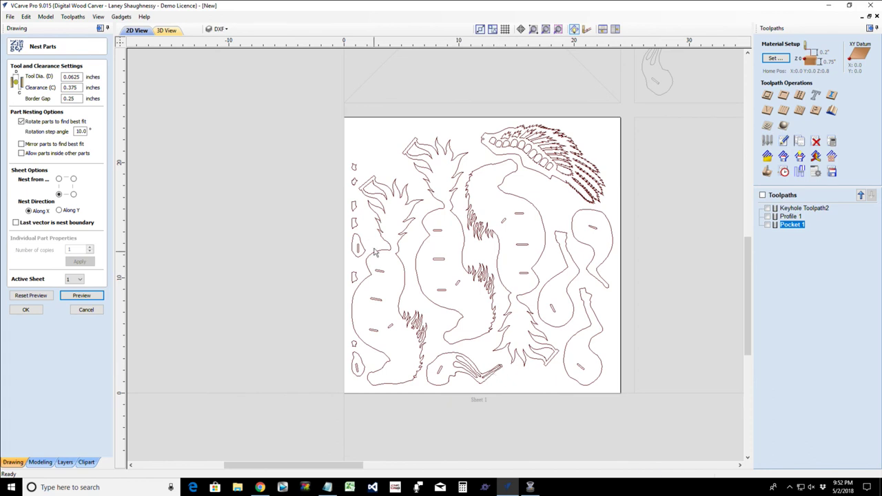
pyautogui.click(355, 168)
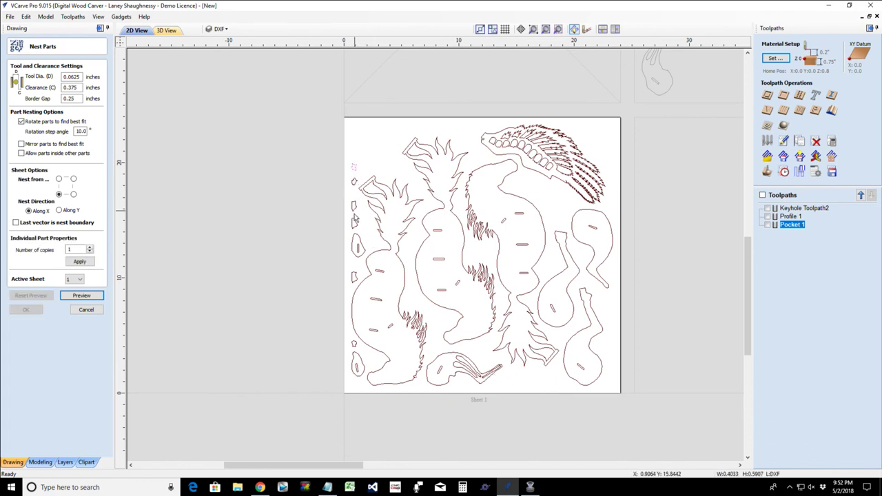
pyautogui.scroll(-2, 353, 235)
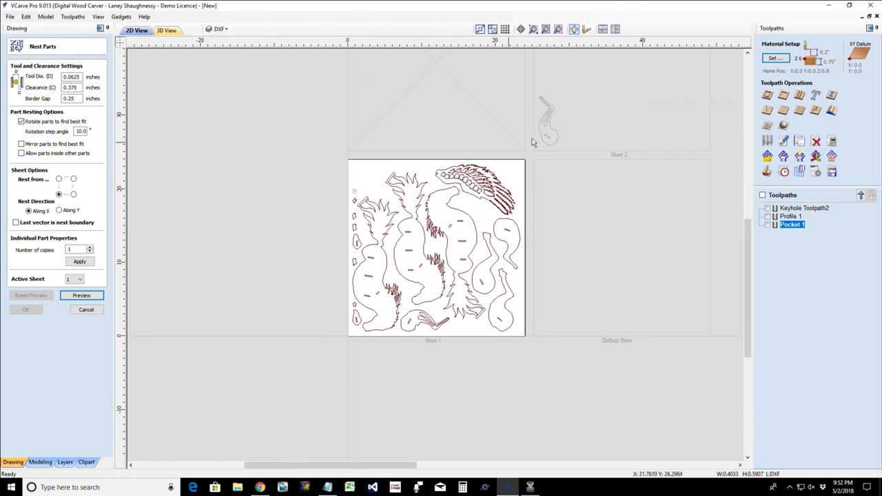
pyautogui.click(548, 121)
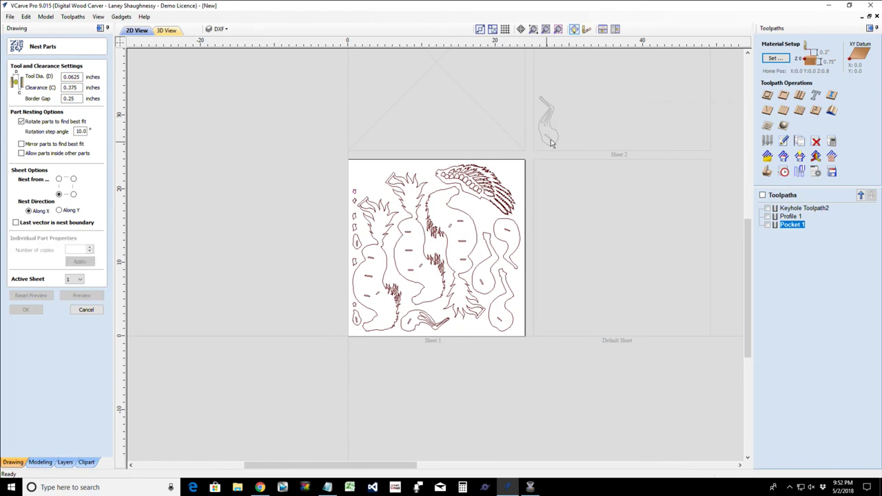
pyautogui.scroll(-1, 557, 133)
pyautogui.scroll(4, 552, 93)
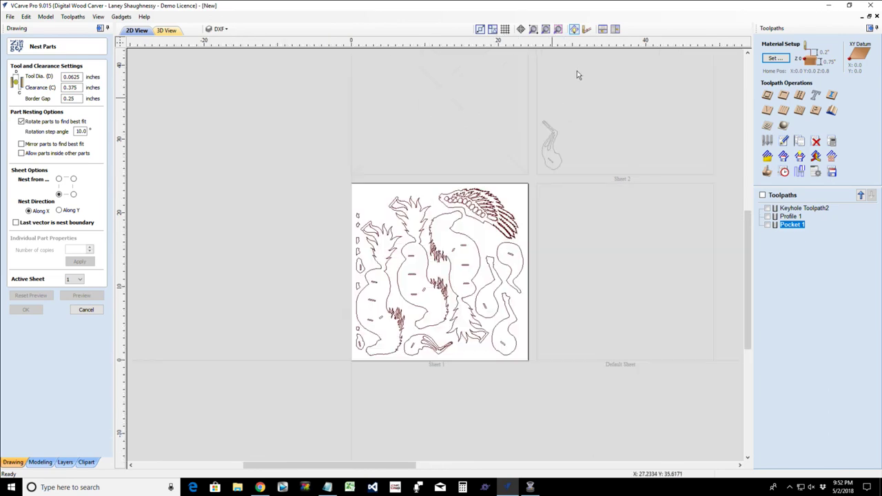
pyautogui.scroll(-2, 599, 105)
pyautogui.scroll(-2, 600, 112)
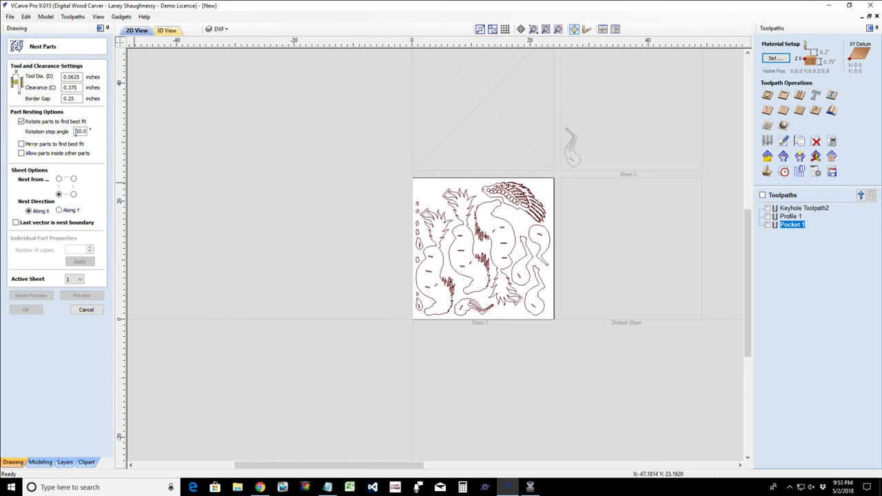
# - Set the nesting rotation step angle to 45 degrees and preview the nest of the original selection from scratch
pyautogui.moveTo(82, 131); pyautogui.dragTo(74, 131)
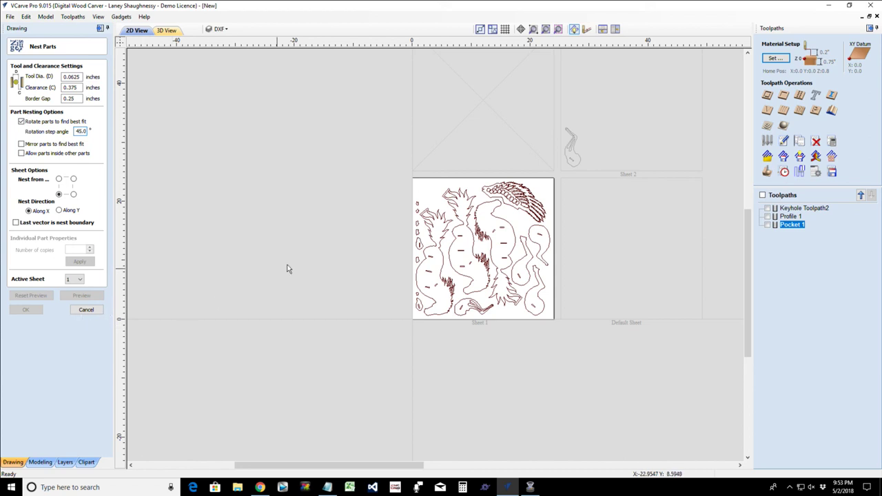
pyautogui.click(88, 311)
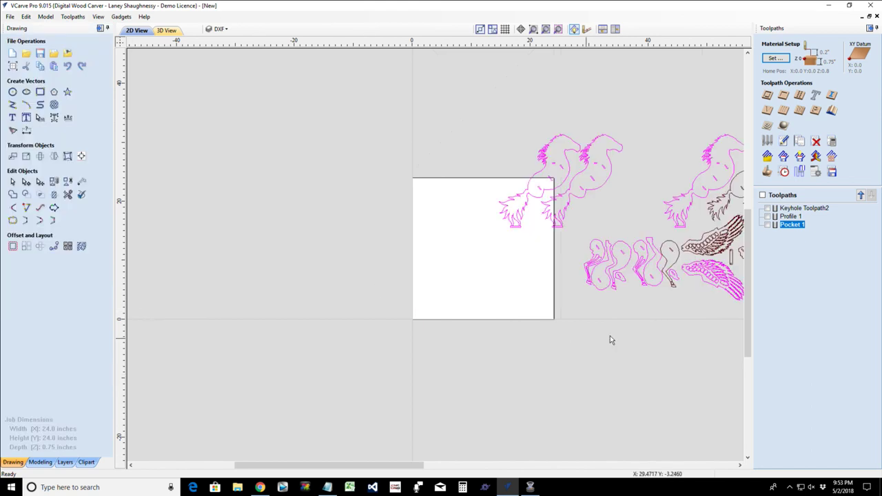
pyautogui.scroll(3, 664, 305)
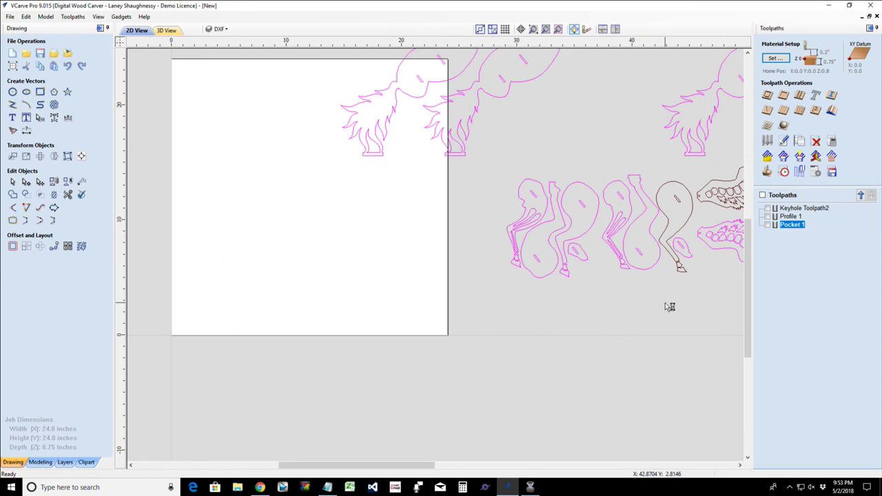
pyautogui.scroll(-3, 669, 307)
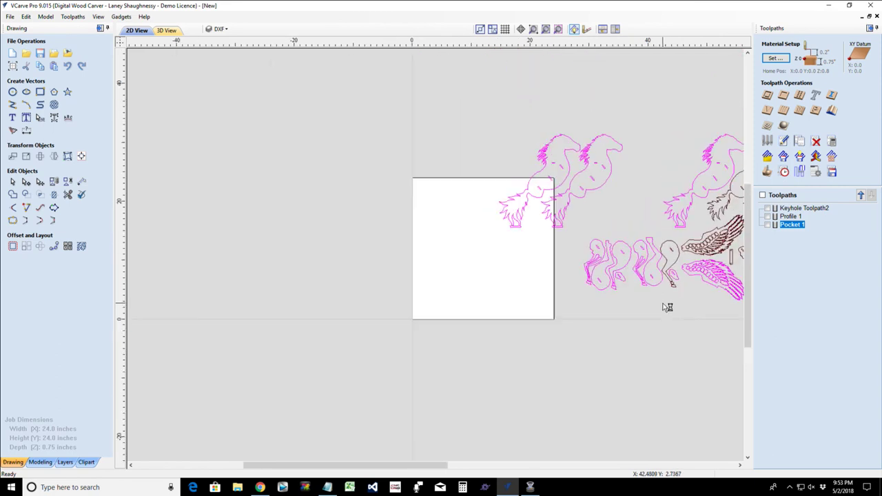
pyautogui.click(82, 246)
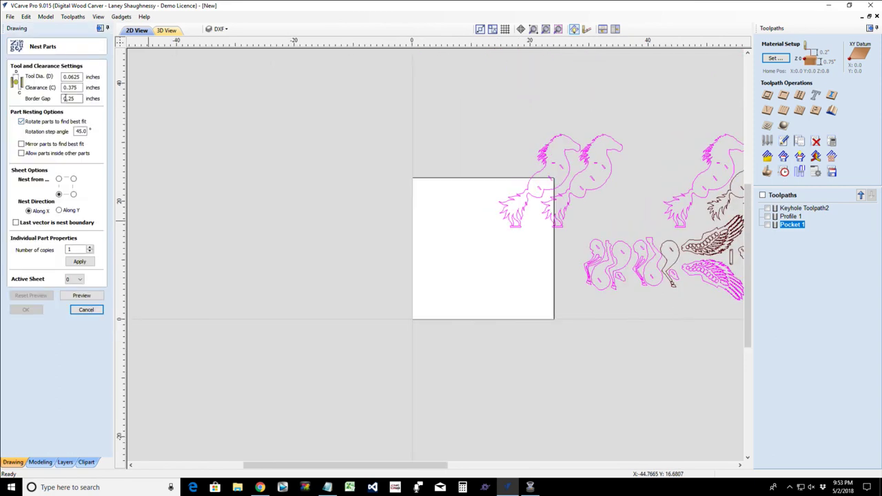
pyautogui.click(80, 296)
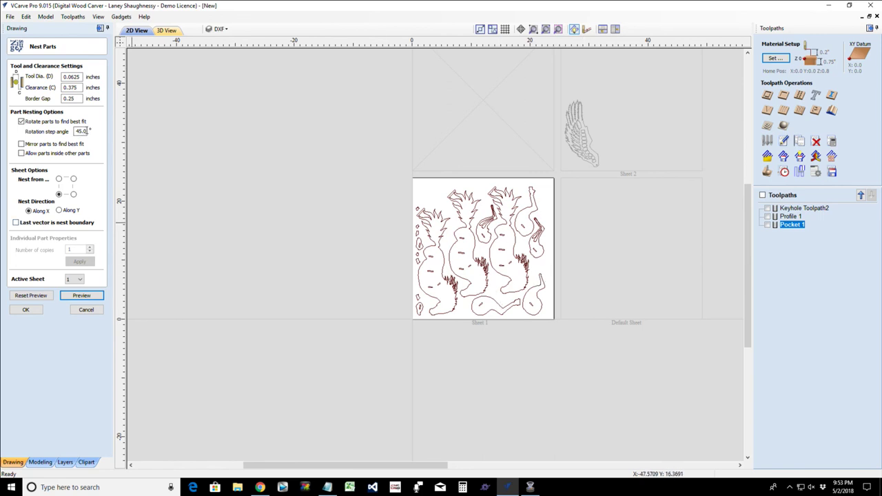
# - Set the rotation step angle to 5 degrees and preview the nest again
pyautogui.doubleClick(81, 131)
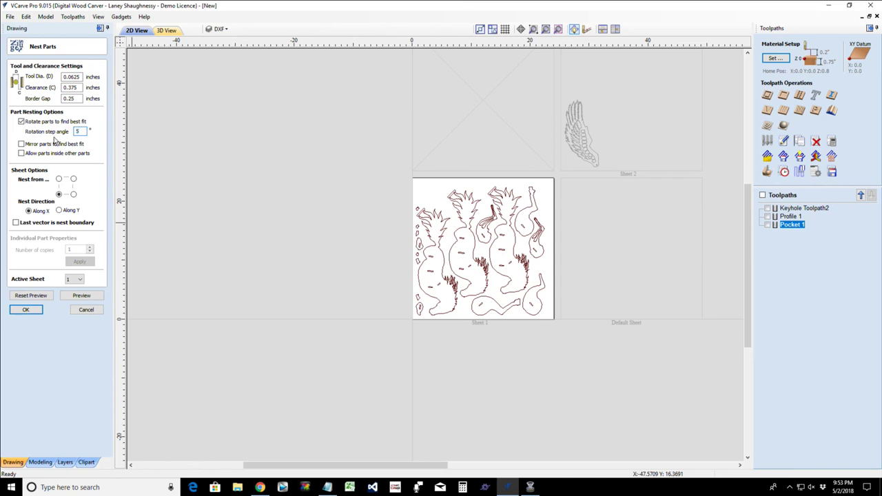
pyautogui.click(81, 296)
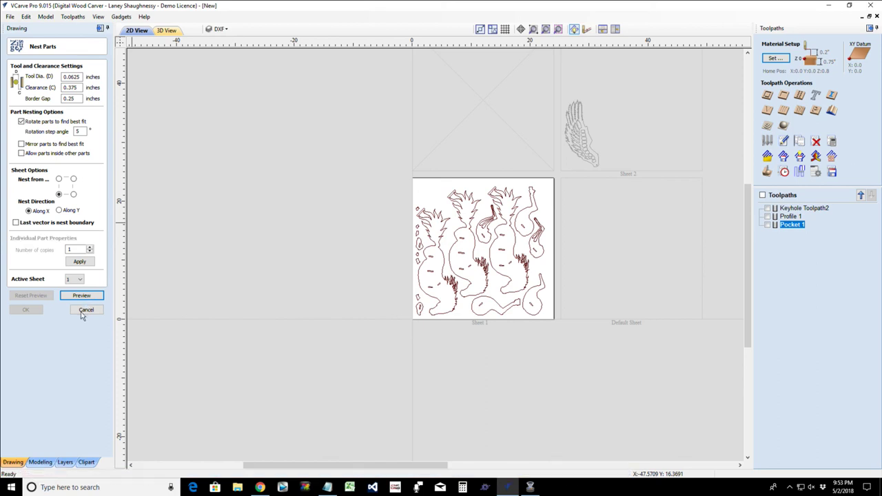
pyautogui.click(83, 314)
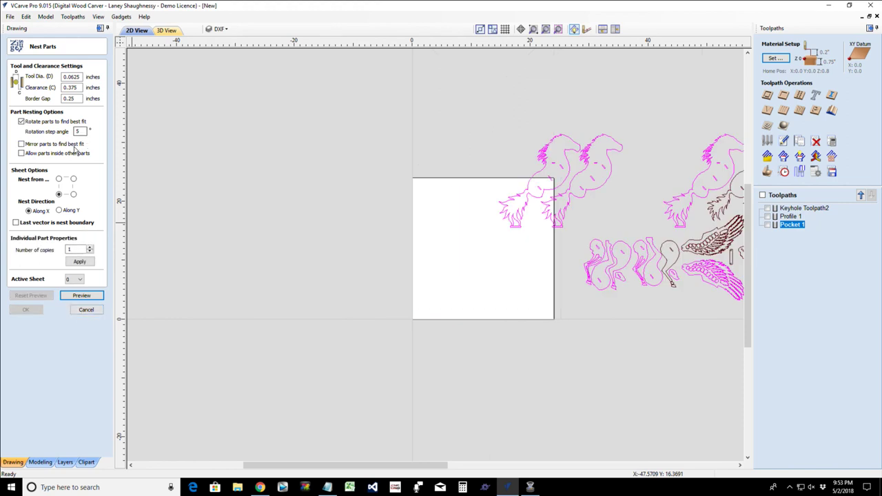
pyautogui.click(81, 297)
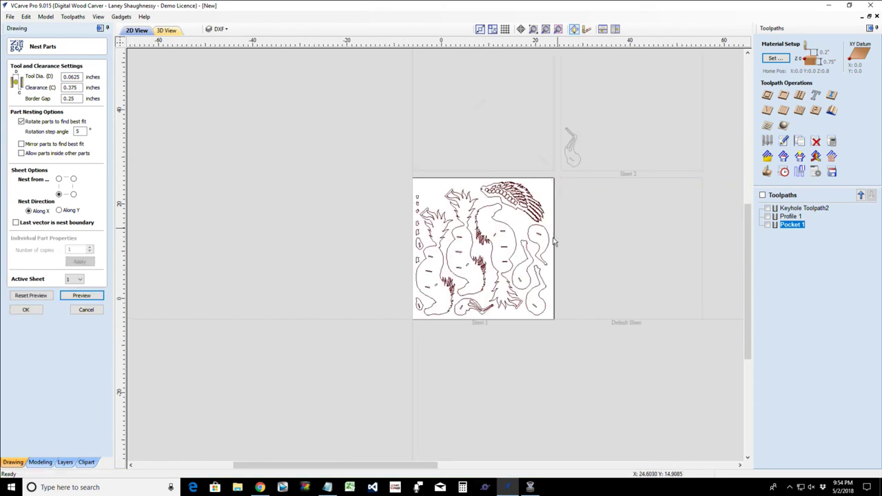
# - Examine the part layout on the first nested sheet and make sheet 2 the active sheet
pyautogui.scroll(3, 494, 273)
pyautogui.scroll(-4, 493, 272)
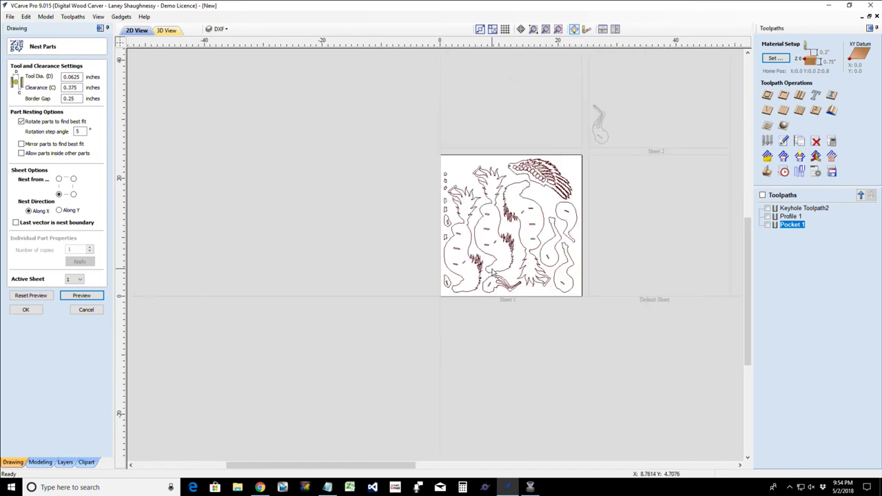
pyautogui.scroll(4, 582, 150)
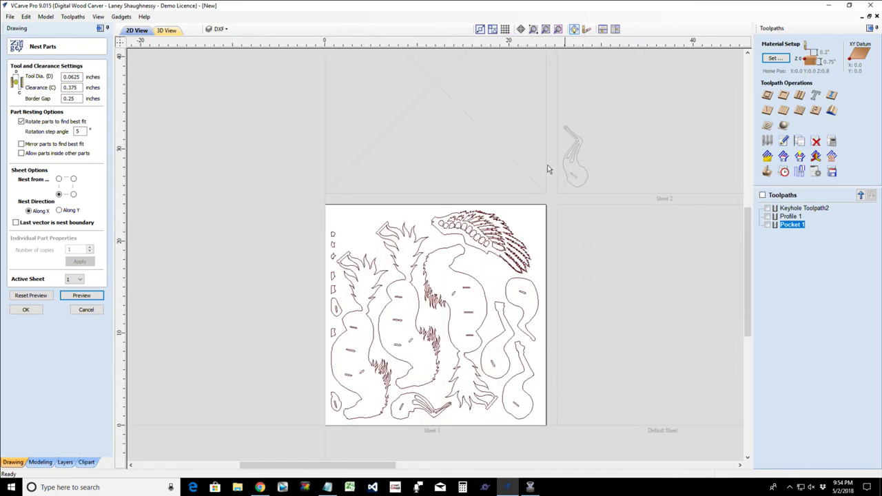
pyautogui.click(81, 280)
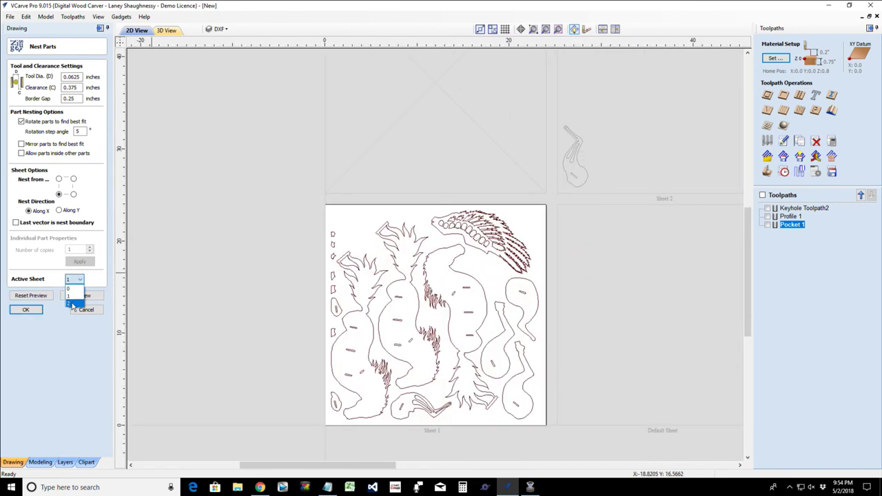
pyautogui.click(74, 298)
pyautogui.scroll(3, 330, 444)
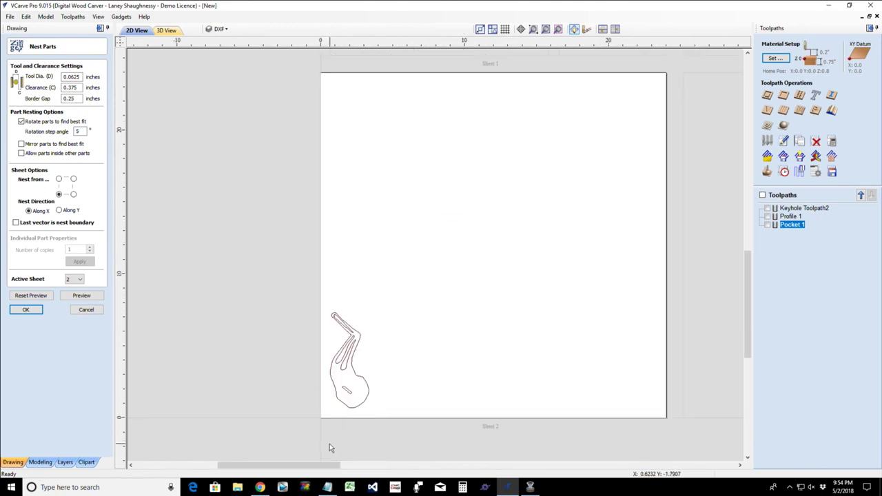
# - Preview the nest again with the 5-degree rotation step and make sheet 2 the active sheet
pyautogui.scroll(-3, 329, 444)
pyautogui.scroll(-1, 329, 438)
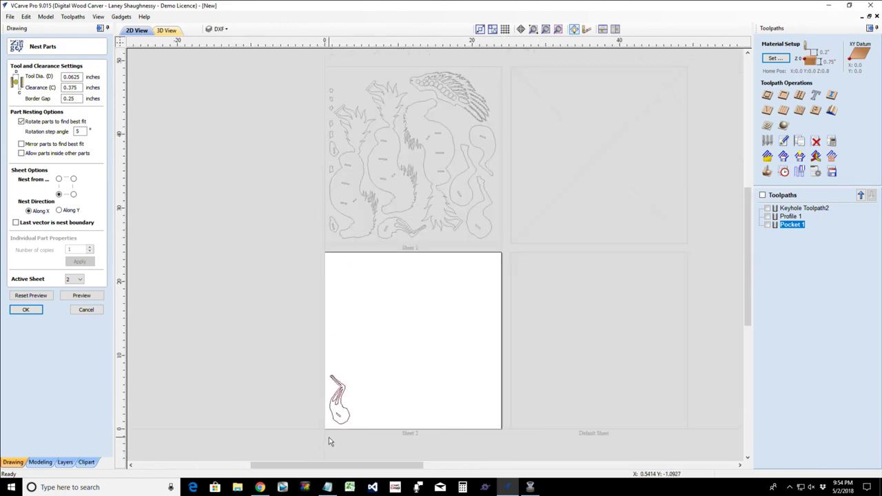
pyautogui.click(87, 303)
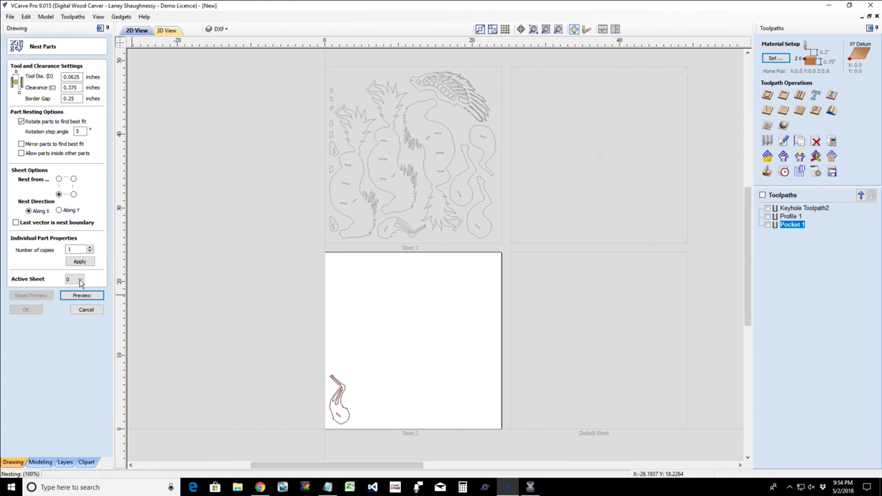
pyautogui.click(76, 279)
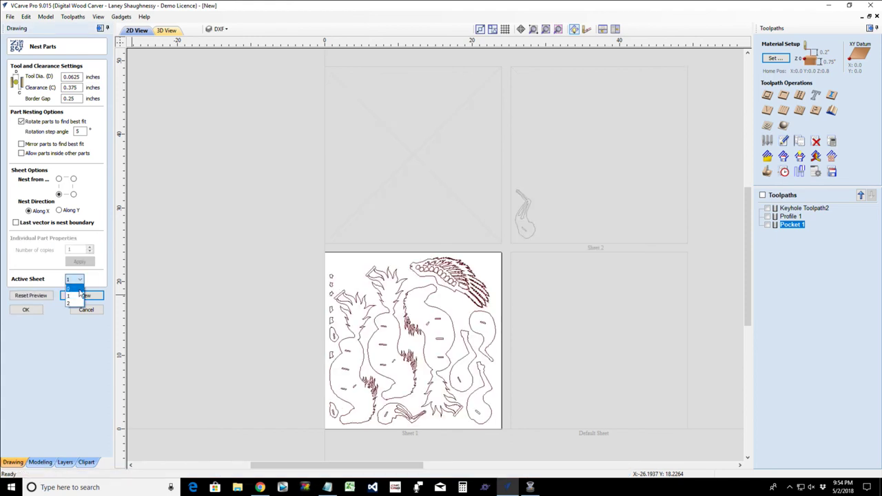
pyautogui.click(72, 304)
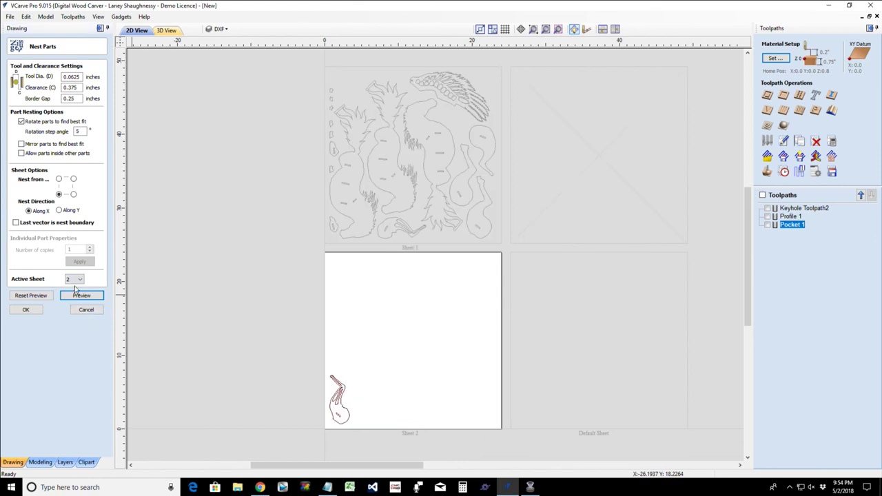
pyautogui.click(76, 279)
pyautogui.click(79, 304)
# - Examine the nested sheets beside the unnested parts, discard the nest preview and leave part nesting
pyautogui.scroll(-4, 331, 361)
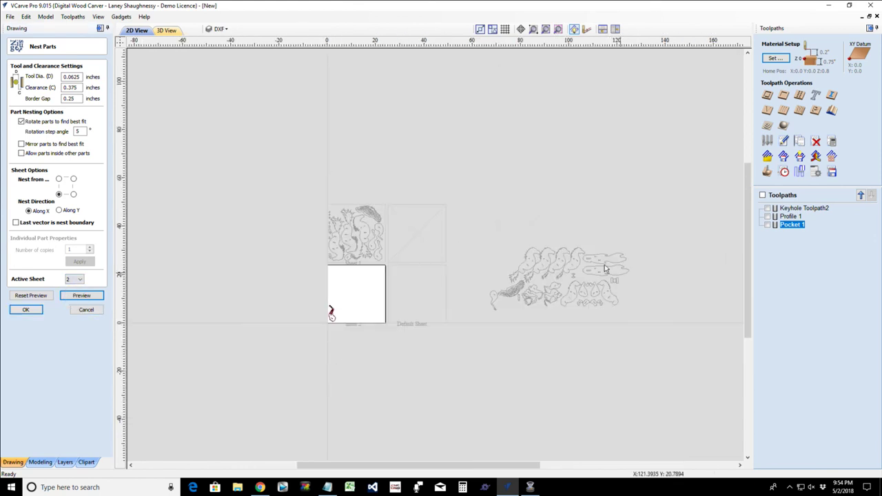
pyautogui.scroll(3, 569, 290)
pyautogui.scroll(1, 569, 295)
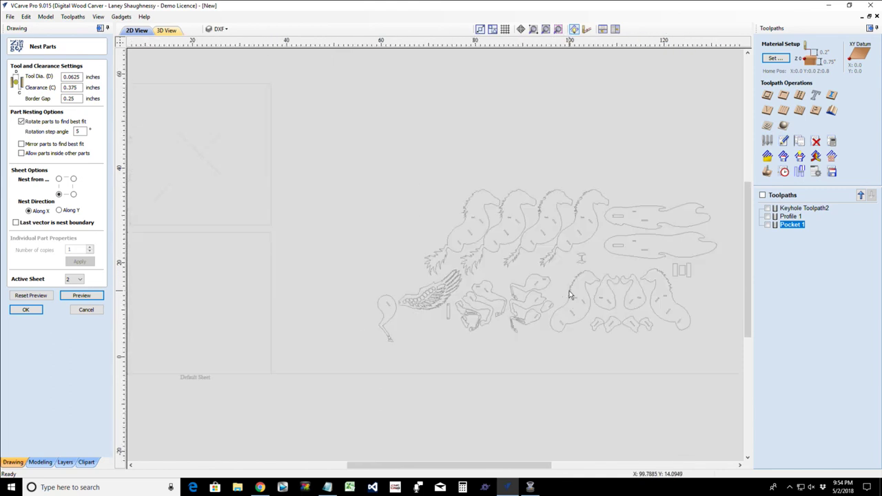
pyautogui.scroll(-3, 331, 301)
pyautogui.scroll(-1, 270, 304)
pyautogui.scroll(3, 319, 270)
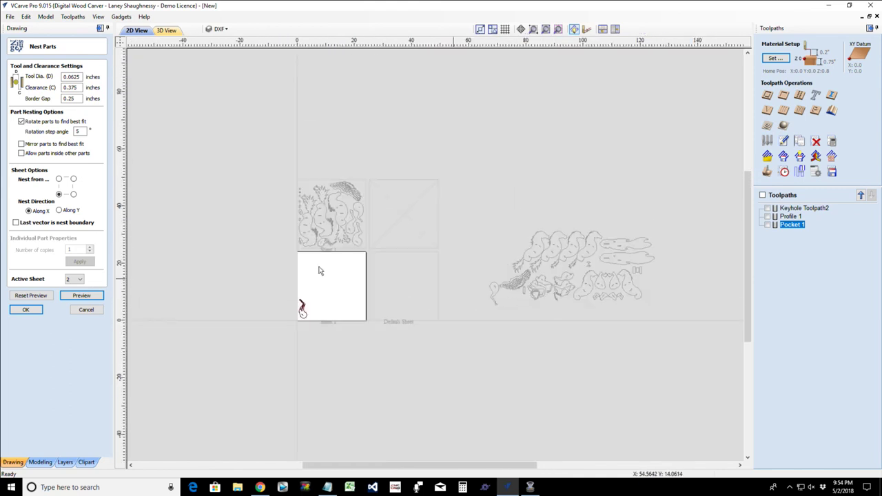
pyautogui.moveTo(238, 369); pyautogui.dragTo(499, 270, button='middle')
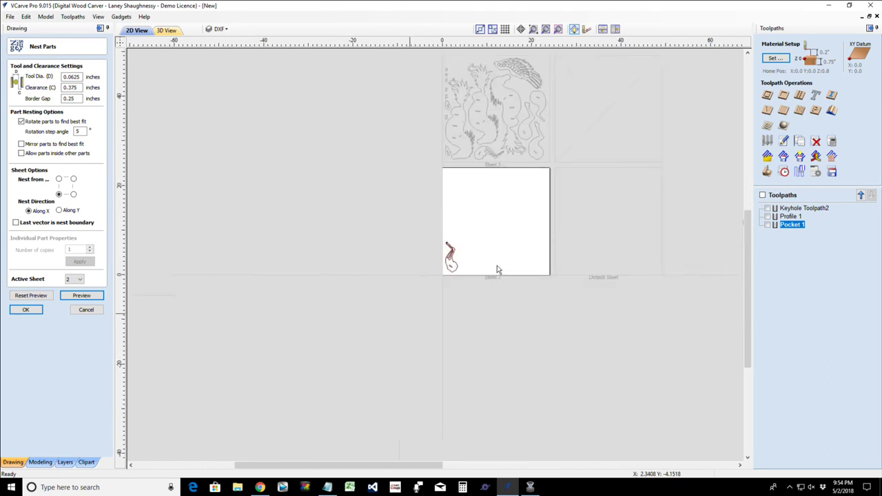
pyautogui.scroll(-2, 455, 217)
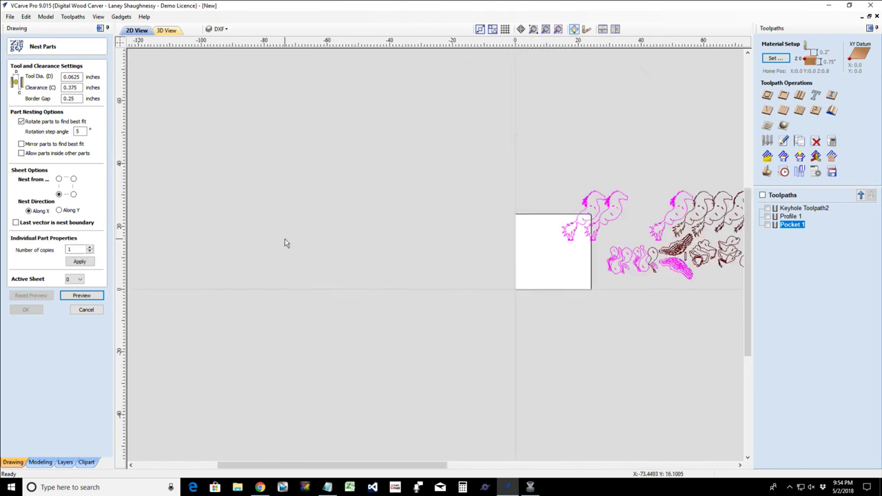
pyautogui.scroll(3, 562, 248)
pyautogui.scroll(2, 564, 271)
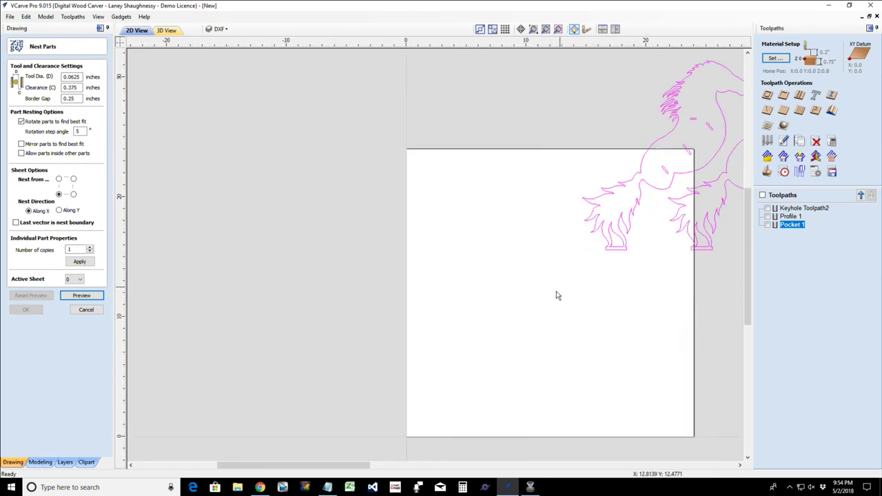
pyautogui.click(74, 313)
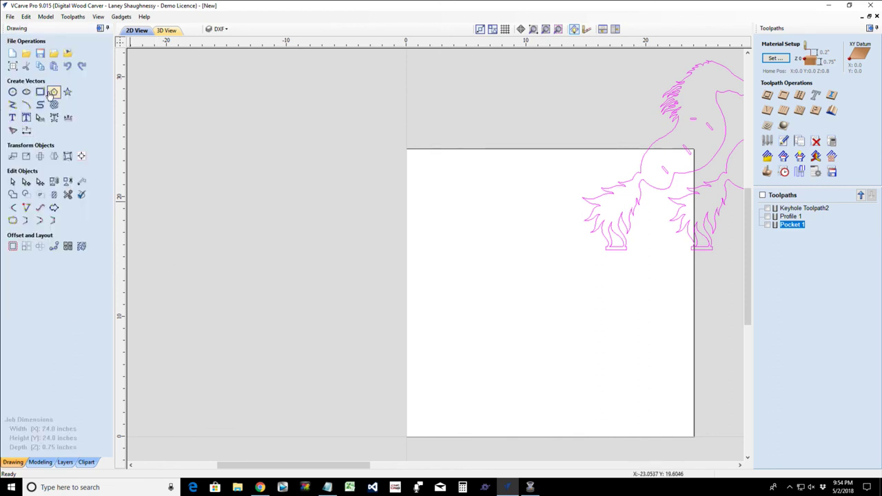
# - Draw a square-cornered rectangle about 12.5 x 12 inches from the sheet's upper-left corner
pyautogui.click(40, 92)
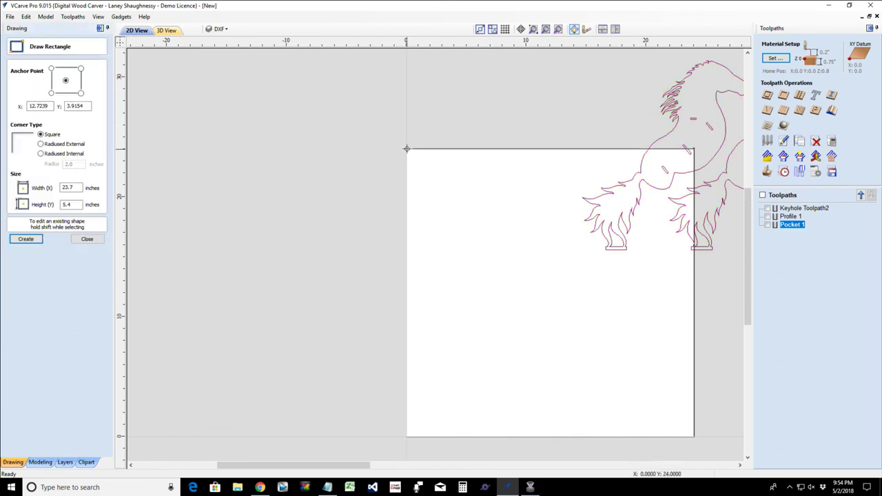
pyautogui.moveTo(407, 149); pyautogui.dragTo(556, 291)
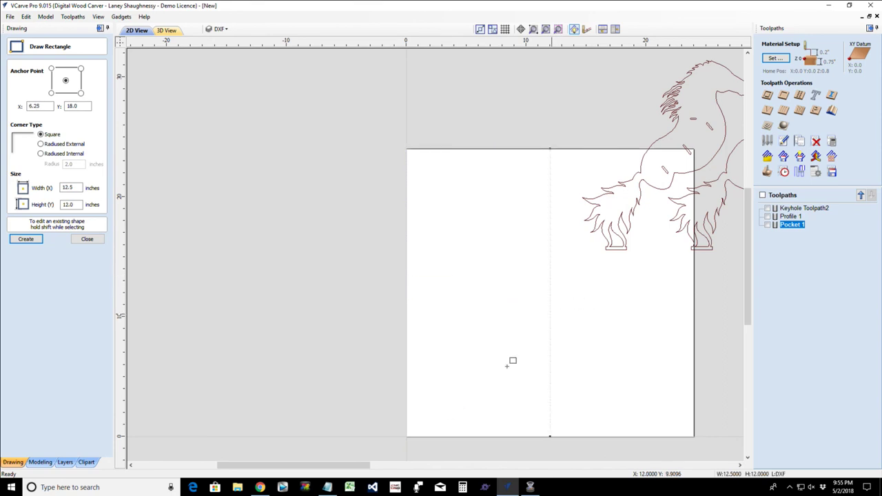
pyautogui.click(87, 240)
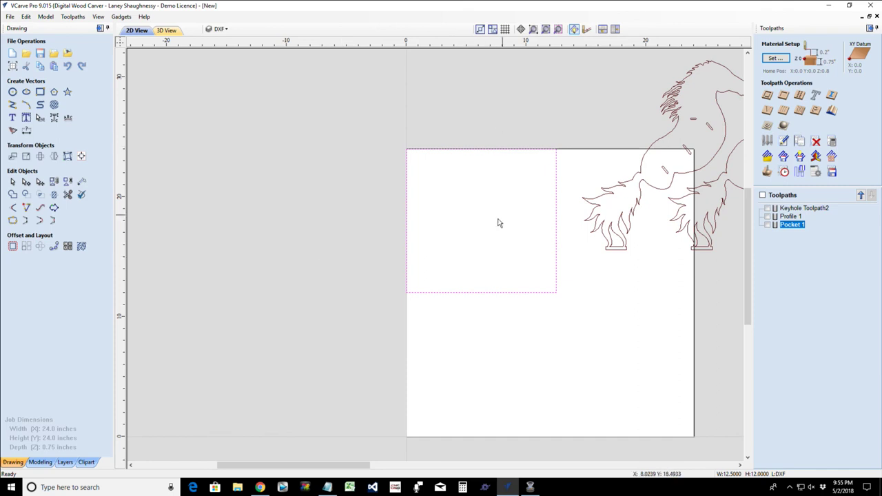
# - Select the two horse body parts overlapping the sheet and the neighbouring leg and small parts below them
pyautogui.scroll(-2, 506, 234)
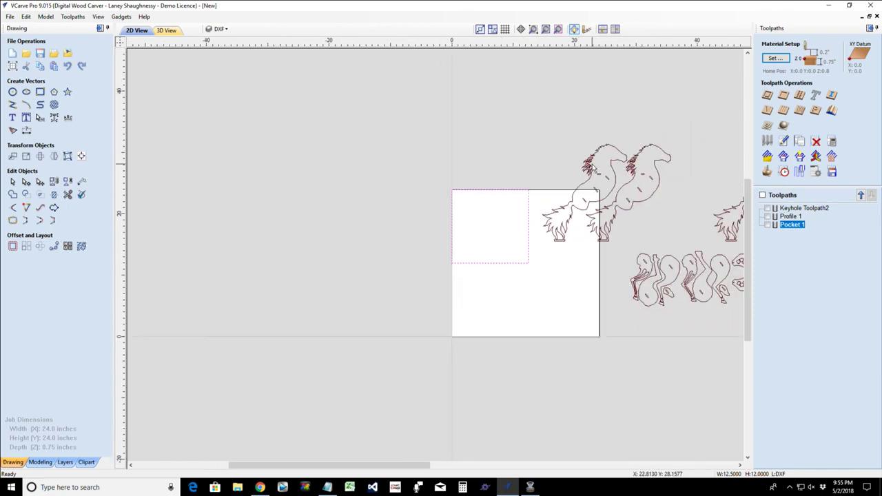
pyautogui.click(592, 163)
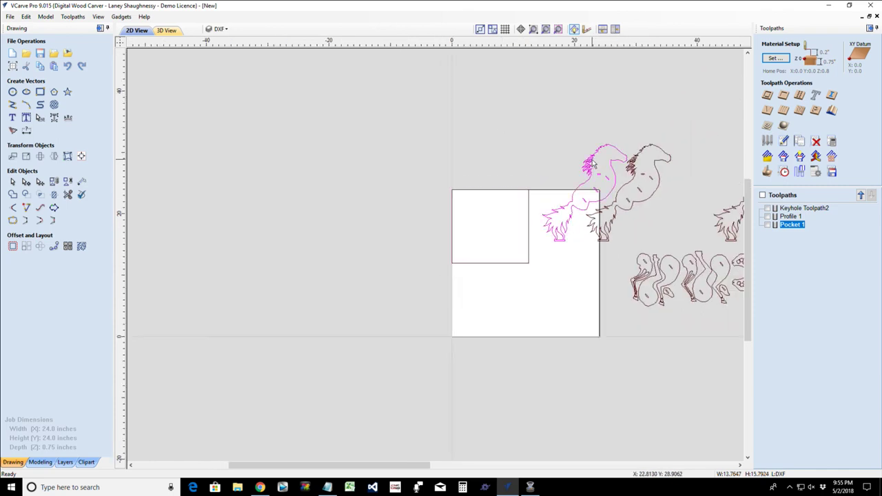
pyautogui.keyDown('shift'); pyautogui.click(647, 179); pyautogui.keyUp('shift')
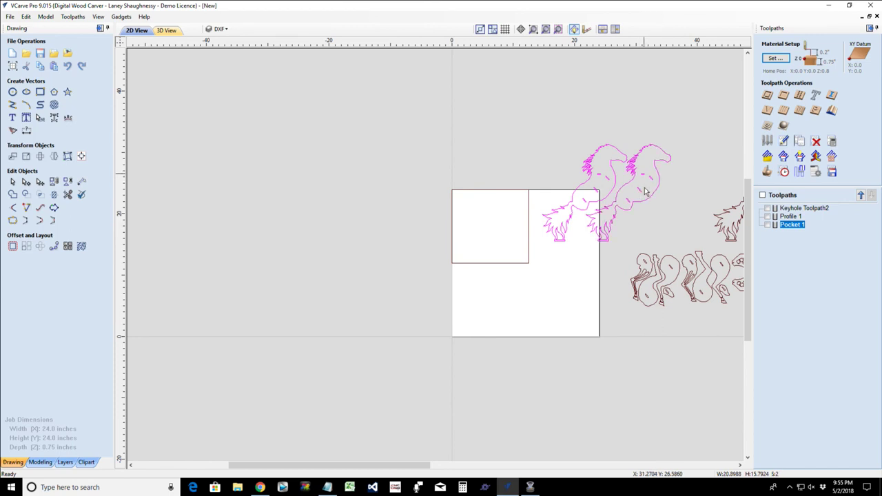
pyautogui.keyDown('shift'); pyautogui.click(652, 272); pyautogui.keyUp('shift')
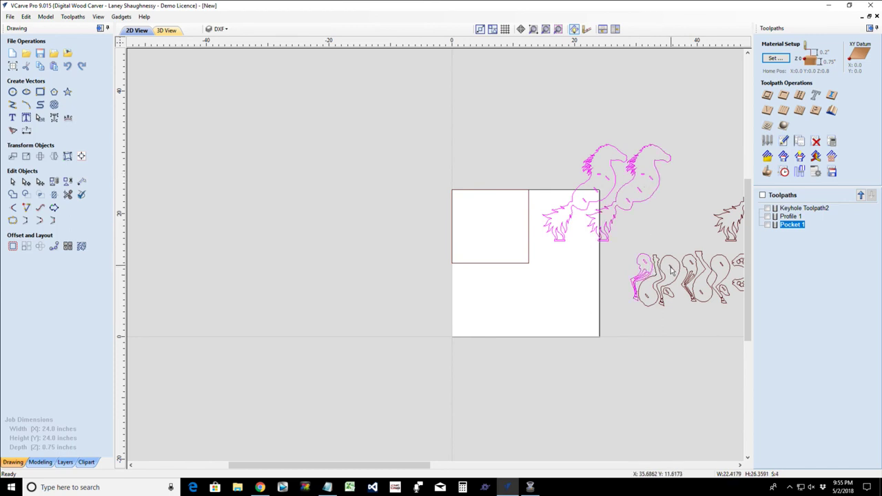
pyautogui.keyDown('shift'); pyautogui.click(658, 279); pyautogui.keyUp('shift')
pyautogui.keyDown('shift'); pyautogui.click(650, 301); pyautogui.keyUp('shift')
pyautogui.keyDown('shift'); pyautogui.click(667, 298); pyautogui.keyUp('shift')
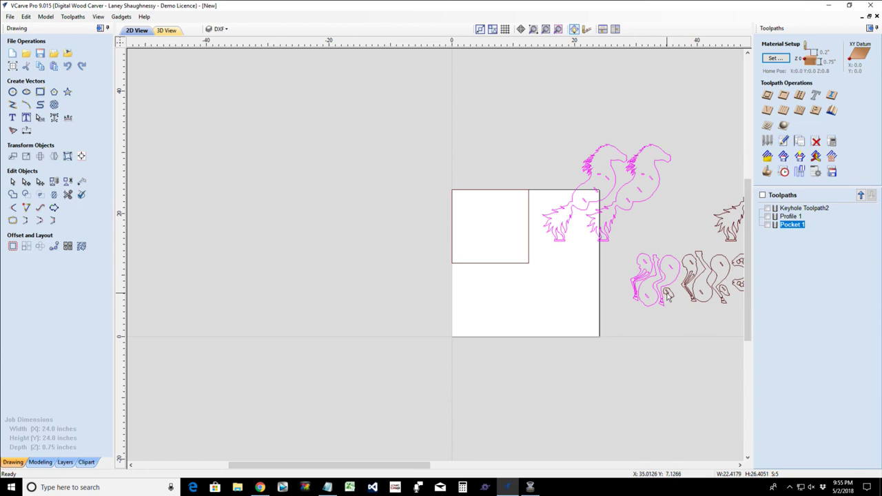
pyautogui.keyDown('shift'); pyautogui.click(670, 295); pyautogui.keyUp('shift')
pyautogui.keyDown('shift'); pyautogui.click(692, 264); pyautogui.keyUp('shift')
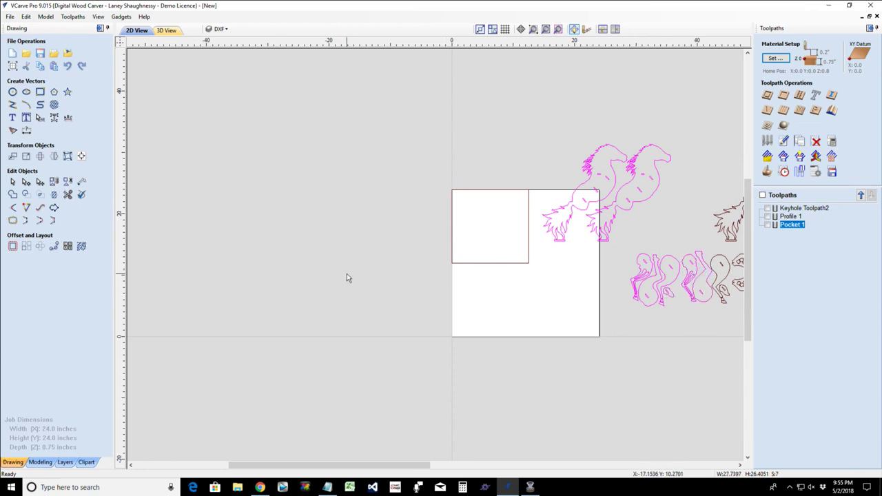
# - Start nesting, add the rectangle to the selected parts and preview the nest
pyautogui.click(82, 247)
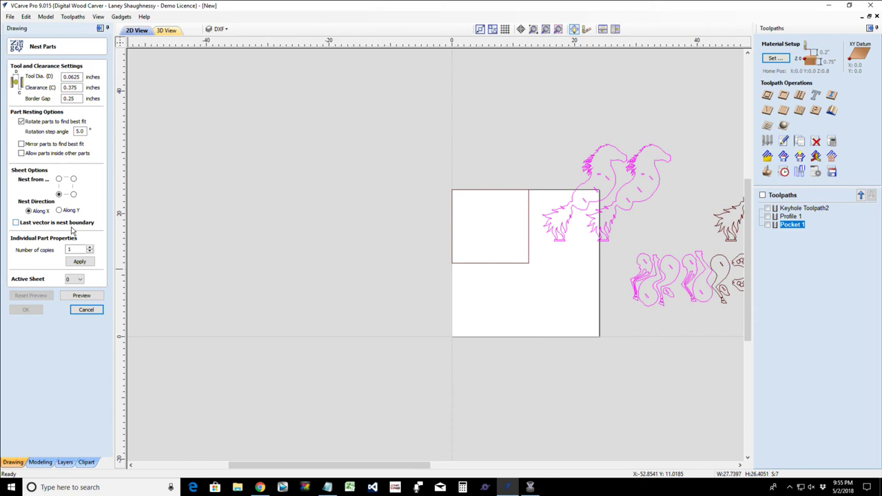
pyautogui.click(512, 265)
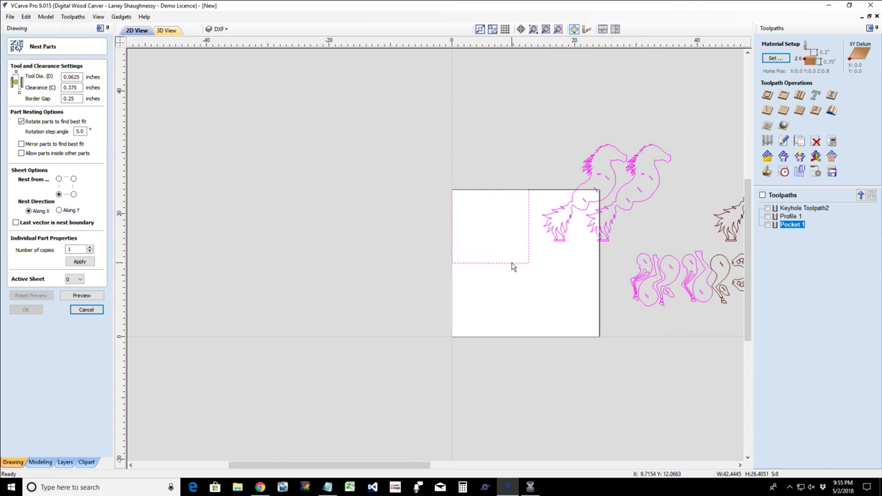
pyautogui.click(81, 296)
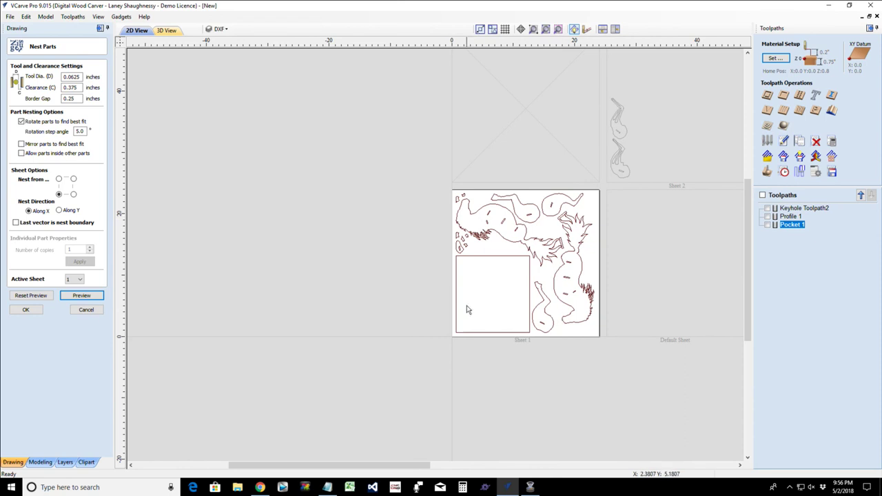
# - Select the nested rectangle on sheet 1 and examine the area it reserves among the parts
pyautogui.click(486, 258)
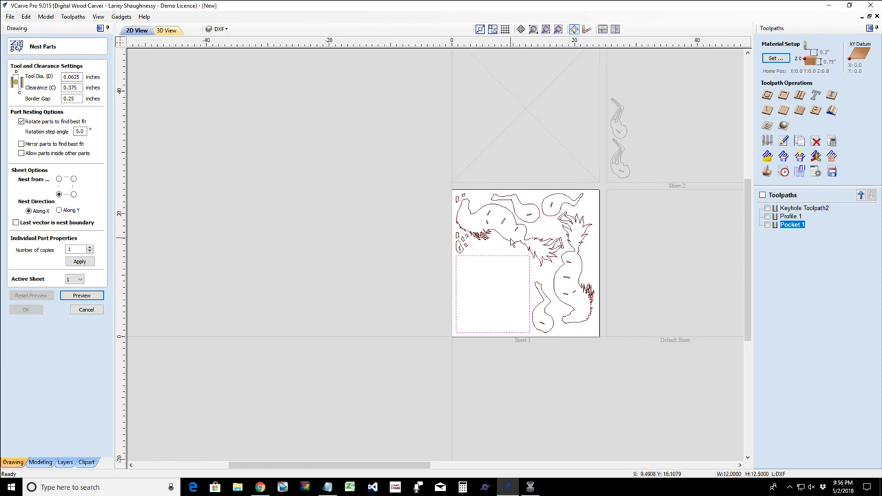
pyautogui.scroll(-2, 511, 243)
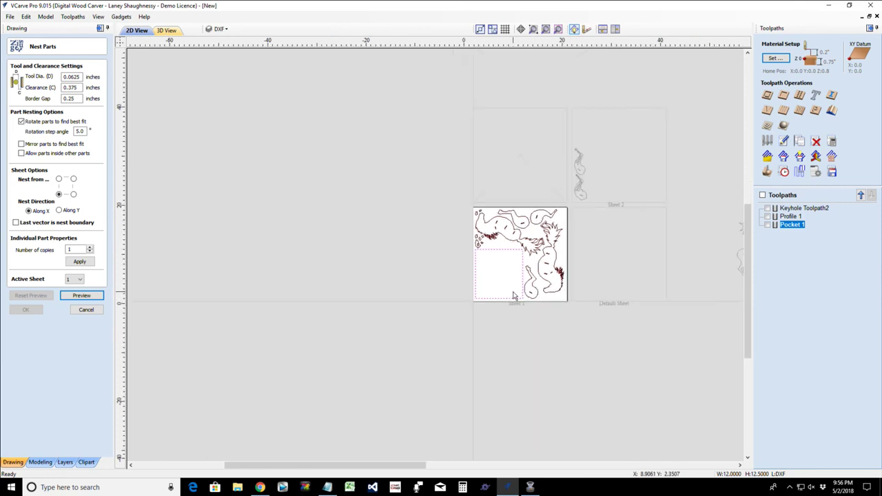
pyautogui.scroll(2, 514, 296)
pyautogui.scroll(-2, 667, 84)
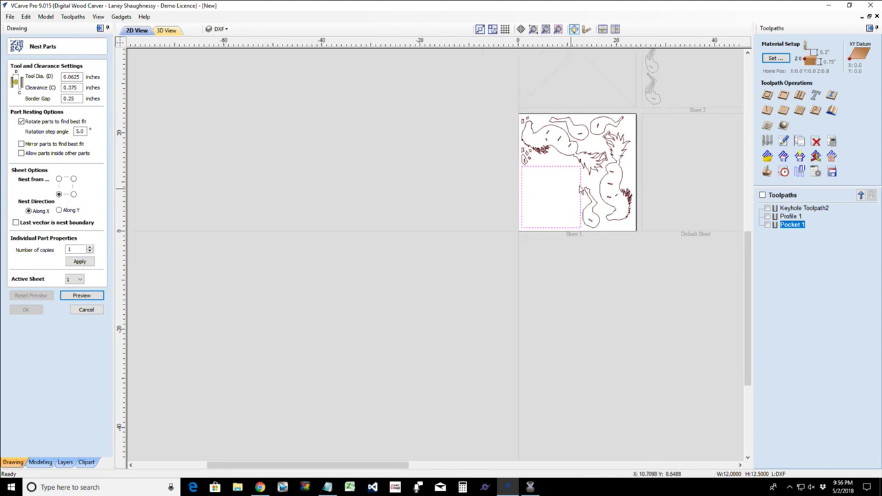
pyautogui.scroll(2, 596, 180)
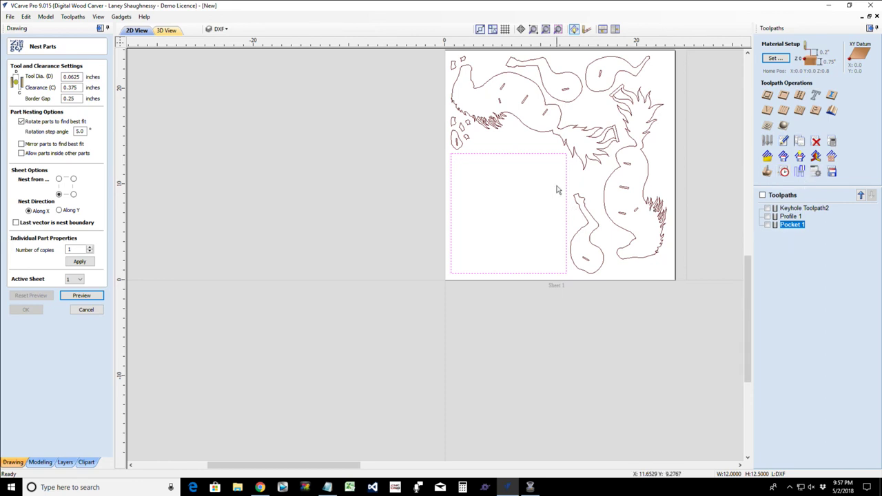
# - Select both horse bodies and the three leg parts on sheet 1, leaving out the rectangle
pyautogui.click(540, 132)
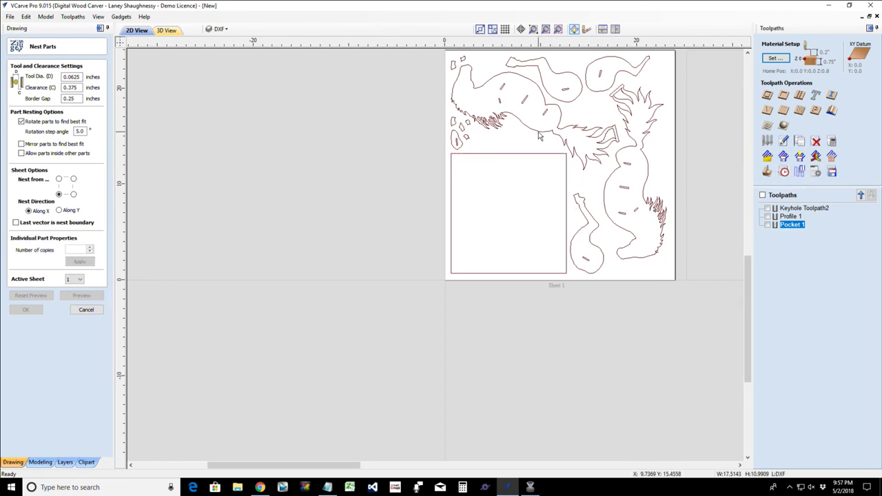
pyautogui.click(577, 102)
pyautogui.keyDown('shift'); pyautogui.click(600, 94); pyautogui.keyUp('shift')
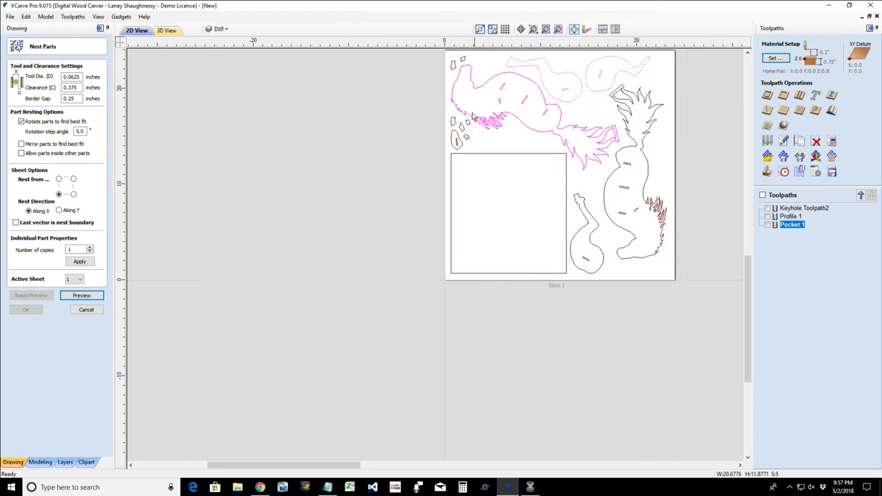
pyautogui.keyDown('shift'); pyautogui.click(634, 171); pyautogui.keyUp('shift')
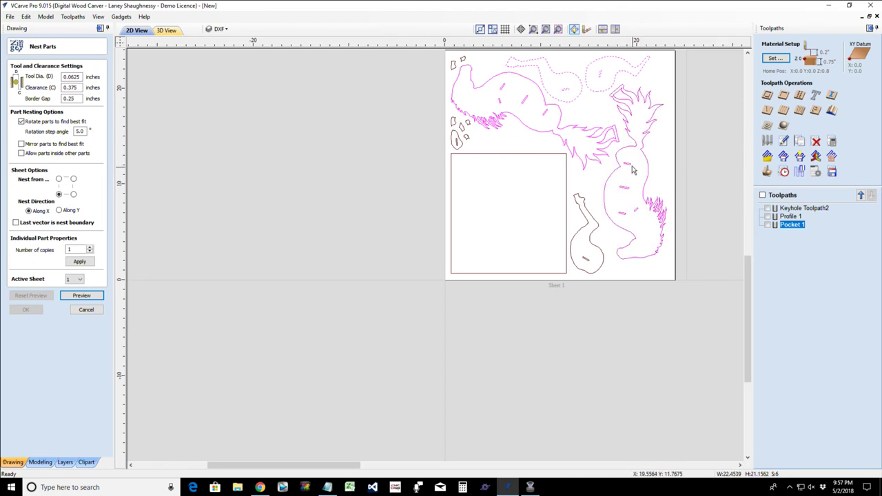
pyautogui.keyDown('shift'); pyautogui.click(587, 262); pyautogui.keyUp('shift')
# - Start a 2D profile toolpath for the selected parts and choose the End Mill (0.0625 inches) as its tool
pyautogui.click(766, 101)
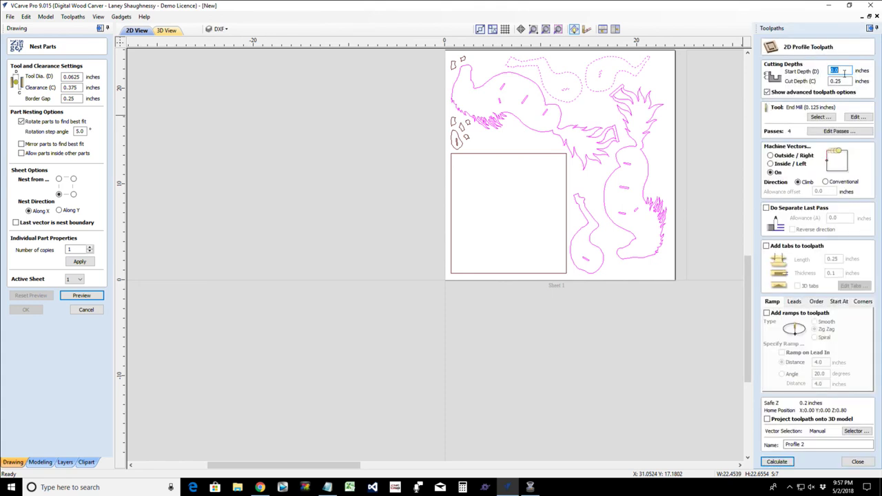
pyautogui.click(821, 117)
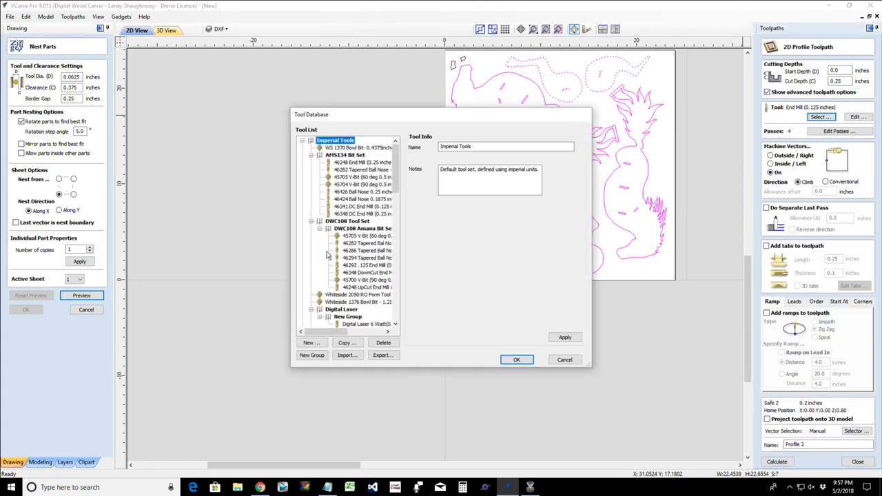
pyautogui.scroll(-7, 328, 255)
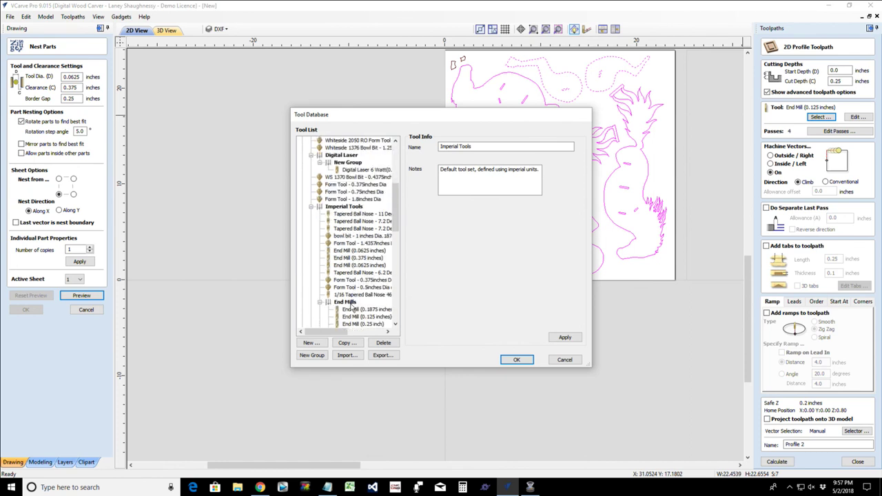
pyautogui.click(364, 252)
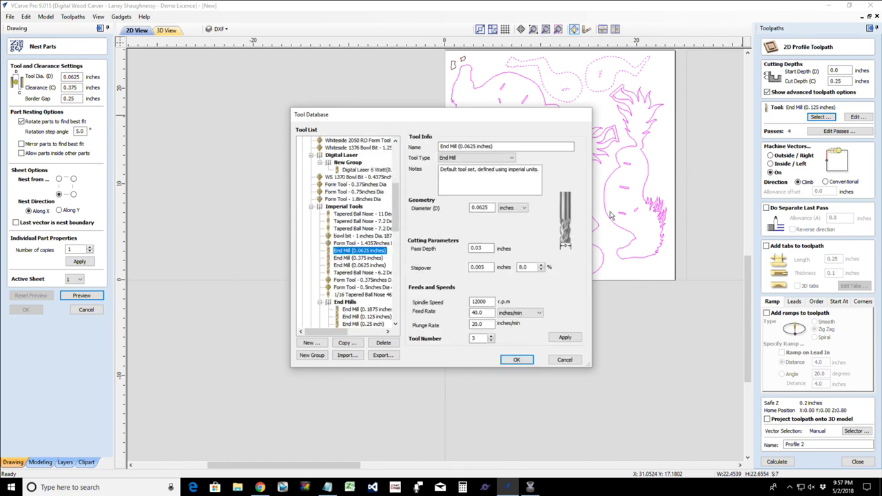
pyautogui.click(516, 360)
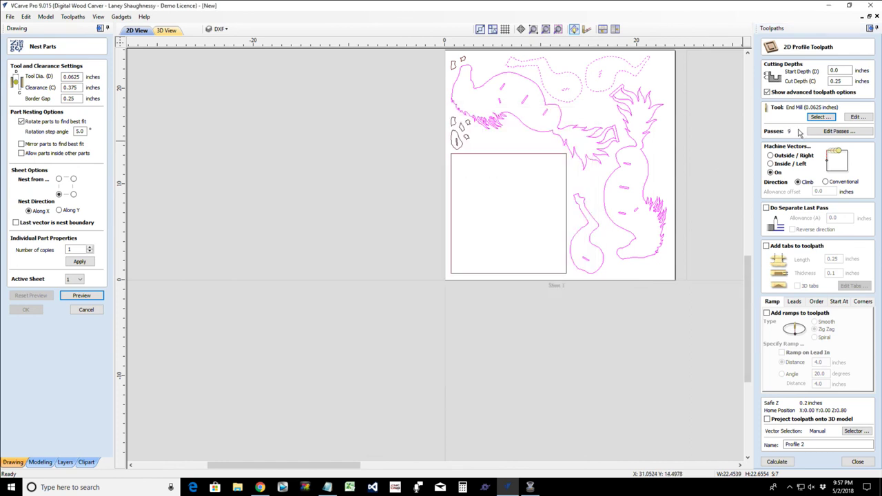
# - Set the profile toolpath to machine outside the selected vectors and enable tabs
pyautogui.click(771, 156)
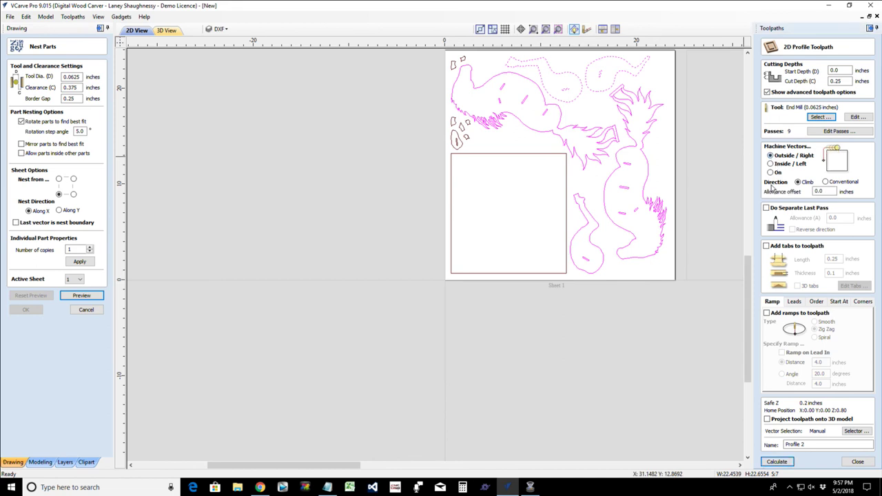
pyautogui.click(766, 247)
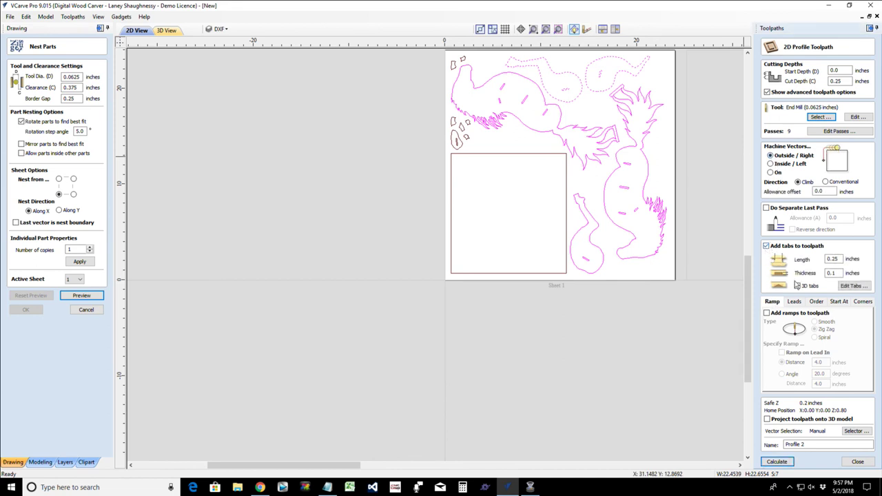
# - Place seven tabs by hand: two on each horse body and one on each of the three leg parts
pyautogui.click(853, 286)
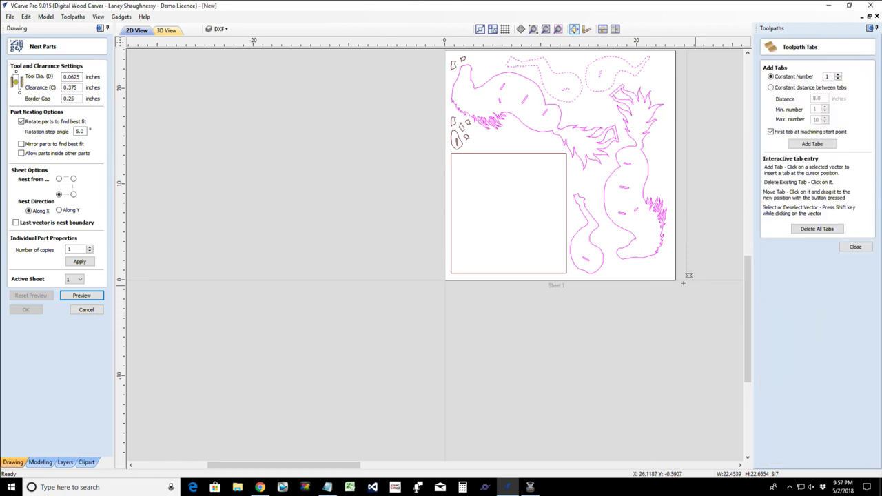
pyautogui.click(648, 169)
pyautogui.click(604, 196)
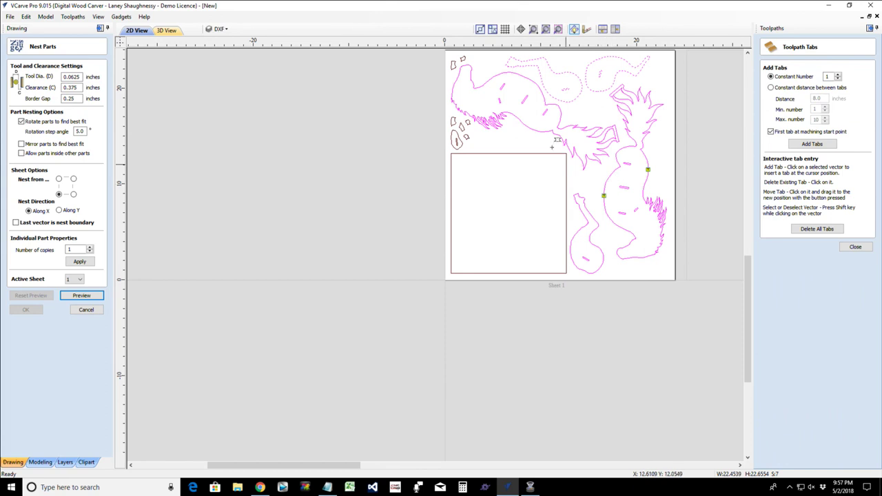
pyautogui.click(527, 77)
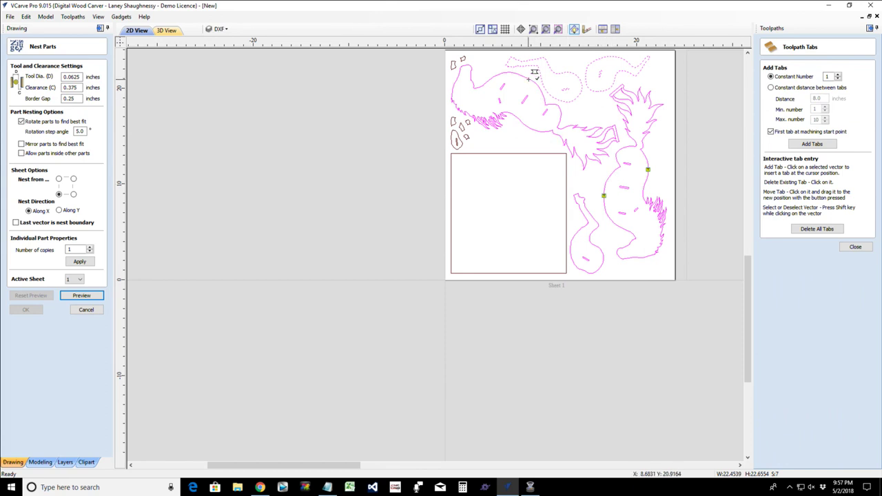
pyautogui.click(572, 73)
pyautogui.click(591, 63)
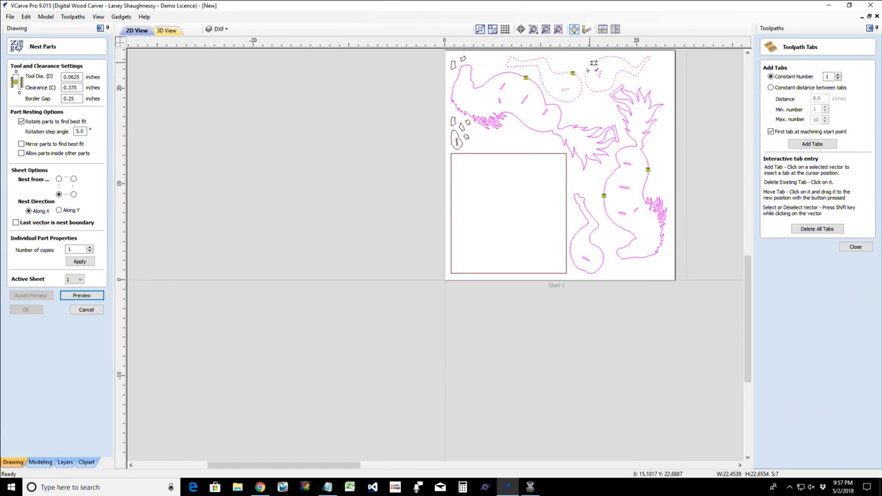
pyautogui.click(530, 128)
pyautogui.click(601, 267)
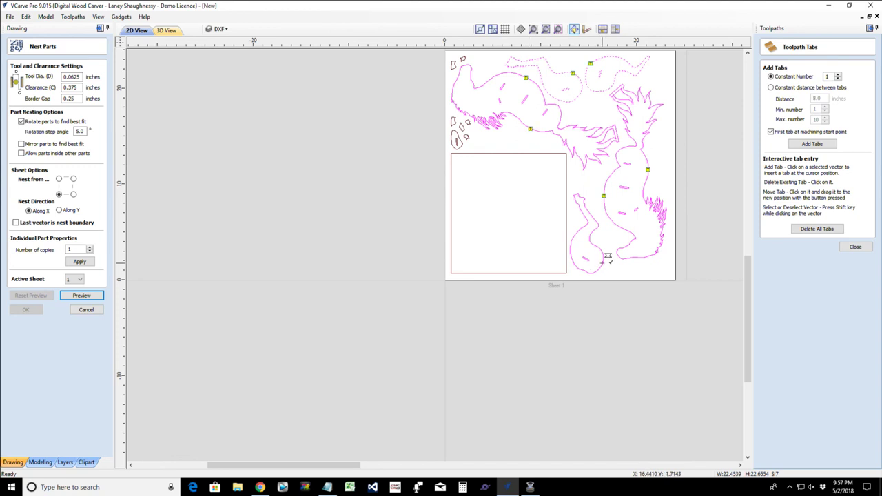
pyautogui.click(855, 247)
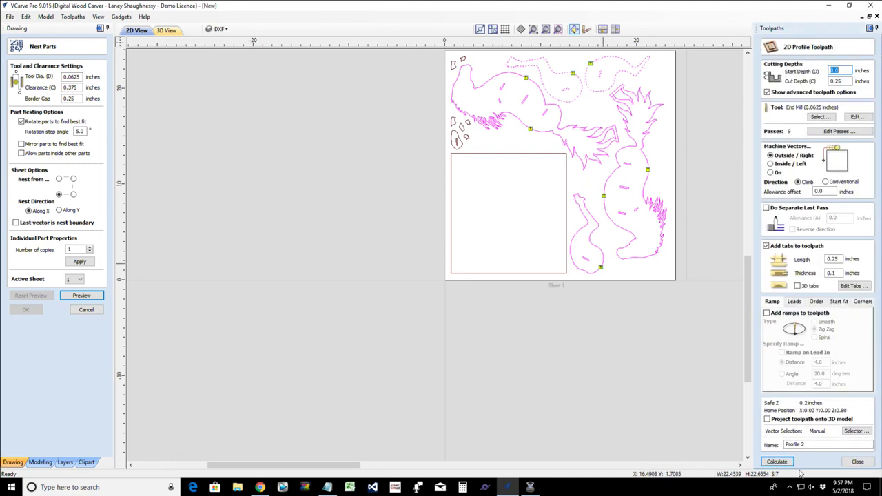
# - Calculate the profile toolpath and preview its cut on the cherry sheet, stopping the simulation partway
pyautogui.click(777, 461)
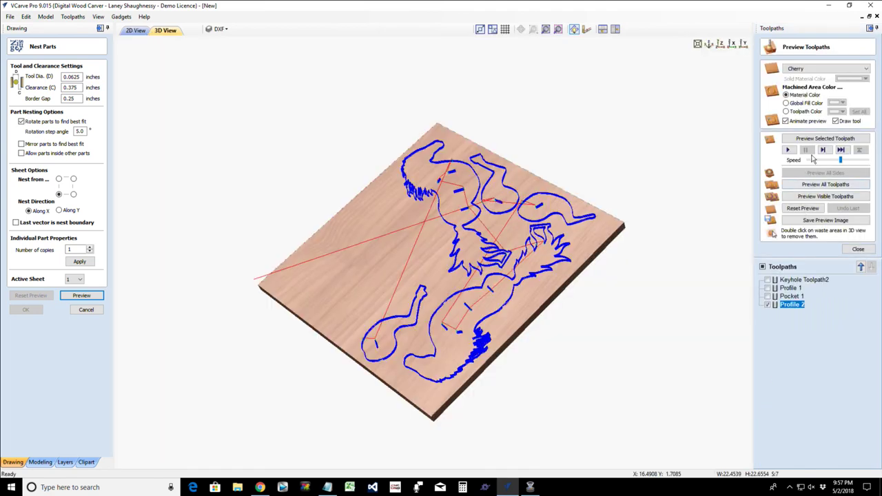
pyautogui.click(814, 139)
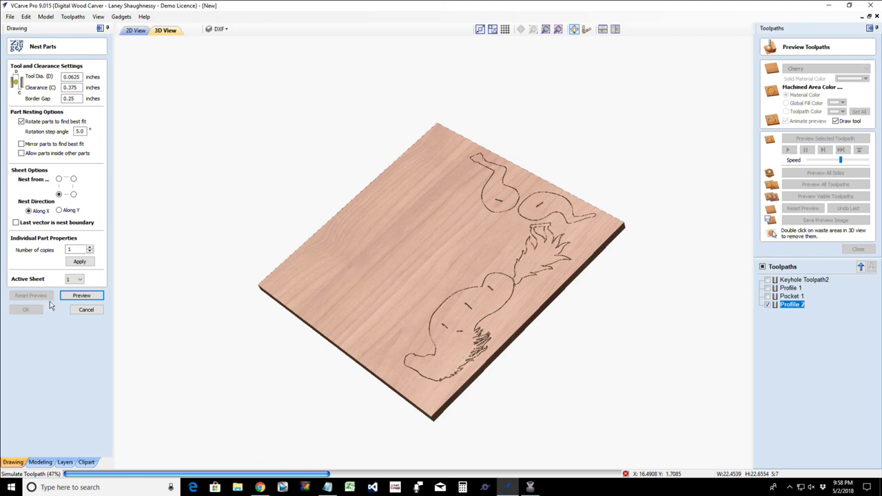
pyautogui.click(626, 474)
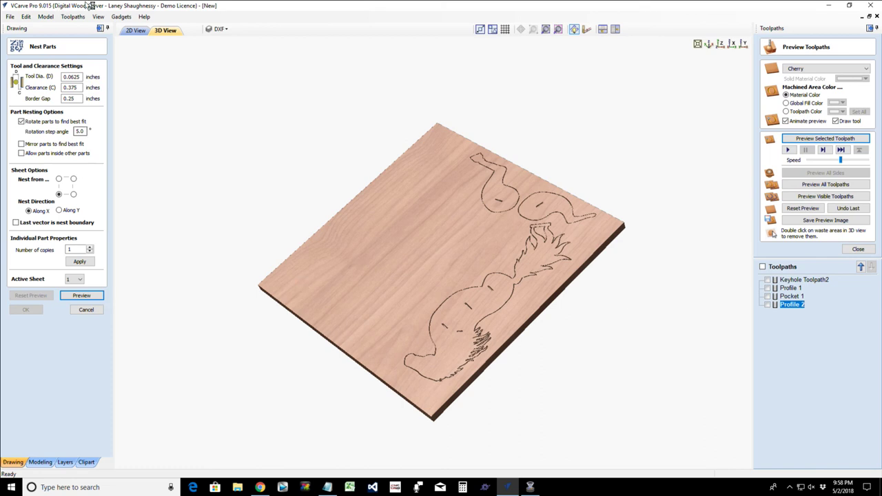
# - Select the reserved rectangle on sheet 1 in the 2D view and cancel the part nesting
pyautogui.click(135, 31)
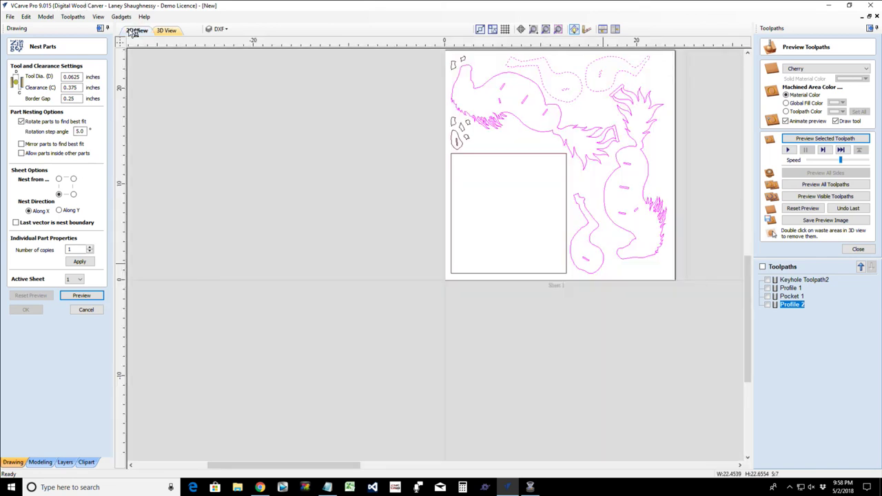
pyautogui.click(531, 156)
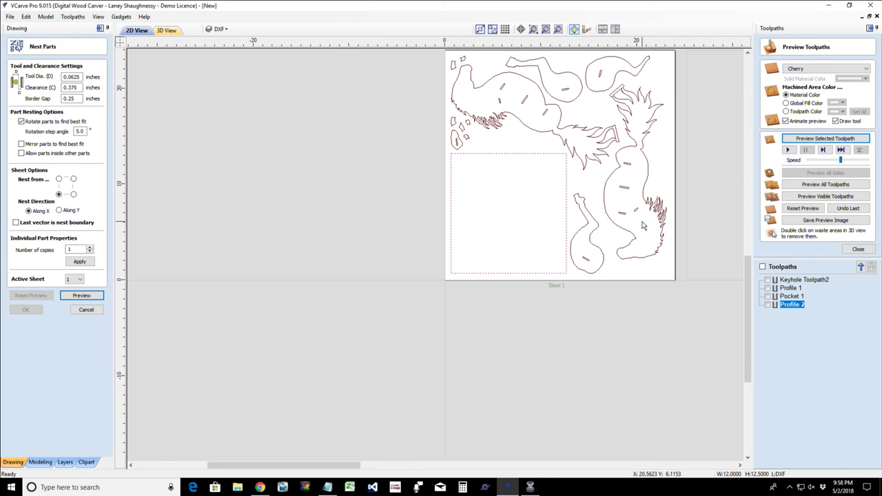
pyautogui.click(84, 311)
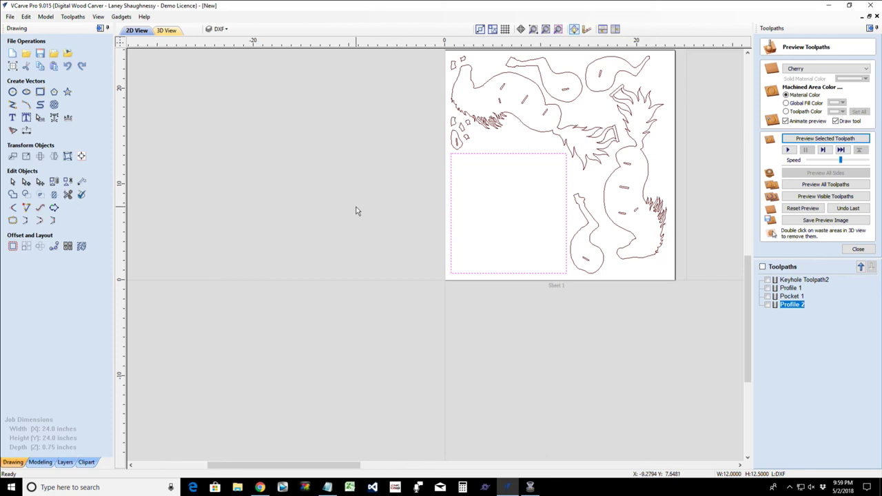
# - Examine the simulated cut and the uncut area of the sheet in 3D, and close the toolpath preview
pyautogui.click(166, 30)
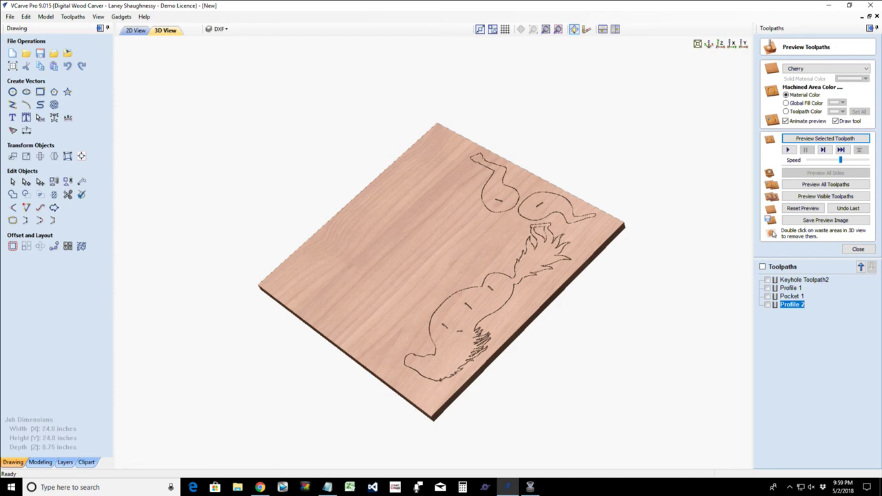
pyautogui.hotkey('alt', 'Tab')
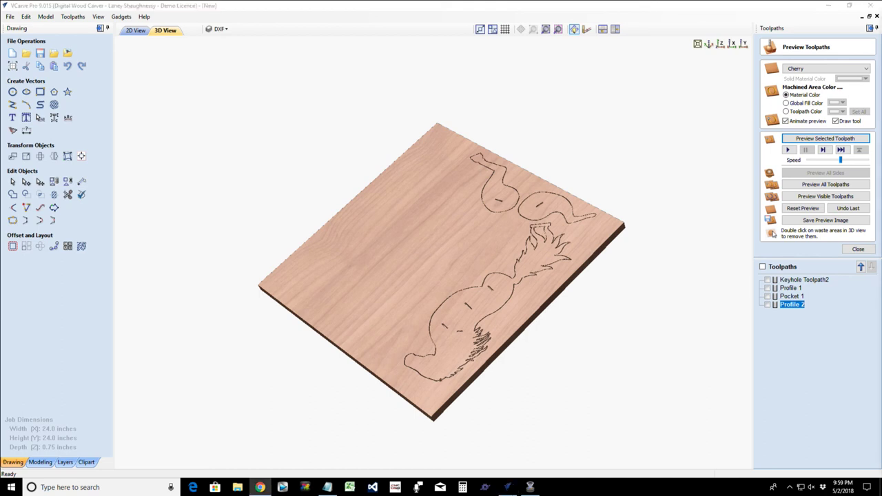
pyautogui.moveTo(345, 414); pyautogui.dragTo(368, 256)
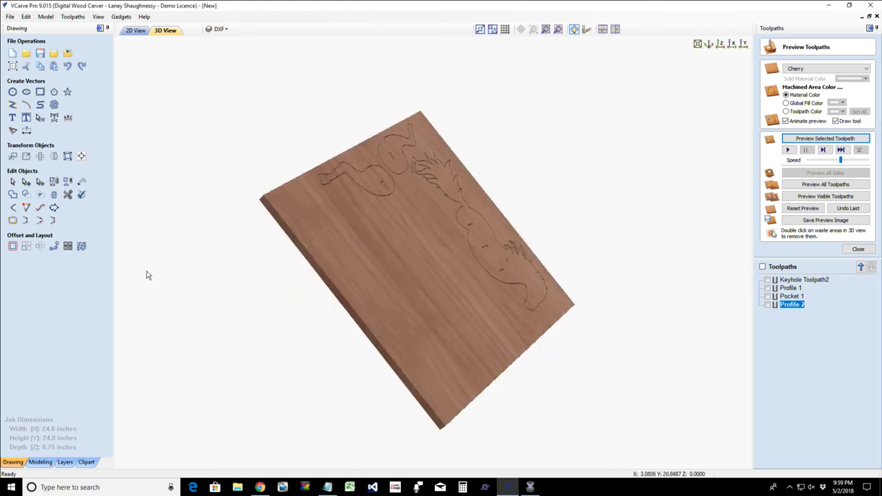
pyautogui.moveTo(146, 274); pyautogui.dragTo(551, 352)
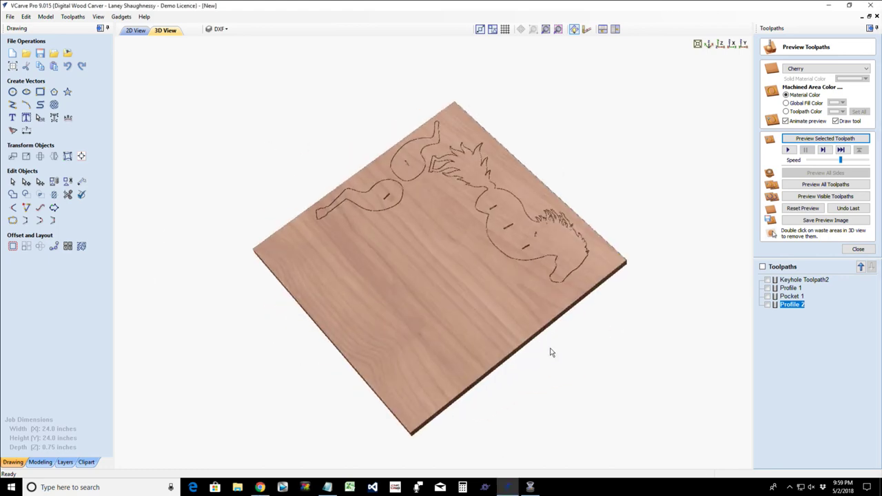
pyautogui.click(865, 251)
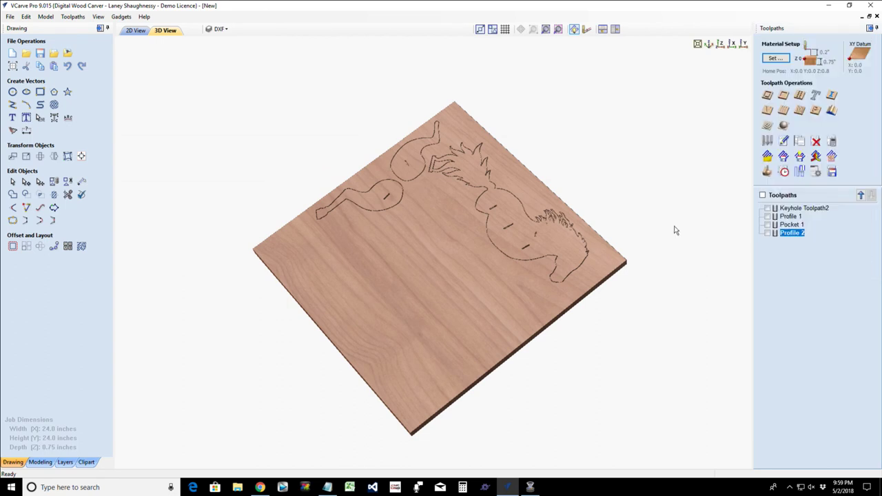
# - Hide the DXF layer in the 2D view
pyautogui.click(137, 31)
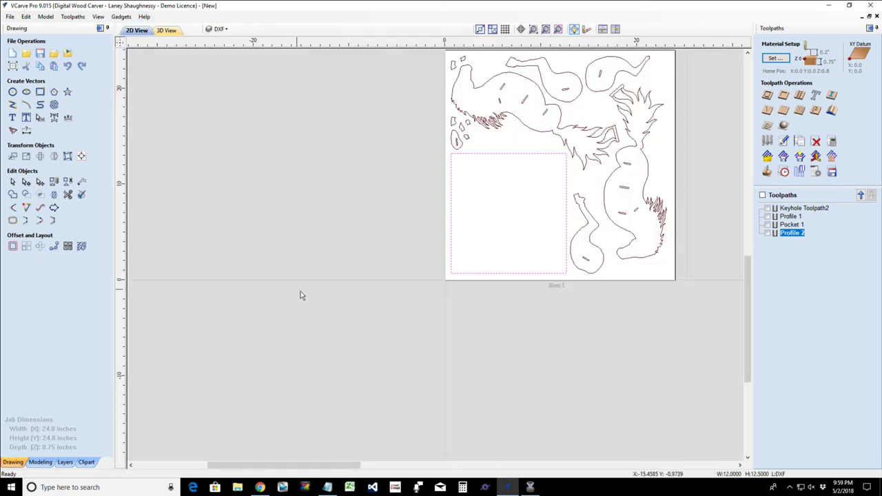
pyautogui.scroll(-2, 466, 311)
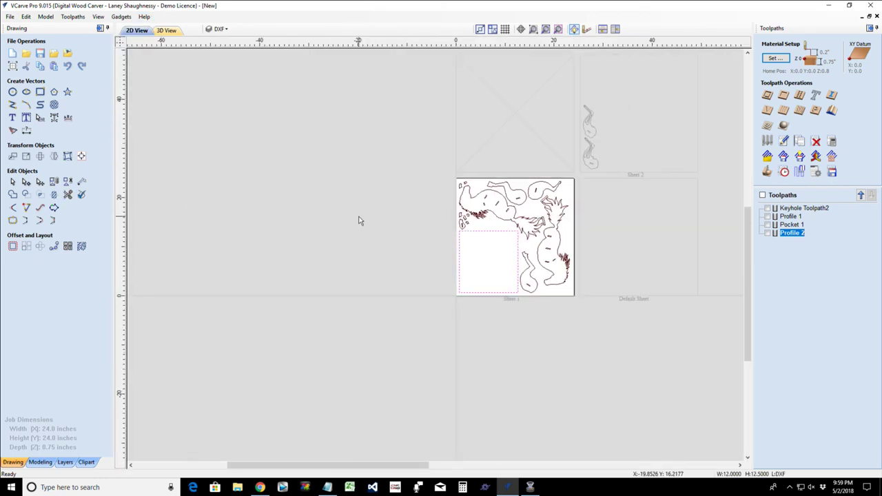
pyautogui.scroll(-2, 360, 219)
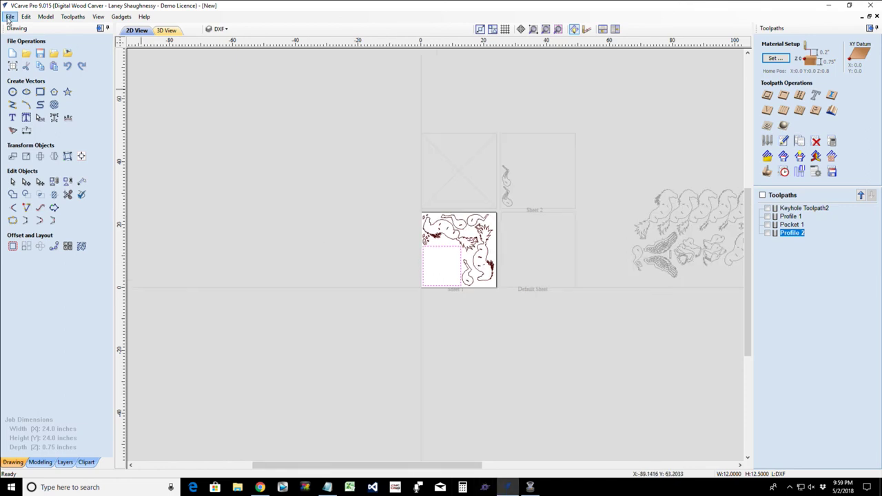
pyautogui.click(217, 29)
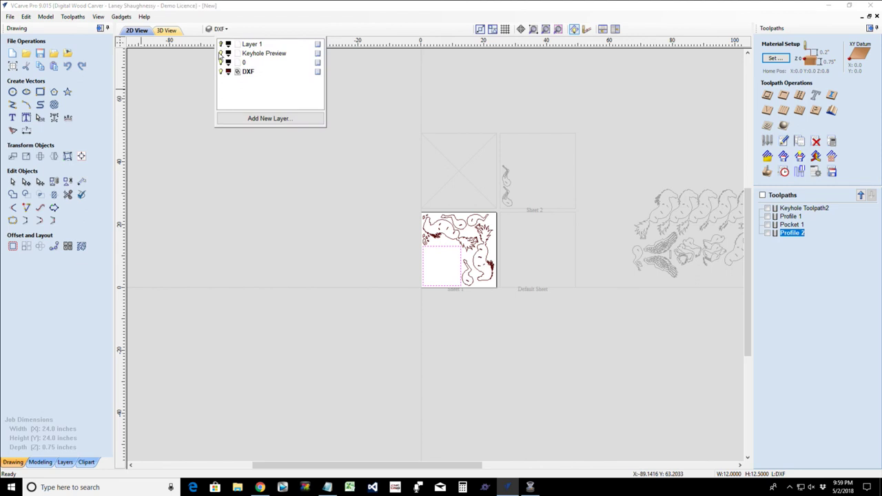
pyautogui.click(221, 72)
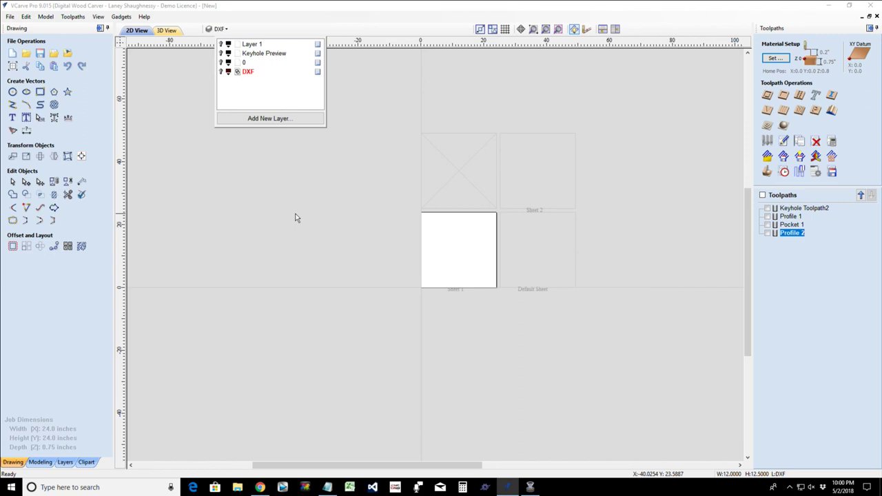
pyautogui.scroll(2, 448, 252)
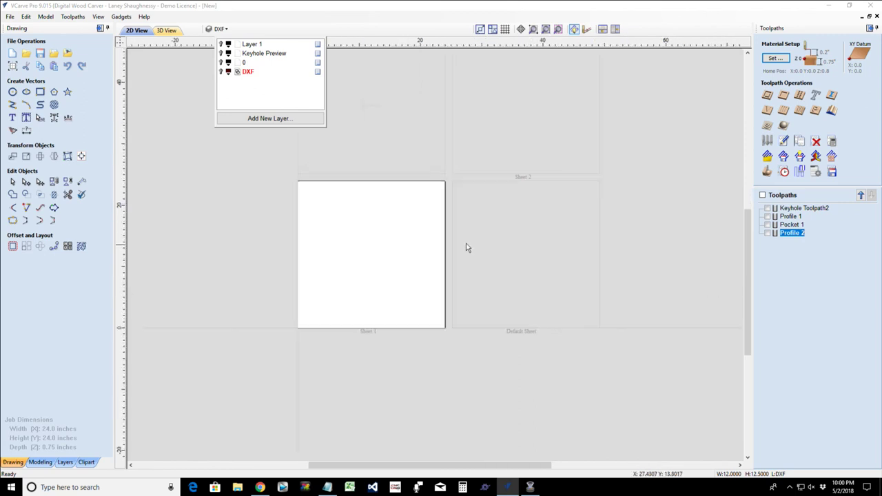
pyautogui.click(349, 242)
# - Draw a circle about 2.4 inches in diameter over the upper horse body on sheet 1
pyautogui.scroll(4, 361, 241)
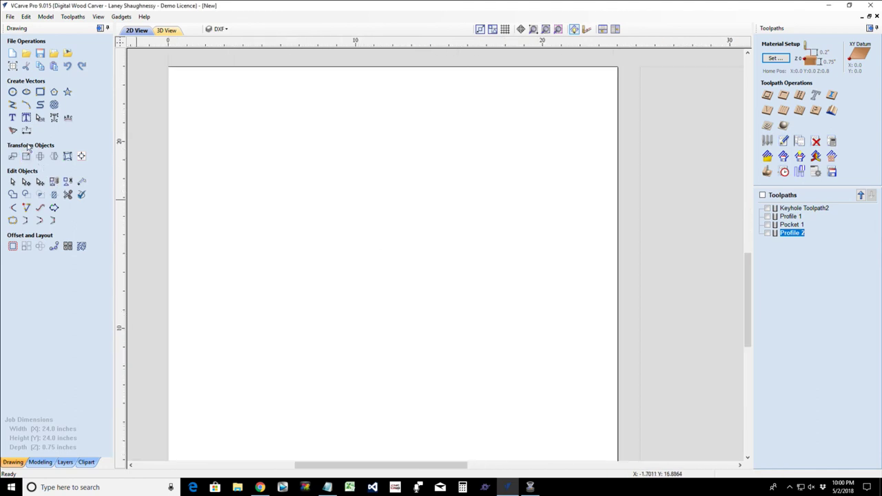
pyautogui.click(12, 91)
pyautogui.moveTo(327, 142); pyautogui.dragTo(349, 153)
pyautogui.doubleClick(38, 112)
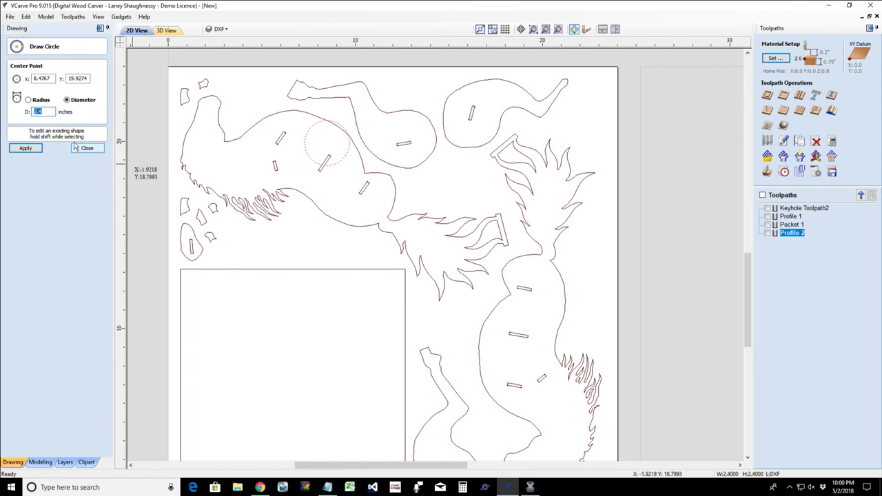
# - Draw a second circle inside the reserved rectangle and set its diameter to 0.25 inches
pyautogui.moveTo(295, 333); pyautogui.dragTo(314, 333)
pyautogui.doubleClick(38, 111)
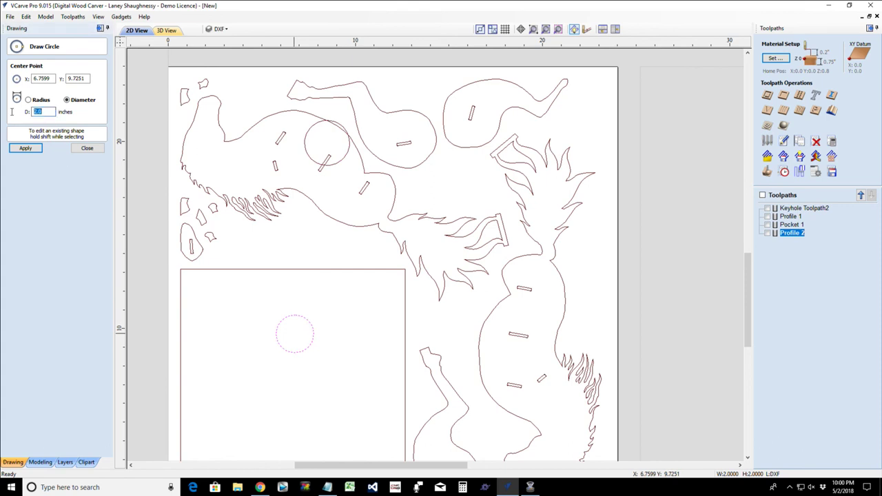
pyautogui.write('.25')
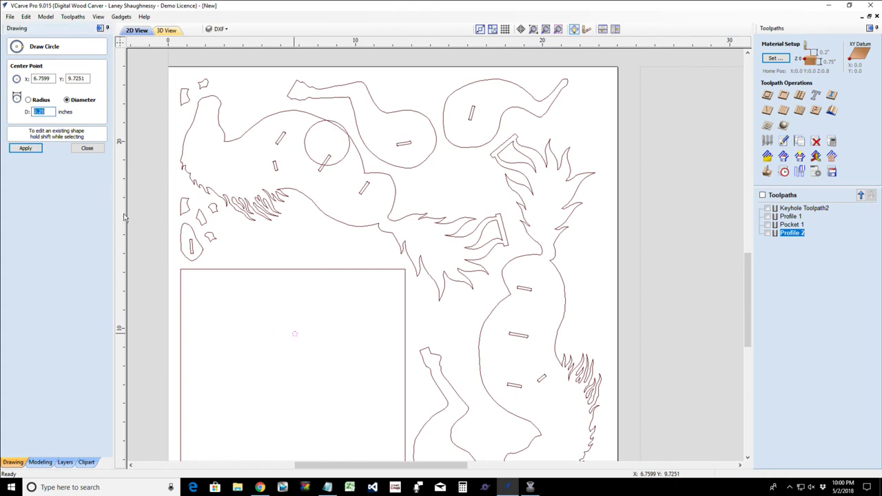
pyautogui.scroll(5, 295, 335)
pyautogui.scroll(3, 278, 335)
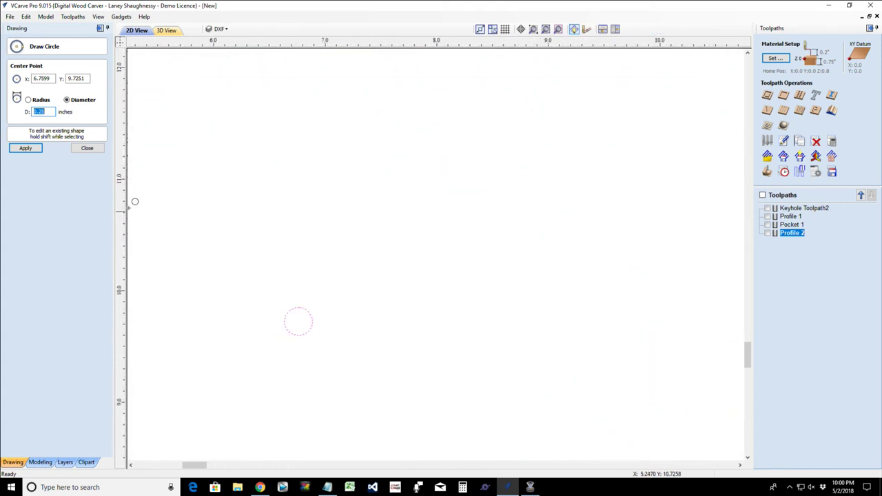
pyautogui.click(87, 147)
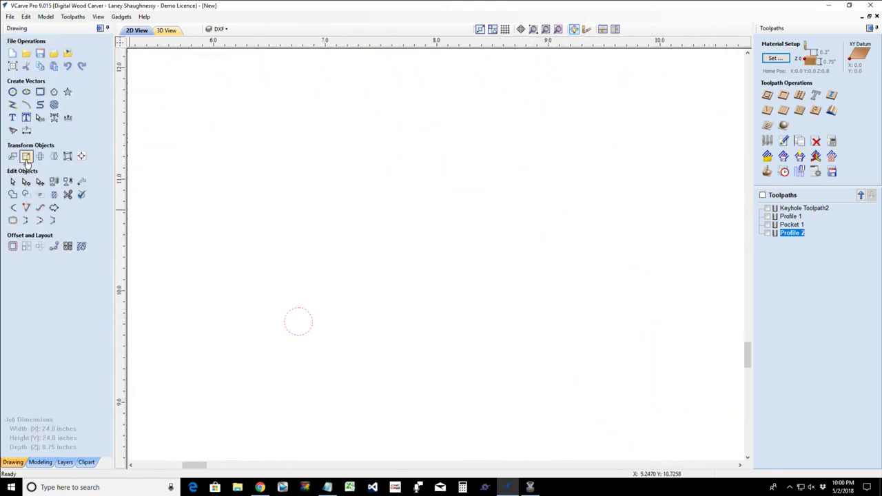
# - Scale the small circle to 125% of its size with width and height linked
pyautogui.click(26, 156)
pyautogui.doubleClick(59, 114)
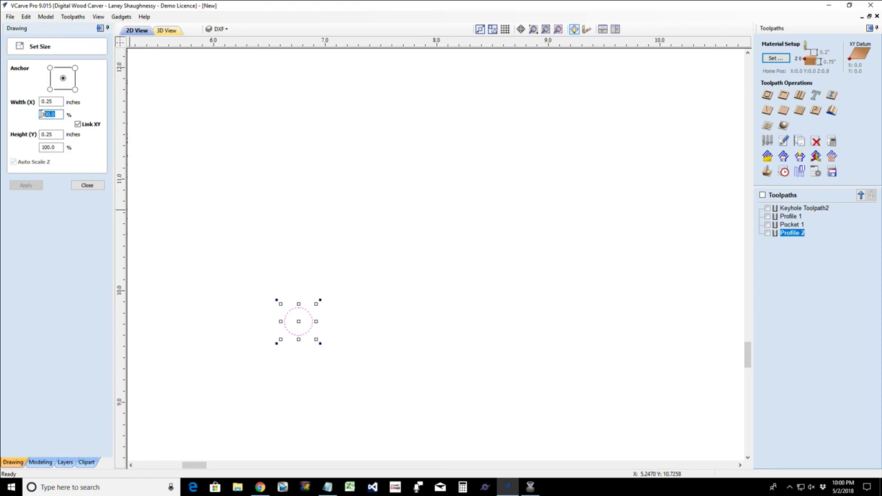
pyautogui.write('125')
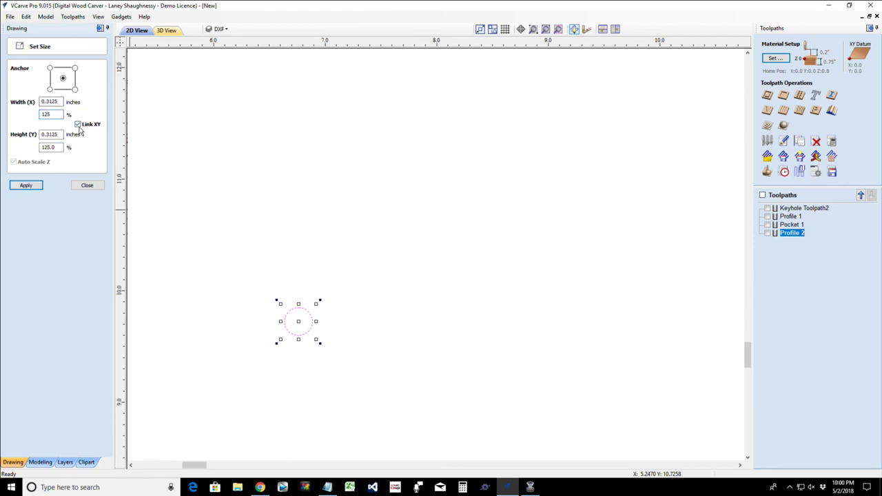
pyautogui.click(25, 187)
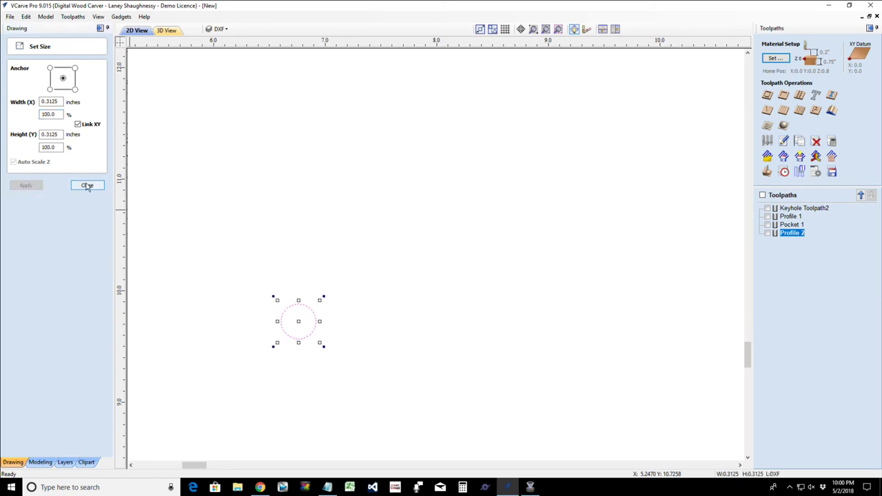
pyautogui.doubleClick(59, 102)
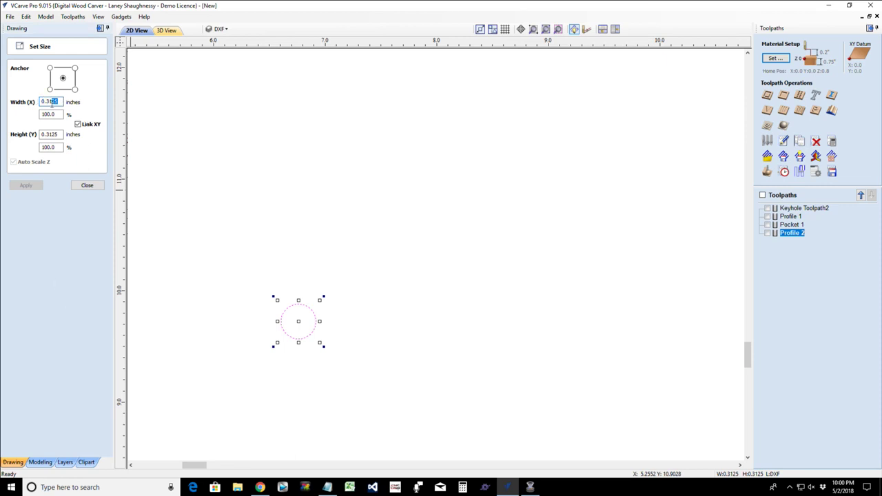
pyautogui.press('Tab')
pyautogui.click(100, 185)
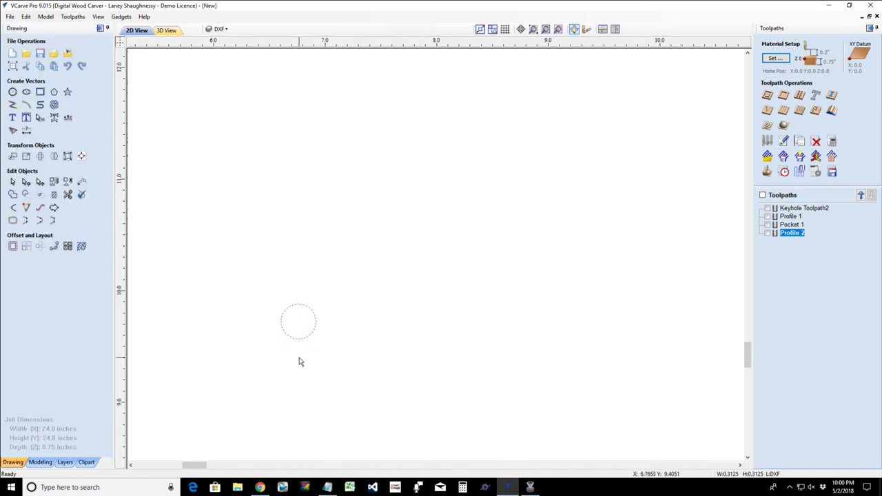
# - Delete the scaled circle and close VCarve Pro without saving the changes
pyautogui.click(302, 338)
pyautogui.press('Delete')
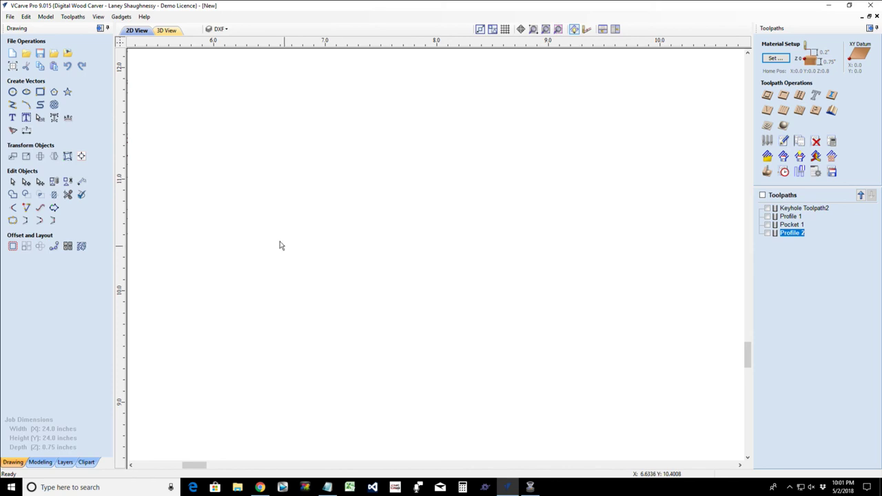
pyautogui.click(874, 6)
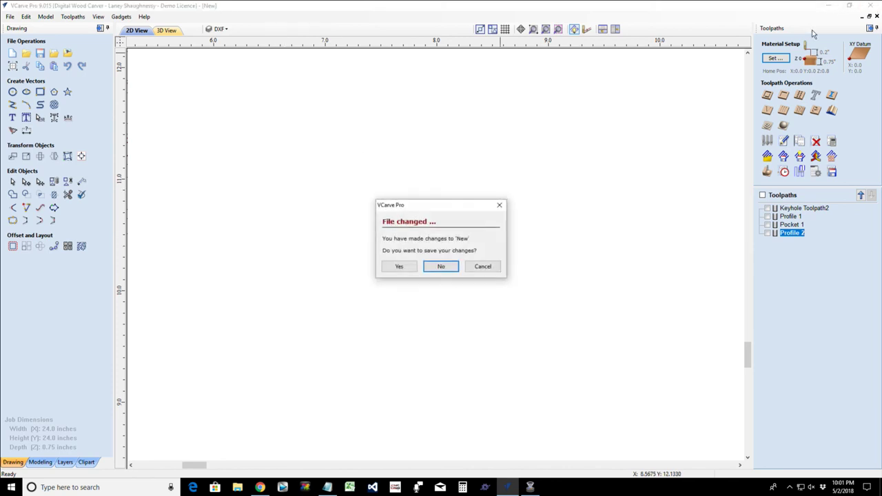
pyautogui.click(440, 267)
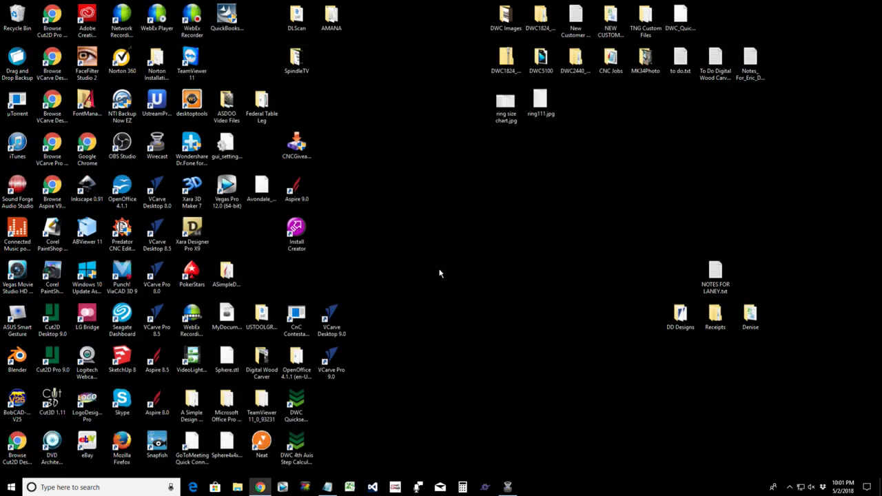